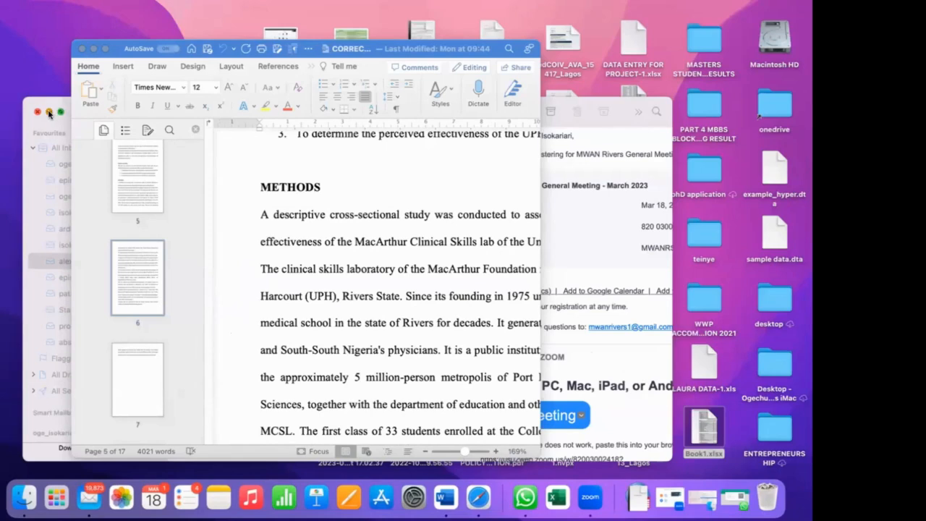
Expand the corrected MacArthur article to full screen and look through its abstract and introduction.
{"action": "left_click", "coordinate": [106, 50]}
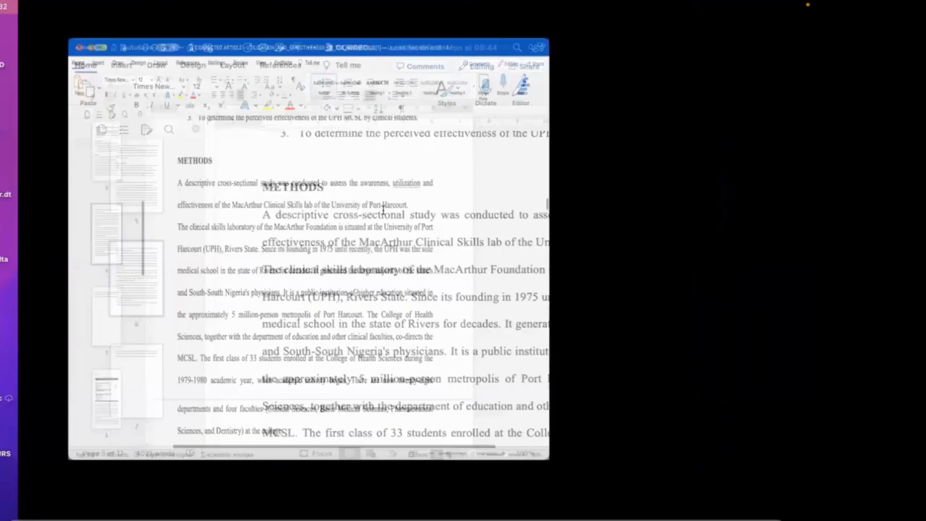
{"action": "scroll", "coordinate": [383, 210], "scroll_direction": "up", "scroll_amount": 15}
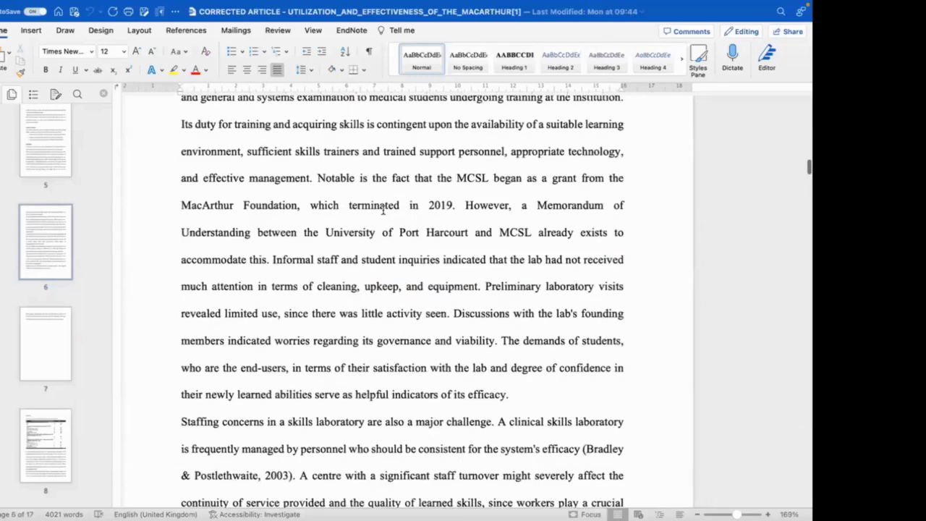
{"action": "scroll", "coordinate": [382, 210], "scroll_direction": "up", "scroll_amount": 20}
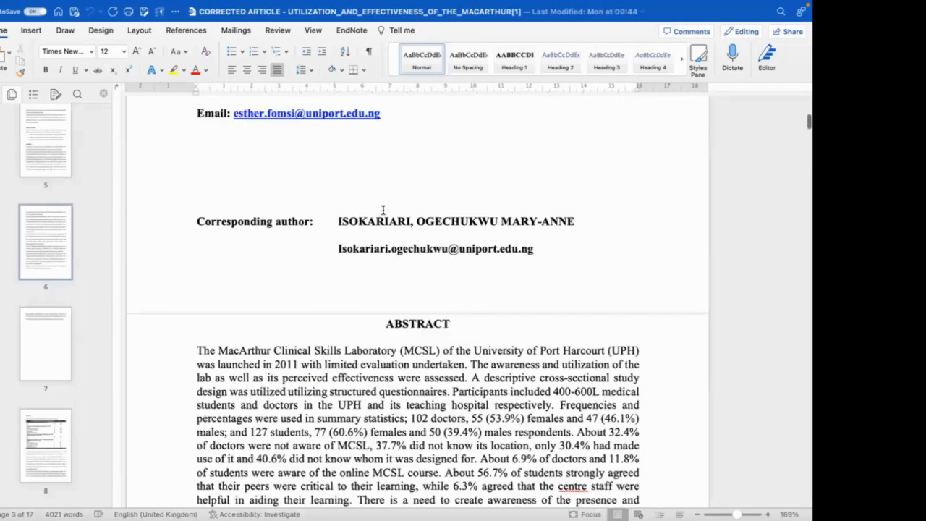
{"action": "scroll", "coordinate": [382, 210], "scroll_direction": "up", "scroll_amount": 5}
{"action": "scroll", "coordinate": [383, 209], "scroll_direction": "down", "scroll_amount": 12}
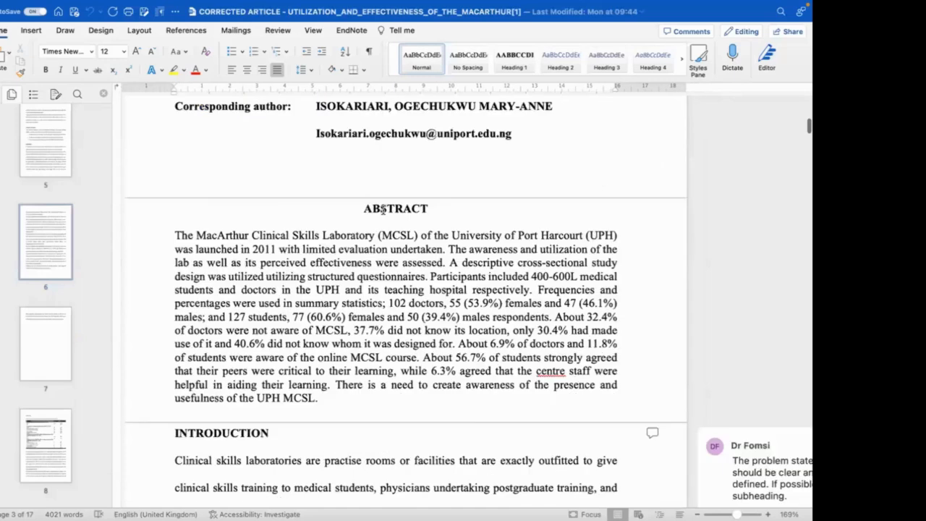
{"action": "scroll", "coordinate": [383, 210], "scroll_direction": "down", "scroll_amount": 12}
{"action": "scroll", "coordinate": [383, 210], "scroll_direction": "up", "scroll_amount": 5}
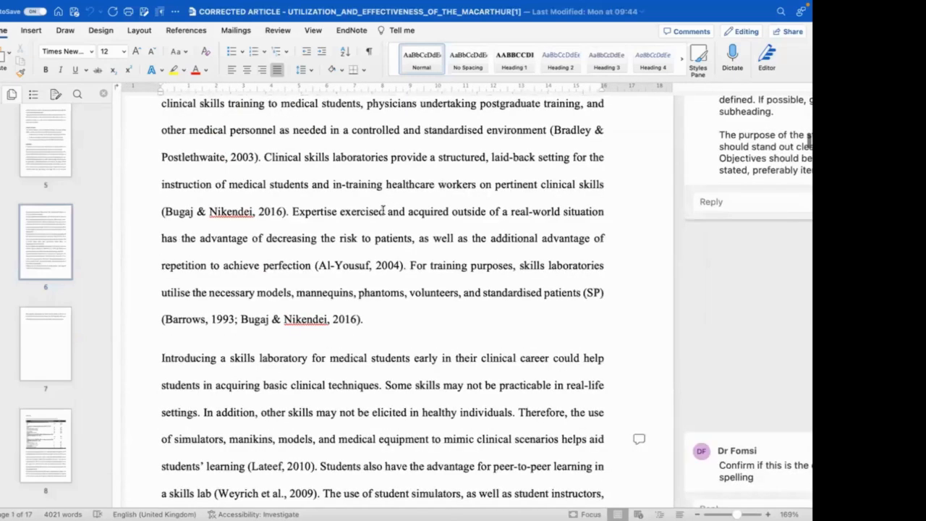
{"action": "scroll", "coordinate": [383, 210], "scroll_direction": "down", "scroll_amount": 2}
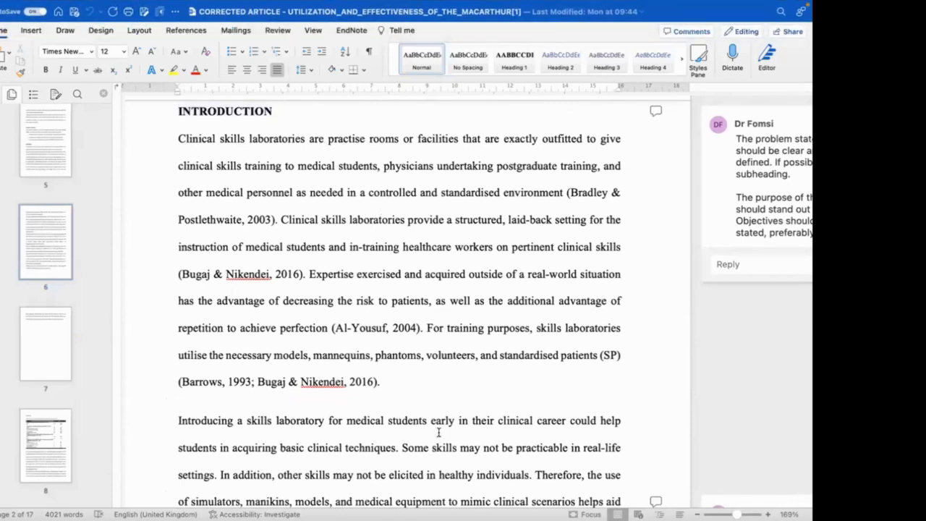
Switch to the FORMAT OF DISSERTATION document and look over its cover page, title page and declaration.
{"action": "mouse_move", "coordinate": [610, 504]}
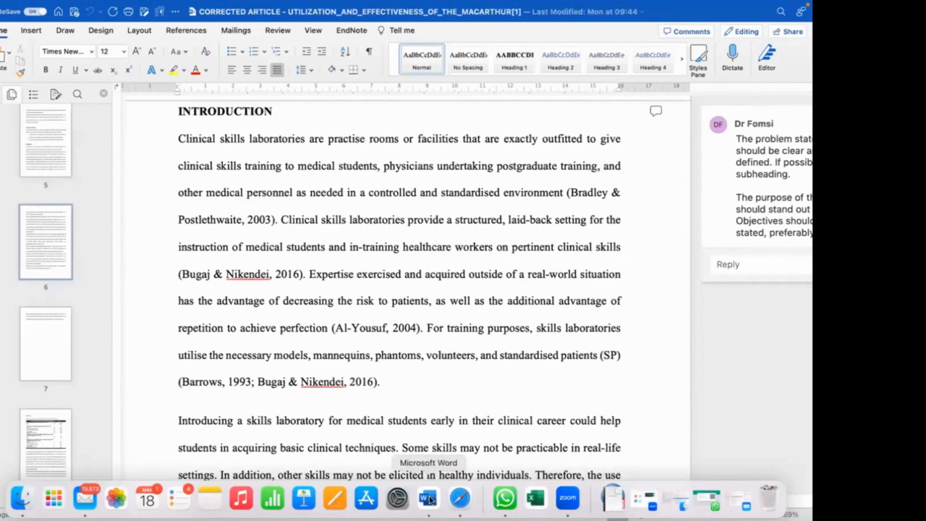
{"action": "right_click", "coordinate": [430, 499]}
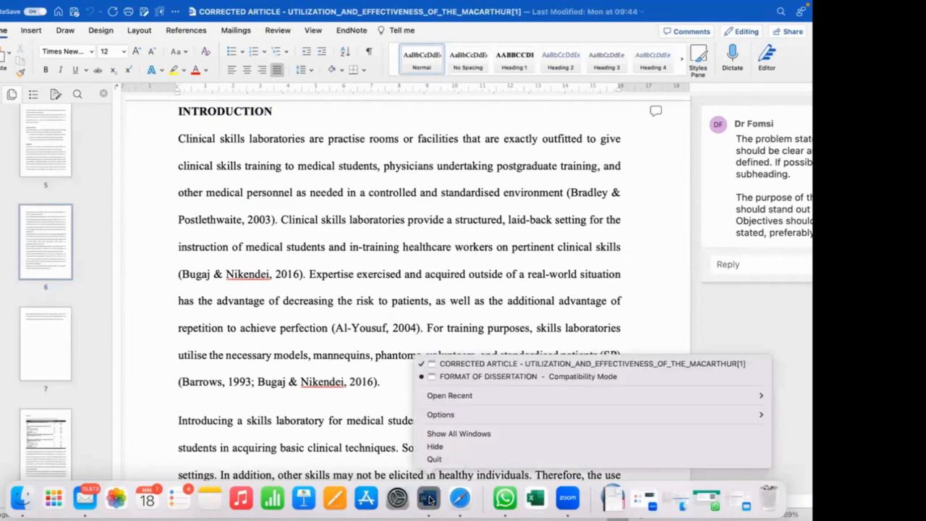
{"action": "left_click", "coordinate": [474, 377]}
{"action": "scroll", "coordinate": [417, 327], "scroll_direction": "down", "scroll_amount": 2}
{"action": "scroll", "coordinate": [417, 328], "scroll_direction": "down", "scroll_amount": 3}
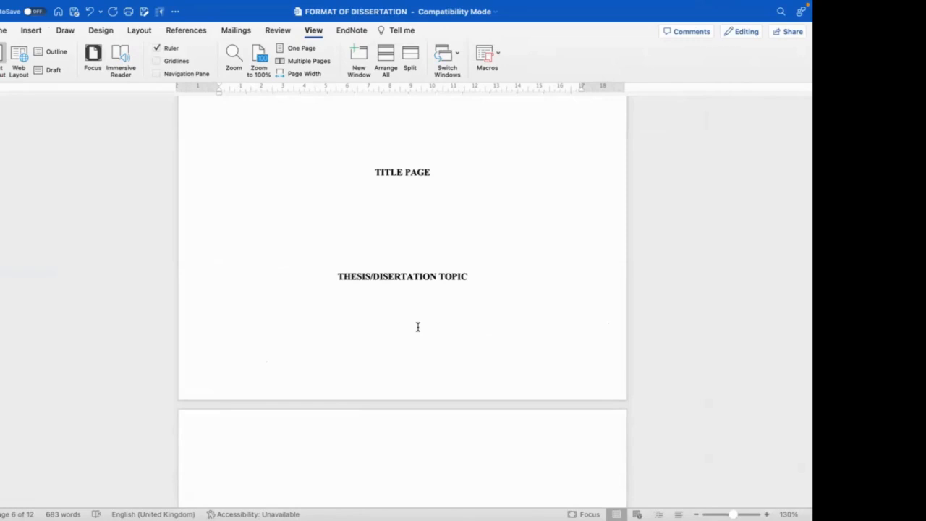
{"action": "scroll", "coordinate": [417, 328], "scroll_direction": "down", "scroll_amount": 15}
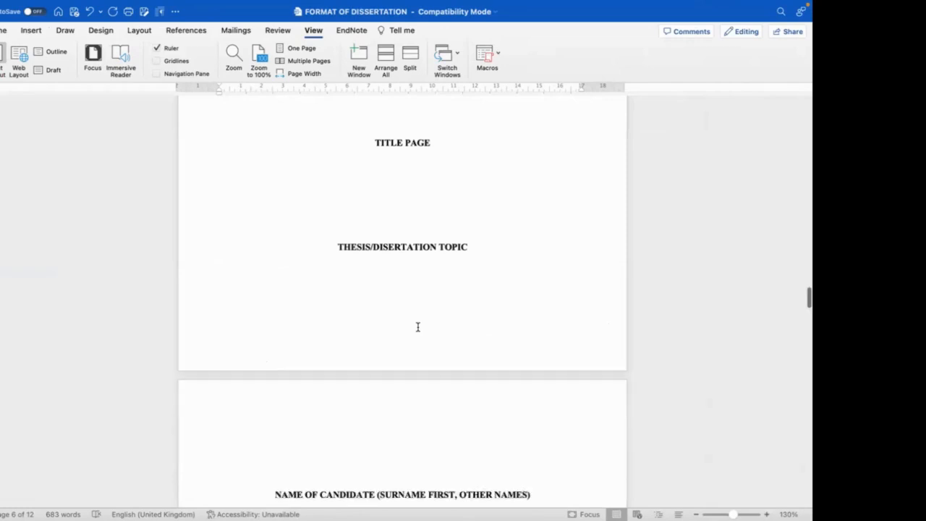
{"action": "scroll", "coordinate": [418, 327], "scroll_direction": "down", "scroll_amount": 20}
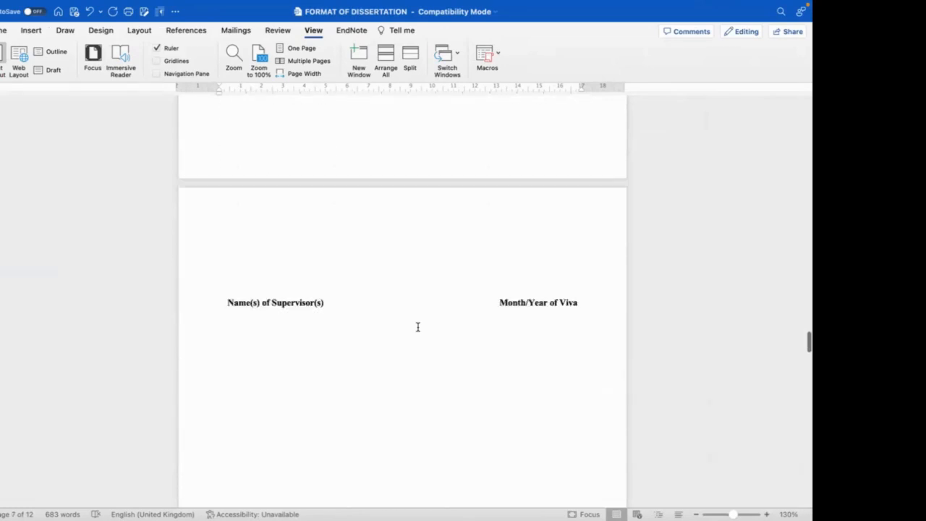
{"action": "scroll", "coordinate": [417, 327], "scroll_direction": "up", "scroll_amount": 20}
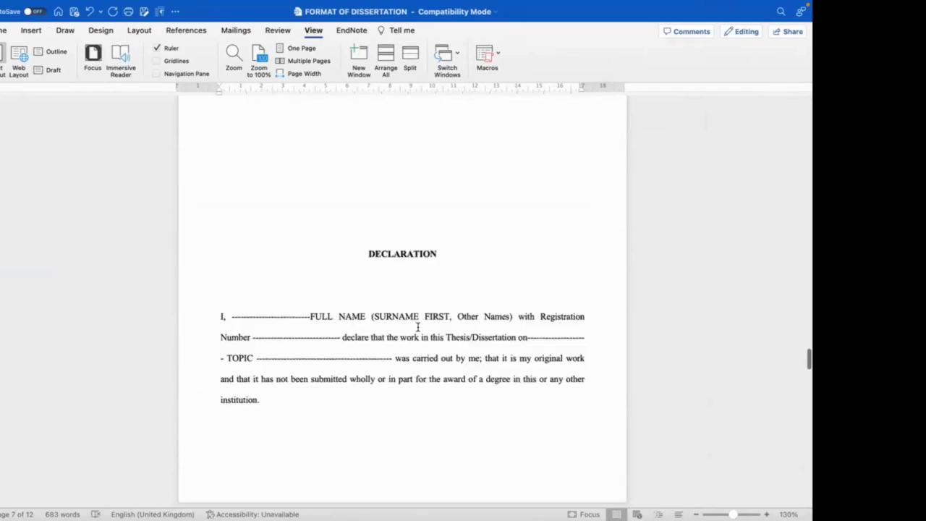
{"action": "scroll", "coordinate": [418, 327], "scroll_direction": "up", "scroll_amount": 20}
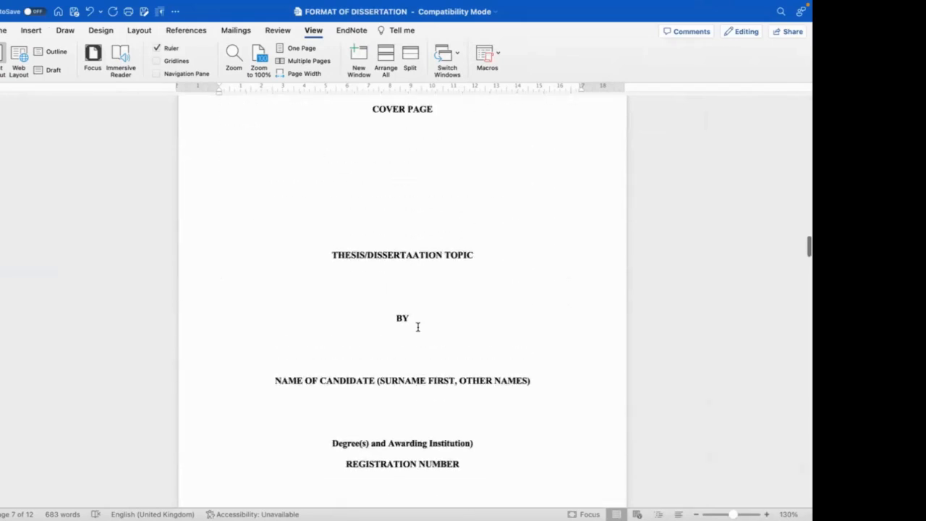
{"action": "scroll", "coordinate": [418, 328], "scroll_direction": "down", "scroll_amount": 10}
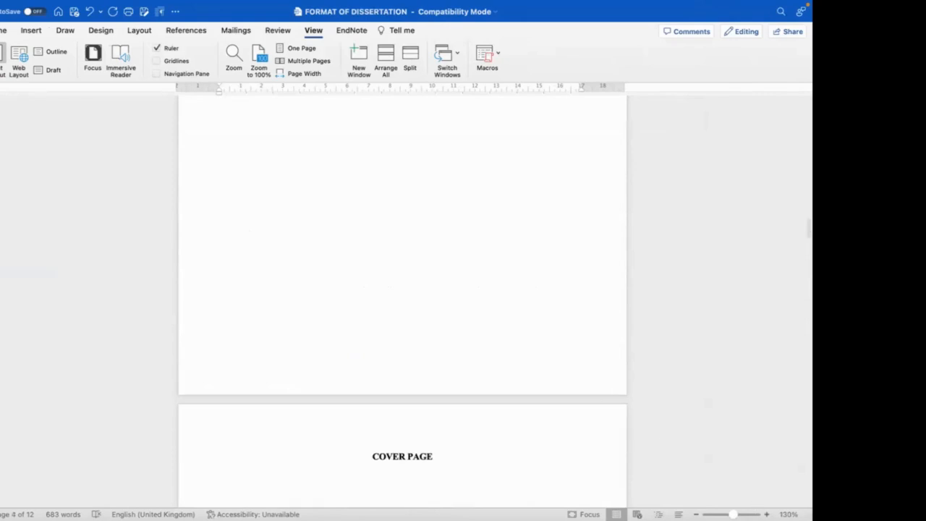
Zoom the dissertation format document to 150% and bring up the text formatting commands.
{"action": "left_click", "coordinate": [767, 514]}
{"action": "left_click", "coordinate": [768, 514]}
{"action": "scroll", "coordinate": [493, 415], "scroll_direction": "up", "scroll_amount": 1}
{"action": "double_click", "coordinate": [493, 415]}
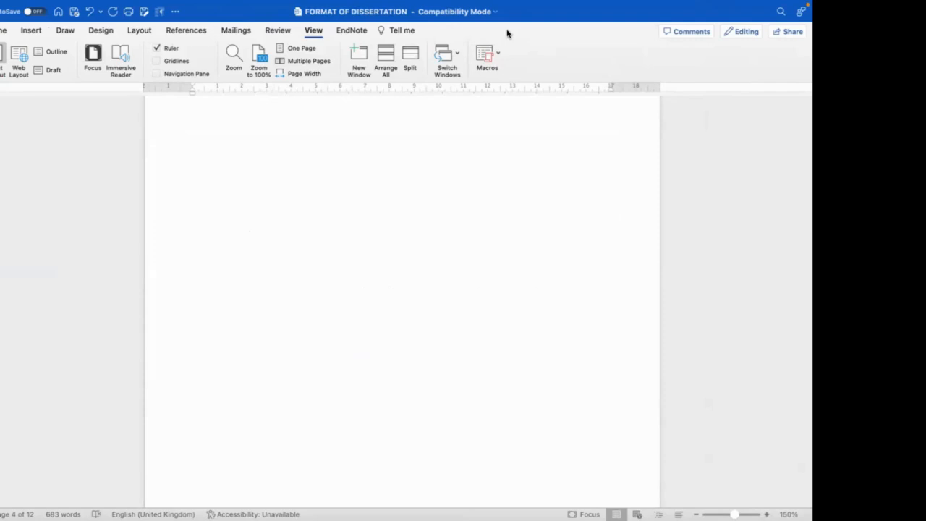
{"action": "key", "text": "XF86AudioRaiseVolume"}
{"action": "left_click", "coordinate": [3, 29]}
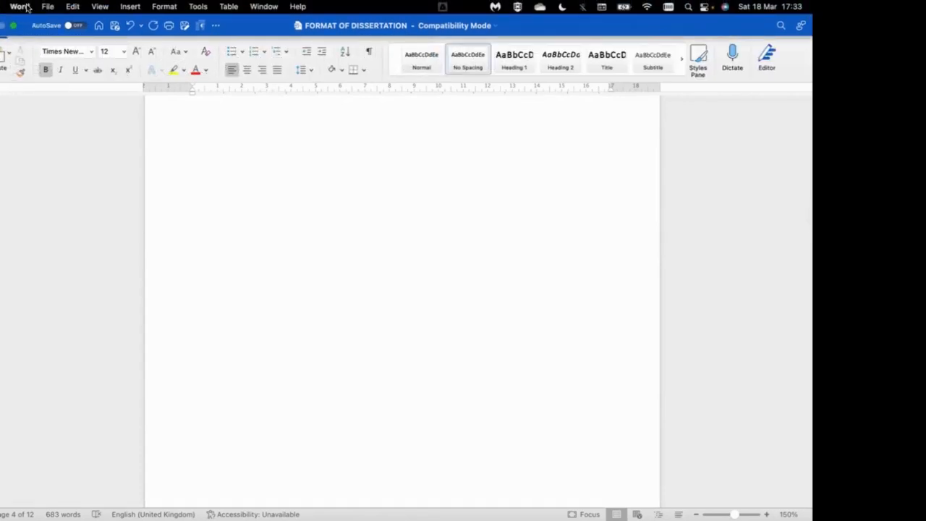
{"action": "left_click", "coordinate": [47, 7]}
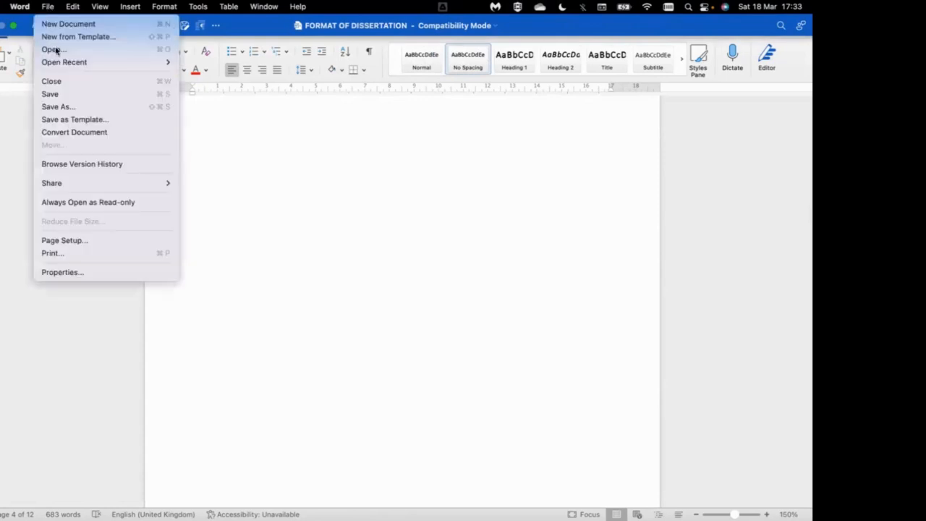
{"action": "mouse_move", "coordinate": [54, 66]}
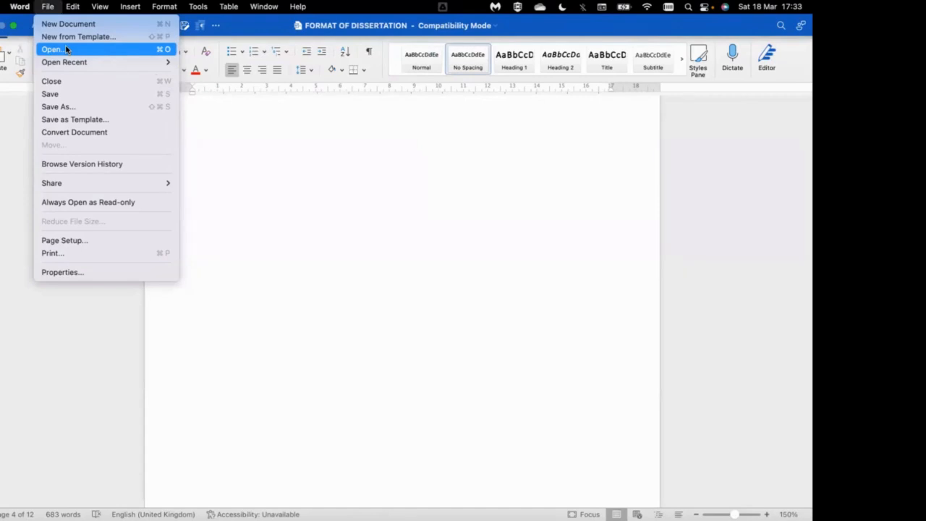
{"action": "left_click", "coordinate": [18, 122]}
Review the cover page, title page and submission statement layouts, then return to the beginning of the document.
{"action": "scroll", "coordinate": [277, 160], "scroll_direction": "down", "scroll_amount": 3}
{"action": "scroll", "coordinate": [277, 160], "scroll_direction": "down", "scroll_amount": 5}
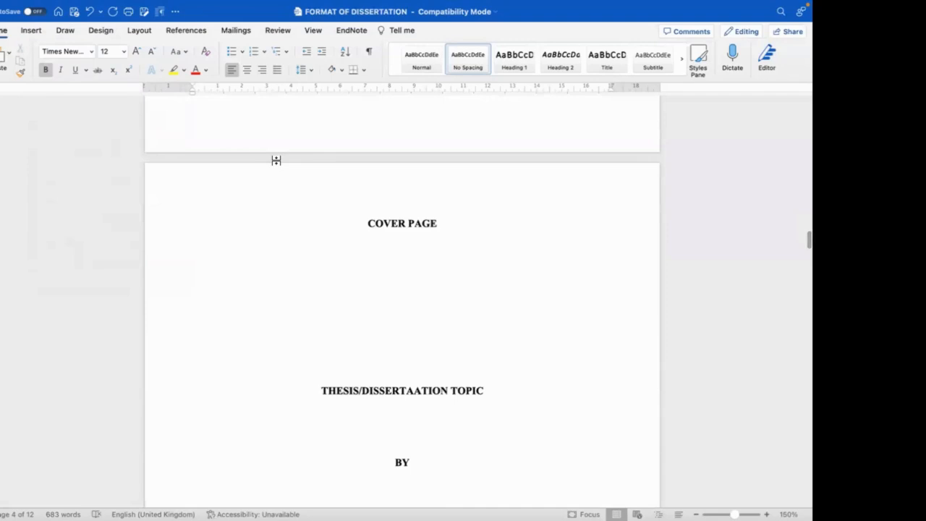
{"action": "scroll", "coordinate": [276, 160], "scroll_direction": "down", "scroll_amount": 10}
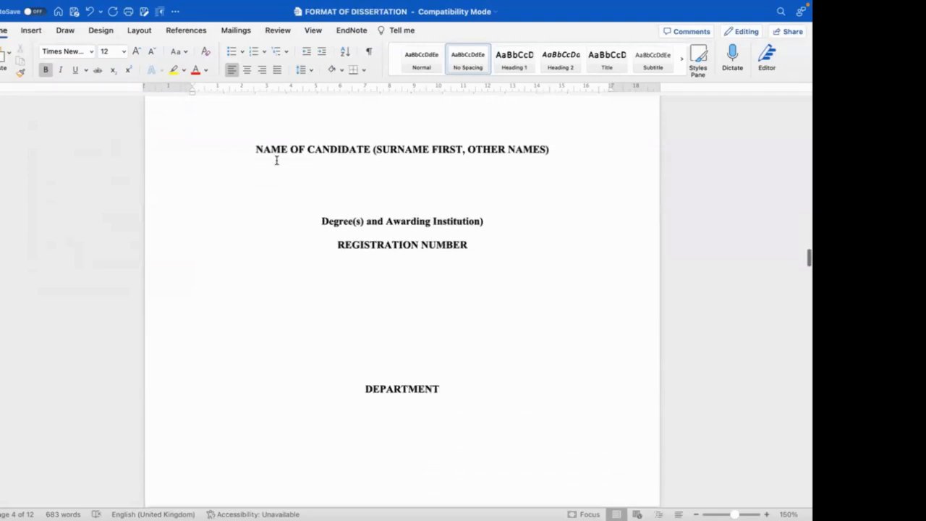
{"action": "scroll", "coordinate": [277, 160], "scroll_direction": "down", "scroll_amount": 1}
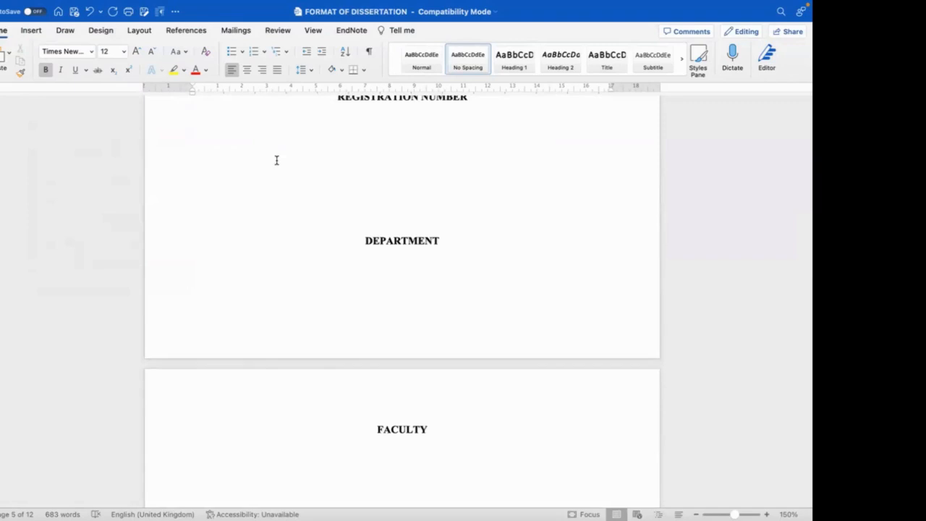
{"action": "scroll", "coordinate": [277, 160], "scroll_direction": "down", "scroll_amount": 10}
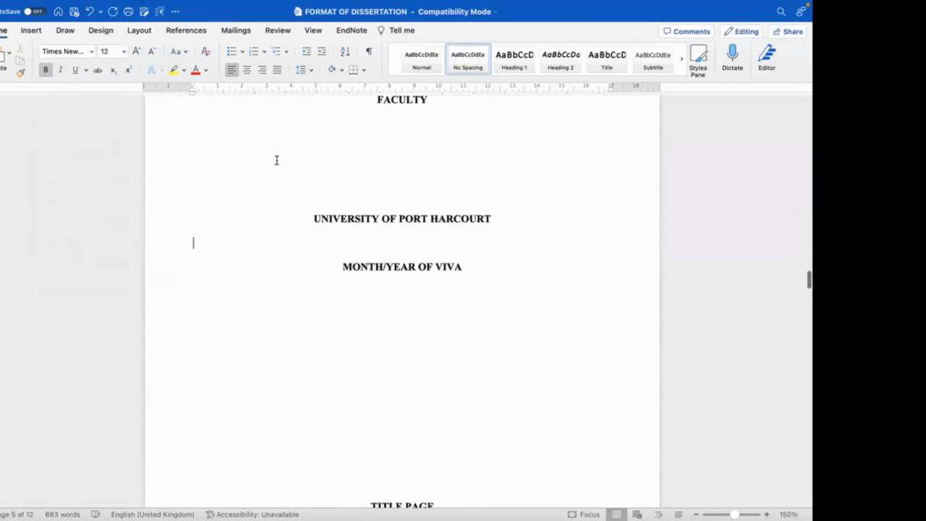
{"action": "scroll", "coordinate": [276, 160], "scroll_direction": "down", "scroll_amount": 10}
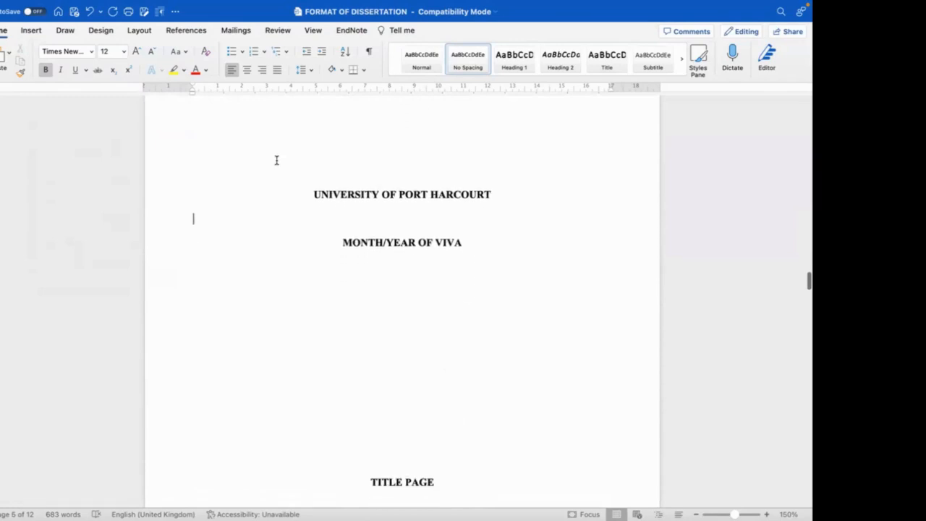
{"action": "scroll", "coordinate": [277, 160], "scroll_direction": "down", "scroll_amount": 10}
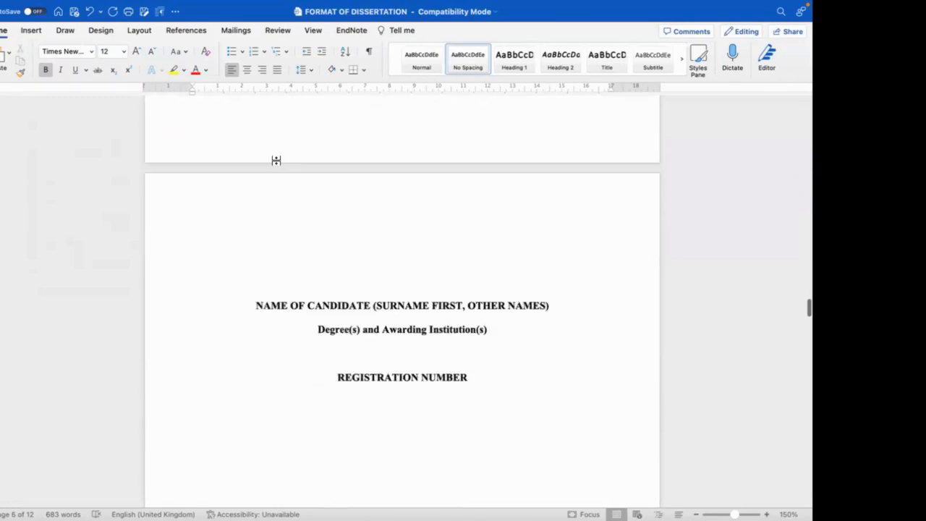
{"action": "scroll", "coordinate": [276, 160], "scroll_direction": "down", "scroll_amount": 7}
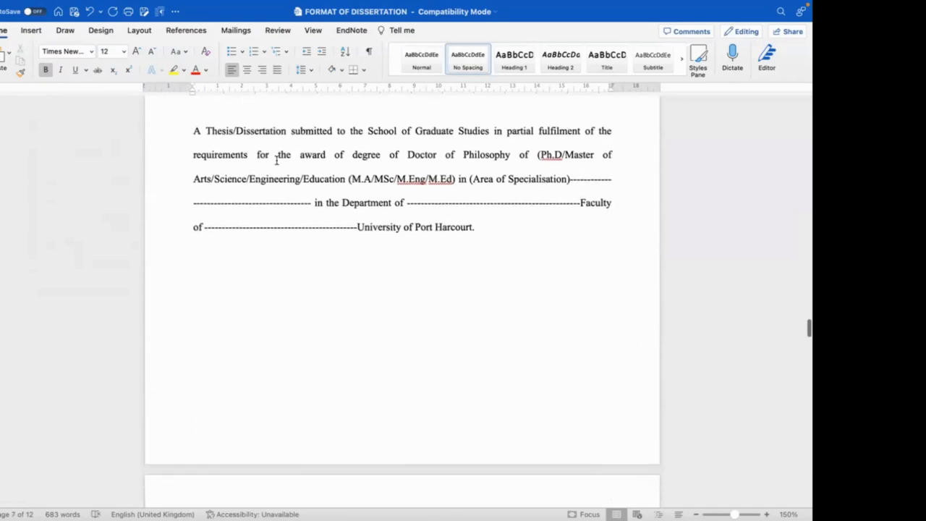
{"action": "scroll", "coordinate": [276, 160], "scroll_direction": "up", "scroll_amount": 5}
{"action": "scroll", "coordinate": [277, 160], "scroll_direction": "up", "scroll_amount": 20}
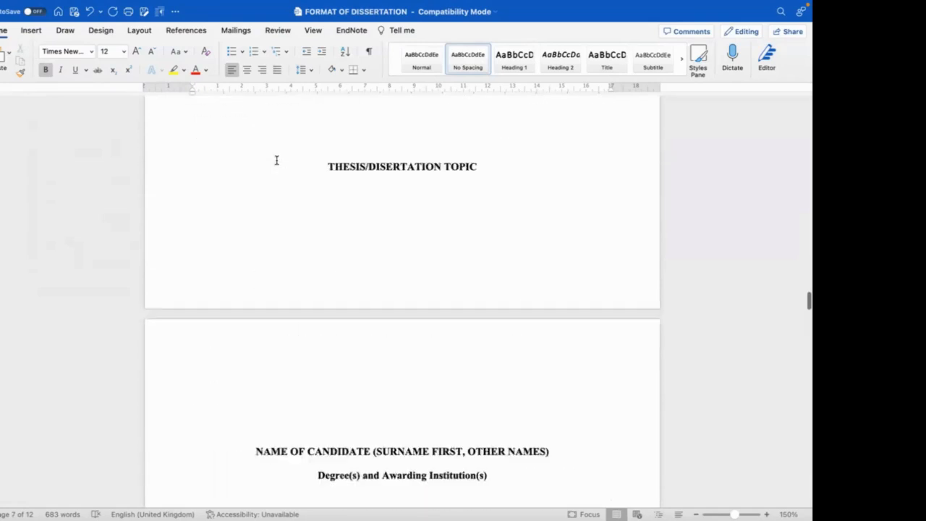
{"action": "scroll", "coordinate": [276, 160], "scroll_direction": "up", "scroll_amount": 20}
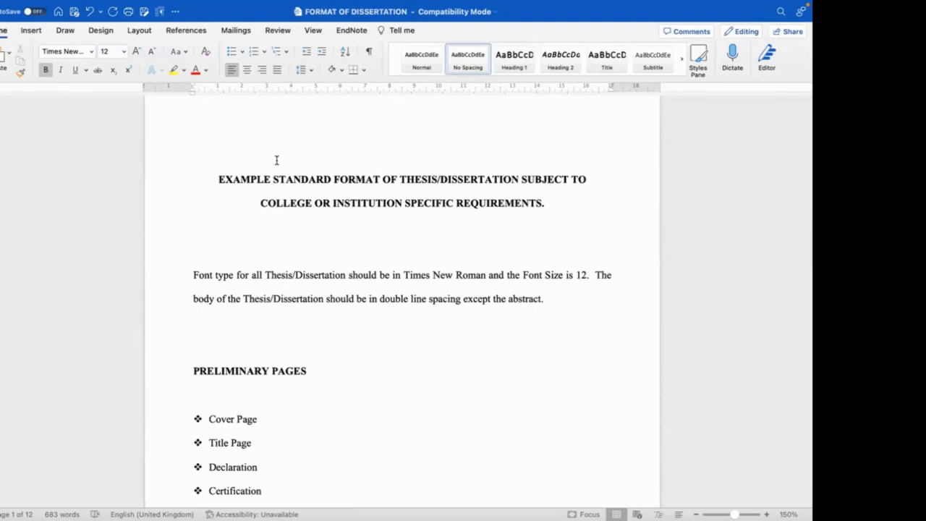
Delete the blank line above the document's main heading and centre the heading.
{"action": "left_click", "coordinate": [219, 179]}
{"action": "key", "text": "ctrl+l"}
{"action": "key", "text": "BackSpace"}
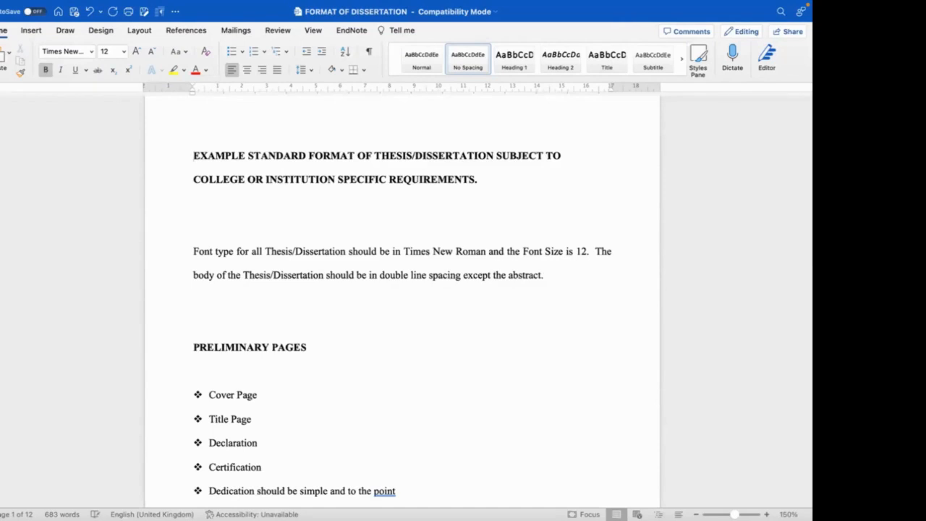
{"action": "key", "text": "ctrl+e"}
Examine the list of preliminary pages, the outline of chapters one to six and the cover page layout.
{"action": "scroll", "coordinate": [265, 223], "scroll_direction": "down", "scroll_amount": 5}
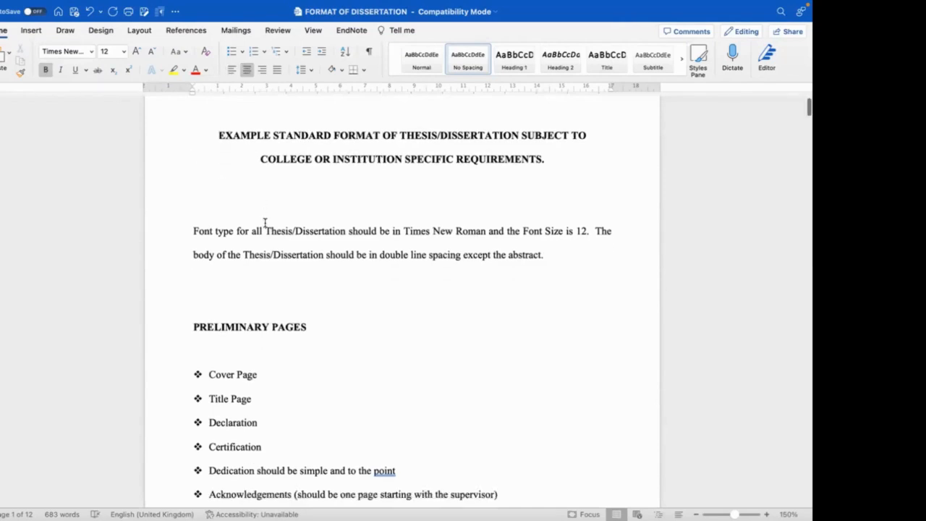
{"action": "scroll", "coordinate": [265, 223], "scroll_direction": "down", "scroll_amount": 4}
{"action": "scroll", "coordinate": [265, 222], "scroll_direction": "up", "scroll_amount": 3}
{"action": "scroll", "coordinate": [265, 222], "scroll_direction": "down", "scroll_amount": 10}
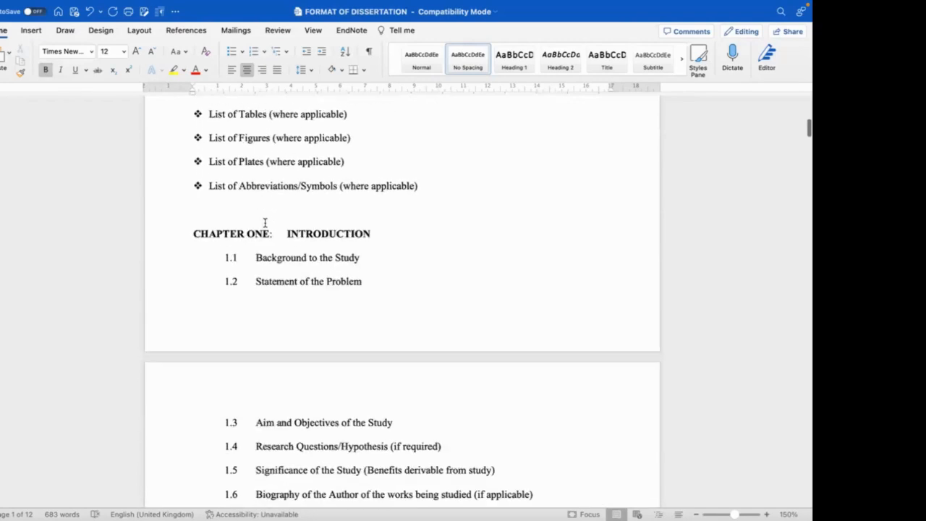
{"action": "scroll", "coordinate": [265, 223], "scroll_direction": "down", "scroll_amount": 8}
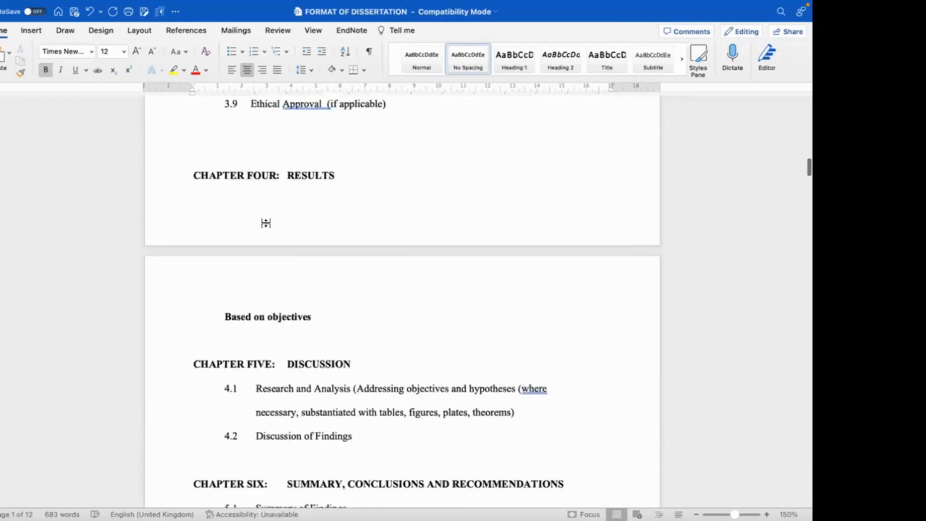
{"action": "scroll", "coordinate": [266, 223], "scroll_direction": "down", "scroll_amount": 15}
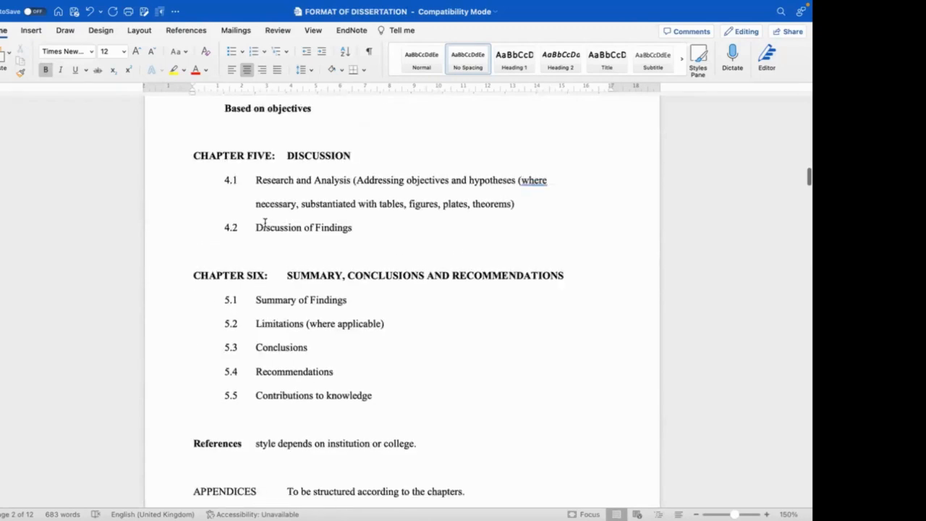
{"action": "scroll", "coordinate": [265, 223], "scroll_direction": "down", "scroll_amount": 20}
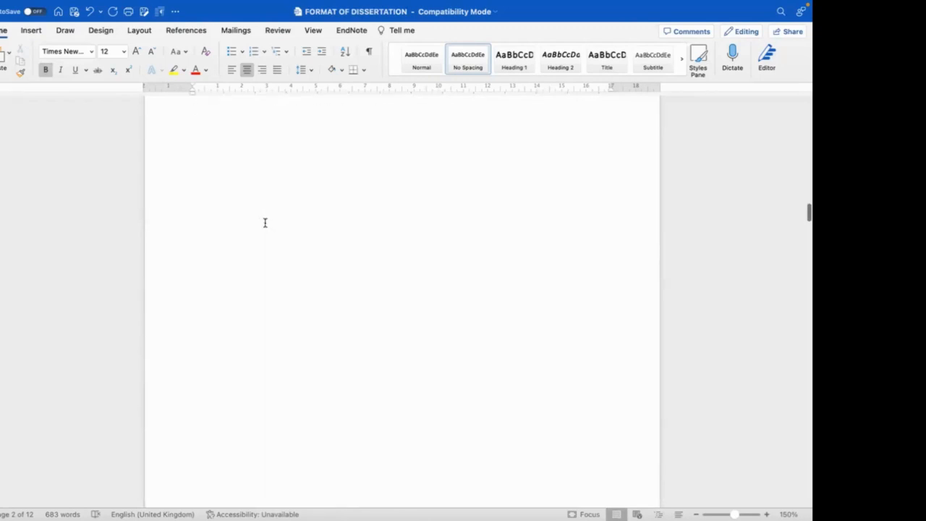
{"action": "scroll", "coordinate": [265, 222], "scroll_direction": "down", "scroll_amount": 2}
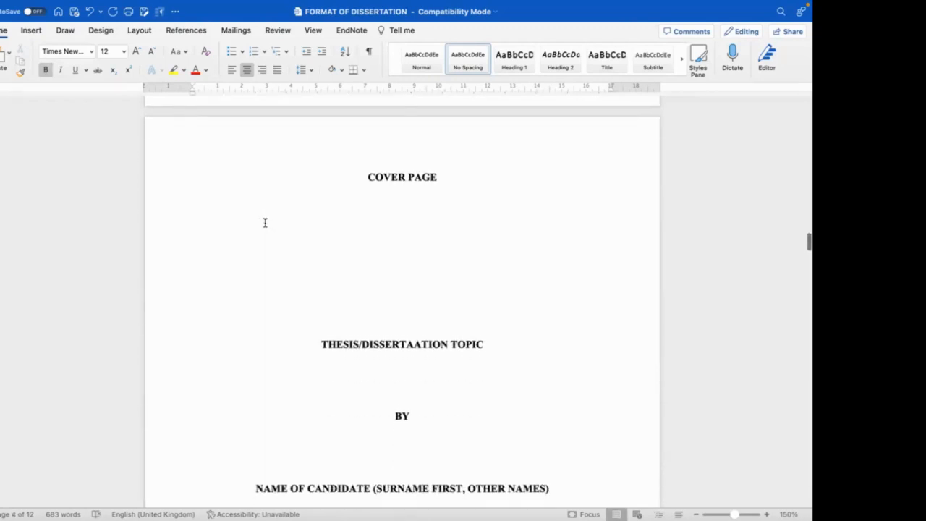
{"action": "scroll", "coordinate": [370, 299], "scroll_direction": "down", "scroll_amount": 8}
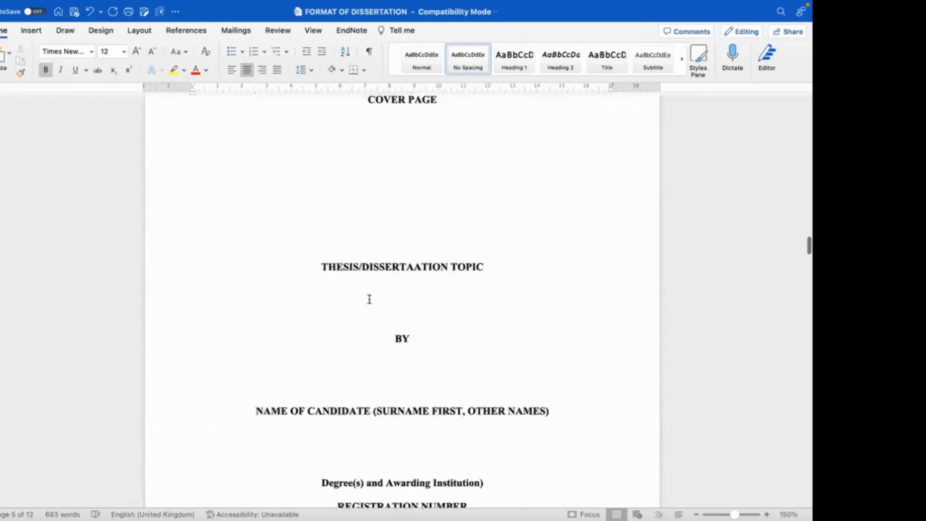
Delete the blank lines above FACULTY on the cover page so it moves up beneath DEPARTMENT, keeping the word intact.
{"action": "scroll", "coordinate": [369, 299], "scroll_direction": "down", "scroll_amount": 5}
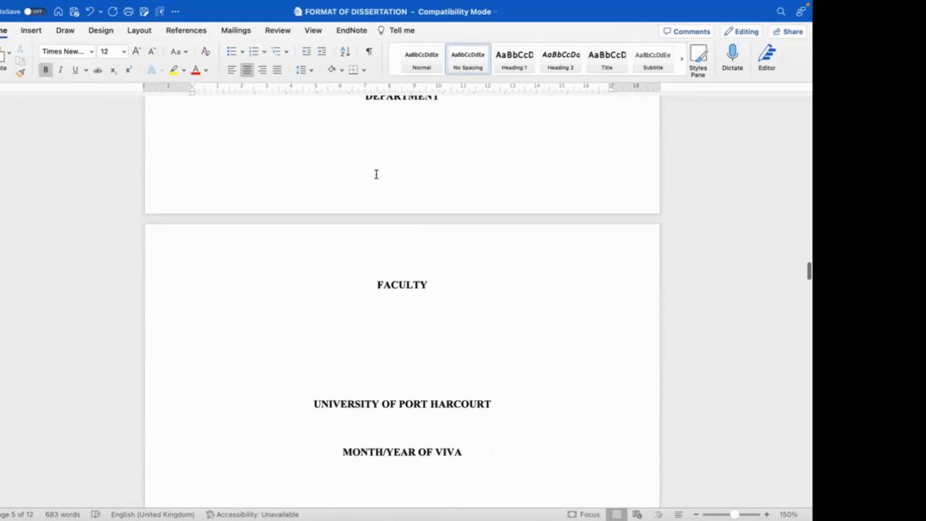
{"action": "key", "text": "BackSpace"}
{"action": "left_click", "coordinate": [392, 324]}
{"action": "key", "text": "BackSpace"}
{"action": "key", "text": "BackSpace"}
{"action": "key", "text": "BackSpace"}
{"action": "key", "text": "BackSpace"}
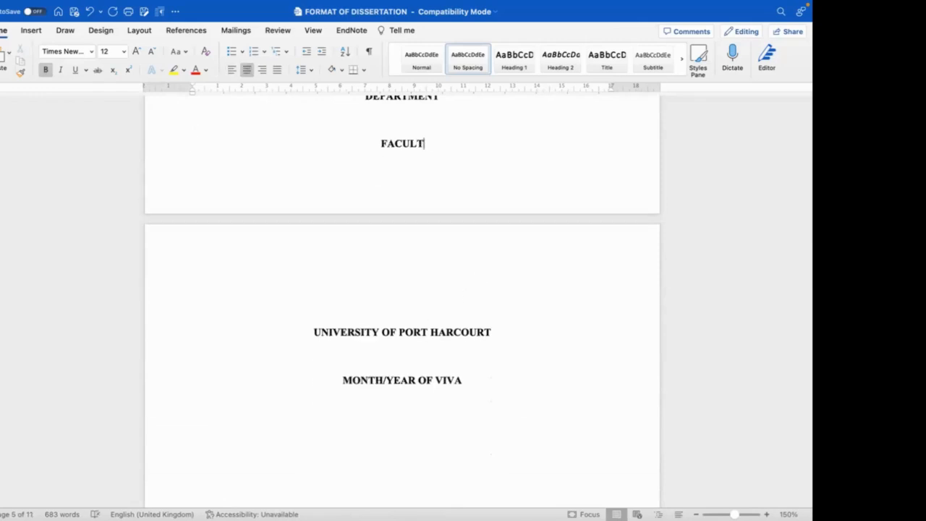
{"action": "type", "text": "Y"}
Remove the line breaks before UNIVERSITY OF PORT HARCOURT and MONTH/YEAR OF VIVA, joining both onto the FACULTY line.
{"action": "left_click", "coordinate": [313, 333]}
{"action": "key", "text": "cmd+l"}
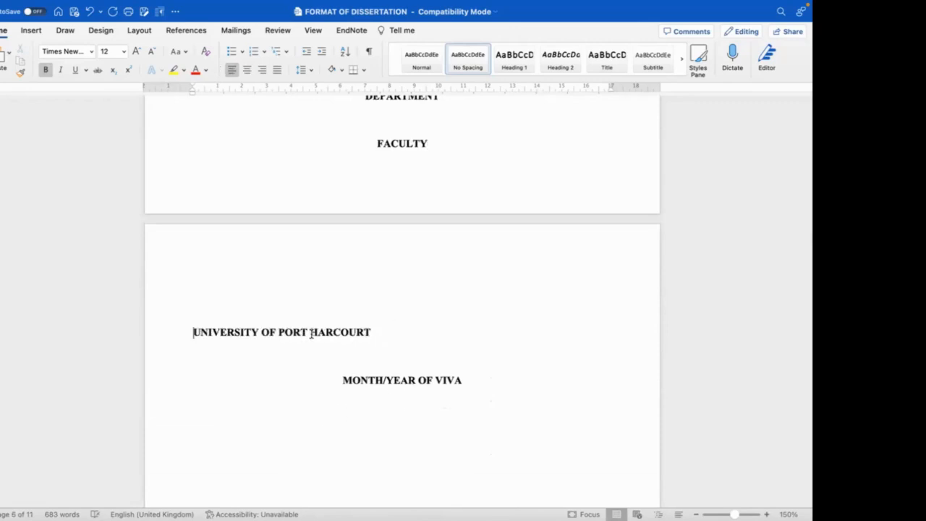
{"action": "key", "text": "BackSpace"}
{"action": "key", "text": "BackSpace"}
{"action": "key", "text": "BackSpace"}
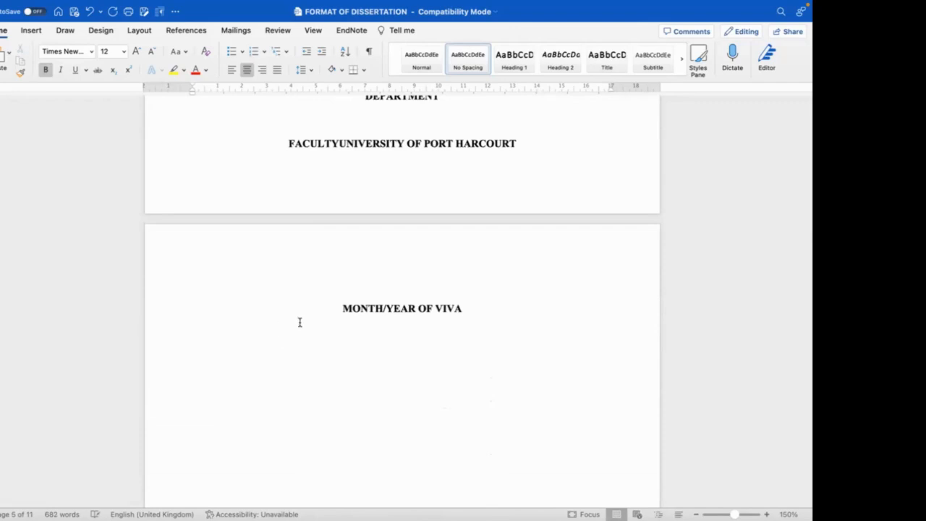
{"action": "key", "text": "cmd+l"}
{"action": "key", "text": "BackSpace"}
{"action": "key", "text": "BackSpace"}
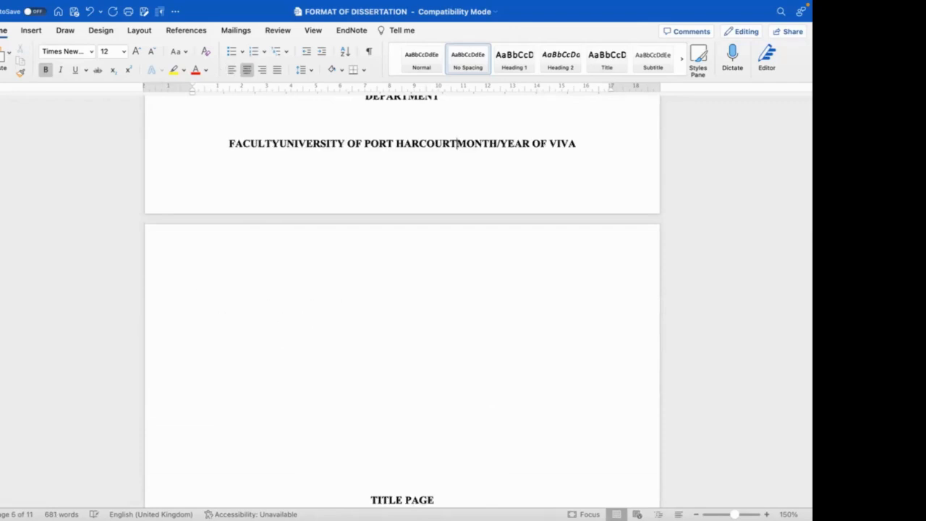
Delete all the blank lines above TITLE PAGE, pulling it up onto the centred FACULTY line.
{"action": "left_click", "coordinate": [368, 499]}
{"action": "key", "text": "cmd+l"}
{"action": "key", "text": "BackSpace"}
{"action": "key", "text": "BackSpace"}
{"action": "key", "text": "BackSpace"}
{"action": "key", "text": "BackSpace"}
{"action": "key", "text": "BackSpace"}
{"action": "key", "text": "BackSpace"}
{"action": "key", "text": "BackSpace"}
{"action": "key", "text": "BackSpace"}
{"action": "key", "text": "BackSpace"}
{"action": "key", "text": "BackSpace"}
{"action": "key", "text": "BackSpace"}
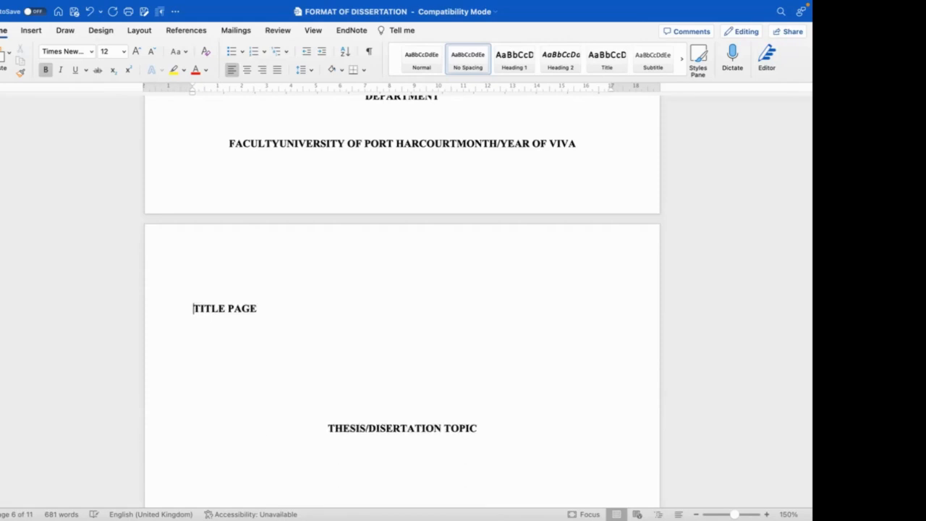
{"action": "key", "text": "cmd+e"}
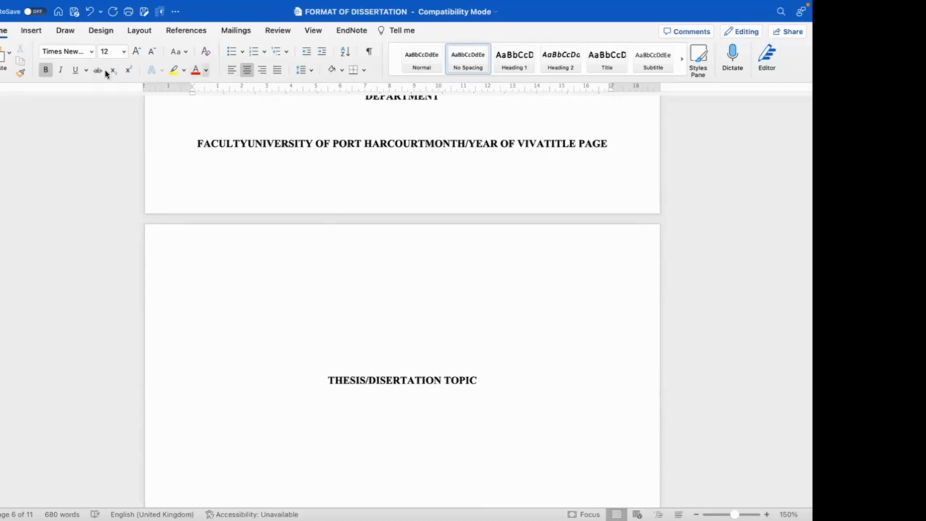
Insert a page break between the THESIS/DISERTATION TOPIC line and the NAME OF CANDIDATE line.
{"action": "left_click", "coordinate": [32, 31]}
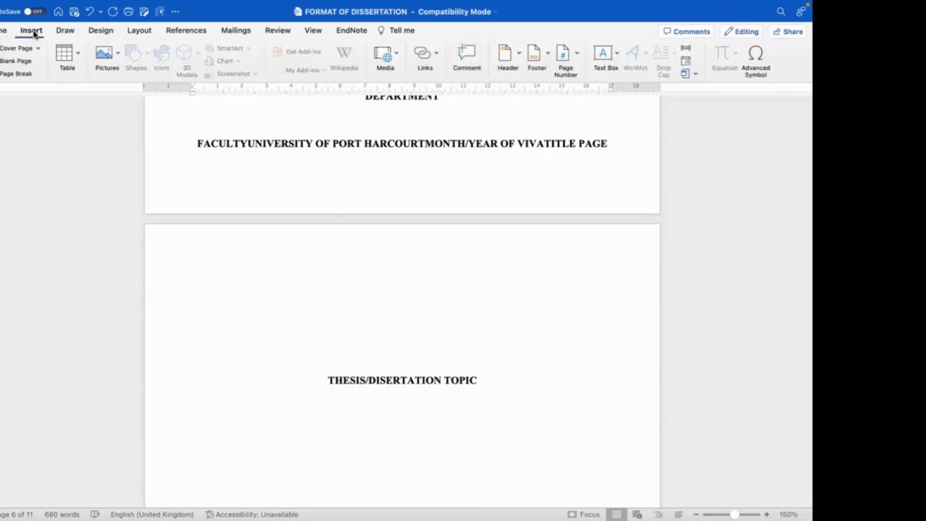
{"action": "left_click", "coordinate": [16, 74]}
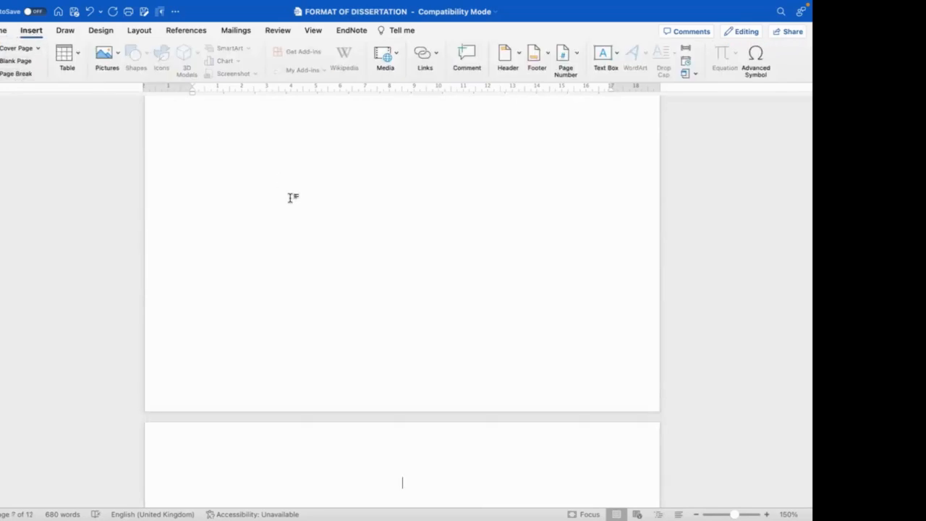
{"action": "scroll", "coordinate": [289, 197], "scroll_direction": "down", "scroll_amount": 5}
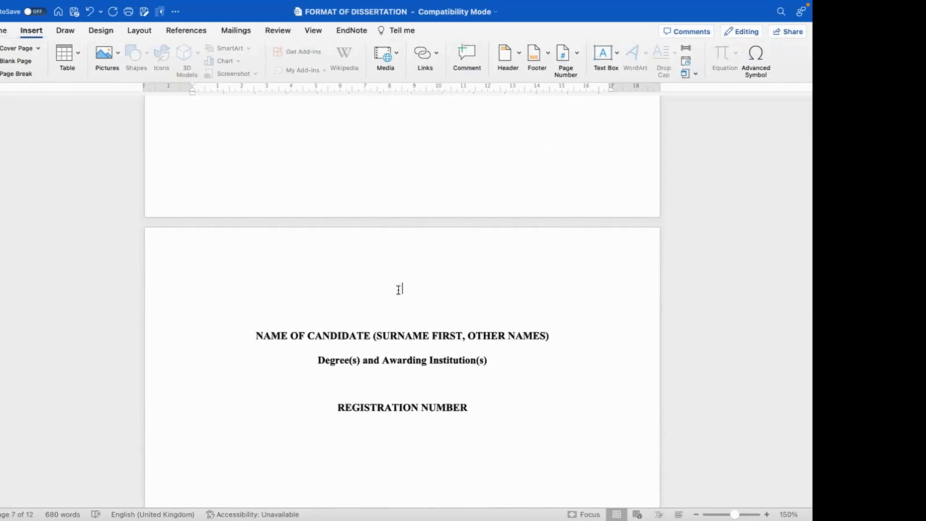
{"action": "scroll", "coordinate": [398, 290], "scroll_direction": "up", "scroll_amount": 20}
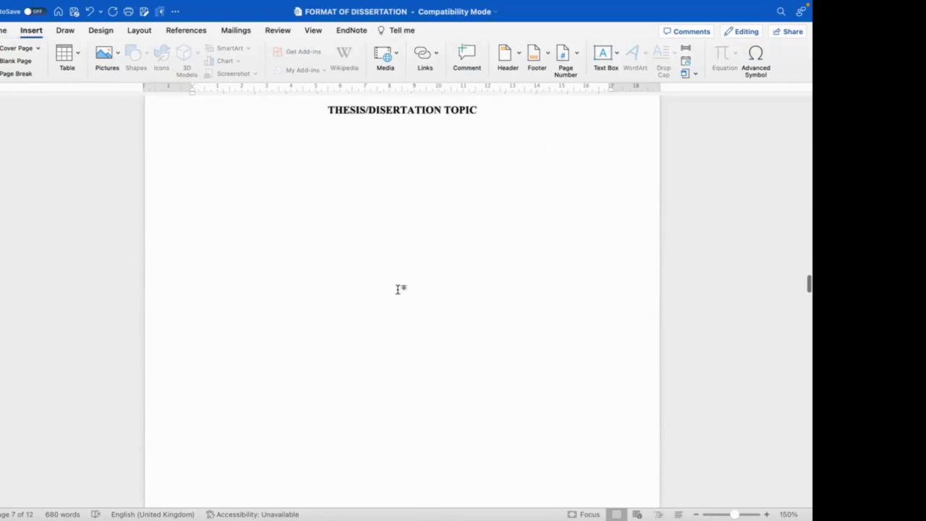
{"action": "scroll", "coordinate": [398, 290], "scroll_direction": "up", "scroll_amount": 2}
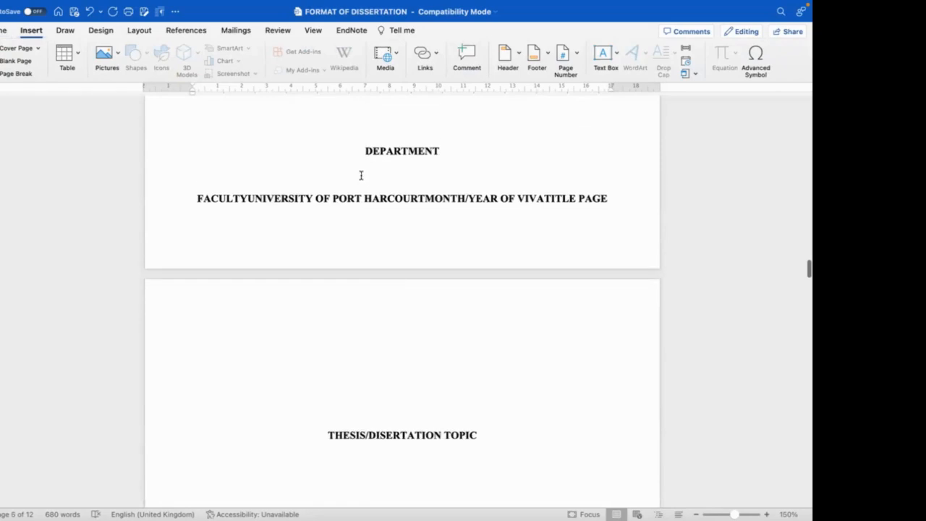
Add blank lines in front of DEPARTMENT to push it onto the next page.
{"action": "left_click", "coordinate": [360, 151]}
{"action": "key", "text": "Return"}
{"action": "key", "text": "Return"}
{"action": "key", "text": "Return"}
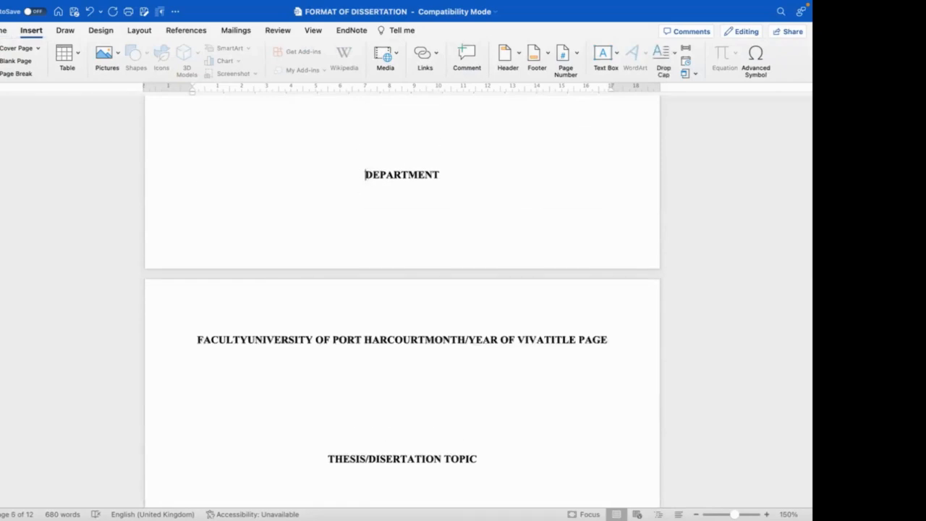
Switch to the open CORRECTED ARTICLE document and show it in one-page view, followed by multiple-page view.
{"action": "mouse_move", "coordinate": [635, 518]}
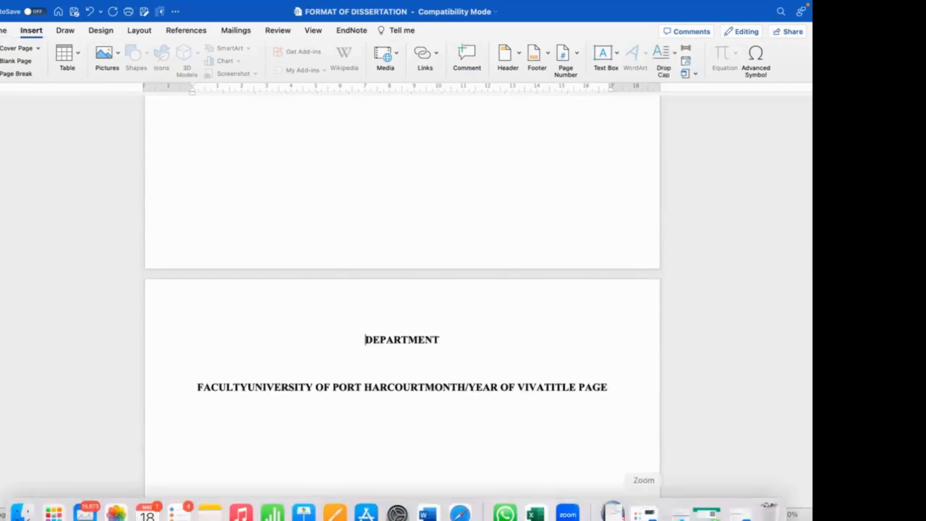
{"action": "right_click", "coordinate": [427, 499]}
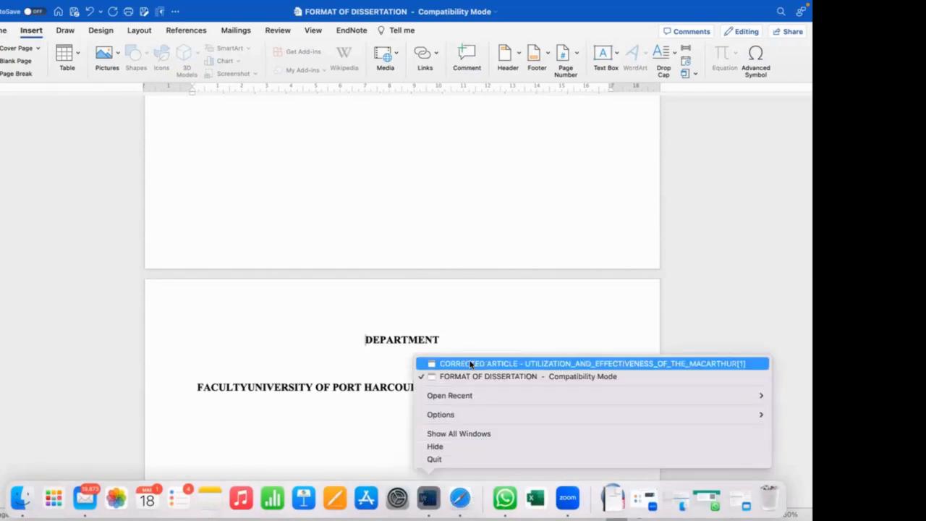
{"action": "left_click", "coordinate": [470, 362]}
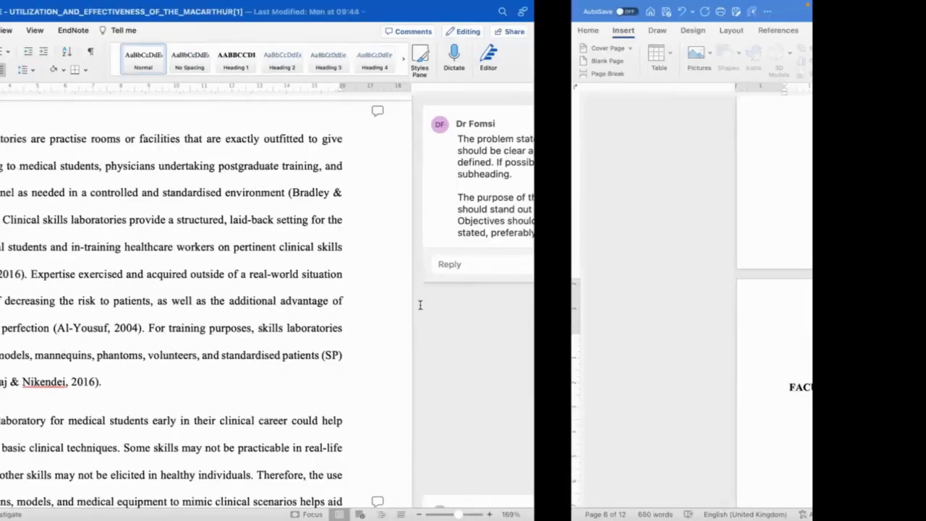
{"action": "scroll", "coordinate": [420, 306], "scroll_direction": "up", "scroll_amount": 2}
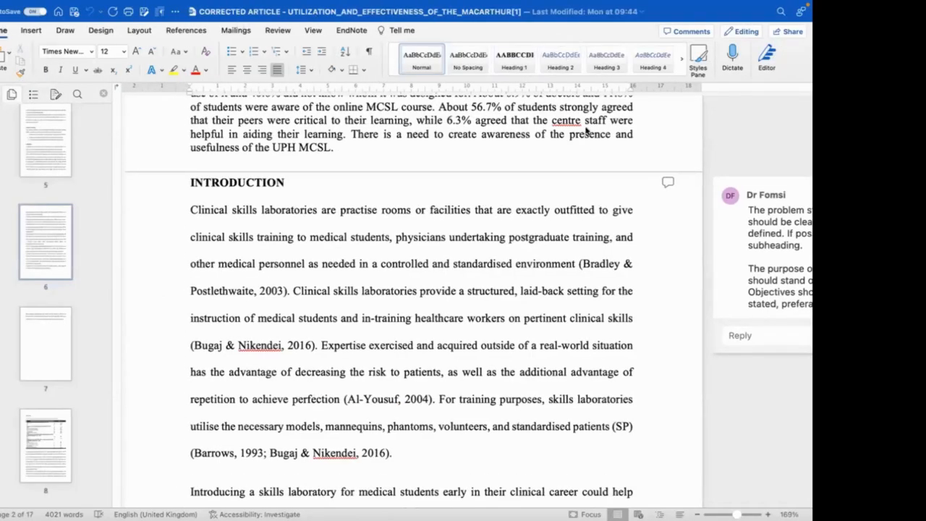
{"action": "left_click", "coordinate": [312, 31]}
{"action": "left_click", "coordinate": [303, 48]}
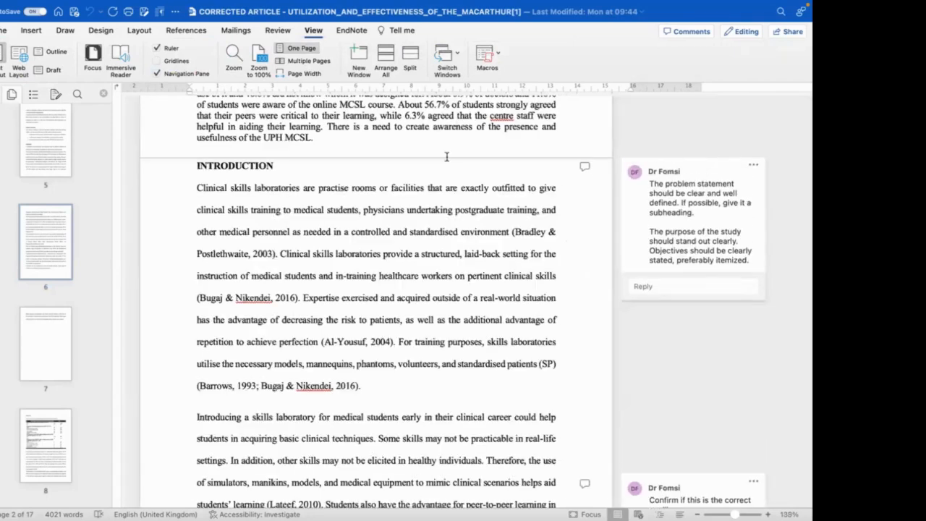
{"action": "left_click", "coordinate": [298, 61]}
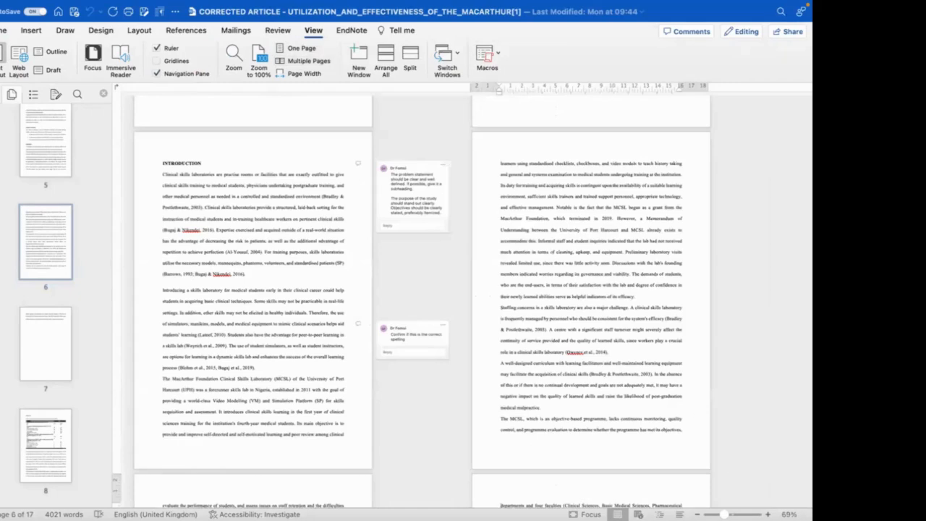
Insert a page break directly before the METHODS heading so the section starts on a new page.
{"action": "scroll", "coordinate": [597, 445], "scroll_direction": "up", "scroll_amount": 10}
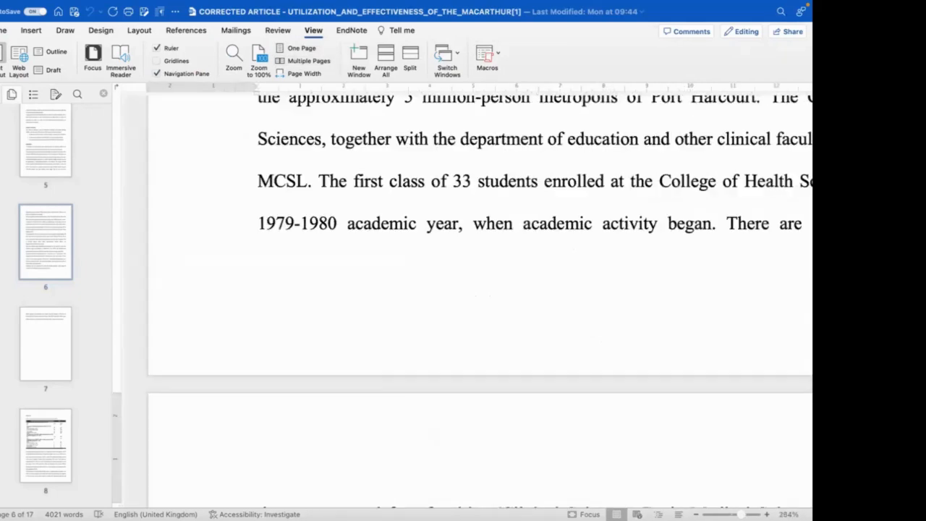
{"action": "scroll", "coordinate": [596, 445], "scroll_direction": "down", "scroll_amount": 5}
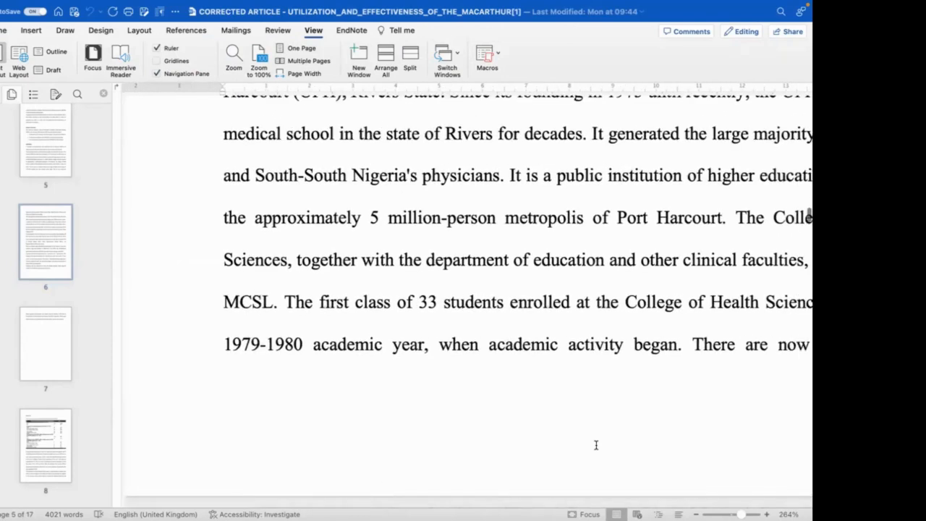
{"action": "scroll", "coordinate": [596, 445], "scroll_direction": "down", "scroll_amount": 2}
{"action": "scroll", "coordinate": [579, 445], "scroll_direction": "up", "scroll_amount": 2}
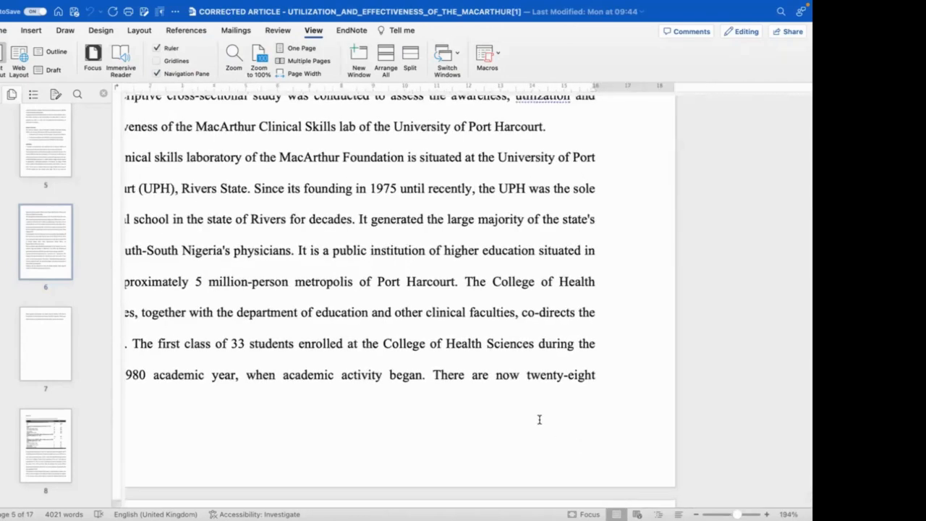
{"action": "scroll", "coordinate": [317, 331], "scroll_direction": "up", "scroll_amount": 3}
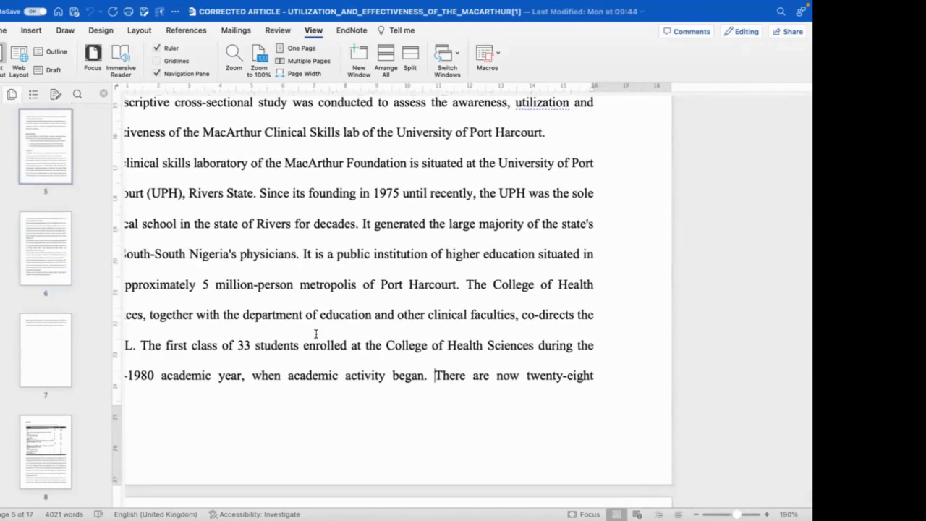
{"action": "scroll", "coordinate": [311, 331], "scroll_direction": "up", "scroll_amount": 3}
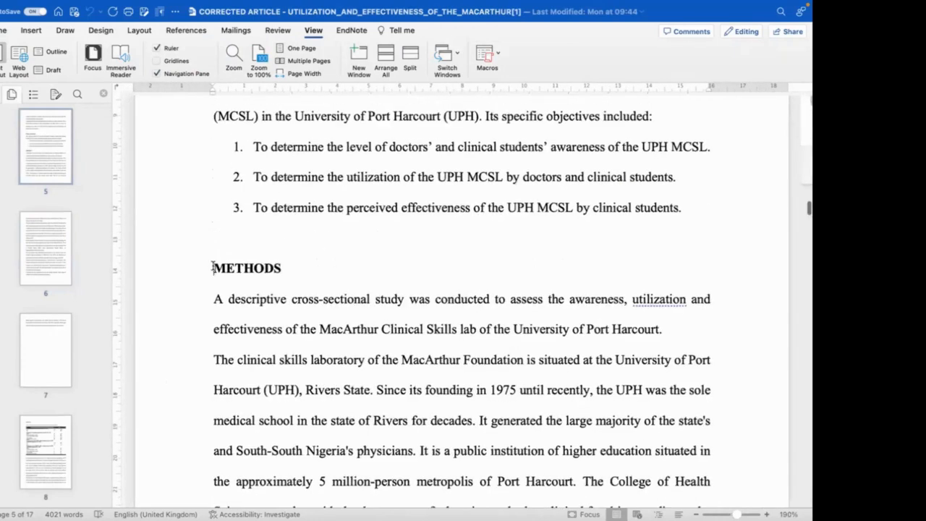
{"action": "left_click", "coordinate": [213, 267]}
{"action": "left_click", "coordinate": [28, 33]}
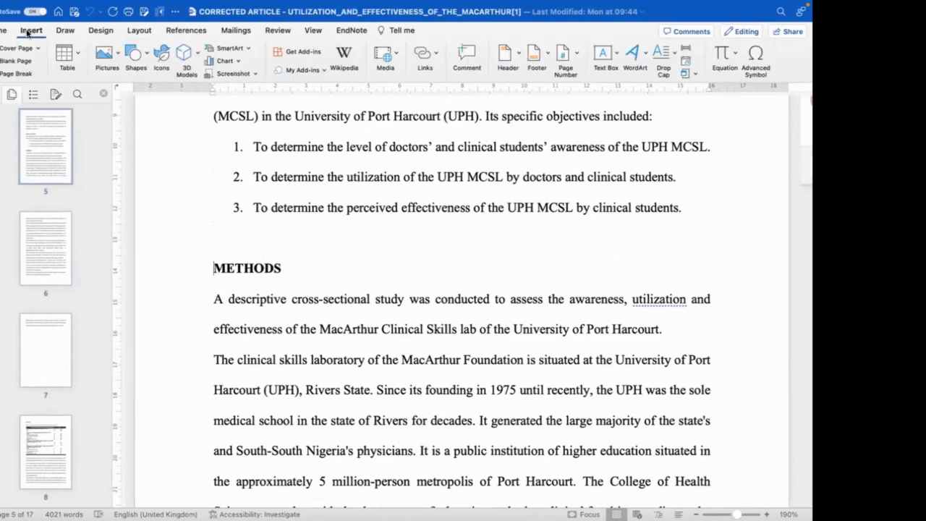
{"action": "left_click", "coordinate": [17, 76]}
{"action": "scroll", "coordinate": [290, 217], "scroll_direction": "down", "scroll_amount": 2}
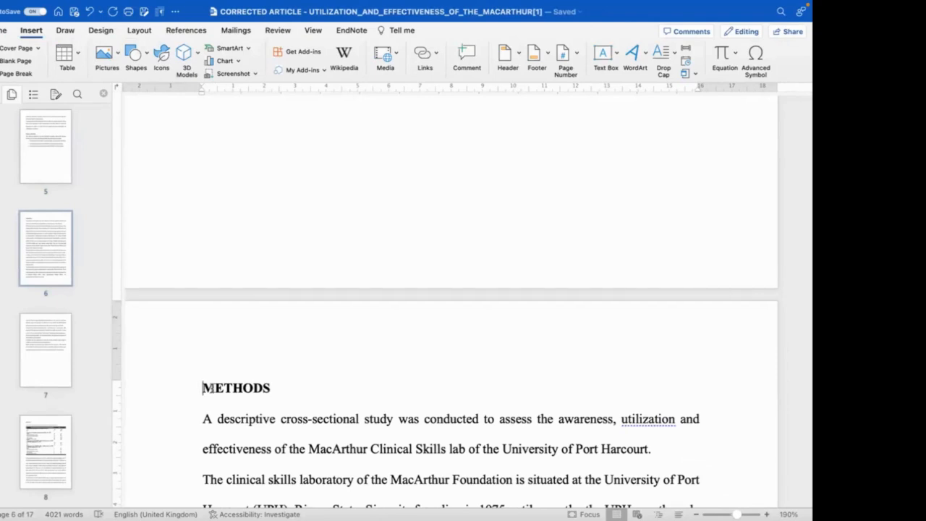
{"action": "scroll", "coordinate": [254, 248], "scroll_direction": "up", "scroll_amount": 1}
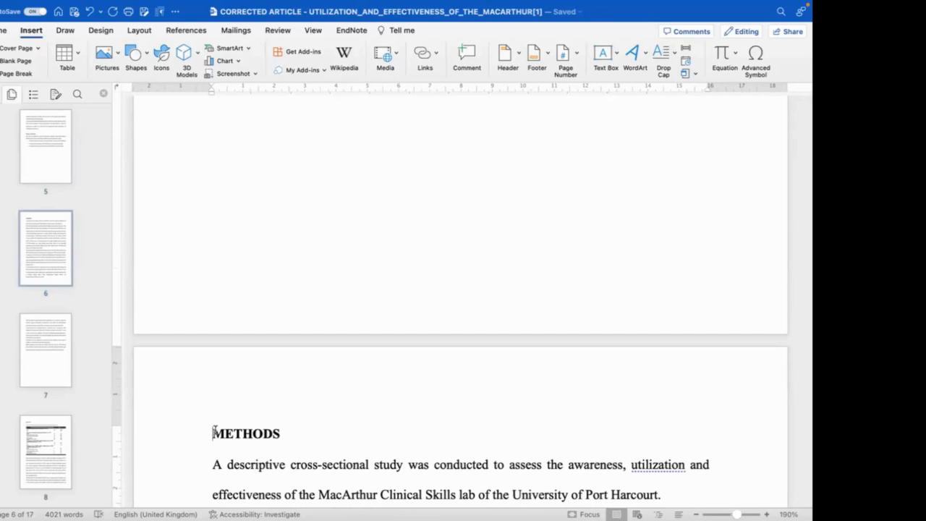
Add the items "TRYYU", "TRY" and "TRY" after the third objective in the numbered list, leaving an empty item at the end.
{"action": "scroll", "coordinate": [239, 324], "scroll_direction": "up", "scroll_amount": 10}
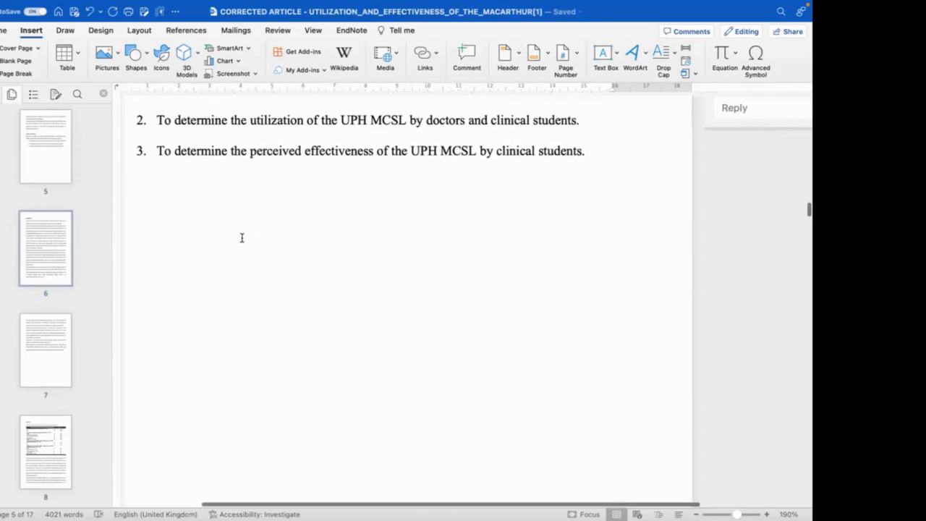
{"action": "left_click", "coordinate": [591, 210]}
{"action": "key", "text": "Return"}
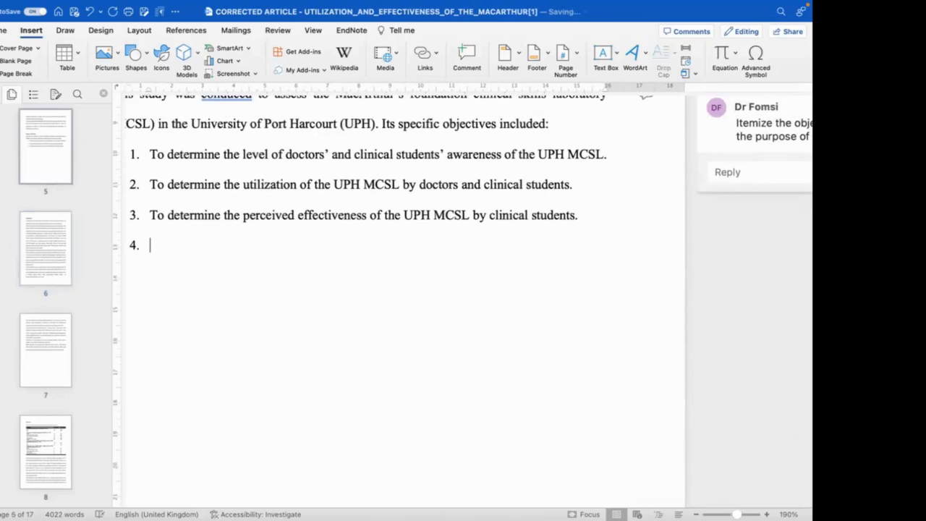
{"action": "type", "text": "TRYYU"}
{"action": "key", "text": "Return"}
{"action": "type", "text": "TRY"}
{"action": "key", "text": "Return"}
{"action": "type", "text": "TRY"}
{"action": "key", "text": "Return"}
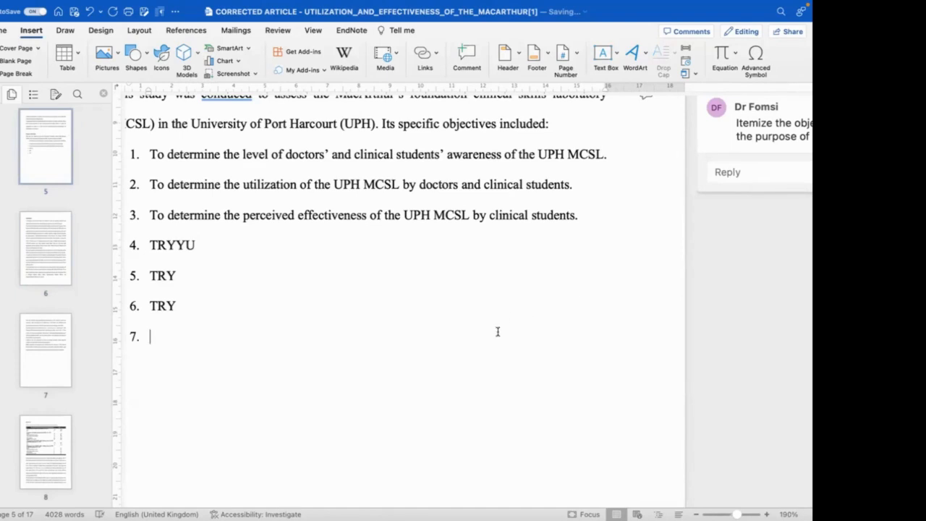
Review where the METHODS section starts after the extended objectives list and look over its opening paragraphs.
{"action": "scroll", "coordinate": [497, 331], "scroll_direction": "down", "scroll_amount": 5}
{"action": "scroll", "coordinate": [497, 332], "scroll_direction": "down", "scroll_amount": 5}
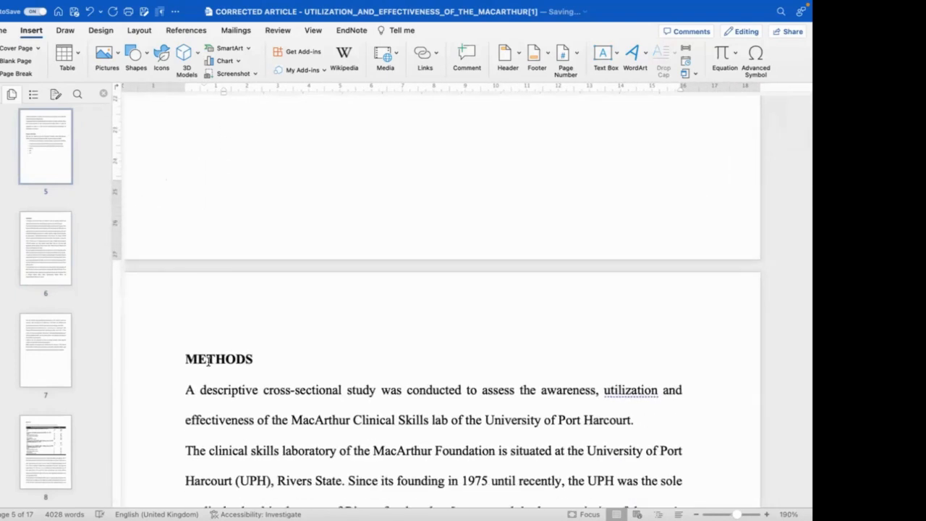
{"action": "left_click", "coordinate": [208, 360]}
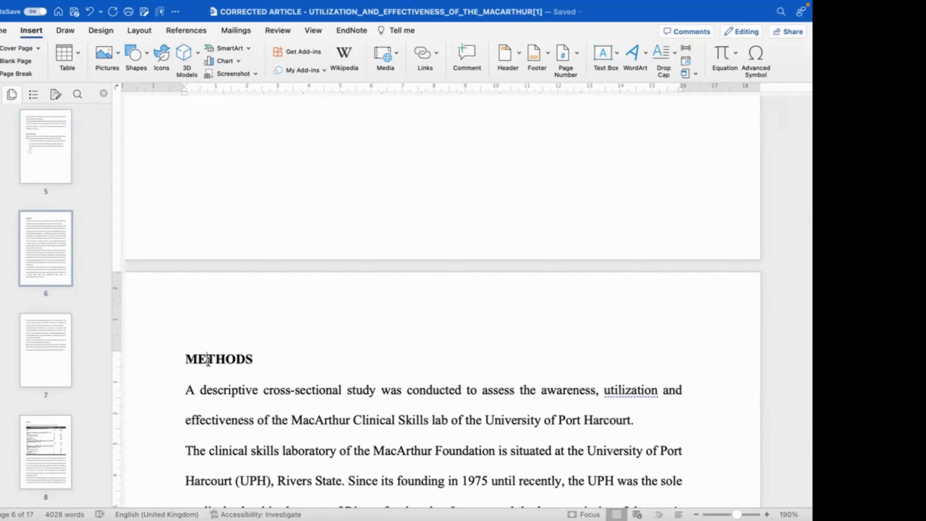
{"action": "scroll", "coordinate": [207, 359], "scroll_direction": "down", "scroll_amount": 4}
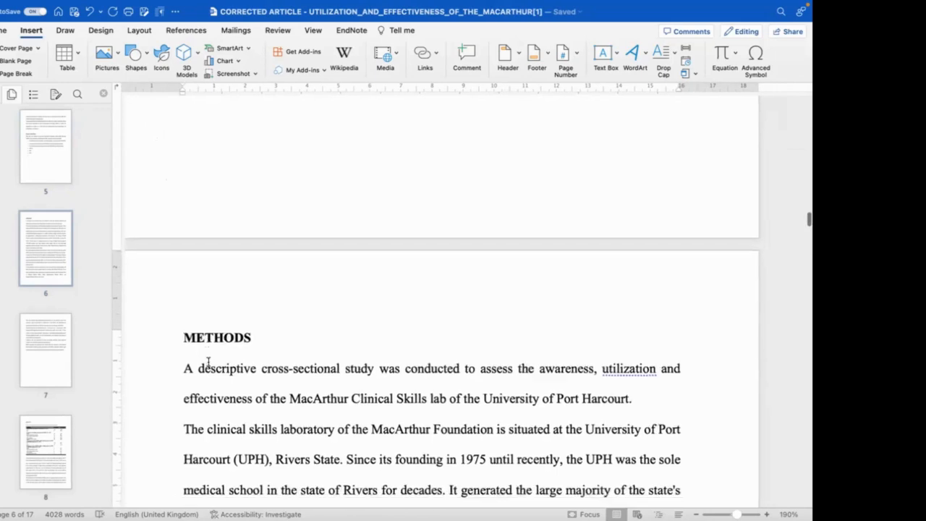
{"action": "scroll", "coordinate": [208, 361], "scroll_direction": "down", "scroll_amount": 3}
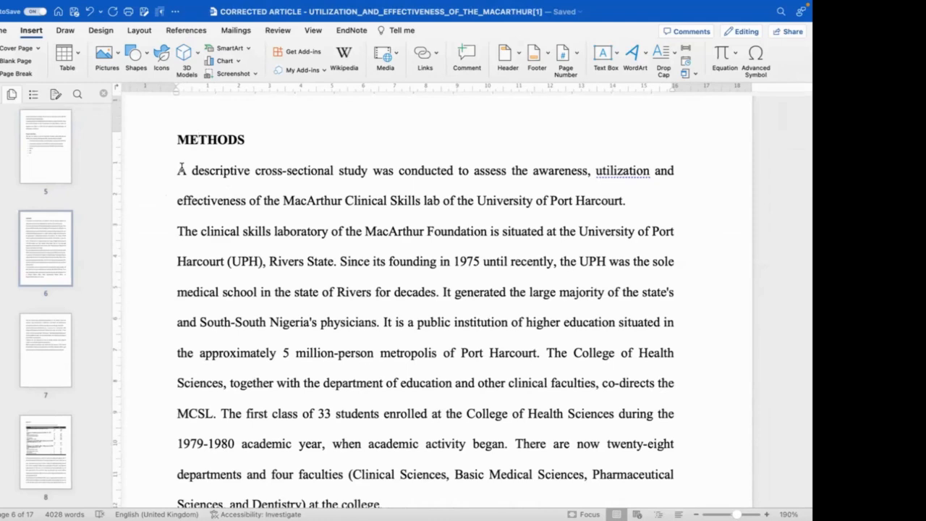
Select the whole document and show the available line spacing choices, closing them without picking one.
{"action": "key", "text": "super+a"}
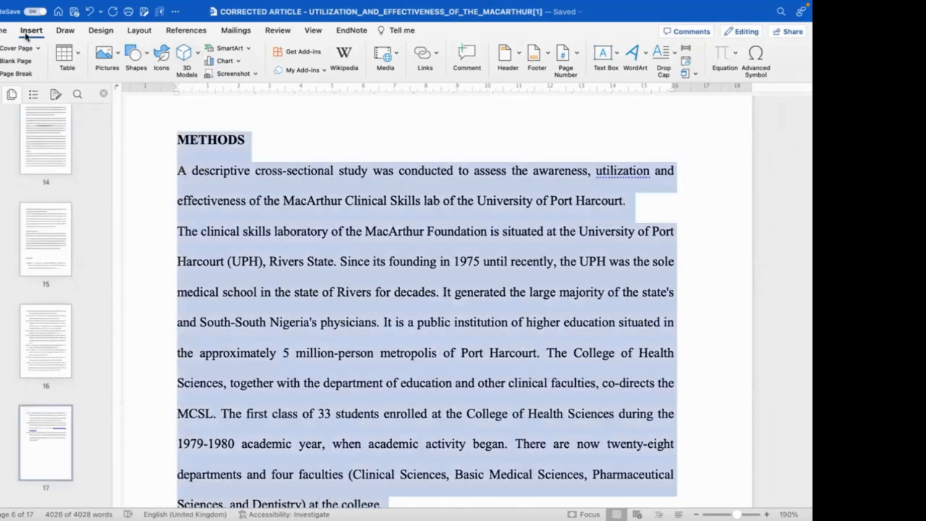
{"action": "left_click", "coordinate": [2, 31]}
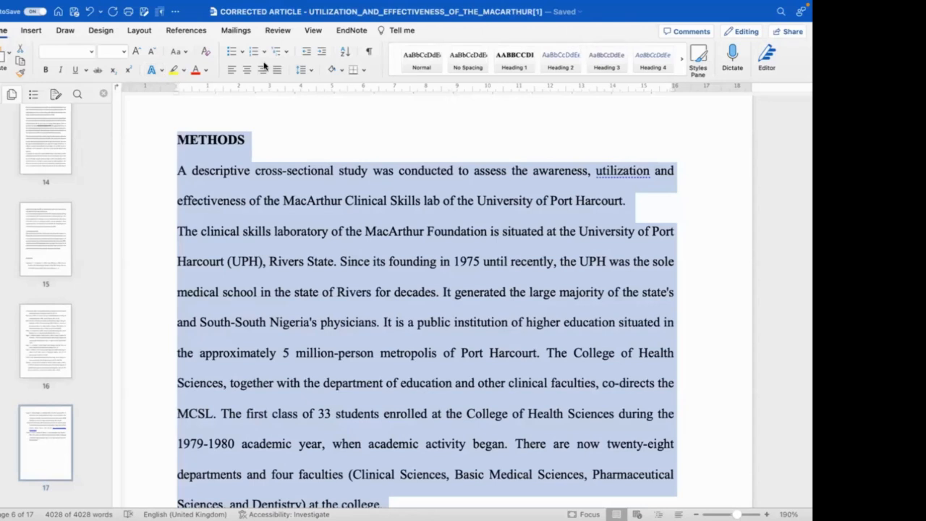
{"action": "left_click", "coordinate": [311, 70]}
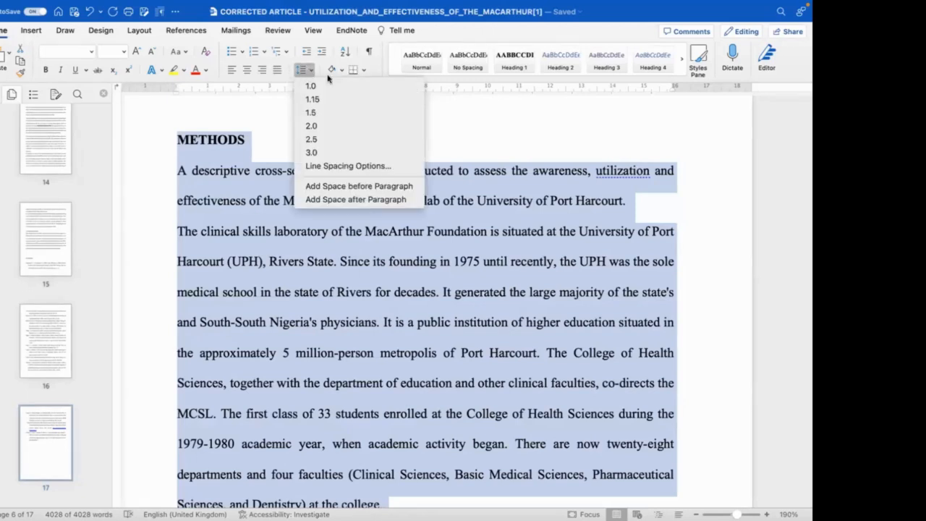
{"action": "left_click", "coordinate": [268, 85]}
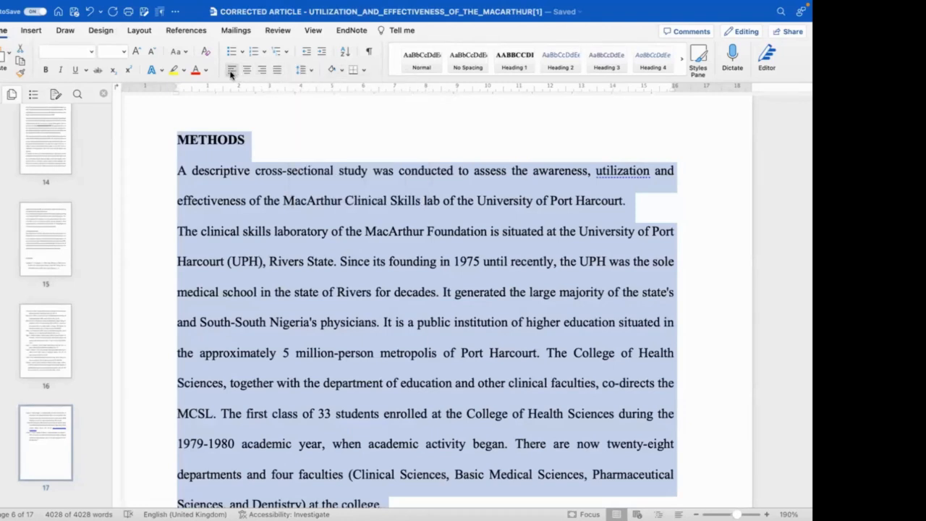
Compare justified and left alignment on the whole document's text, leaving it justified.
{"action": "left_click", "coordinate": [276, 73]}
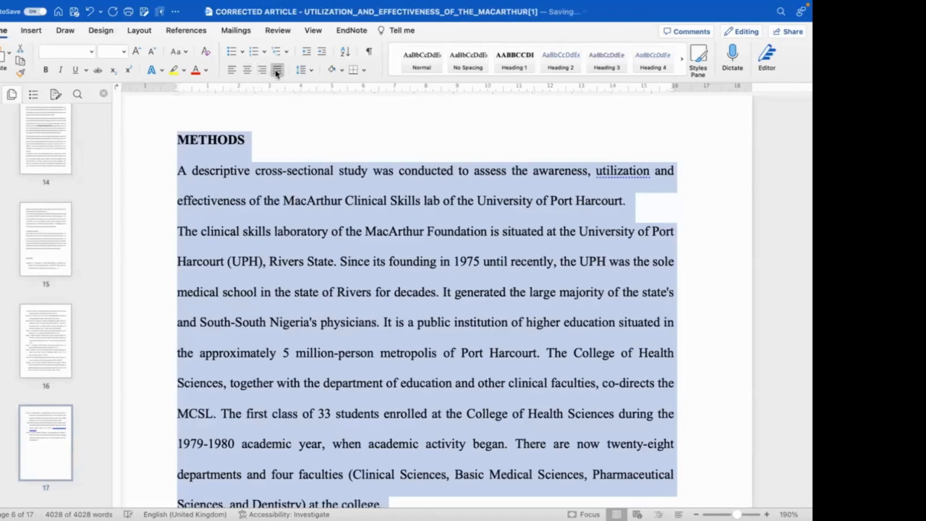
{"action": "left_click", "coordinate": [231, 74]}
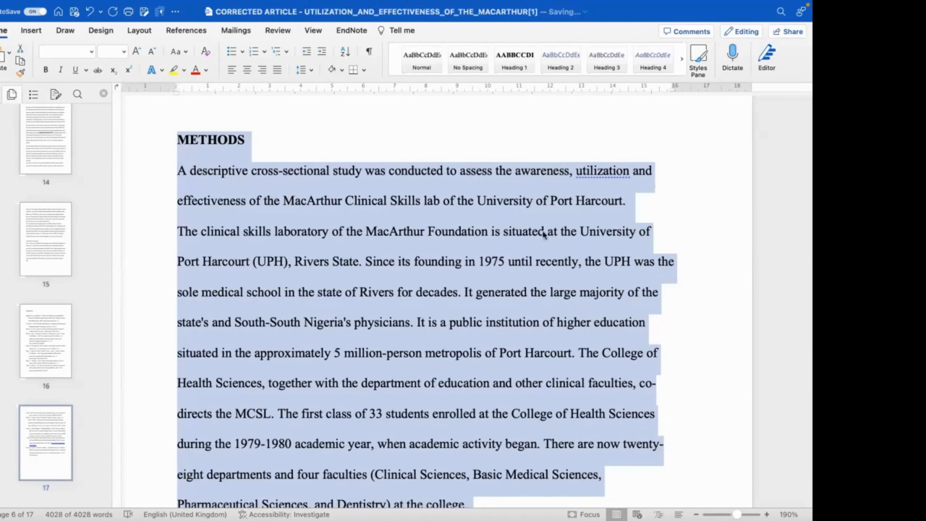
{"action": "scroll", "coordinate": [544, 235], "scroll_direction": "down", "scroll_amount": 1}
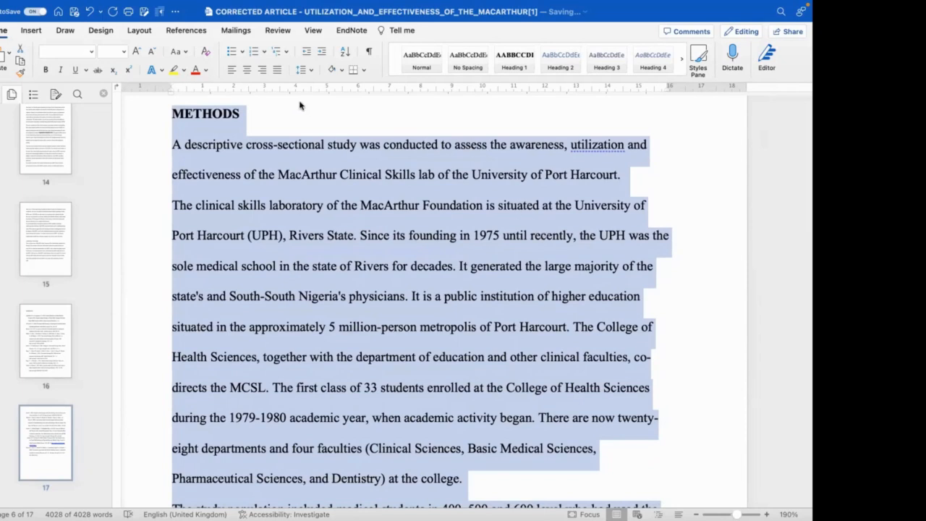
{"action": "left_click", "coordinate": [277, 70]}
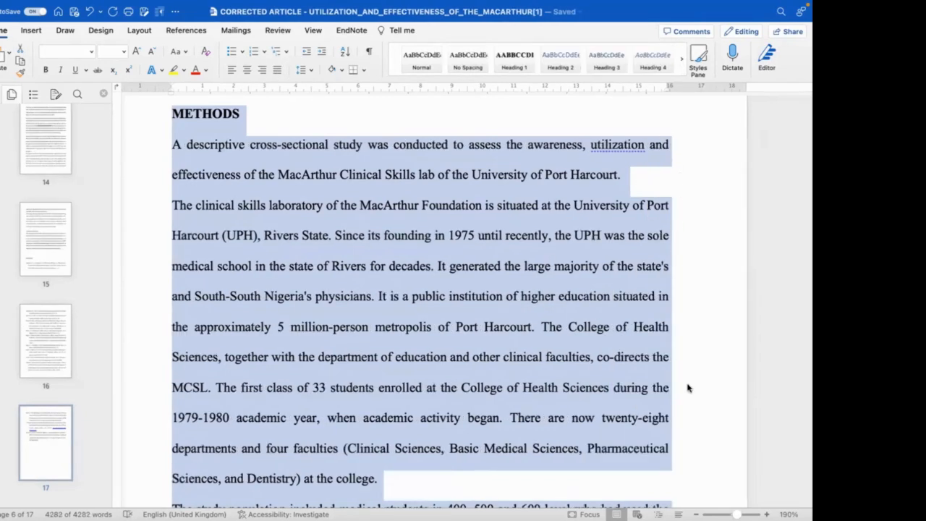
Reapply justified alignment to the METHODS heading and its first two paragraphs.
{"action": "left_click", "coordinate": [168, 177]}
{"action": "left_click_drag", "start_coordinate": [174, 115], "coordinate": [678, 482]}
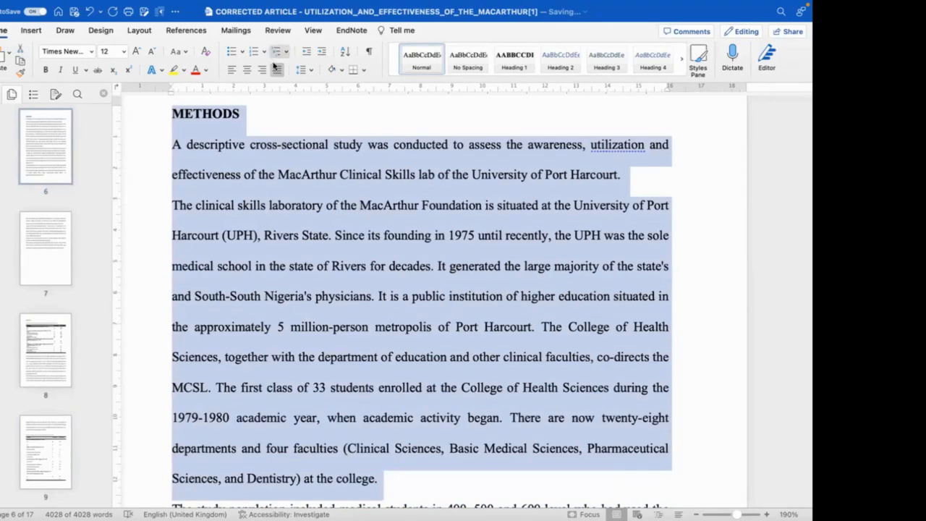
{"action": "left_click", "coordinate": [278, 71]}
{"action": "left_click", "coordinate": [278, 71]}
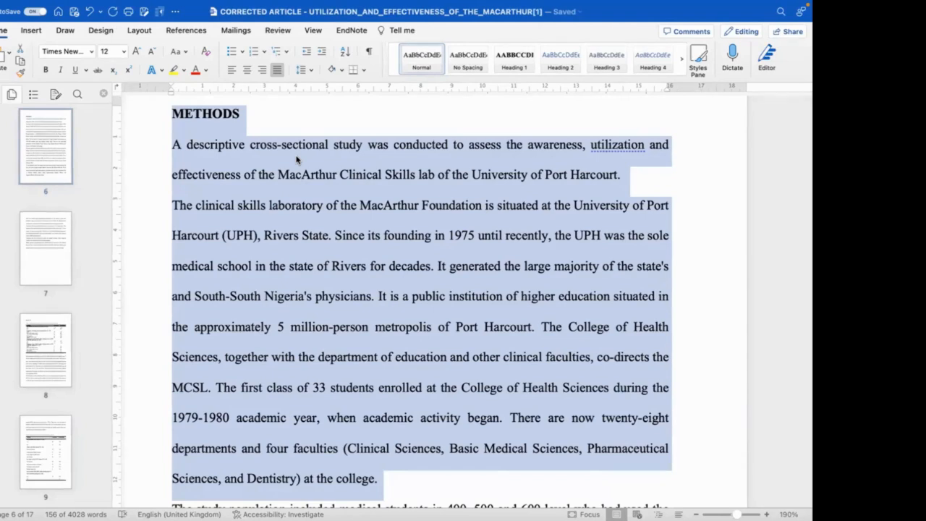
Select the whole document, centre its text as a comparison, and restore justified alignment.
{"action": "left_click", "coordinate": [277, 222]}
{"action": "key", "text": "cmd+a"}
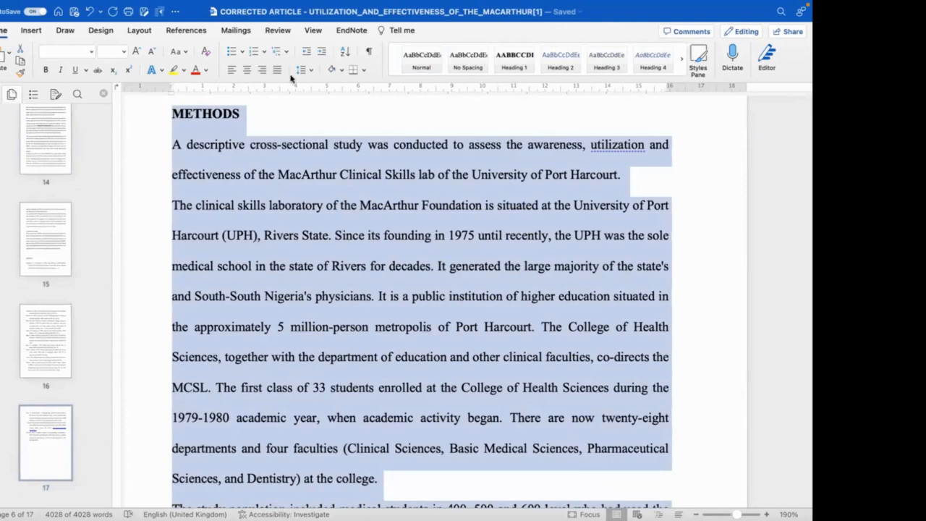
{"action": "left_click", "coordinate": [240, 117]}
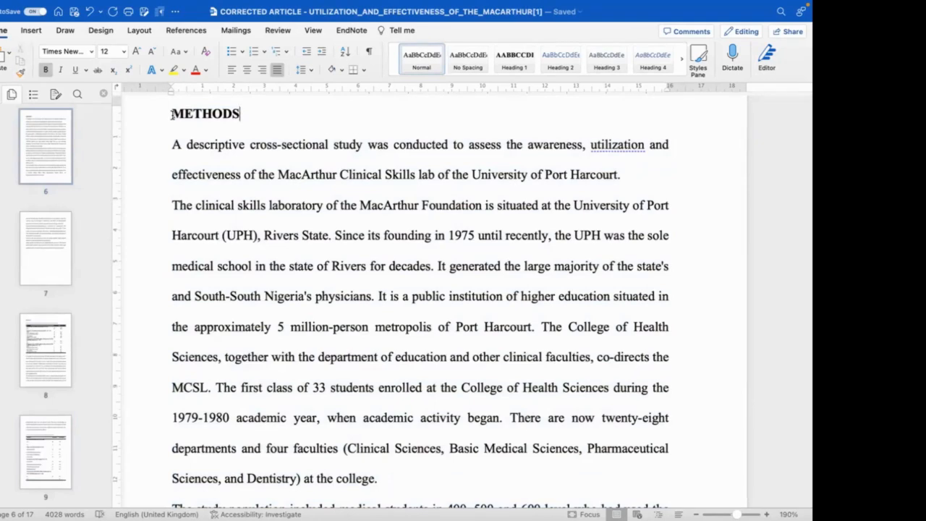
{"action": "key", "text": "super+a"}
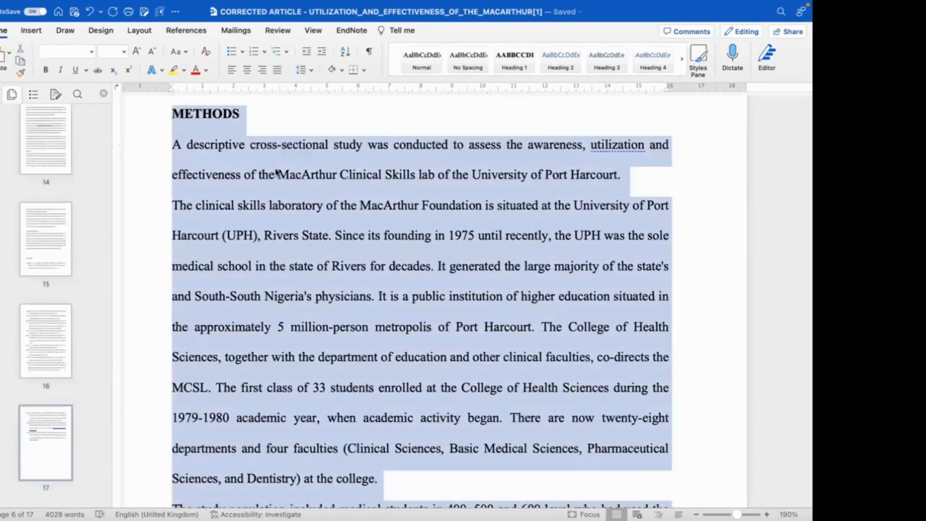
{"action": "scroll", "coordinate": [274, 180], "scroll_direction": "down", "scroll_amount": 5}
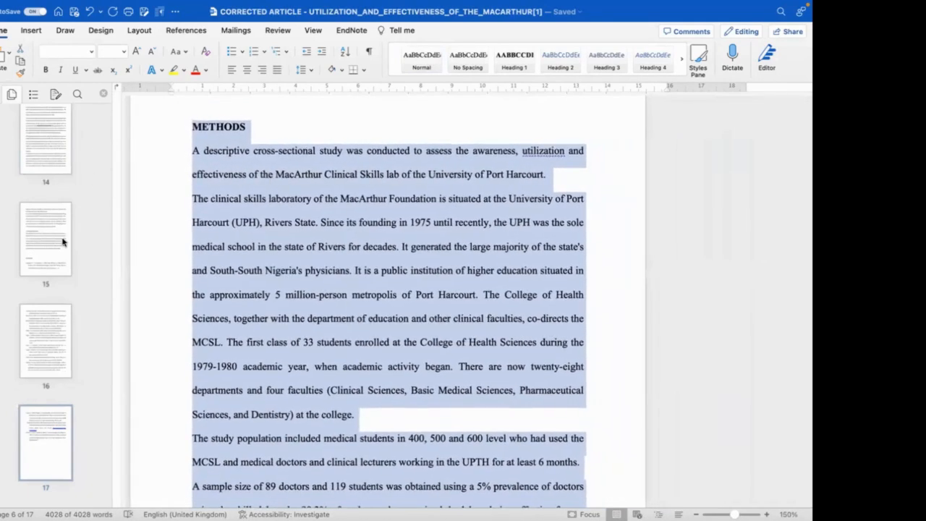
{"action": "left_click", "coordinate": [278, 70]}
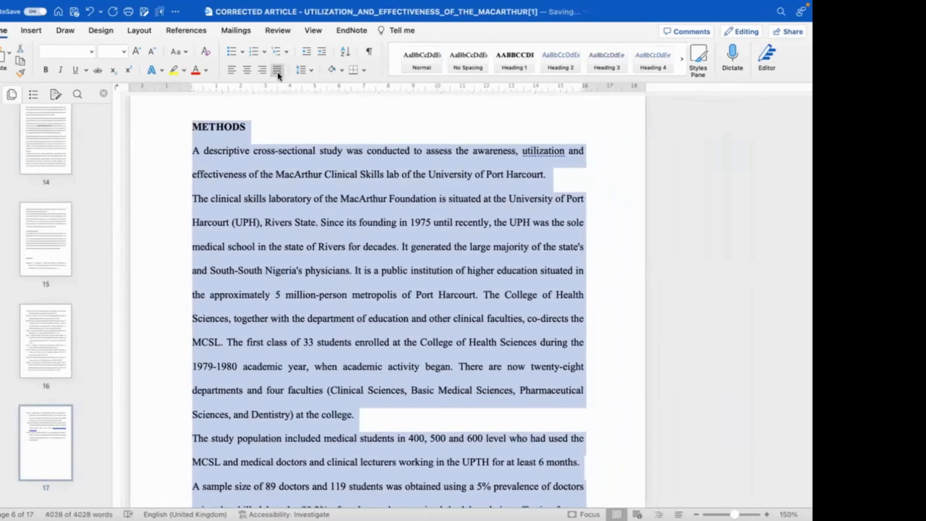
{"action": "left_click", "coordinate": [246, 70]}
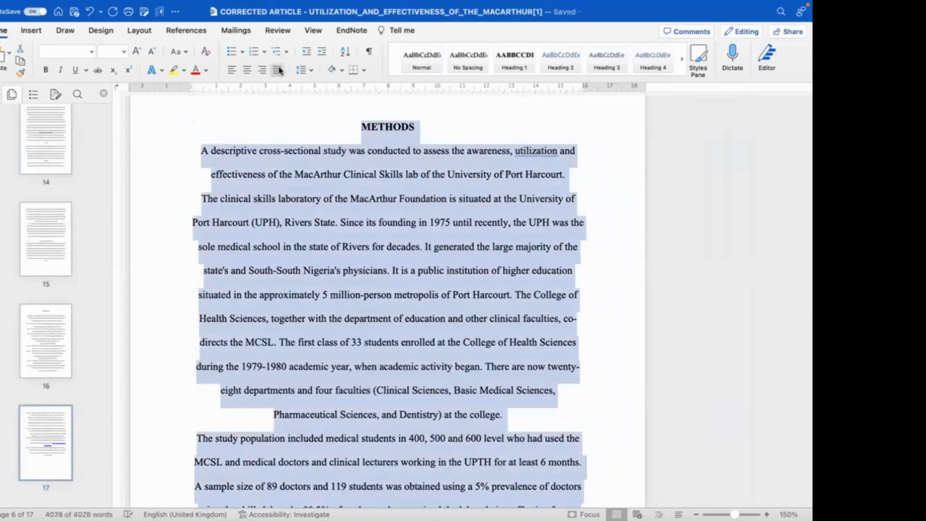
{"action": "left_click", "coordinate": [277, 70]}
Centre only the METHODS heading, leaving the body text justified.
{"action": "left_click", "coordinate": [249, 128]}
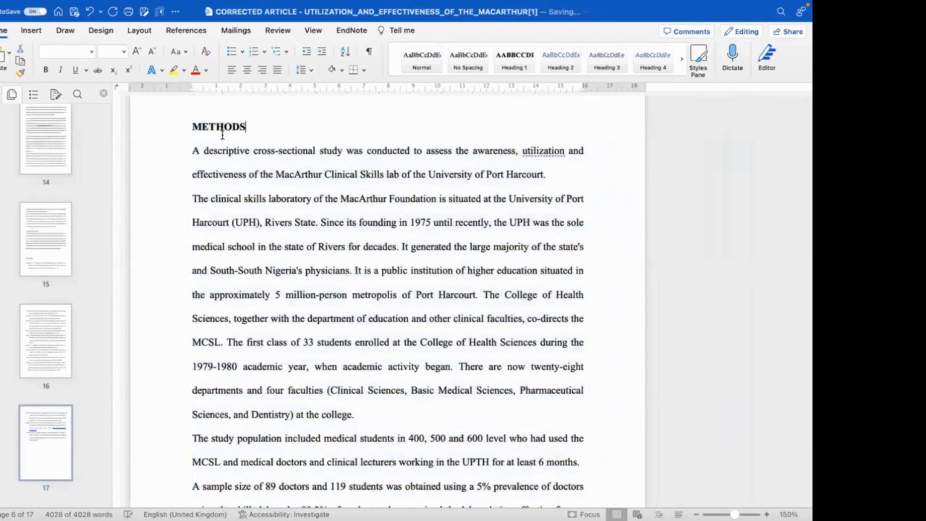
{"action": "left_click", "coordinate": [176, 133]}
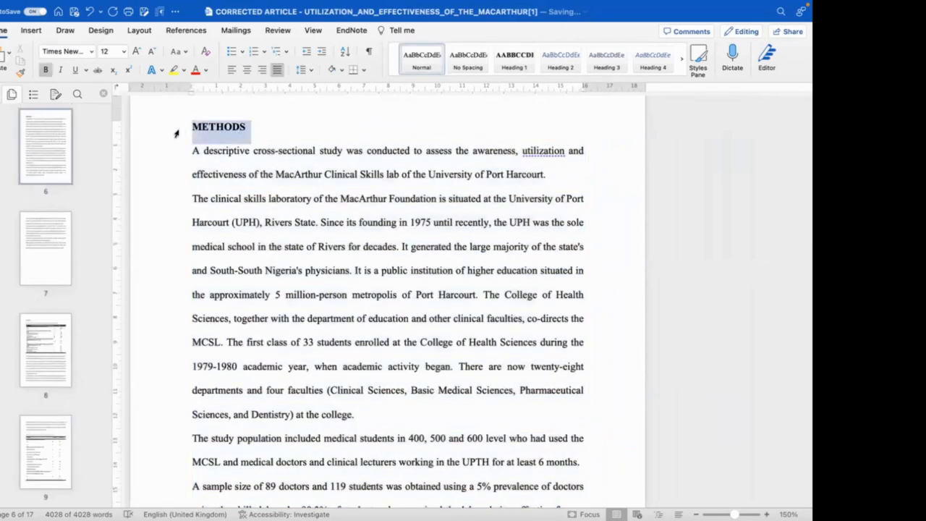
{"action": "left_click", "coordinate": [246, 69]}
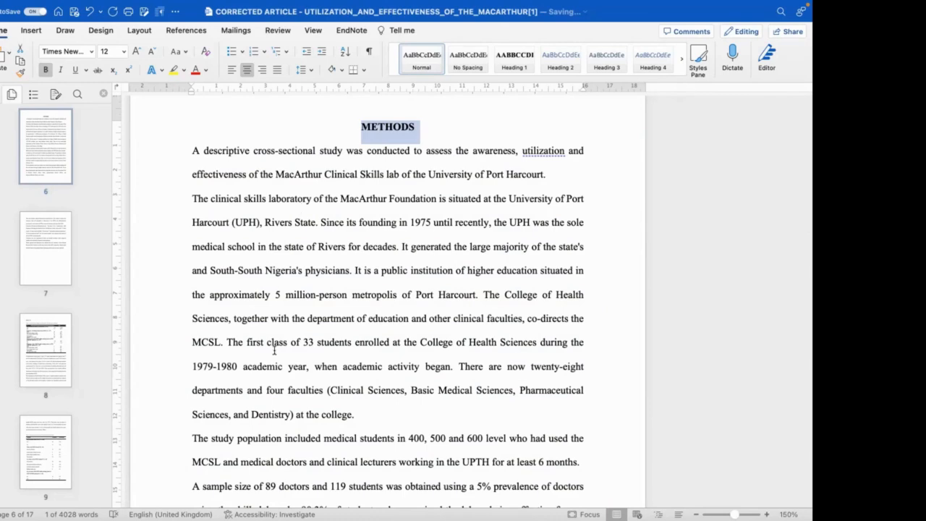
Look through the INTRODUCTION and Purpose of the Study sections to examine their headings and text alignment.
{"action": "scroll", "coordinate": [275, 350], "scroll_direction": "up", "scroll_amount": 10}
{"action": "scroll", "coordinate": [275, 350], "scroll_direction": "up", "scroll_amount": 5}
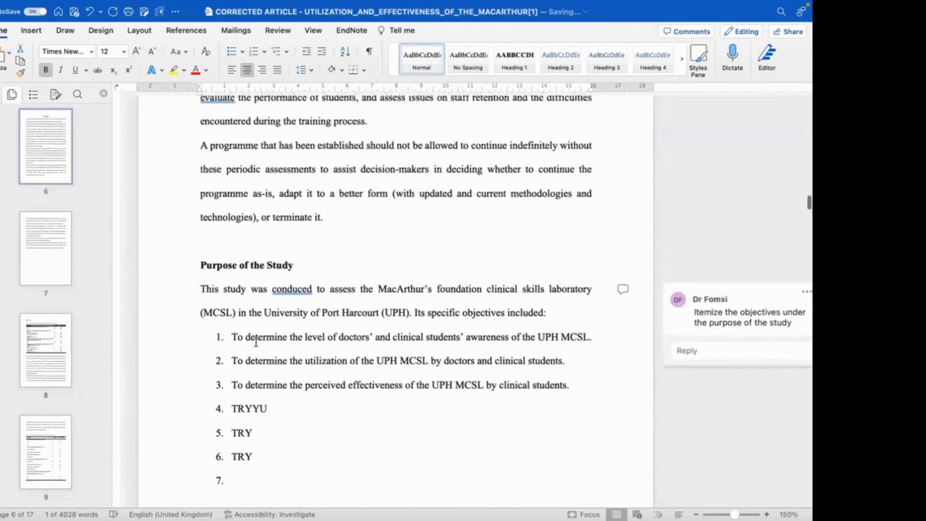
{"action": "scroll", "coordinate": [236, 333], "scroll_direction": "up", "scroll_amount": 15}
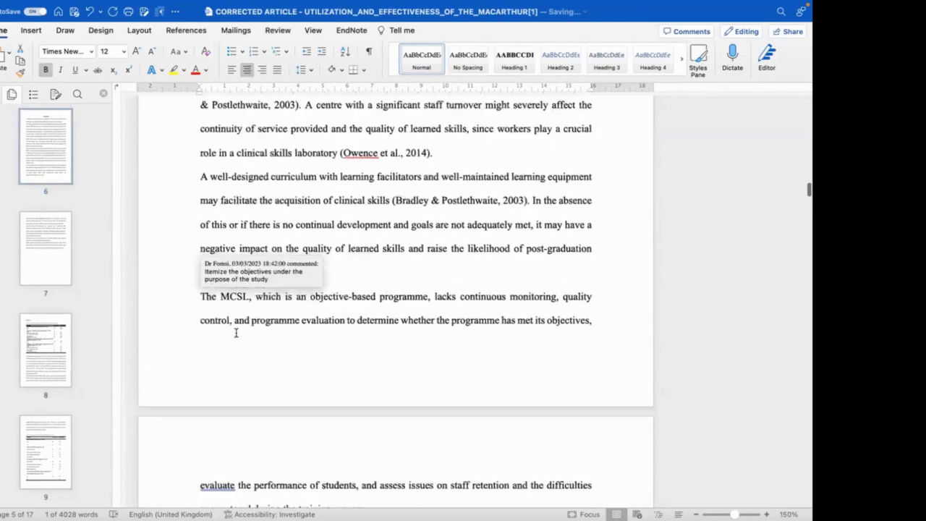
{"action": "scroll", "coordinate": [236, 333], "scroll_direction": "up", "scroll_amount": 15}
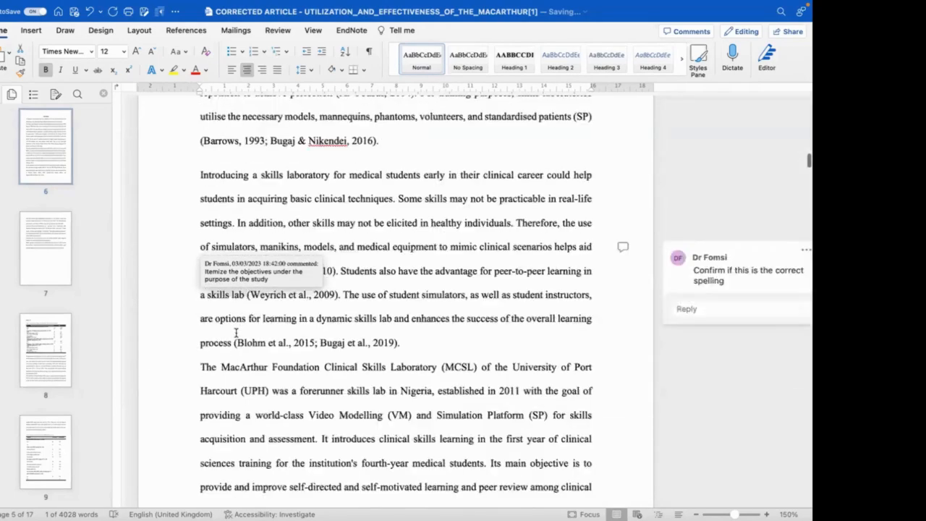
{"action": "left_click", "coordinate": [253, 271]}
{"action": "scroll", "coordinate": [275, 342], "scroll_direction": "down", "scroll_amount": 12}
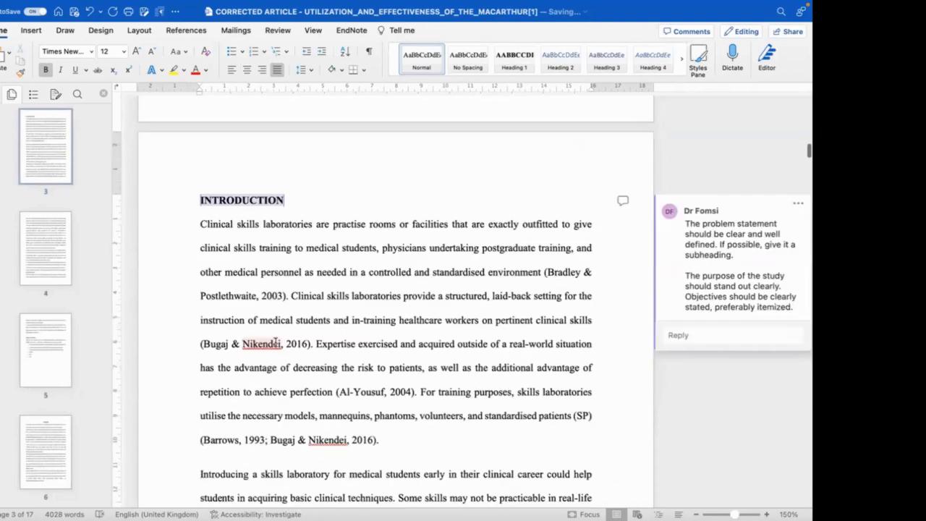
{"action": "scroll", "coordinate": [275, 341], "scroll_direction": "down", "scroll_amount": 15}
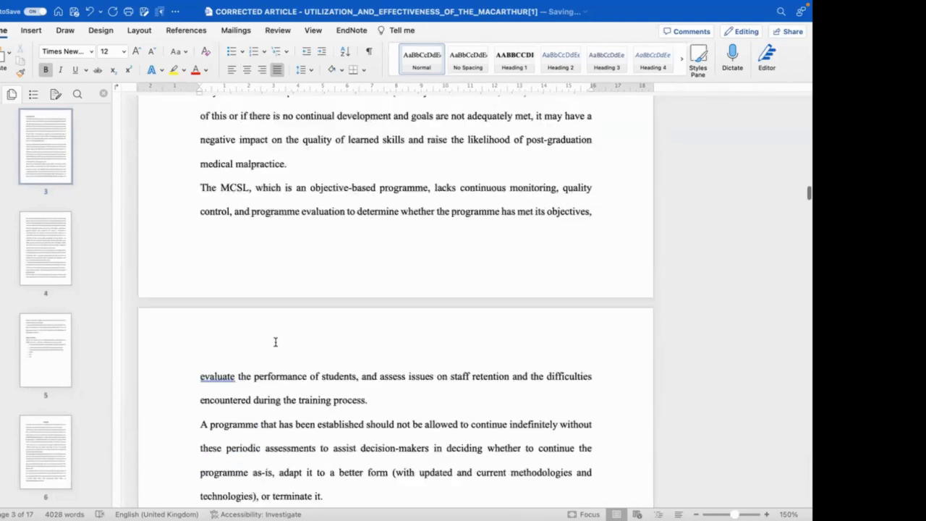
{"action": "scroll", "coordinate": [222, 274], "scroll_direction": "down", "scroll_amount": 4}
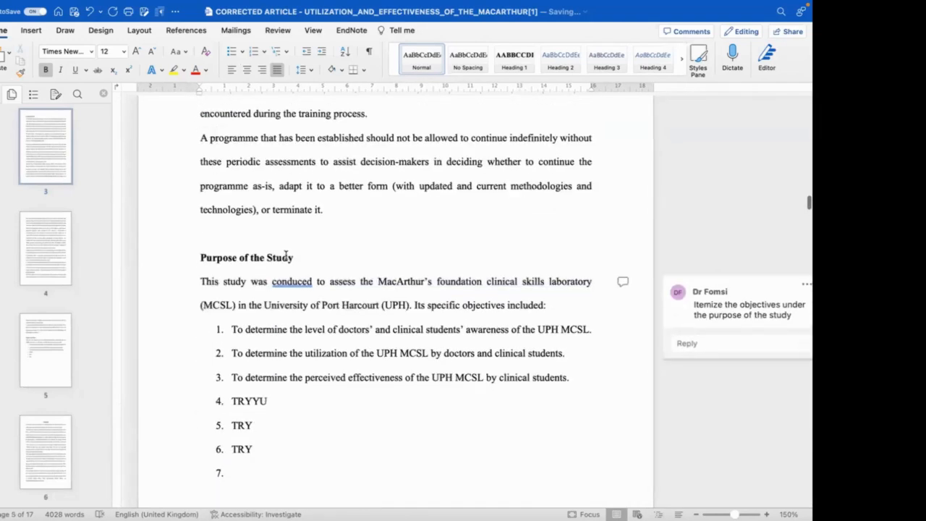
{"action": "scroll", "coordinate": [279, 318], "scroll_direction": "down", "scroll_amount": 10}
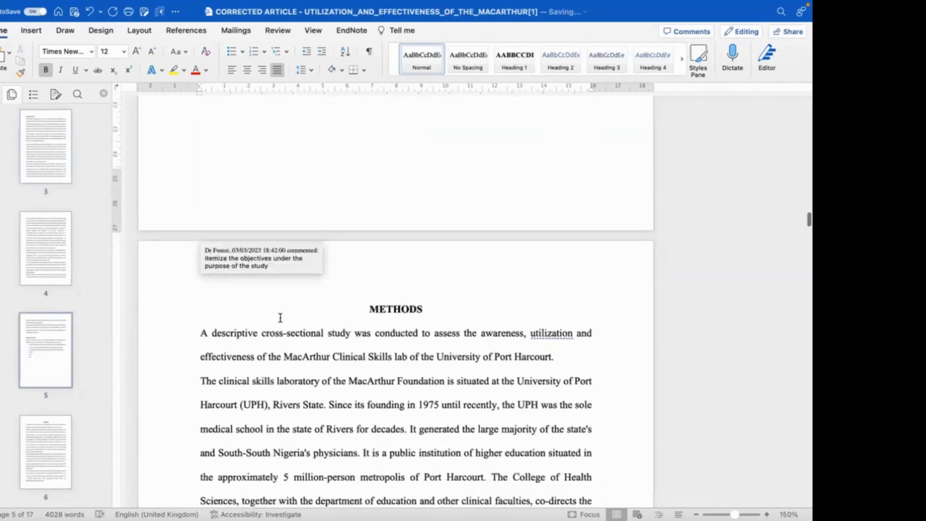
Make the RESULTS heading above Table 1 bold and centre it.
{"action": "left_click", "coordinate": [387, 292]}
{"action": "scroll", "coordinate": [355, 290], "scroll_direction": "down", "scroll_amount": 6}
{"action": "scroll", "coordinate": [356, 319], "scroll_direction": "down", "scroll_amount": 15}
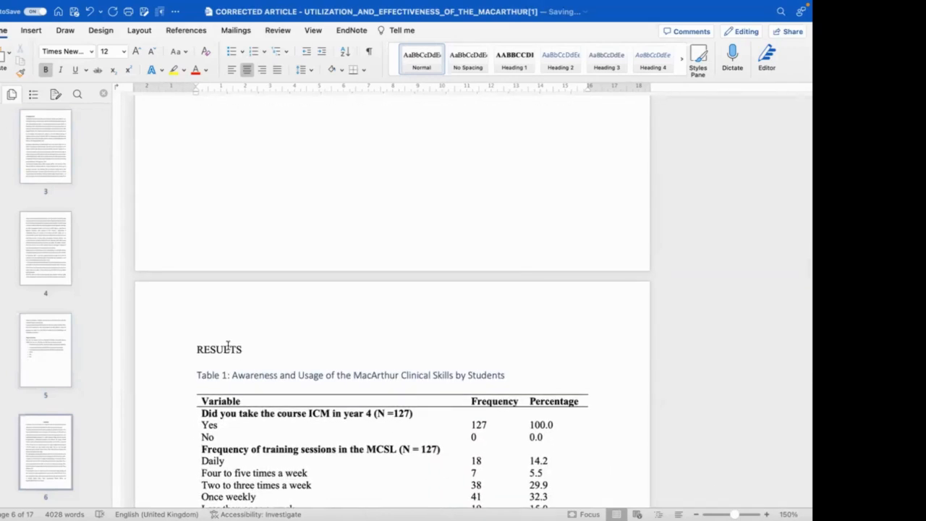
{"action": "left_click", "coordinate": [182, 351]}
{"action": "key", "text": "super+b"}
{"action": "key", "text": "super+e"}
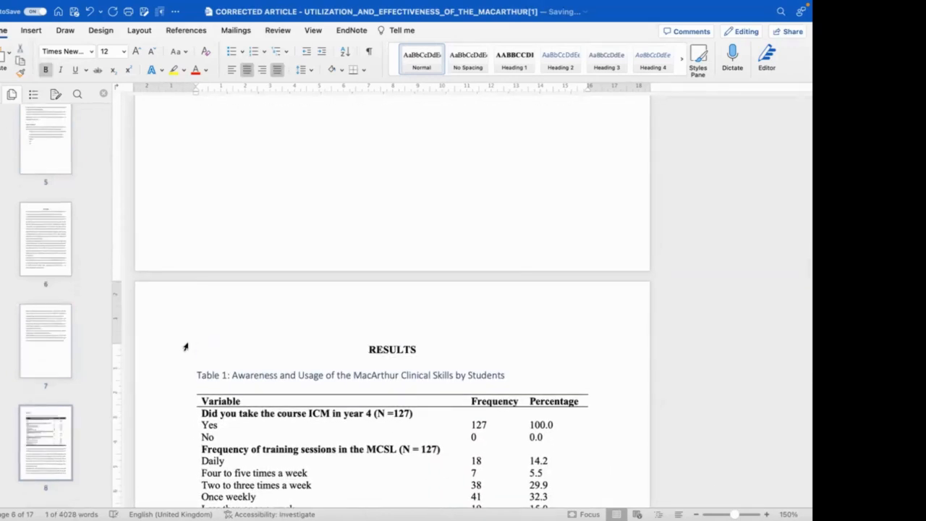
Return to the METHODS heading and place the cursor inside it.
{"action": "scroll", "coordinate": [295, 327], "scroll_direction": "up", "scroll_amount": 3}
{"action": "scroll", "coordinate": [295, 327], "scroll_direction": "up", "scroll_amount": 4}
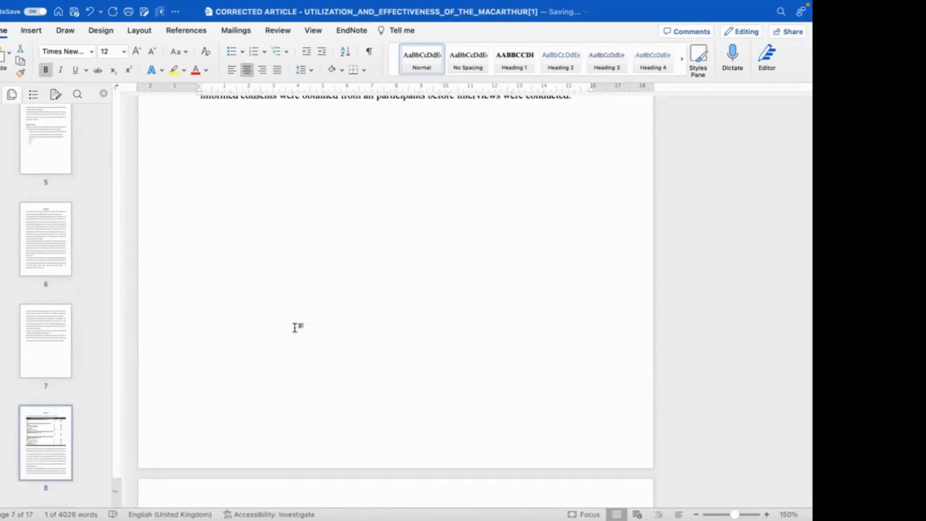
{"action": "scroll", "coordinate": [294, 328], "scroll_direction": "up", "scroll_amount": 20}
{"action": "scroll", "coordinate": [294, 328], "scroll_direction": "up", "scroll_amount": 15}
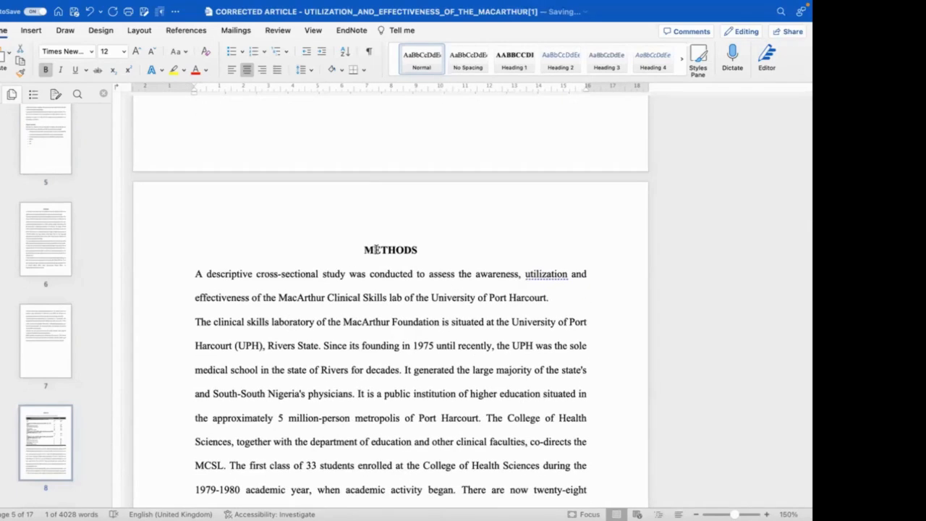
{"action": "left_click", "coordinate": [378, 249]}
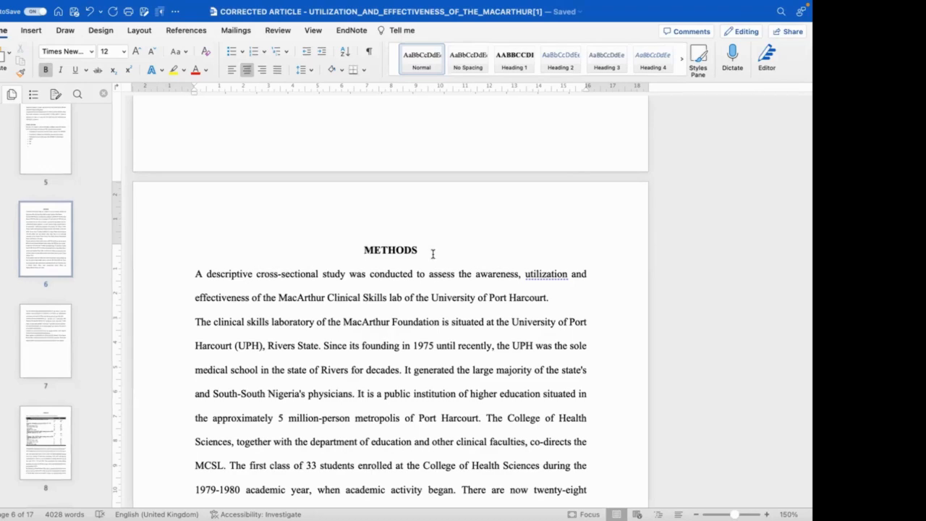
Select the INTRODUCTION heading at the start of its section and centre it.
{"action": "scroll", "coordinate": [433, 254], "scroll_direction": "up", "scroll_amount": 1}
{"action": "scroll", "coordinate": [433, 254], "scroll_direction": "up", "scroll_amount": 20}
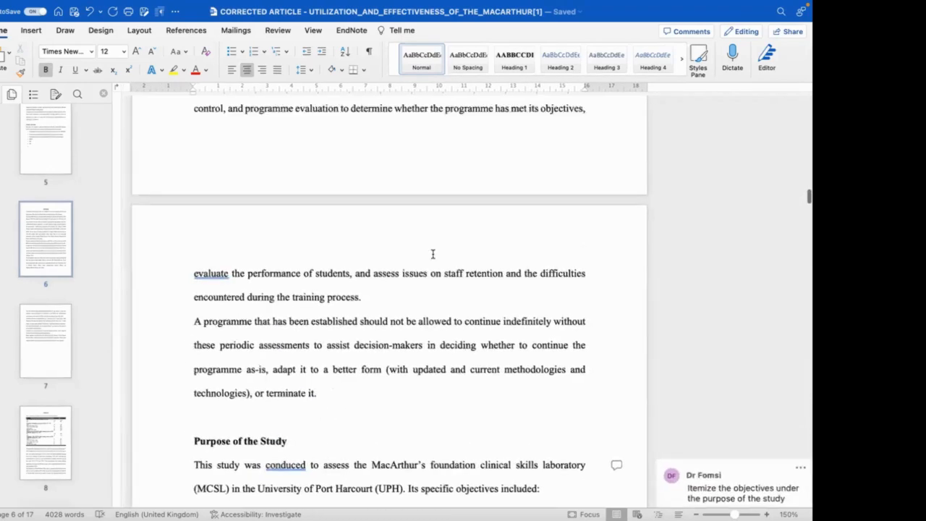
{"action": "scroll", "coordinate": [433, 254], "scroll_direction": "up", "scroll_amount": 20}
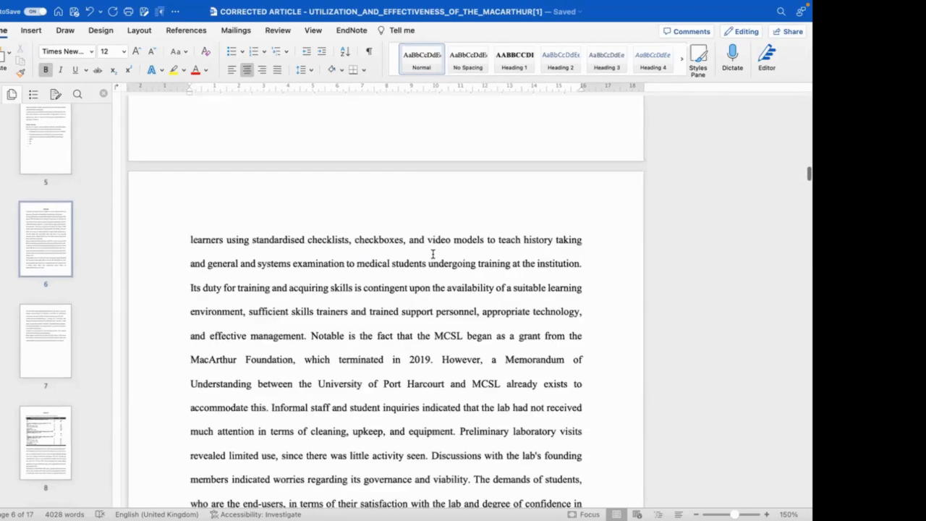
{"action": "scroll", "coordinate": [432, 254], "scroll_direction": "up", "scroll_amount": 15}
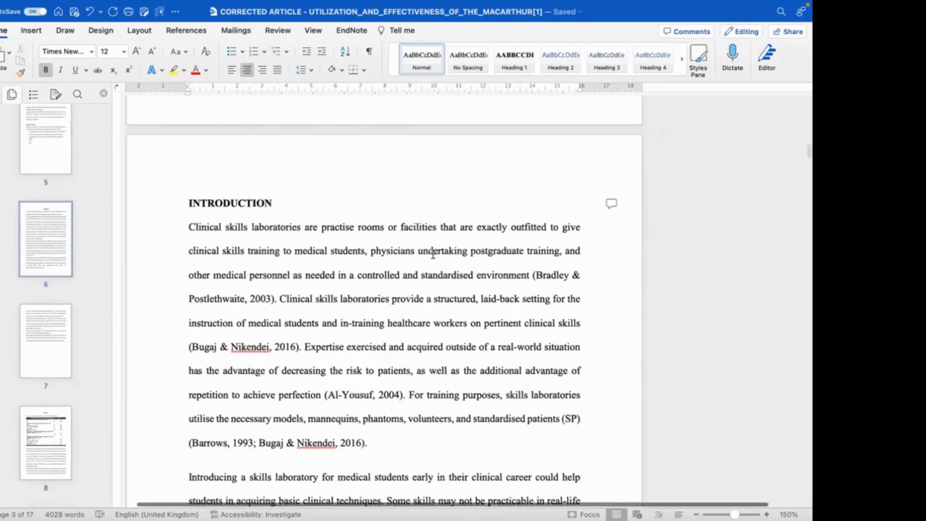
{"action": "left_click", "coordinate": [247, 198]}
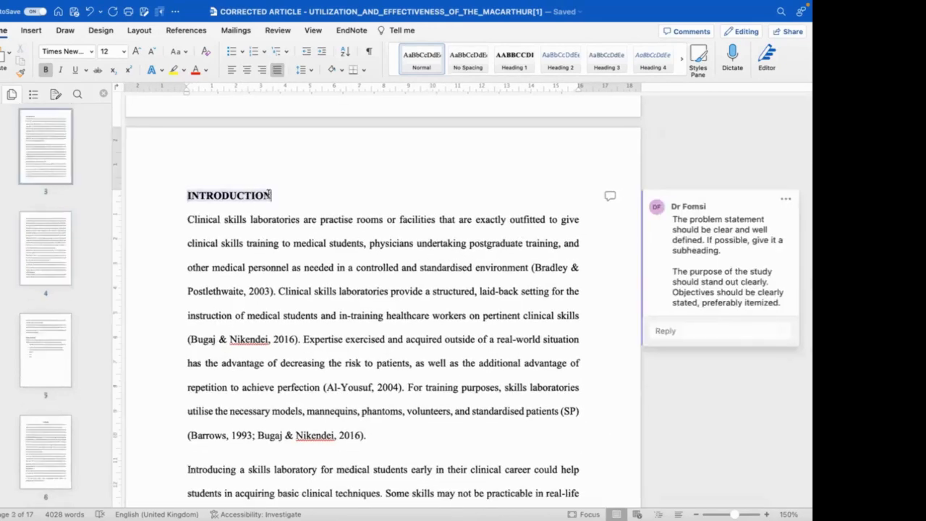
{"action": "key", "text": "ctrl+e"}
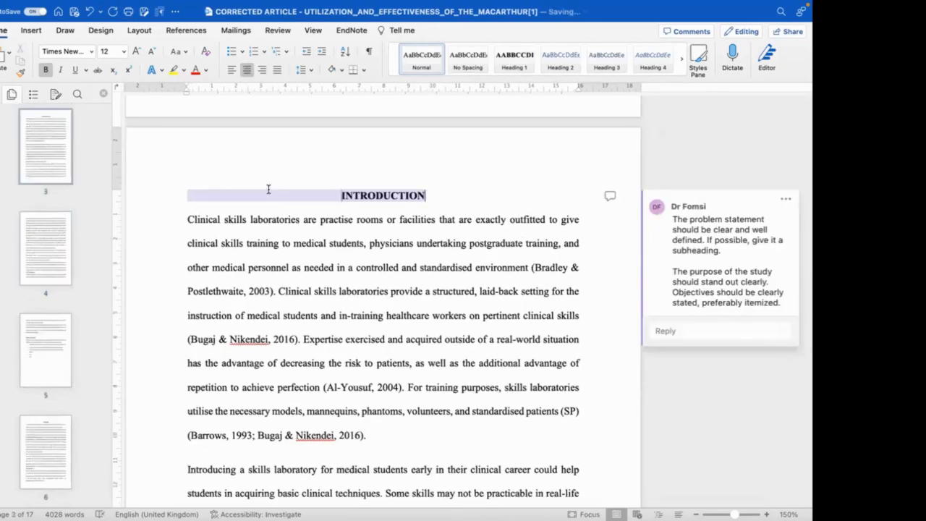
Switch the review display to No Markup to hide the comments beside the text.
{"action": "left_click", "coordinate": [277, 29]}
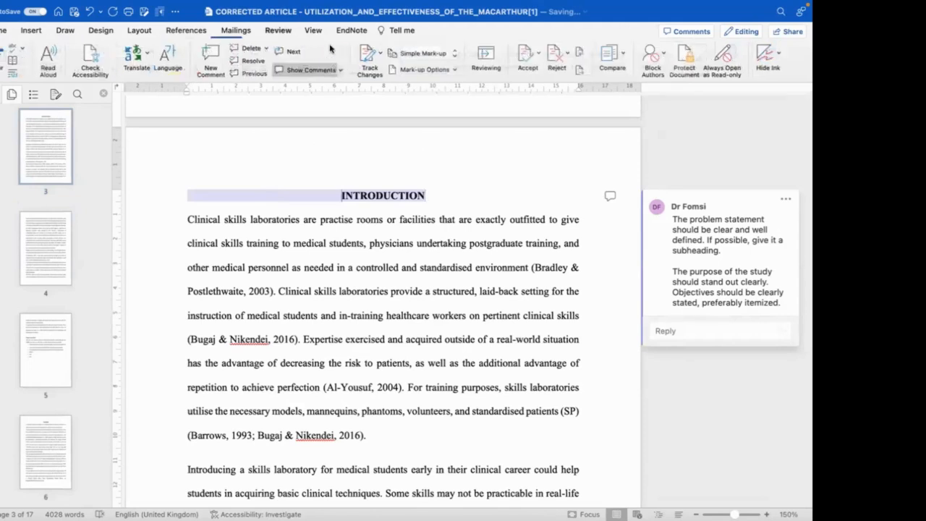
{"action": "left_click", "coordinate": [454, 54]}
{"action": "left_click", "coordinate": [439, 81]}
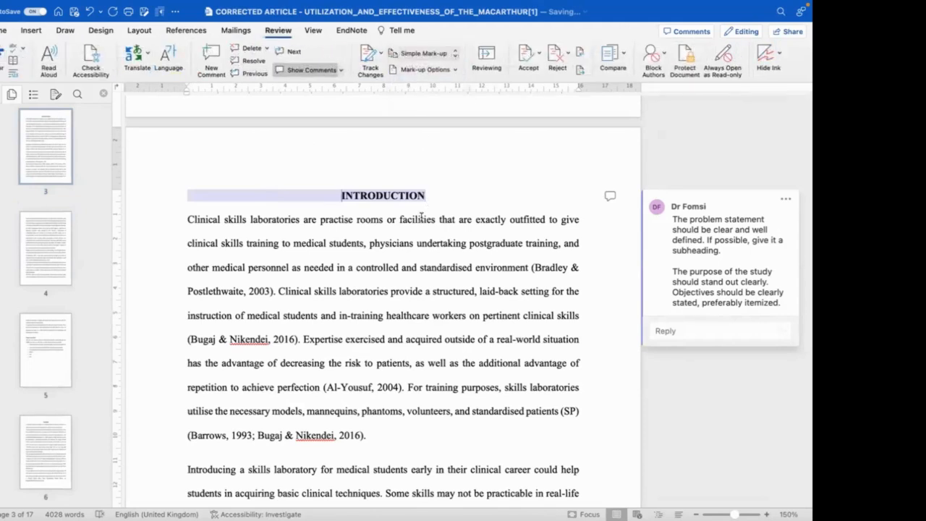
{"action": "scroll", "coordinate": [419, 220], "scroll_direction": "down", "scroll_amount": 1}
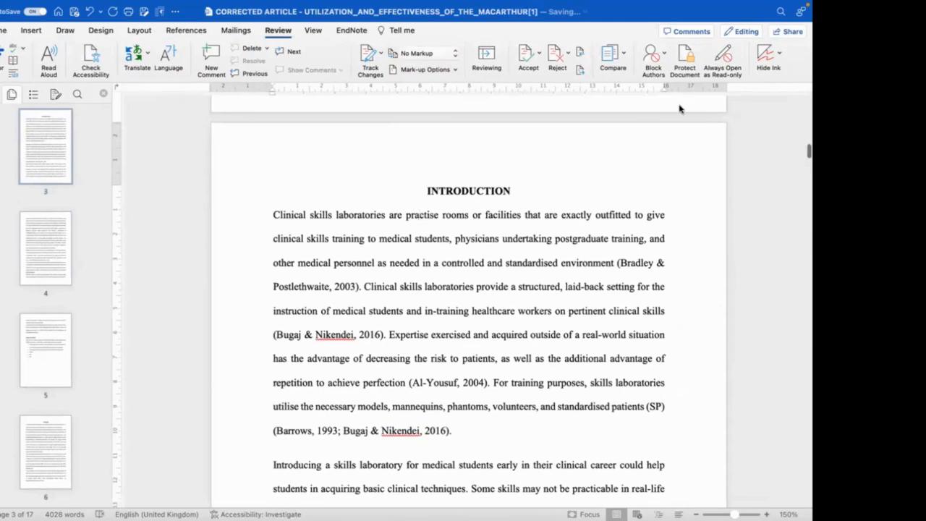
Apply the Heading 1 style to the INTRODUCTION heading.
{"action": "left_click", "coordinate": [510, 191]}
{"action": "left_click", "coordinate": [2, 31]}
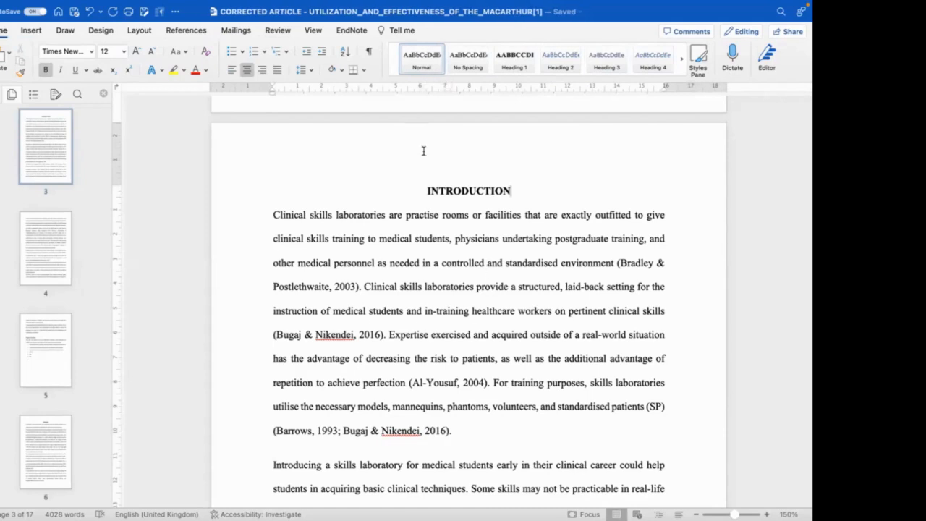
{"action": "left_click", "coordinate": [468, 215]}
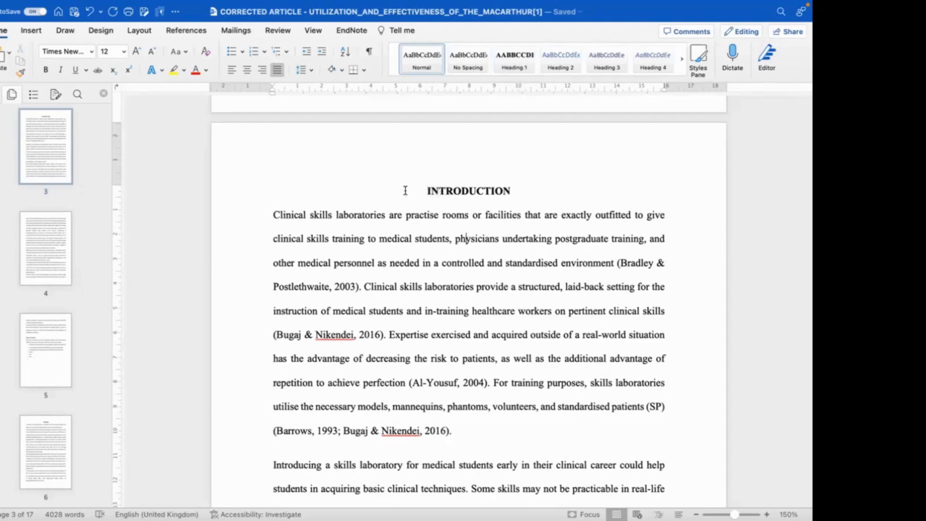
{"action": "left_click", "coordinate": [256, 198]}
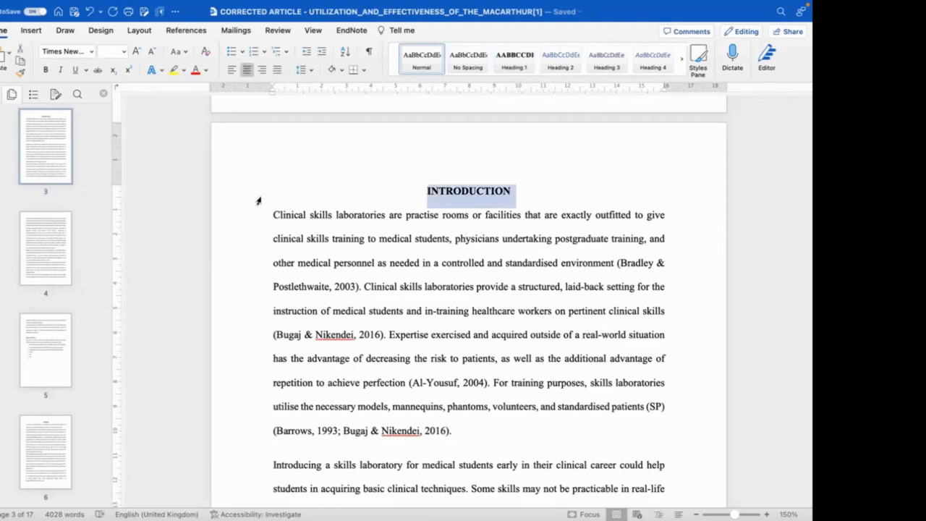
{"action": "left_click", "coordinate": [463, 189]}
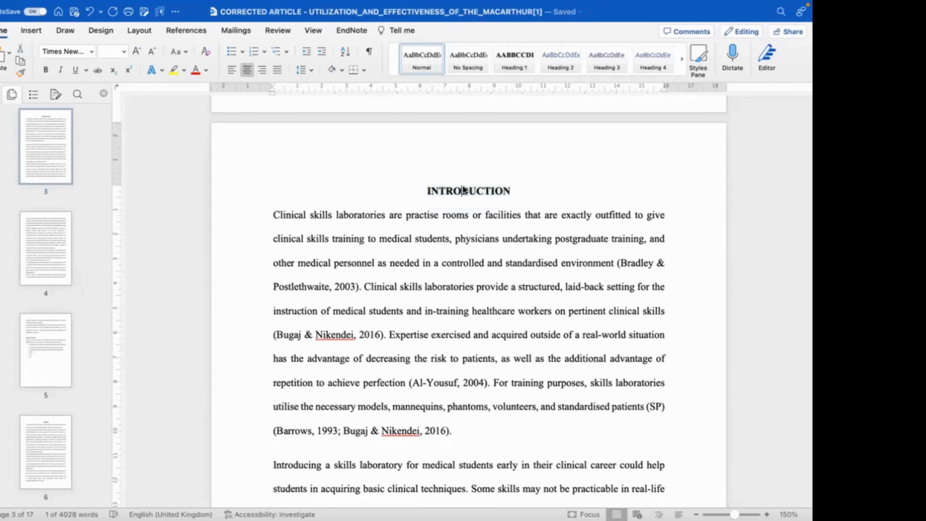
{"action": "left_click", "coordinate": [512, 62]}
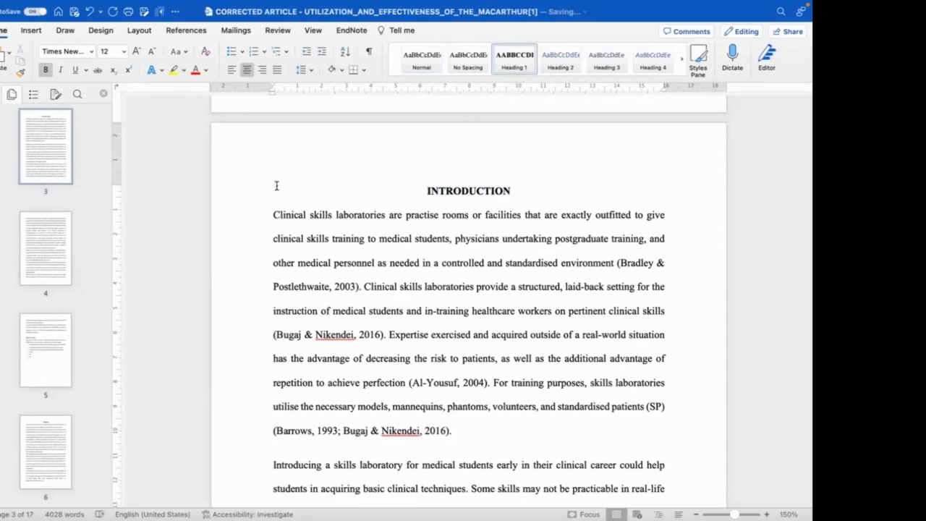
Modify the Heading 1 style used by the INTRODUCTION heading, setting its font size to 14.
{"action": "left_click", "coordinate": [250, 191]}
{"action": "left_click", "coordinate": [517, 60]}
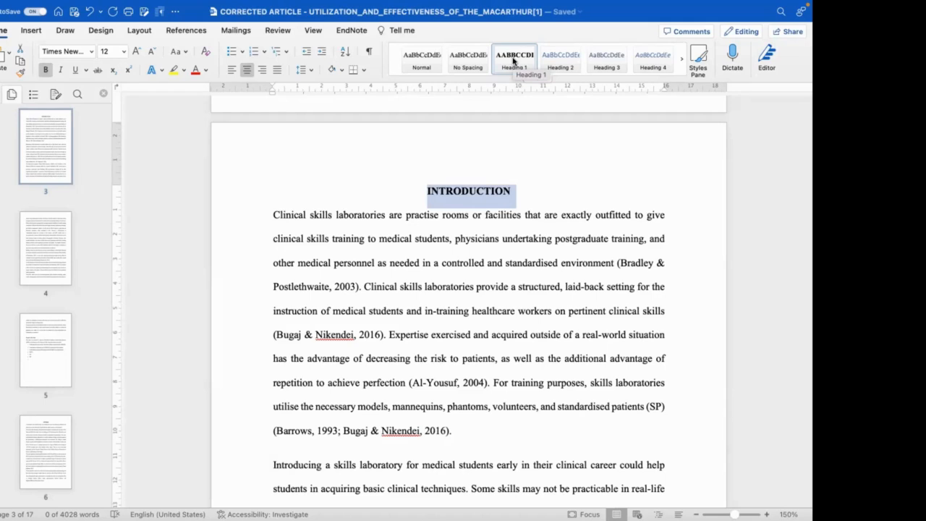
{"action": "left_click", "coordinate": [513, 61]}
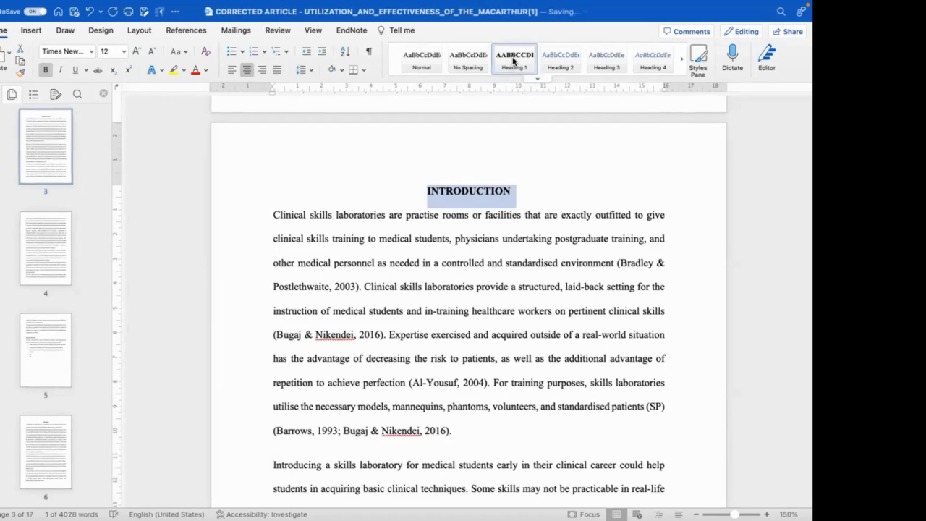
{"action": "right_click", "coordinate": [513, 61]}
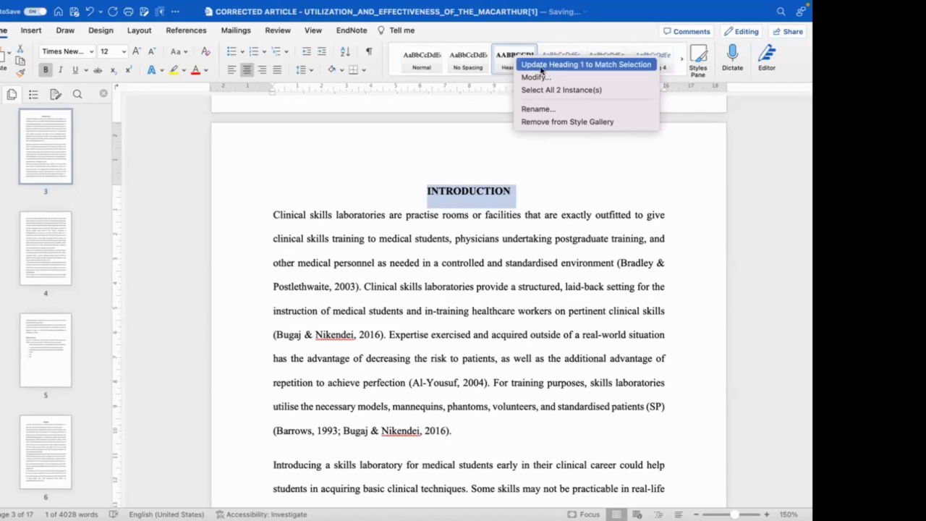
{"action": "left_click", "coordinate": [539, 78]}
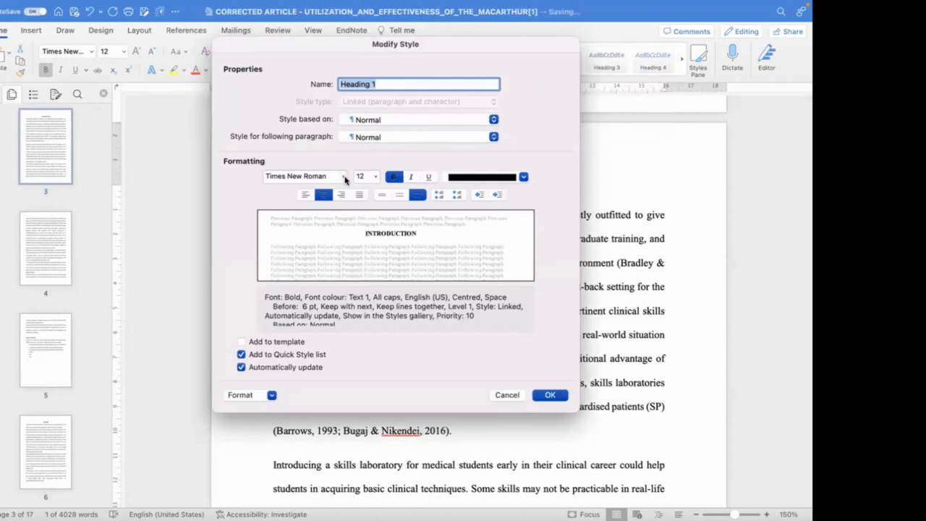
{"action": "left_click", "coordinate": [375, 178]}
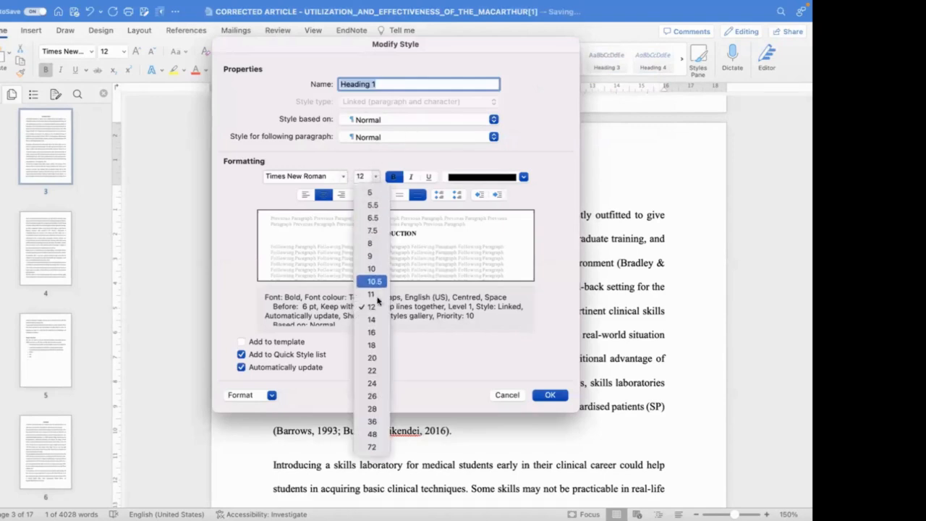
{"action": "left_click", "coordinate": [371, 320]}
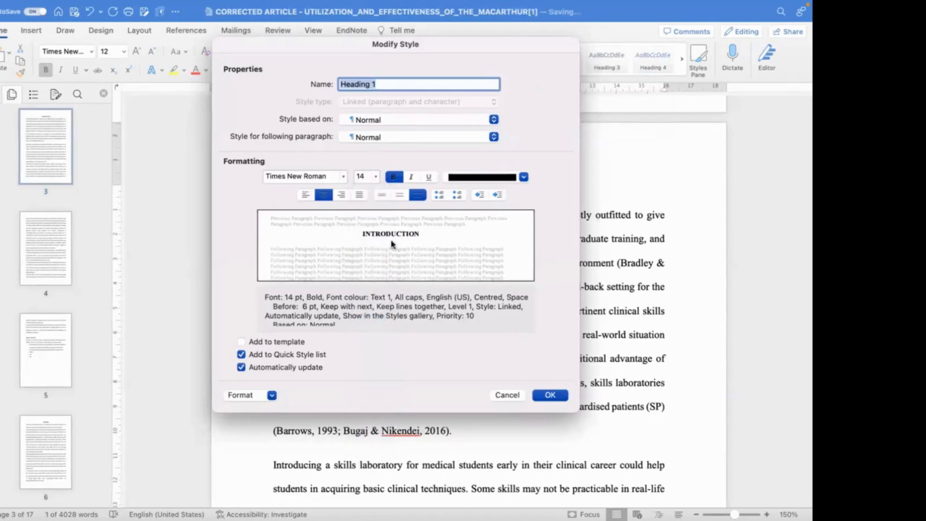
{"action": "left_click", "coordinate": [551, 395]}
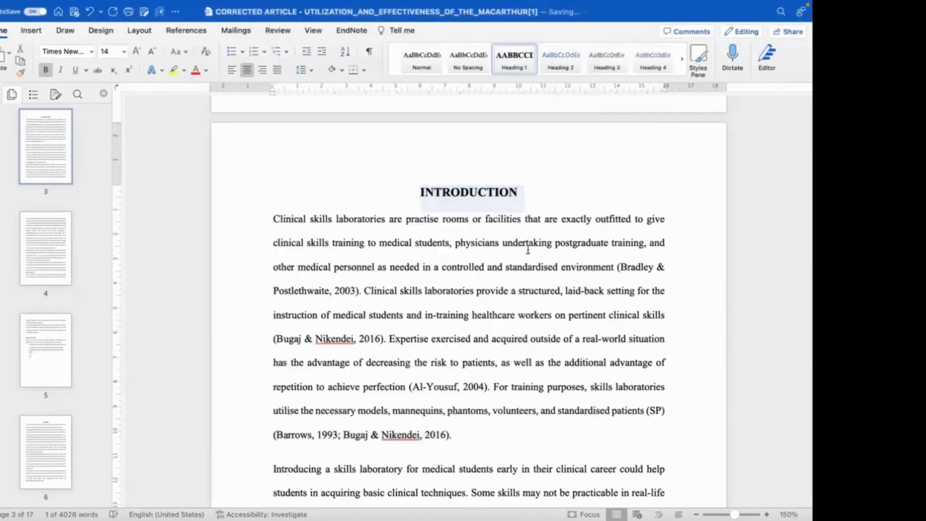
{"action": "left_click", "coordinate": [521, 208]}
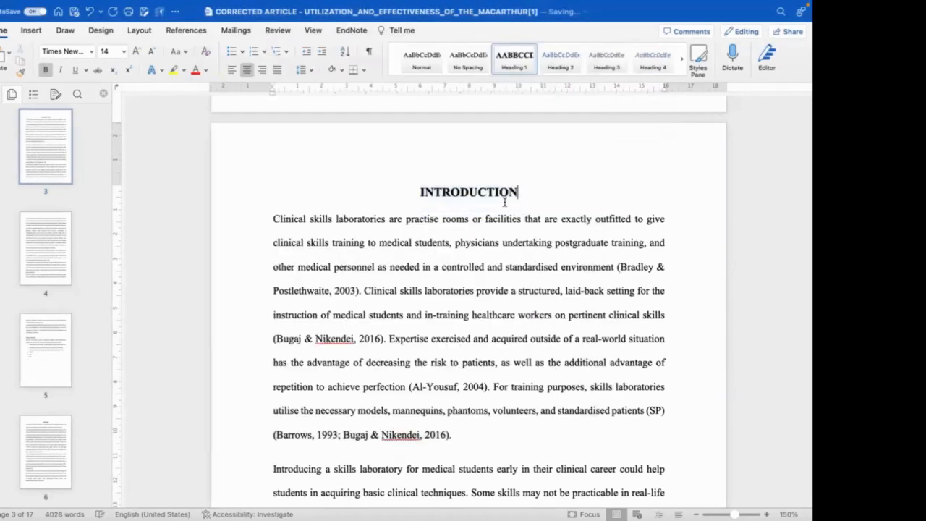
Apply the Heading 2 style to the "Purpose of the Study" subheading.
{"action": "scroll", "coordinate": [474, 255], "scroll_direction": "down", "scroll_amount": 2}
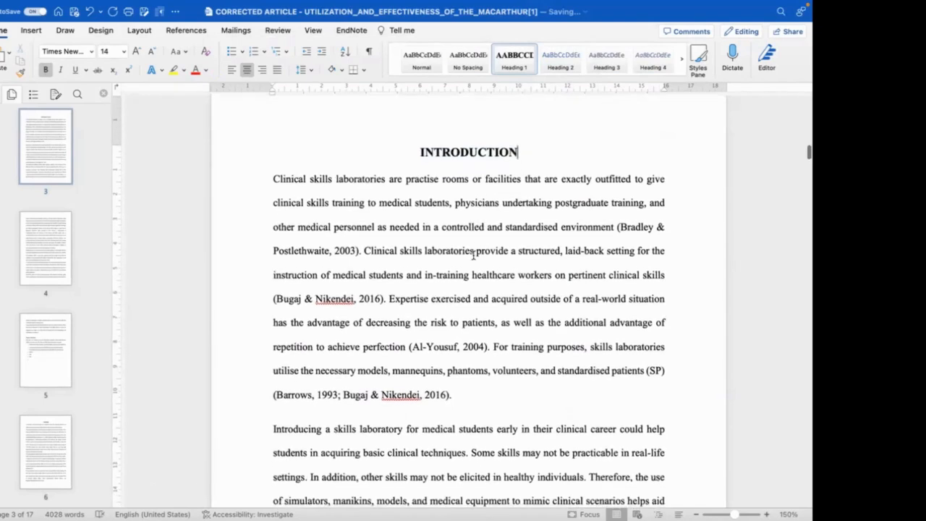
{"action": "scroll", "coordinate": [474, 254], "scroll_direction": "down", "scroll_amount": 5}
{"action": "scroll", "coordinate": [474, 254], "scroll_direction": "down", "scroll_amount": 8}
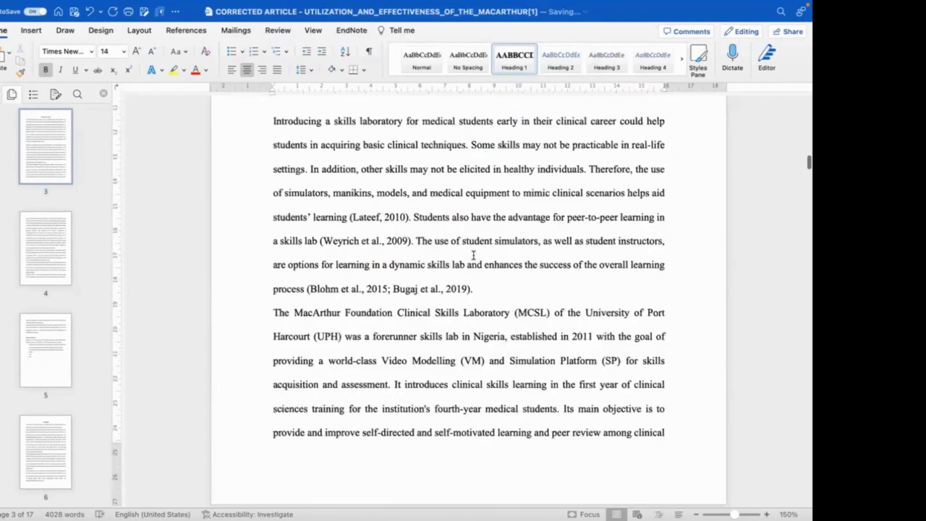
{"action": "scroll", "coordinate": [475, 255], "scroll_direction": "down", "scroll_amount": 20}
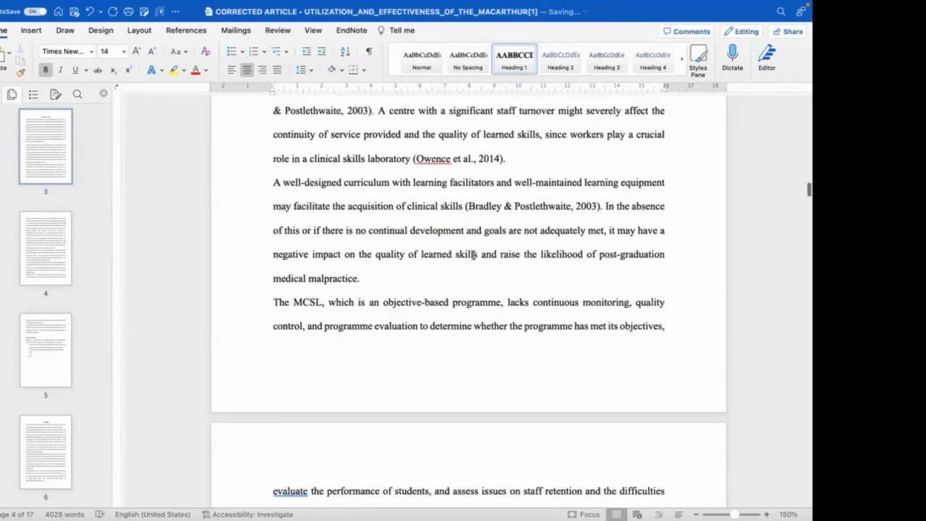
{"action": "scroll", "coordinate": [456, 266], "scroll_direction": "down", "scroll_amount": 4}
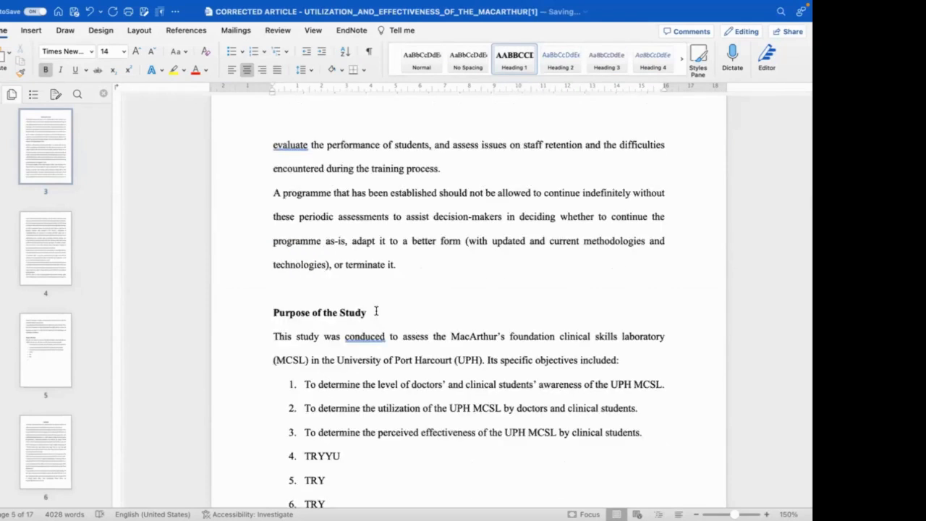
{"action": "left_click", "coordinate": [248, 314]}
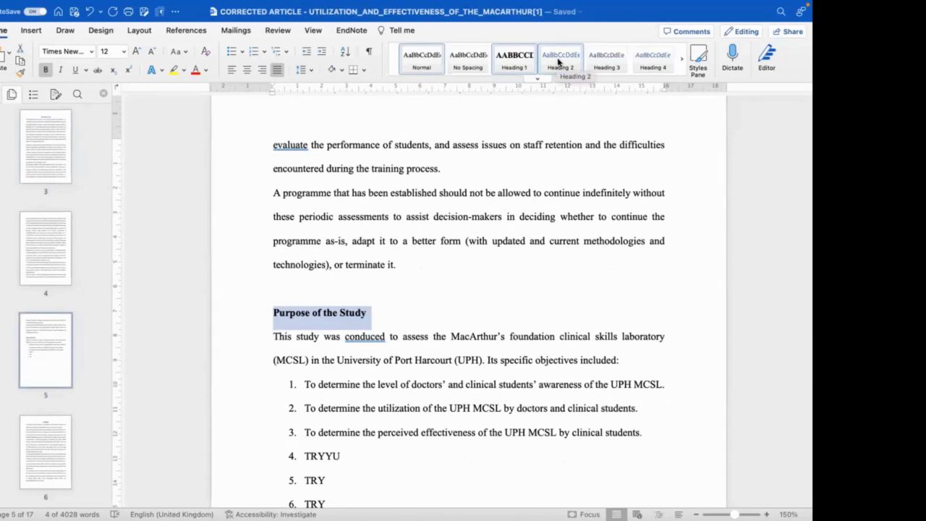
{"action": "left_click", "coordinate": [559, 62]}
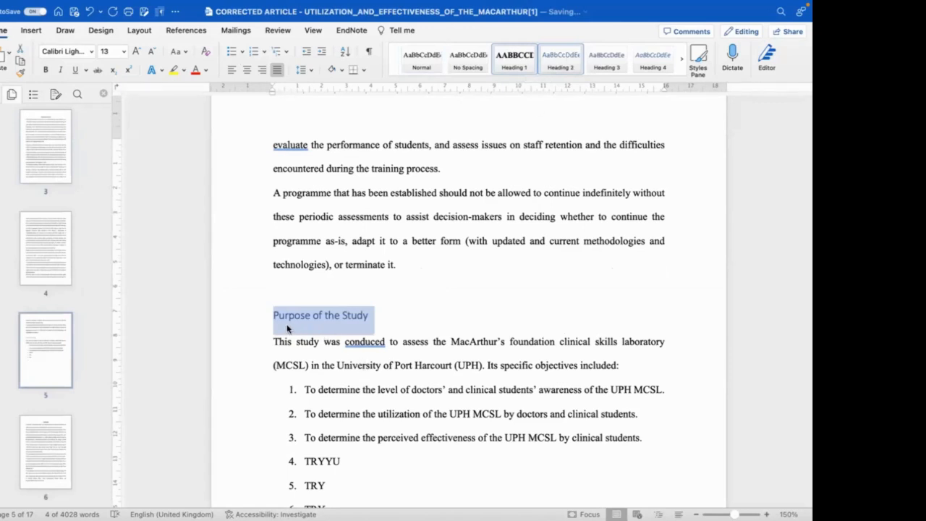
{"action": "left_click", "coordinate": [414, 365]}
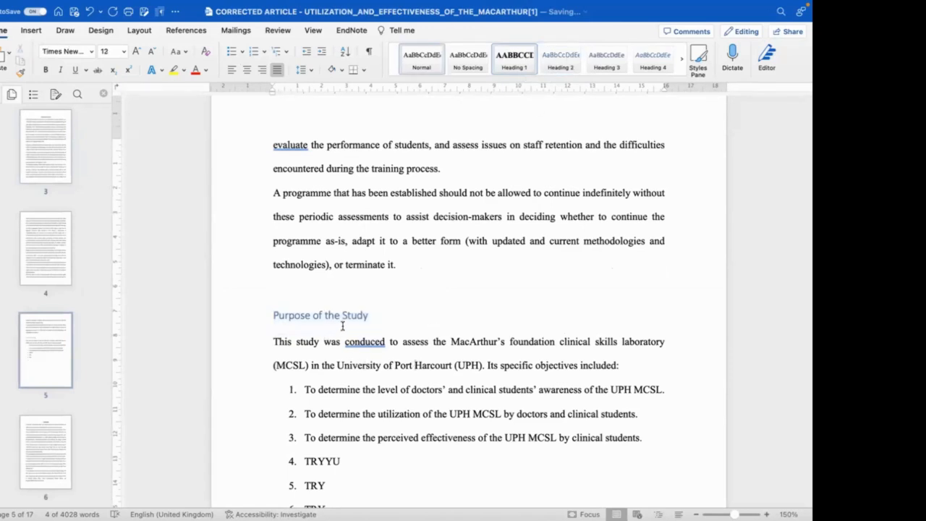
Modify the Heading 2 style of the "Purpose of the Study" subheading, setting its font to Times New Roman.
{"action": "left_click", "coordinate": [251, 318]}
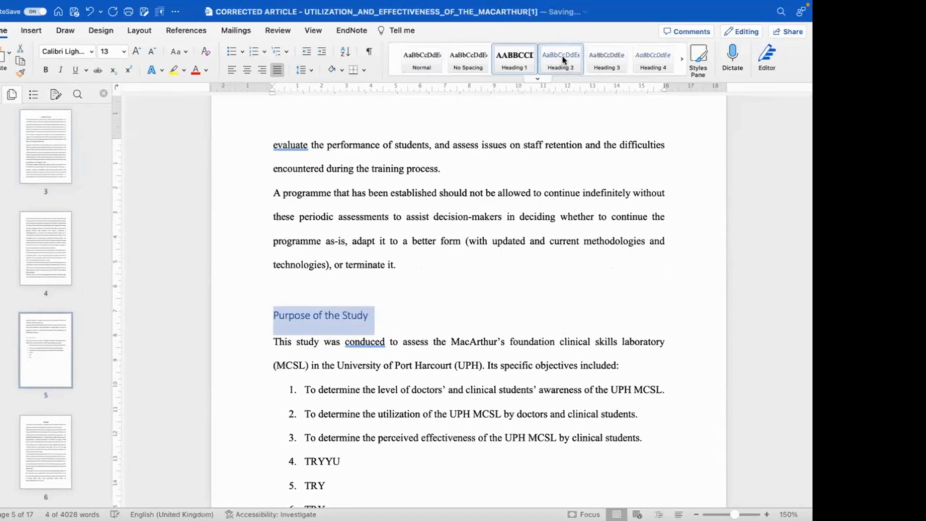
{"action": "right_click", "coordinate": [563, 59]}
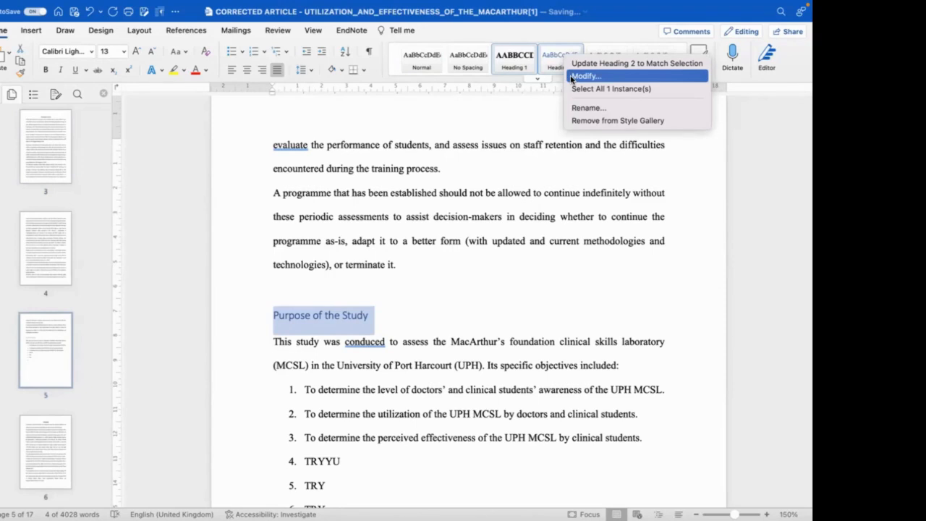
{"action": "left_click", "coordinate": [584, 76]}
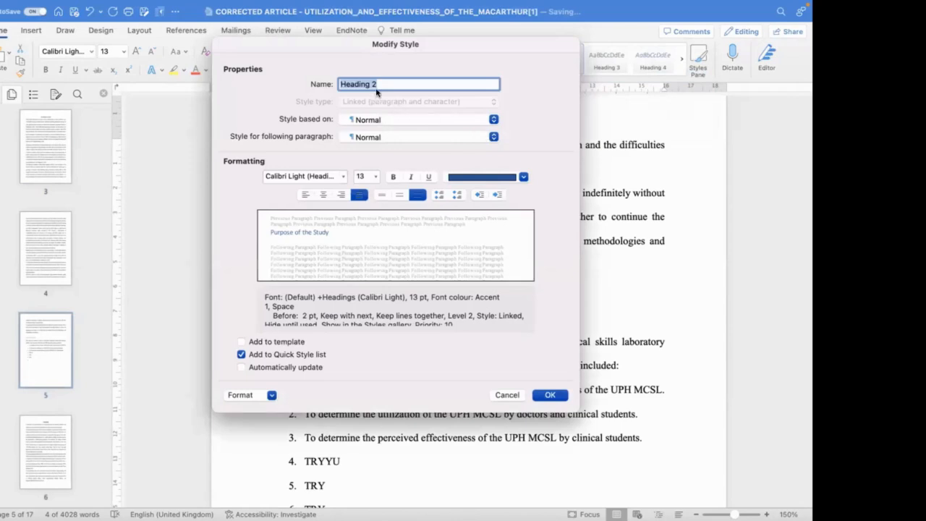
{"action": "left_click", "coordinate": [344, 181]}
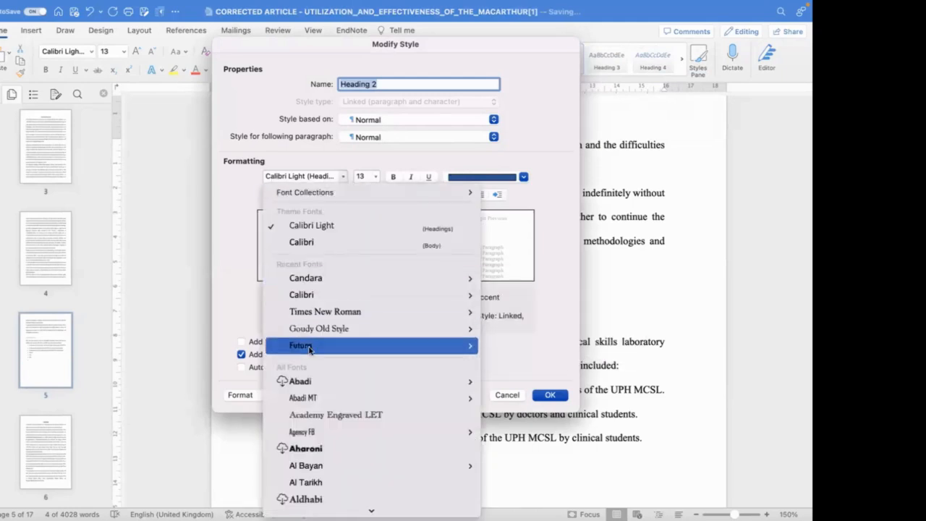
{"action": "left_click", "coordinate": [315, 314]}
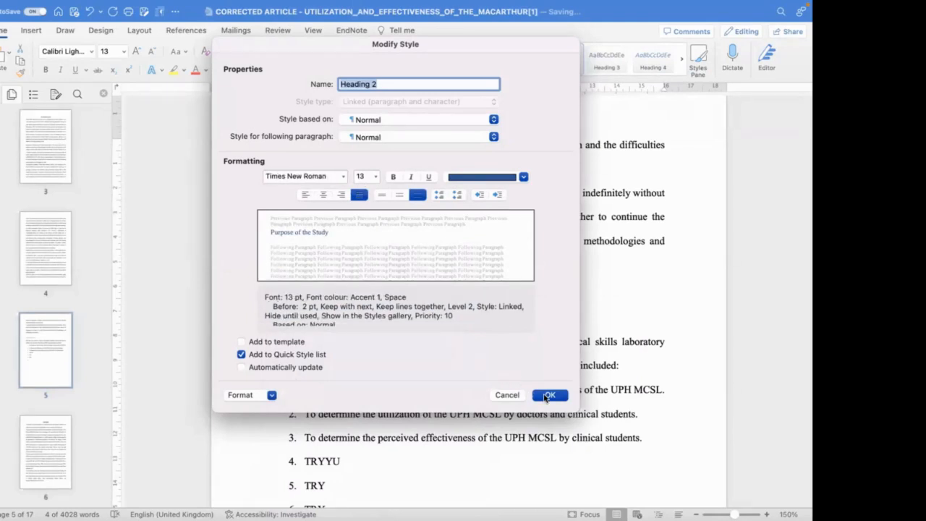
{"action": "left_click", "coordinate": [547, 397]}
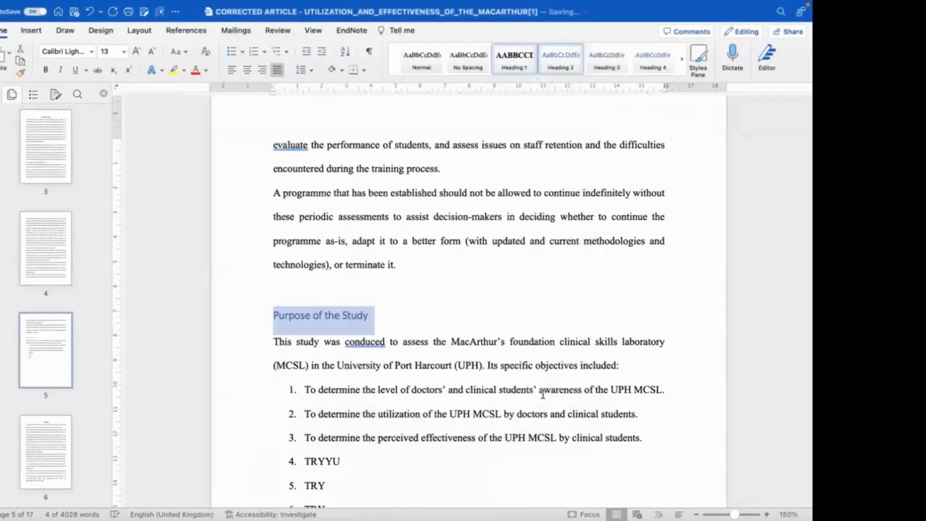
Modify the Heading 2 style of the "Purpose of the Study" subheading, setting its font colour to black.
{"action": "right_click", "coordinate": [559, 61]}
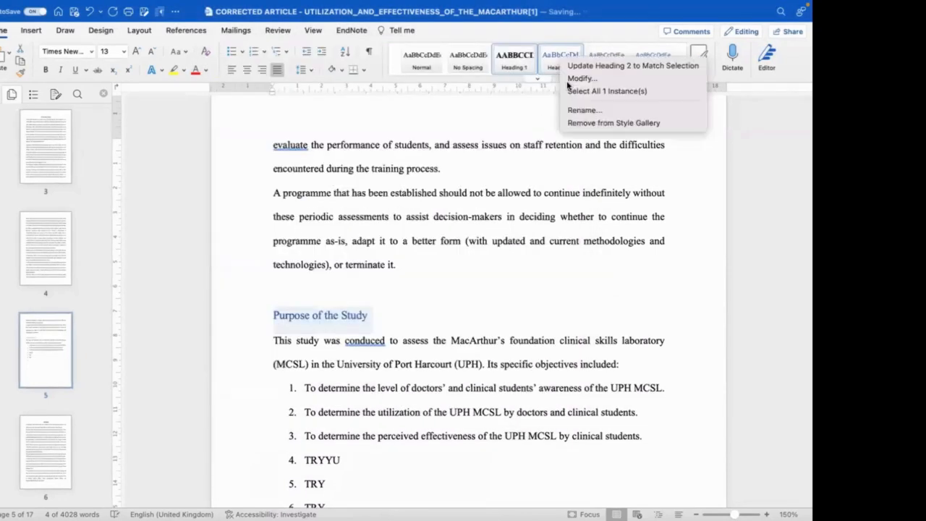
{"action": "left_click", "coordinate": [571, 79]}
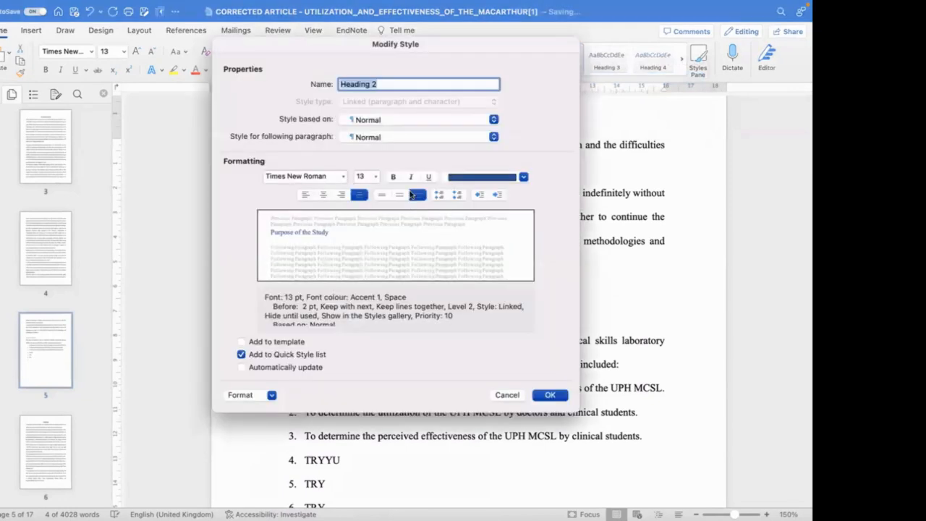
{"action": "left_click", "coordinate": [524, 178]}
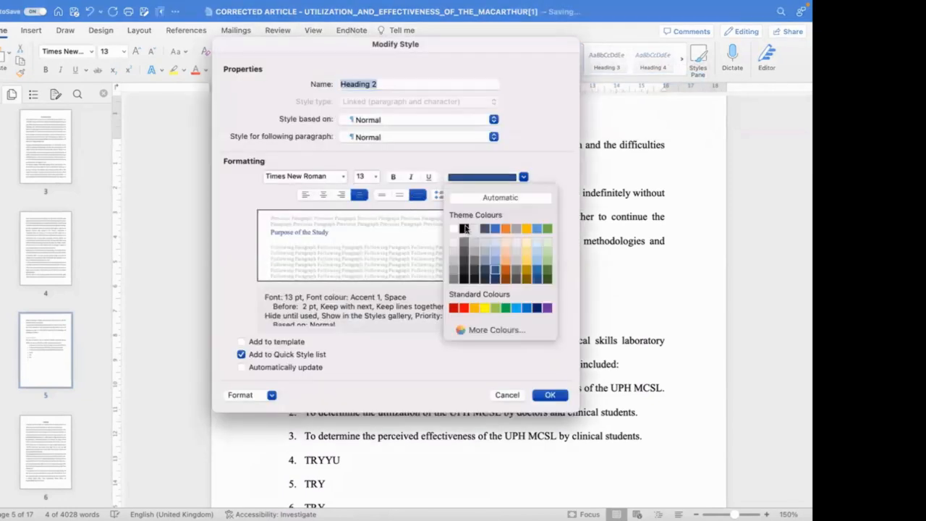
{"action": "left_click", "coordinate": [464, 227]}
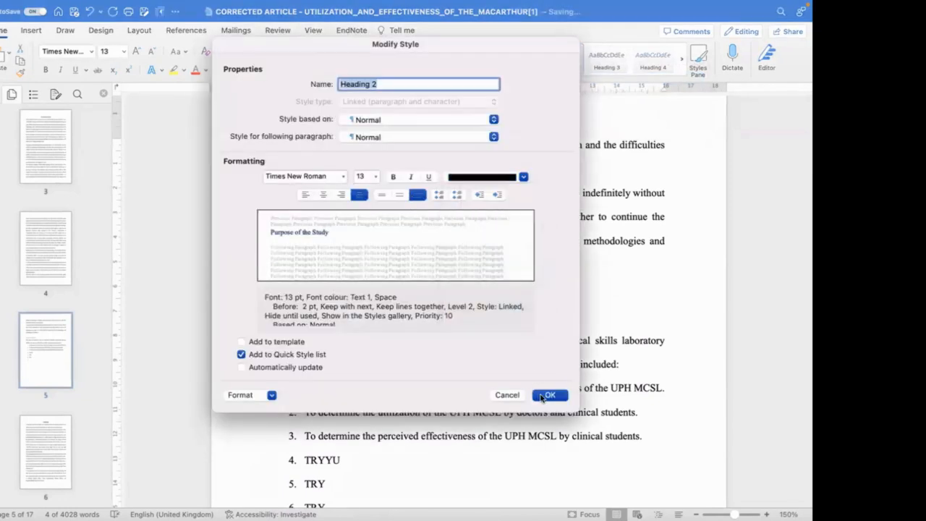
{"action": "left_click", "coordinate": [549, 395]}
{"action": "left_click", "coordinate": [450, 352]}
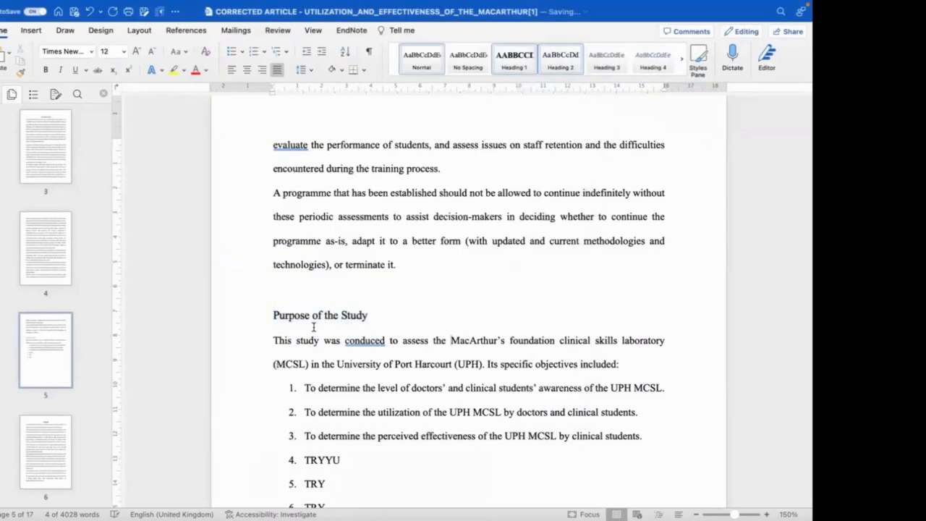
Insert a "Specific Objectives" line above the numbered list of objectives, separated from the preceding paragraph by a blank line.
{"action": "scroll", "coordinate": [342, 335], "scroll_direction": "down", "scroll_amount": 3}
{"action": "scroll", "coordinate": [341, 332], "scroll_direction": "down", "scroll_amount": 2}
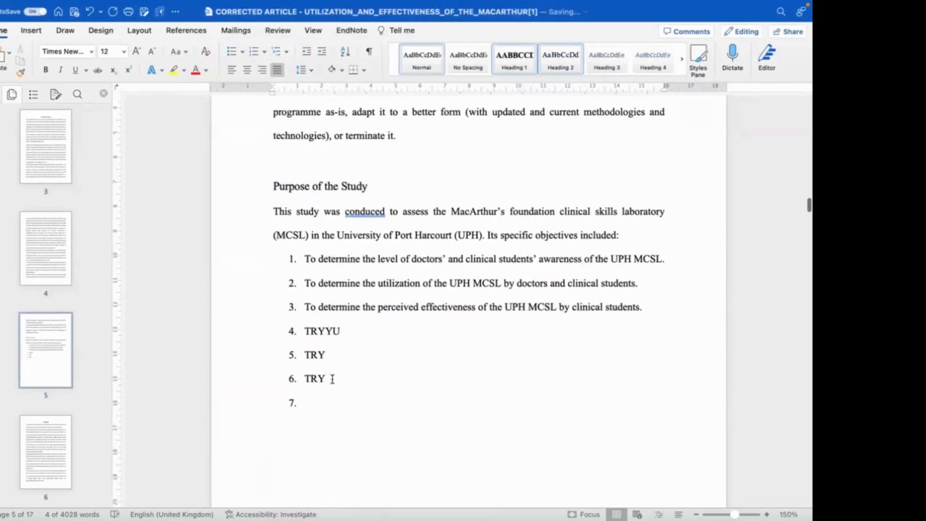
{"action": "left_click", "coordinate": [630, 239]}
{"action": "key", "text": "Return"}
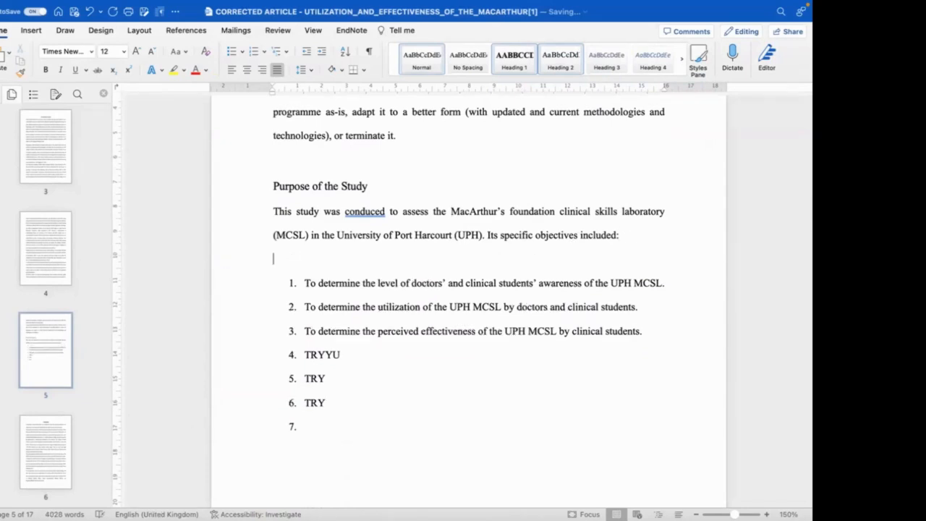
{"action": "type", "text": "Specific "}
{"action": "type", "text": "Obje"}
{"action": "type", "text": "tiev"}
{"action": "type", "text": "ve"}
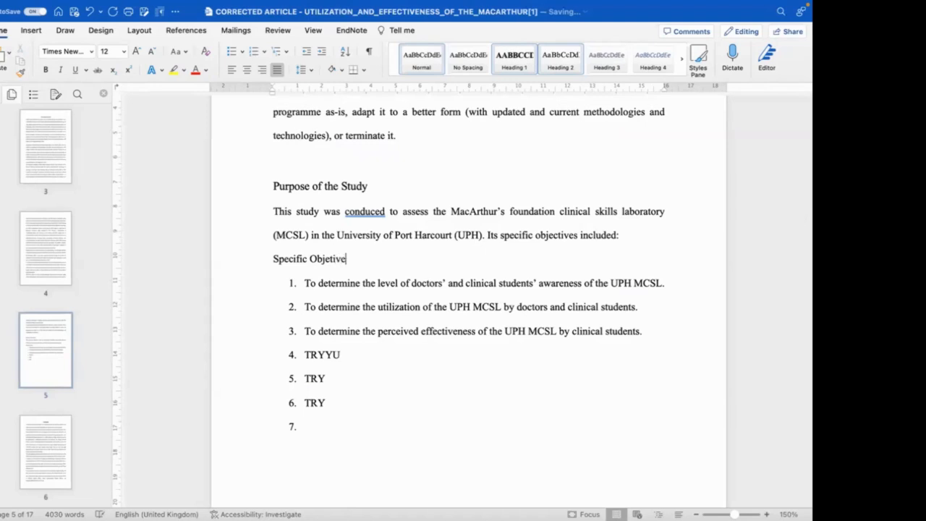
{"action": "left_click", "coordinate": [272, 259]}
{"action": "key", "text": "Return"}
{"action": "key", "text": "BackSpace"}
{"action": "key", "text": "BackSpace"}
{"action": "key", "text": "BackSpace"}
{"action": "key", "text": "BackSpace"}
{"action": "type", "text": "ctives"}
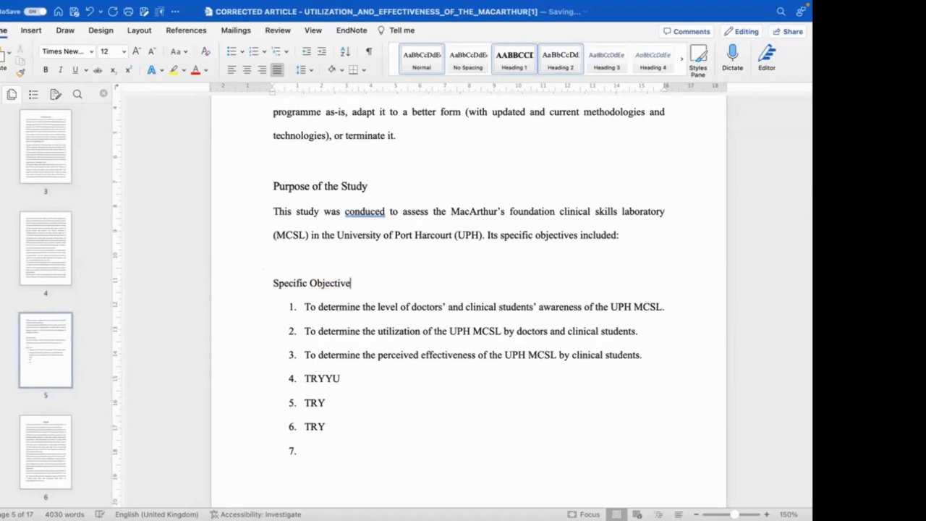
Apply the Heading 3 style to the "Specific Objectives" line and modify that style to black, italic Times New Roman.
{"action": "left_click", "coordinate": [248, 287]}
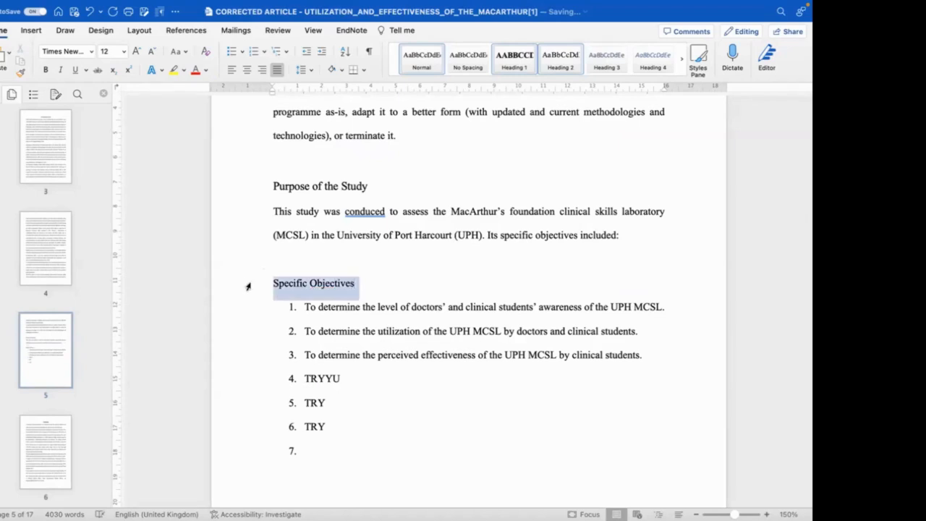
{"action": "left_click", "coordinate": [605, 61]}
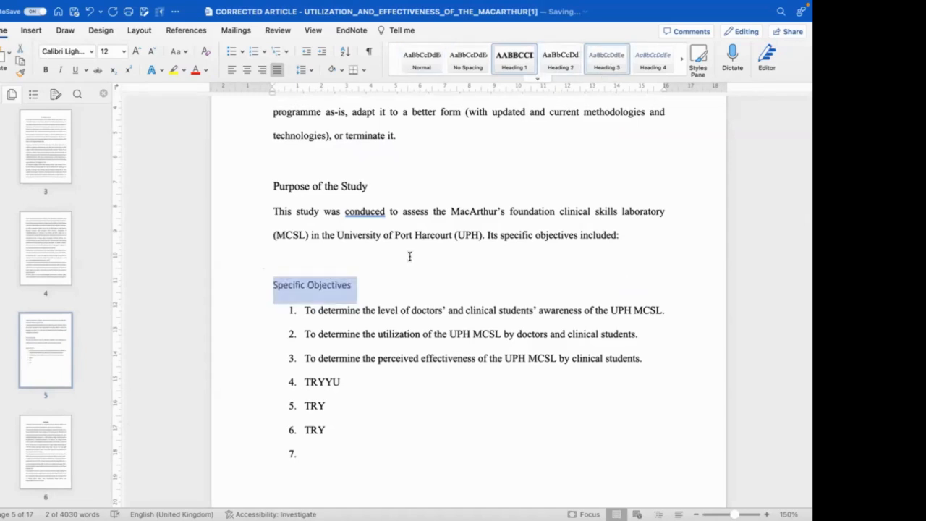
{"action": "right_click", "coordinate": [610, 58]}
{"action": "left_click", "coordinate": [624, 76]}
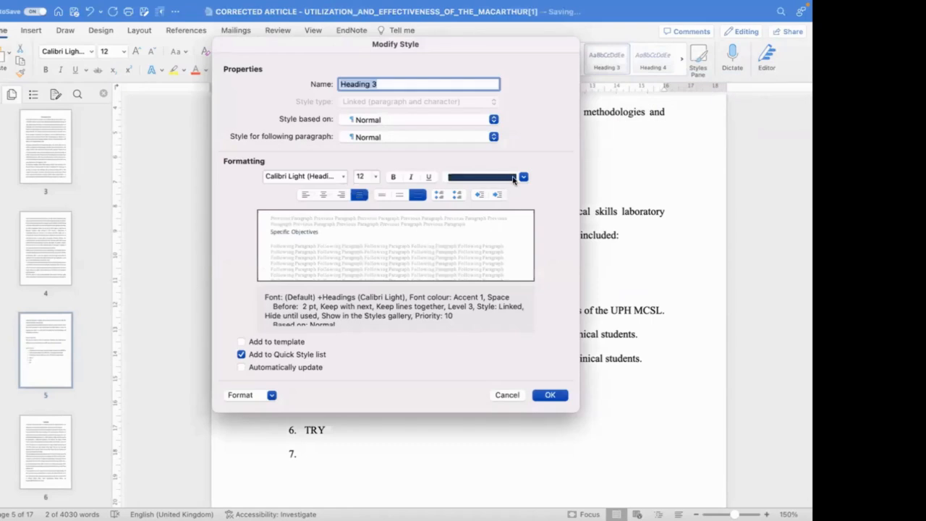
{"action": "left_click", "coordinate": [523, 177]}
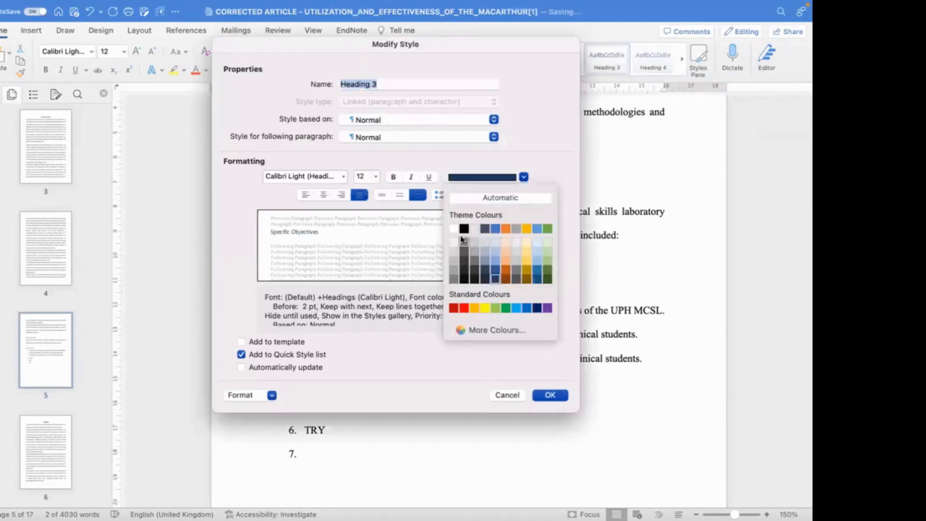
{"action": "left_click", "coordinate": [464, 229]}
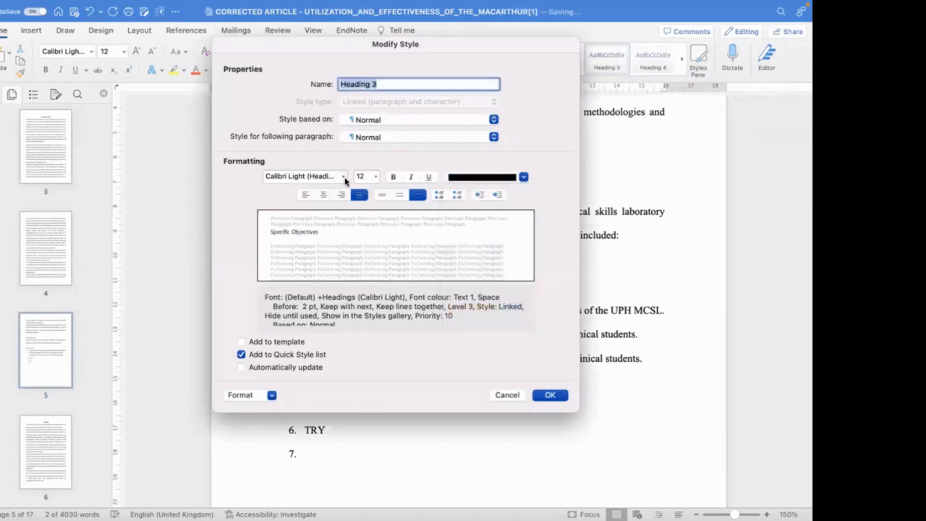
{"action": "left_click", "coordinate": [344, 178]}
{"action": "left_click", "coordinate": [326, 278]}
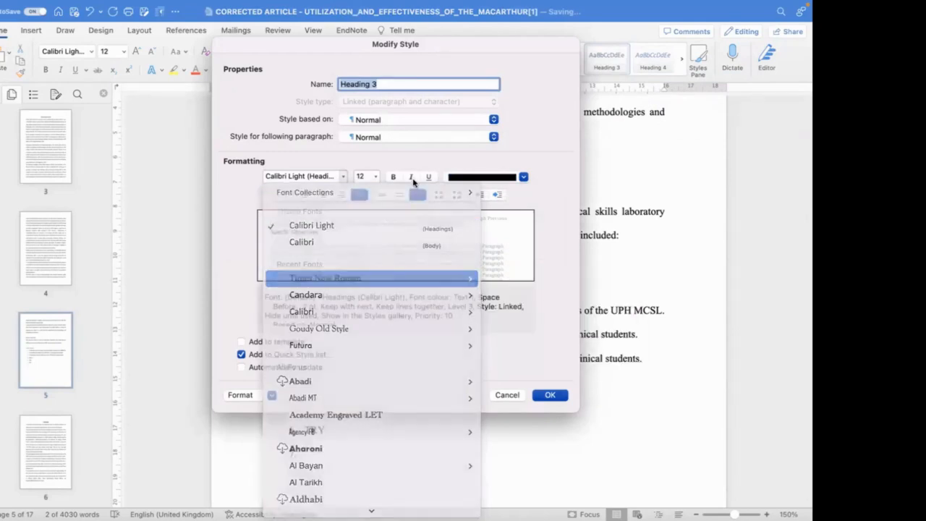
{"action": "left_click", "coordinate": [411, 177]}
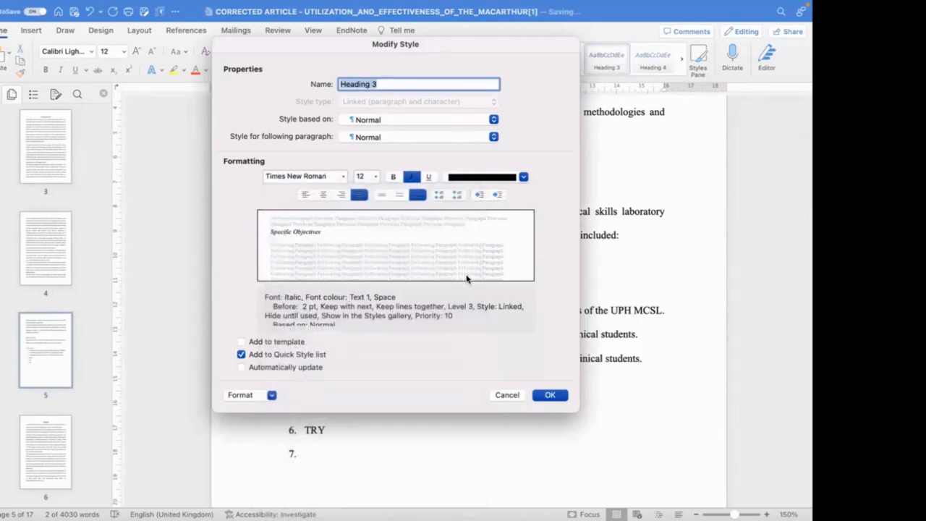
{"action": "left_click", "coordinate": [550, 394]}
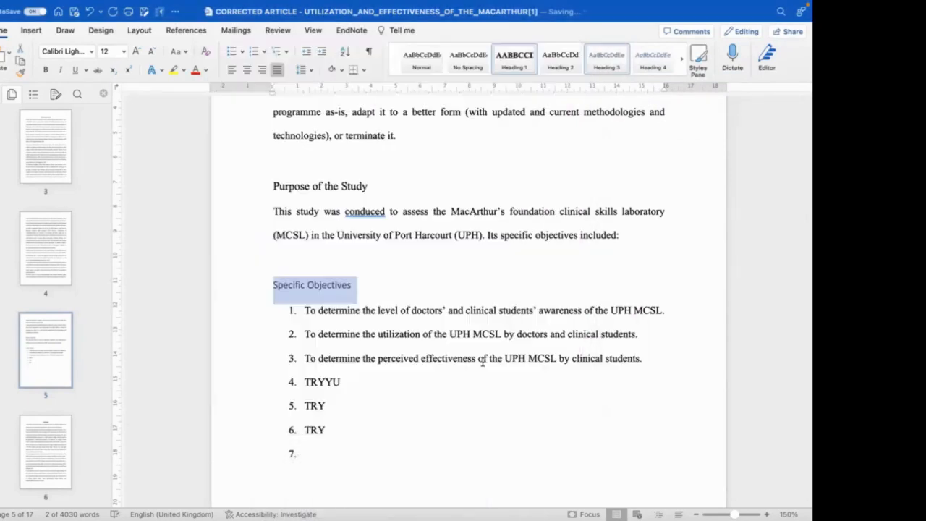
{"action": "left_click", "coordinate": [373, 290]}
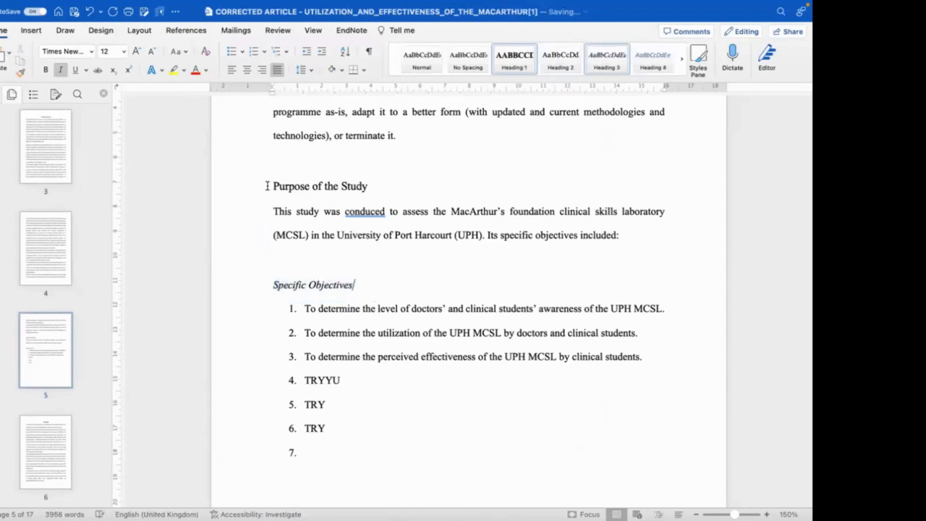
Correct "conduced" to "conducted" in the first sentence under the "Purpose of the Study" subheading.
{"action": "left_click", "coordinate": [267, 186]}
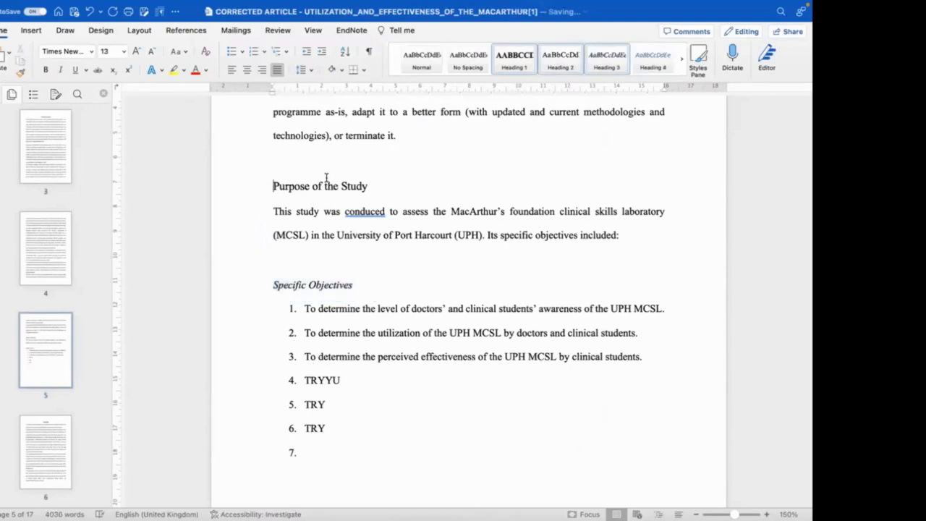
{"action": "left_click", "coordinate": [247, 191]}
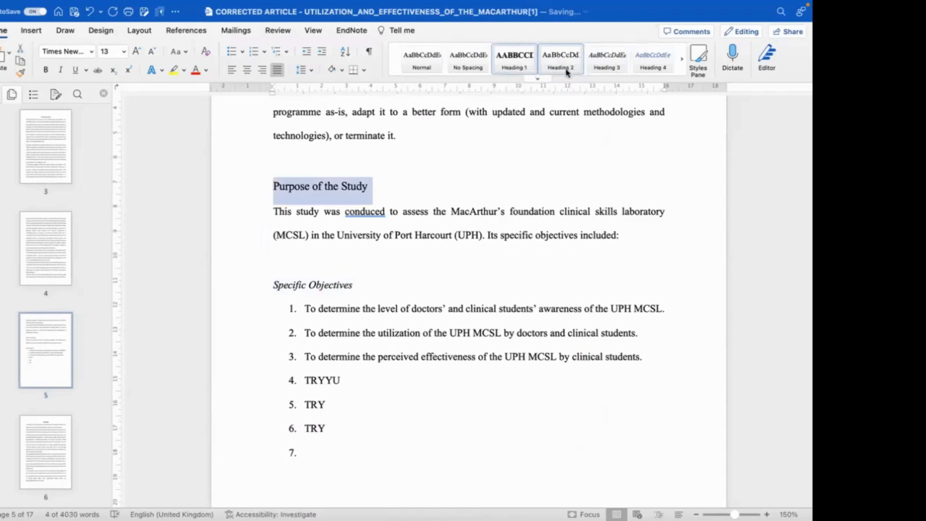
{"action": "left_click", "coordinate": [376, 215]}
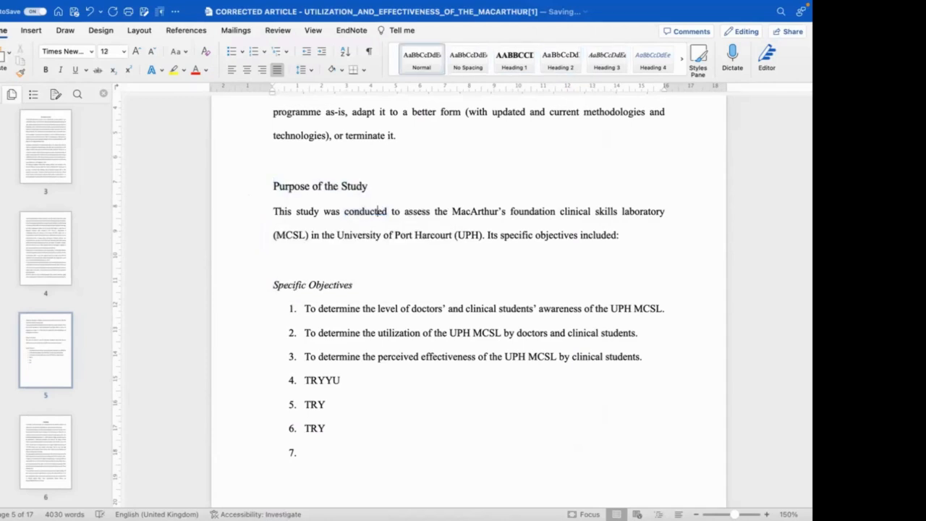
Check which heading styles the "Purpose of the Study", "Specific Objectives" and INTRODUCTION headings use.
{"action": "left_click", "coordinate": [252, 193]}
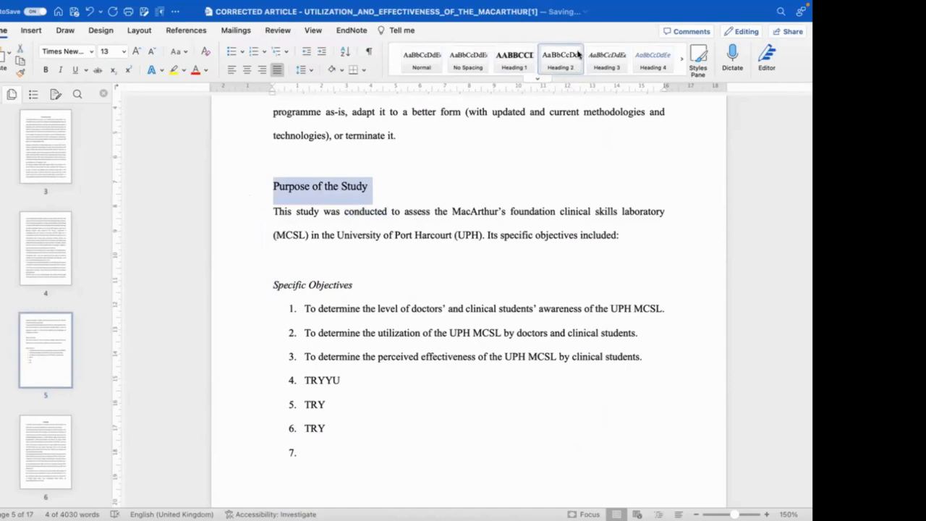
{"action": "left_click", "coordinate": [265, 292]}
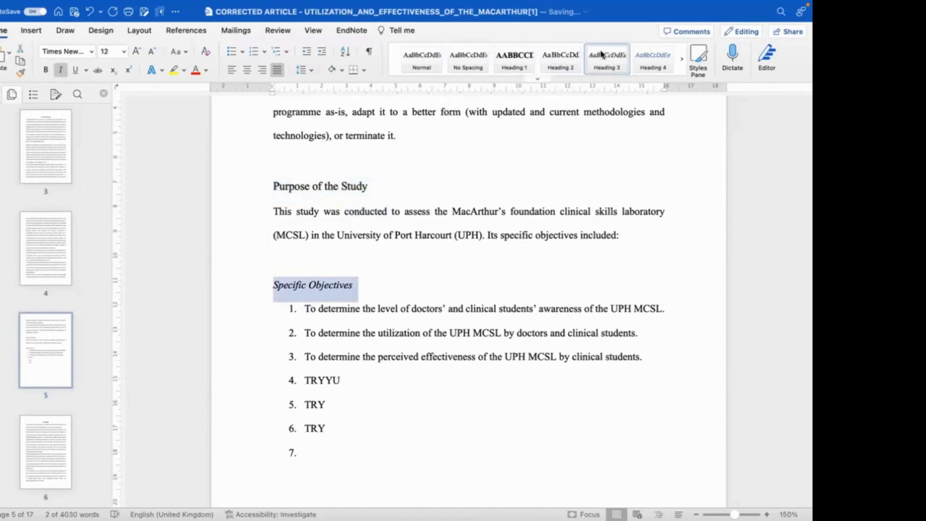
{"action": "scroll", "coordinate": [449, 167], "scroll_direction": "up", "scroll_amount": 5}
{"action": "scroll", "coordinate": [449, 167], "scroll_direction": "up", "scroll_amount": 15}
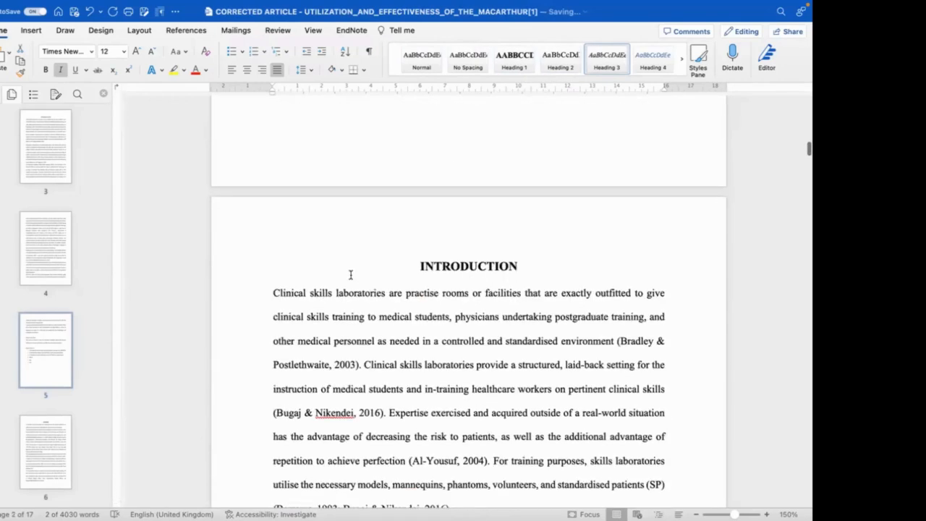
{"action": "left_click", "coordinate": [312, 265]}
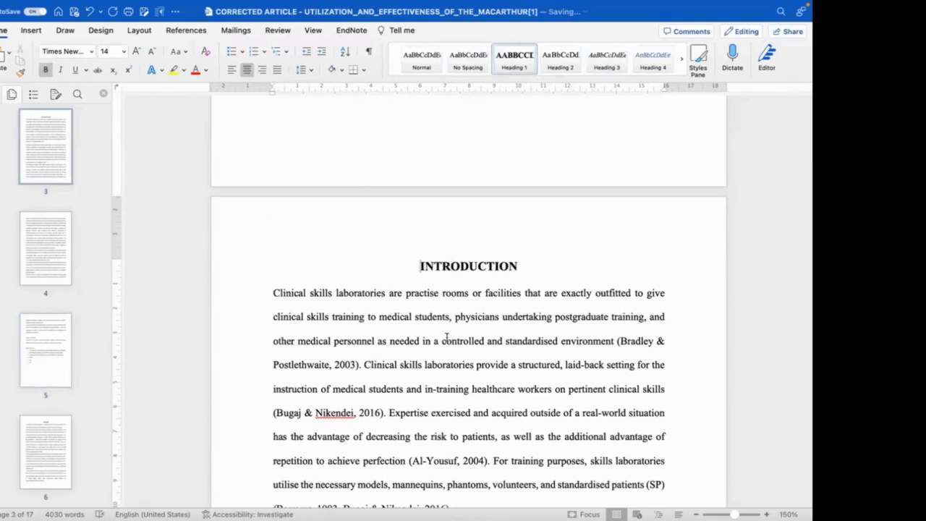
Apply the Heading 1 style to the METHODS section heading.
{"action": "scroll", "coordinate": [447, 338], "scroll_direction": "down", "scroll_amount": 6}
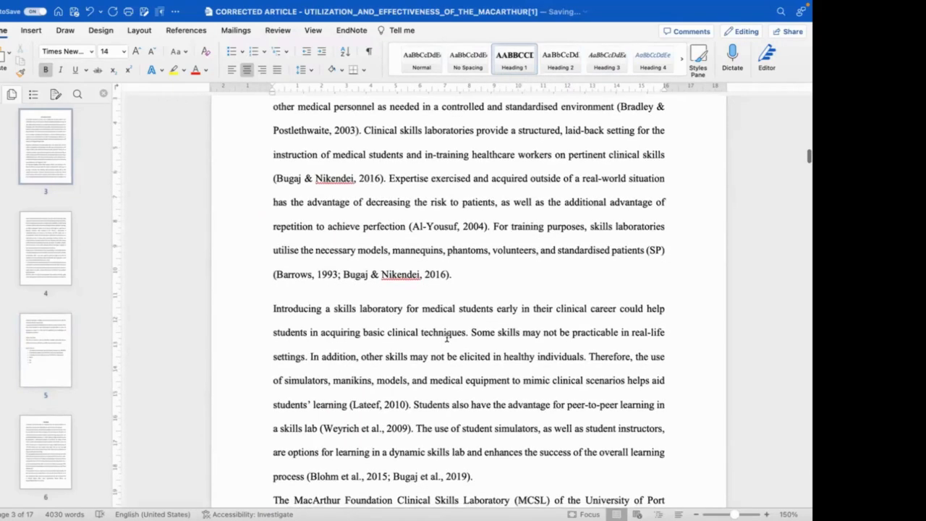
{"action": "scroll", "coordinate": [447, 337], "scroll_direction": "down", "scroll_amount": 20}
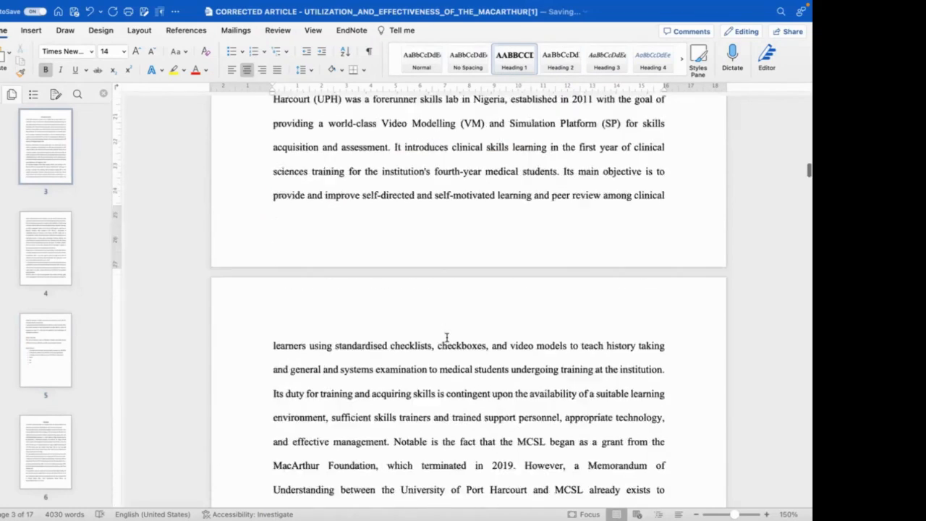
{"action": "scroll", "coordinate": [447, 338], "scroll_direction": "down", "scroll_amount": 4}
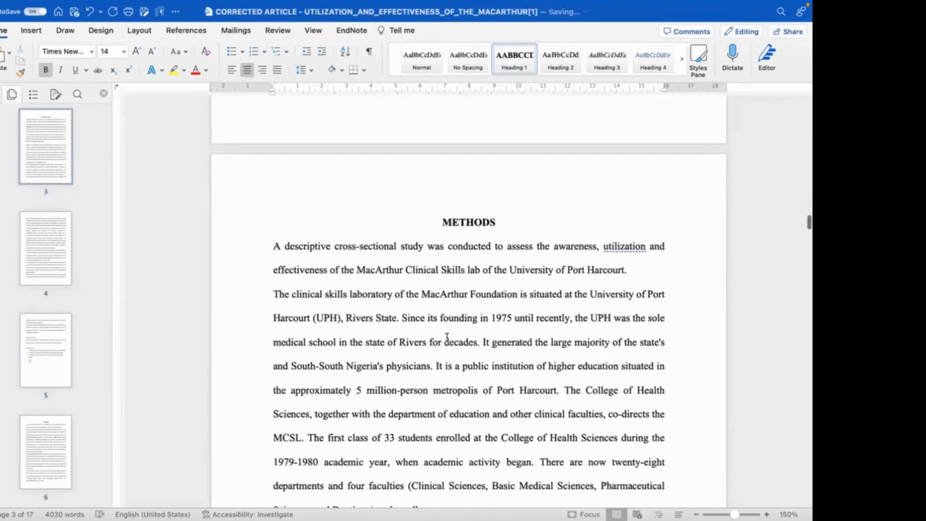
{"action": "left_click", "coordinate": [472, 220]}
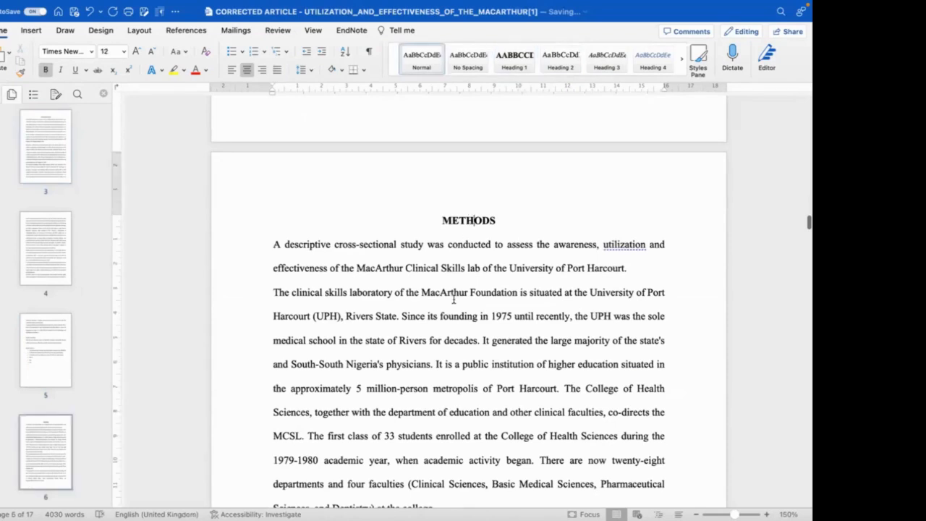
{"action": "left_click", "coordinate": [514, 60]}
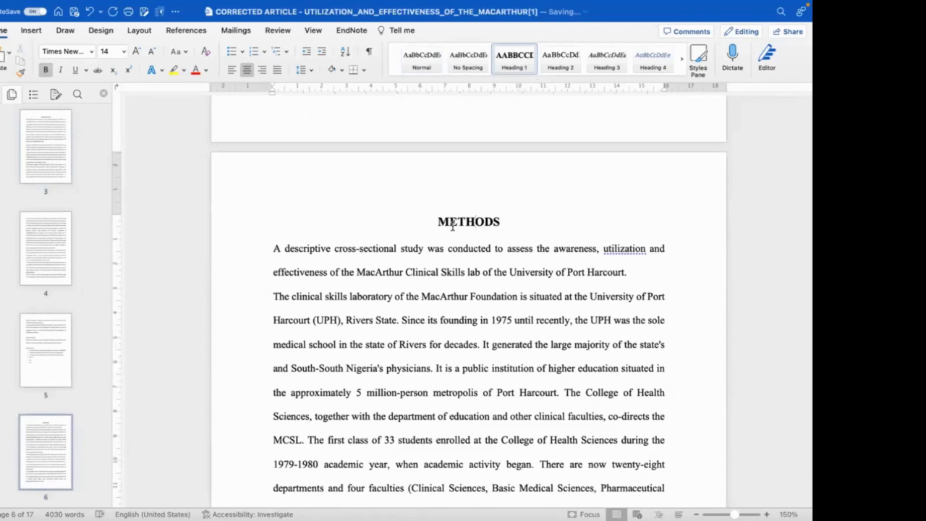
Apply the Heading 1 style to the RESULTS heading above Table 1.
{"action": "scroll", "coordinate": [456, 225], "scroll_direction": "down", "scroll_amount": 15}
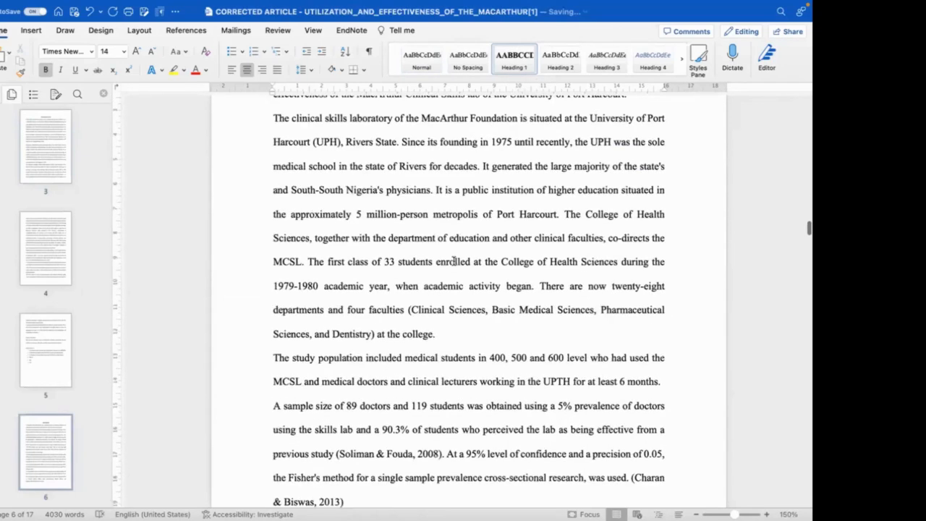
{"action": "scroll", "coordinate": [454, 261], "scroll_direction": "down", "scroll_amount": 5}
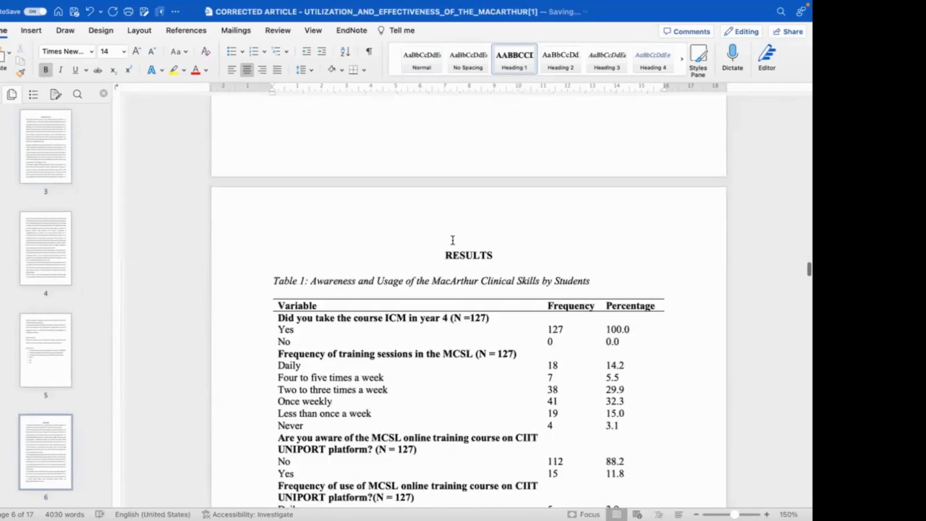
{"action": "left_click", "coordinate": [462, 168]}
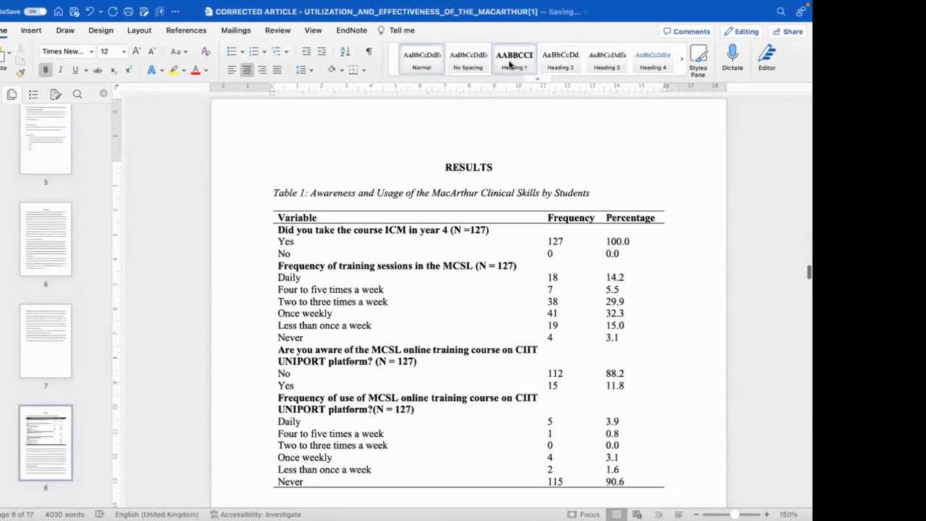
{"action": "left_click", "coordinate": [512, 62]}
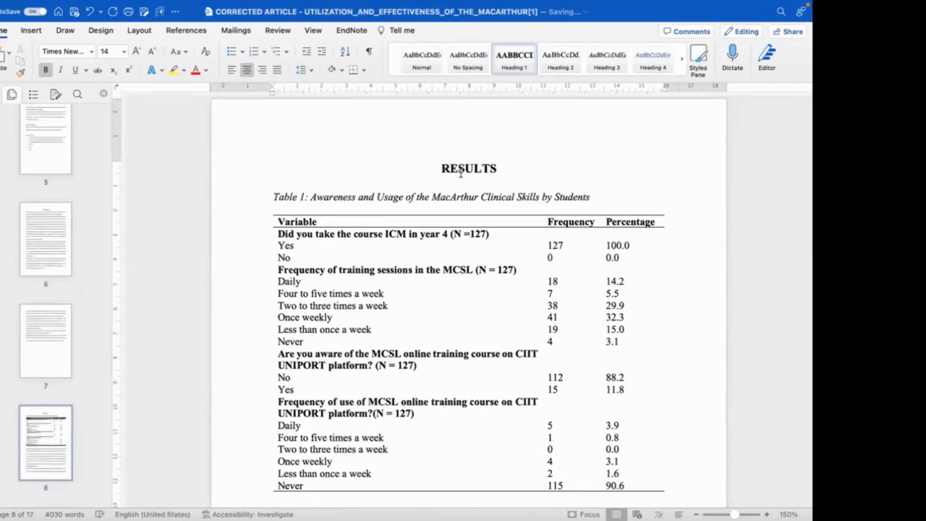
{"action": "scroll", "coordinate": [450, 192], "scroll_direction": "up", "scroll_amount": 1}
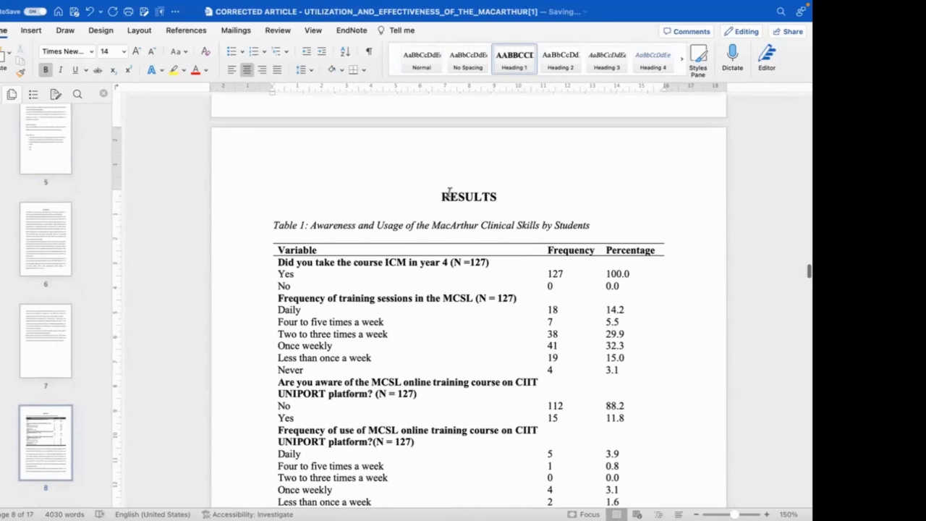
Insert page breaks below the corresponding author's e-mail to create a blank page between the title page and the ABSTRACT.
{"action": "scroll", "coordinate": [450, 192], "scroll_direction": "up", "scroll_amount": 20}
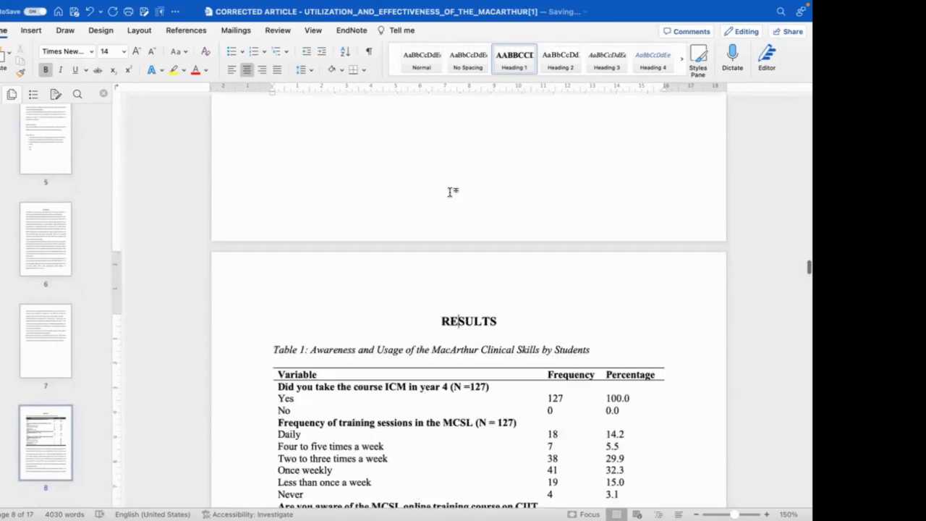
{"action": "scroll", "coordinate": [449, 192], "scroll_direction": "up", "scroll_amount": 20}
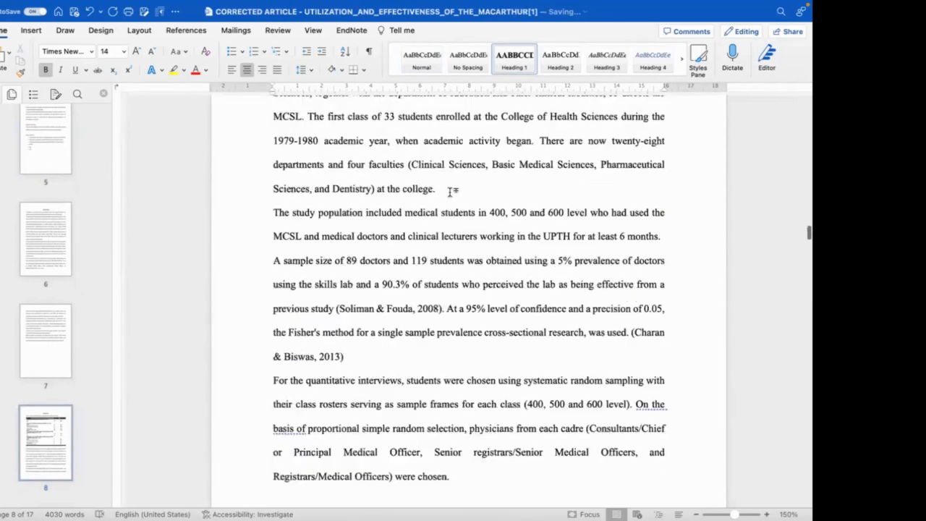
{"action": "scroll", "coordinate": [450, 192], "scroll_direction": "up", "scroll_amount": 20}
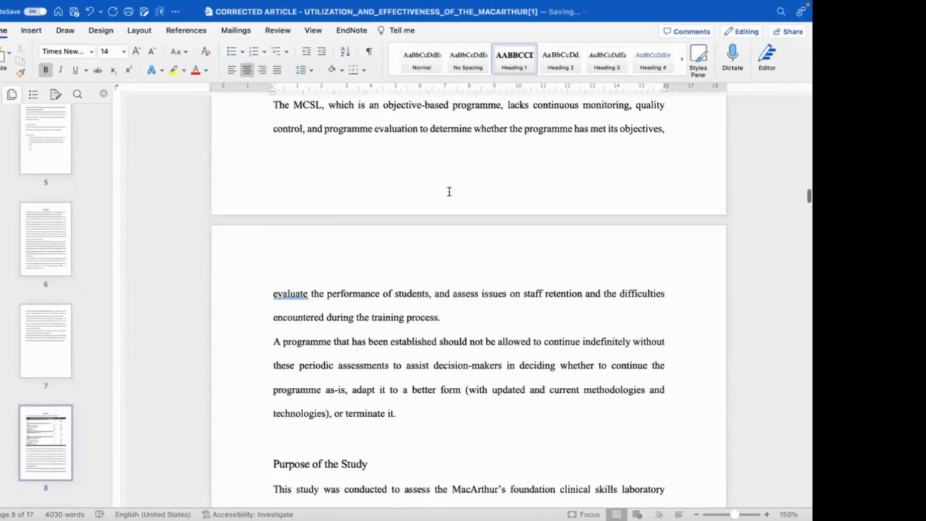
{"action": "scroll", "coordinate": [450, 191], "scroll_direction": "up", "scroll_amount": 20}
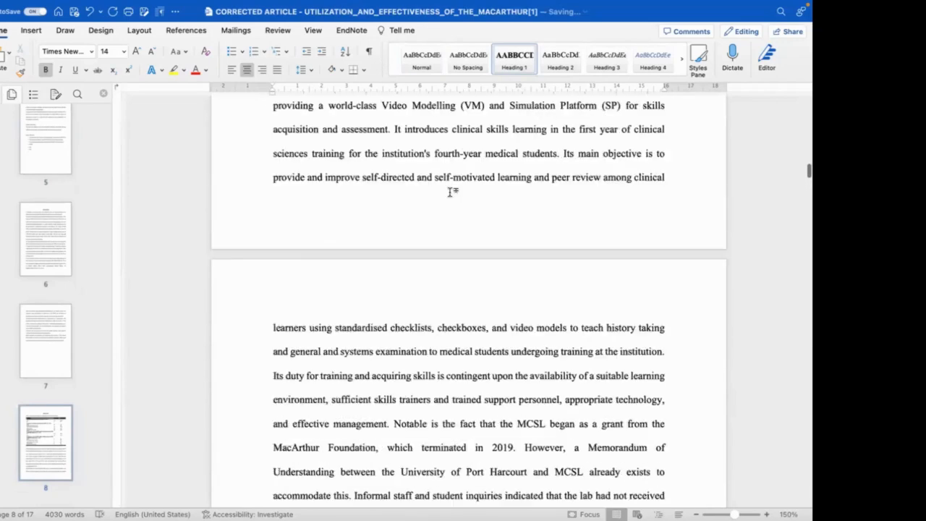
{"action": "scroll", "coordinate": [449, 192], "scroll_direction": "up", "scroll_amount": 15}
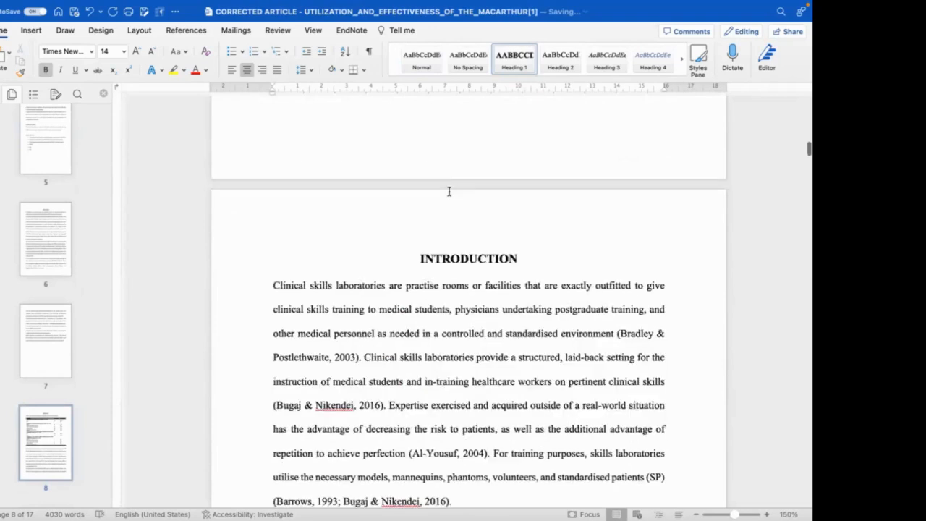
{"action": "scroll", "coordinate": [415, 156], "scroll_direction": "up", "scroll_amount": 15}
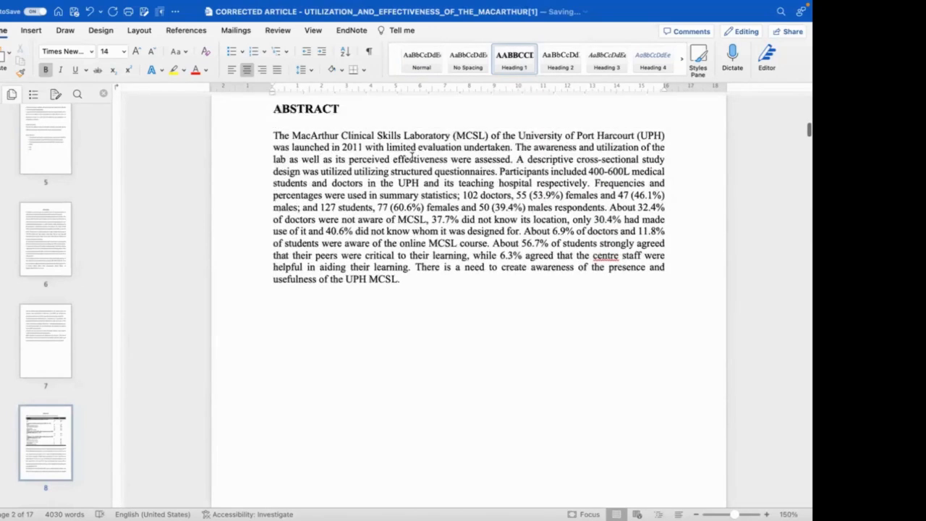
{"action": "left_click", "coordinate": [470, 208]}
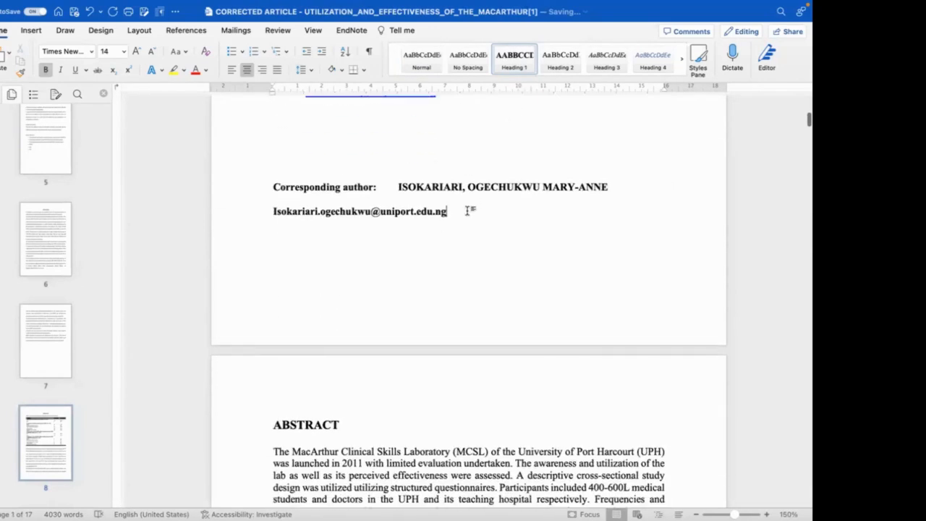
{"action": "scroll", "coordinate": [369, 260], "scroll_direction": "up", "scroll_amount": 10}
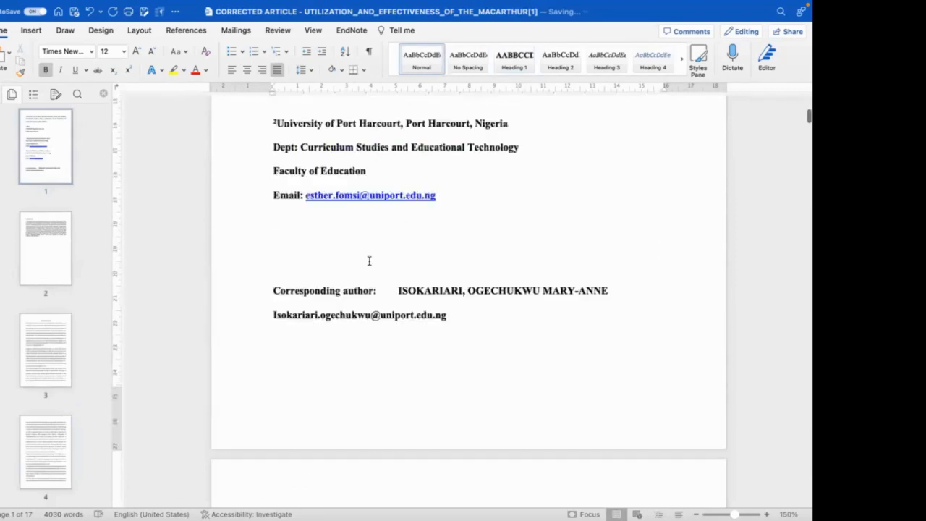
{"action": "scroll", "coordinate": [369, 260], "scroll_direction": "down", "scroll_amount": 15}
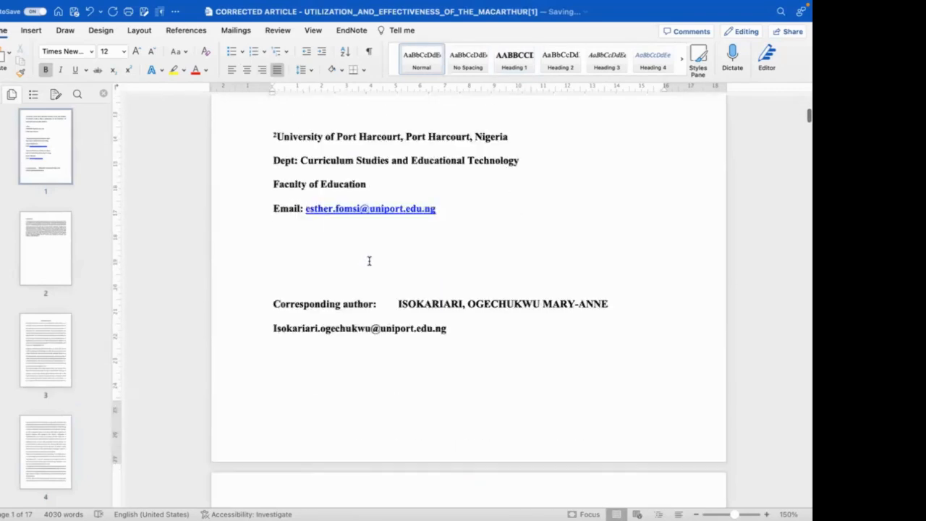
{"action": "scroll", "coordinate": [377, 209], "scroll_direction": "up", "scroll_amount": 3}
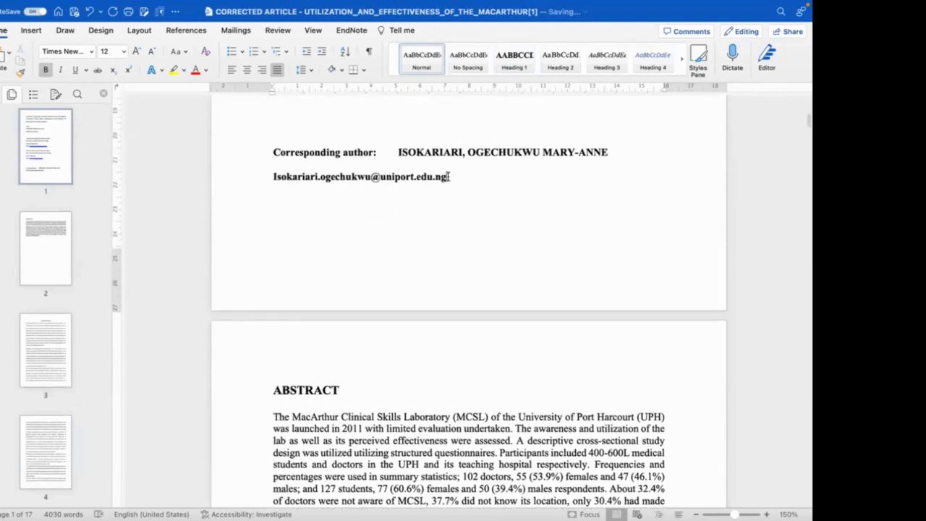
{"action": "left_click", "coordinate": [354, 226]}
{"action": "left_click", "coordinate": [31, 32]}
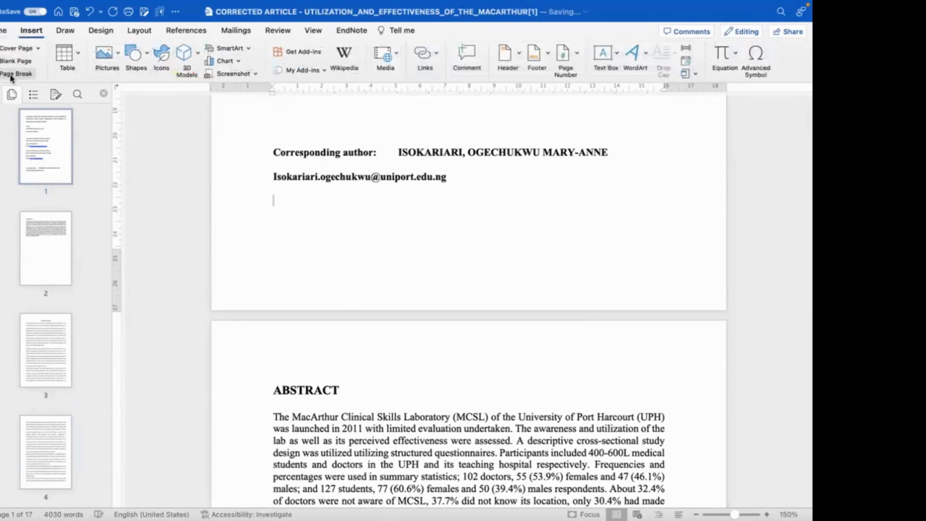
{"action": "left_click", "coordinate": [16, 74]}
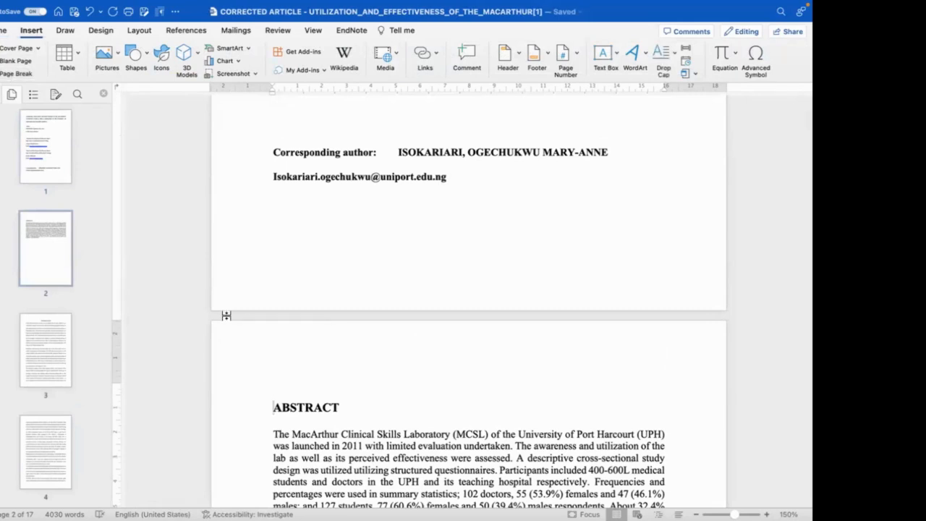
{"action": "left_click", "coordinate": [16, 75]}
Apply the Heading 1 style to the ABSTRACT heading.
{"action": "scroll", "coordinate": [316, 222], "scroll_direction": "down", "scroll_amount": 3}
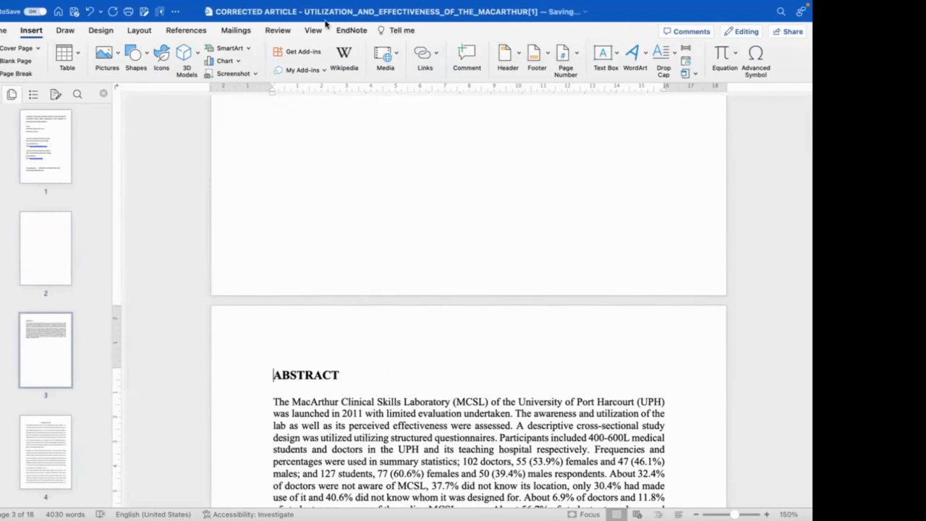
{"action": "left_click", "coordinate": [3, 32]}
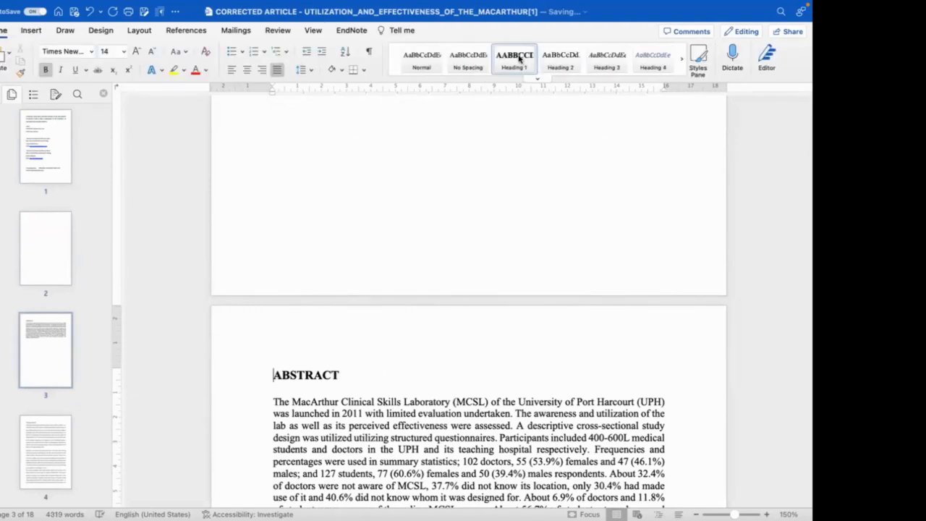
{"action": "left_click", "coordinate": [519, 59]}
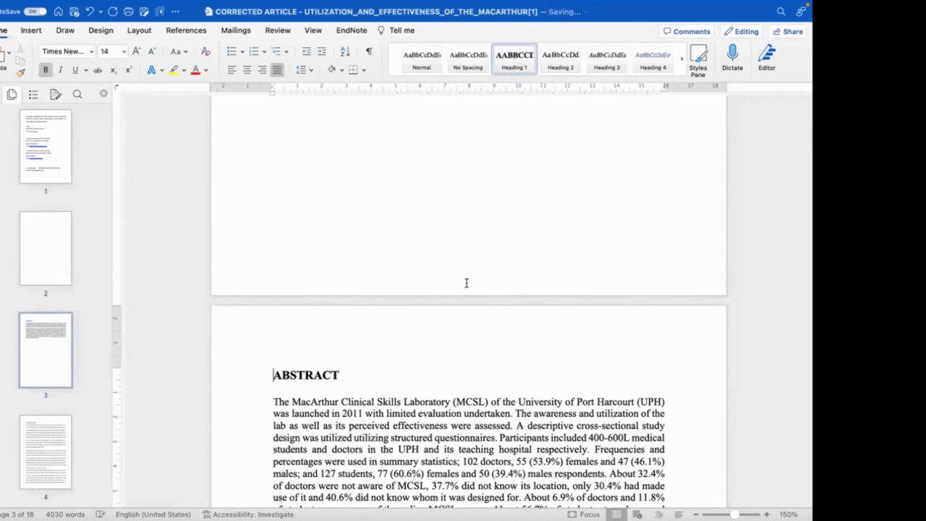
Enter the title "TABLE OF CONTENTS" on the blank page before the ABSTRACT and start a new line below it.
{"action": "scroll", "coordinate": [445, 334], "scroll_direction": "up", "scroll_amount": 10}
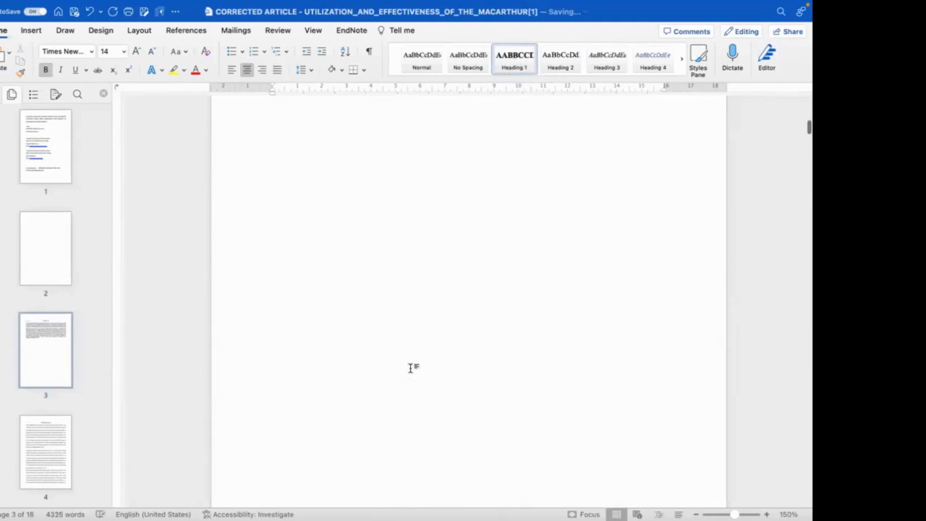
{"action": "left_click", "coordinate": [286, 211]}
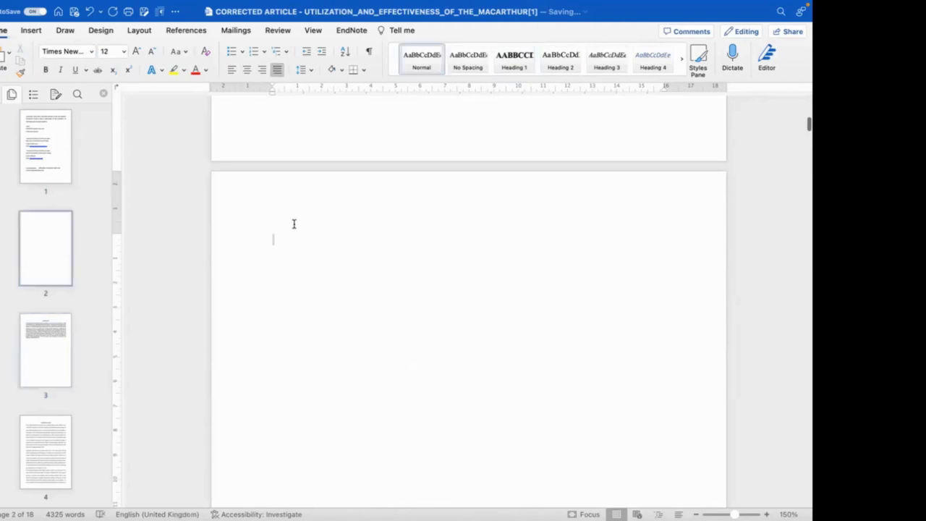
{"action": "type", "text": "TABLE OF CONTENTS"}
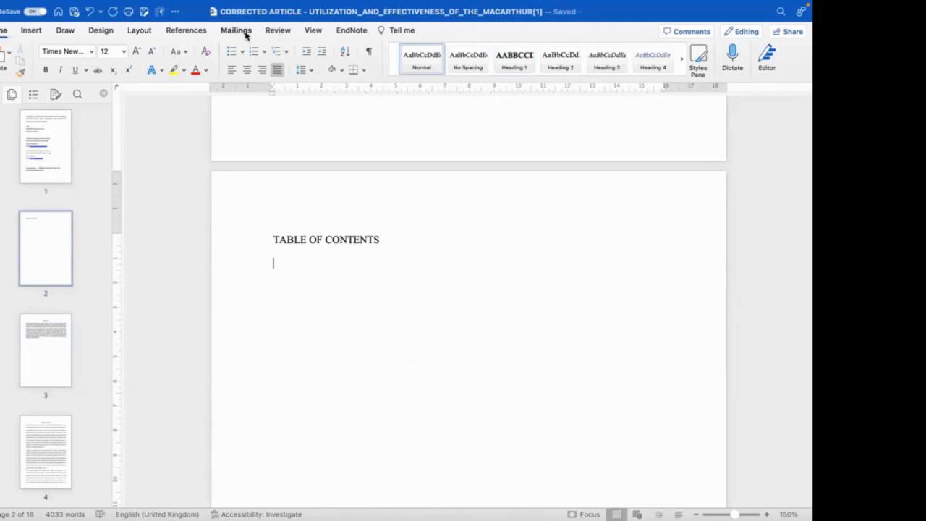
{"action": "left_click", "coordinate": [32, 31]}
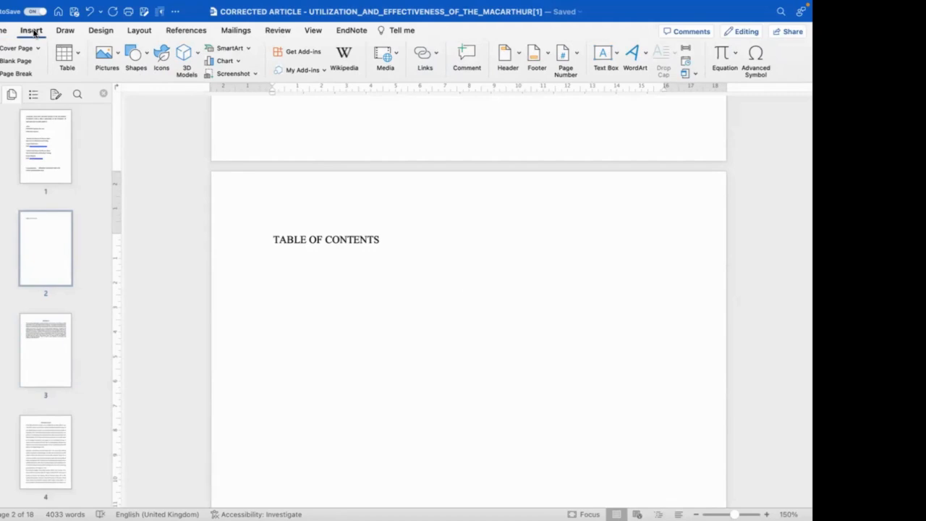
{"action": "mouse_move", "coordinate": [87, 3]}
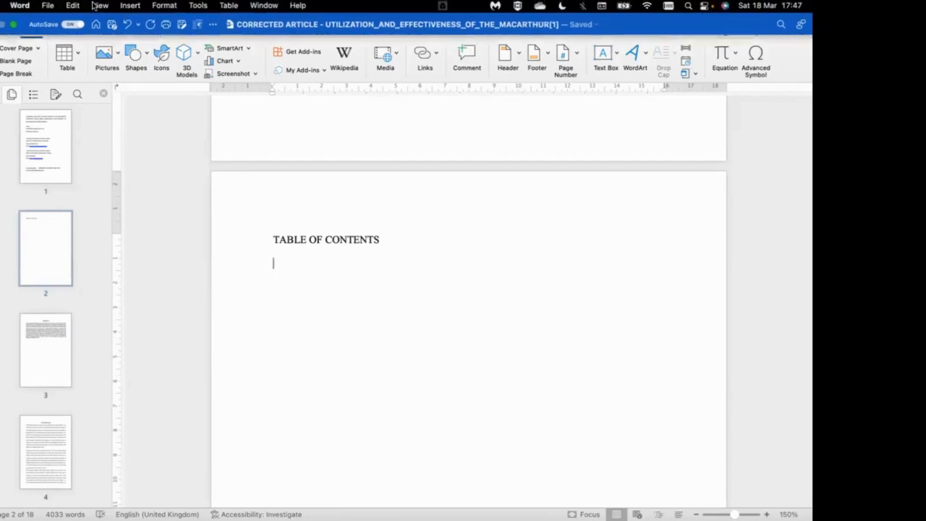
{"action": "left_click", "coordinate": [131, 7]}
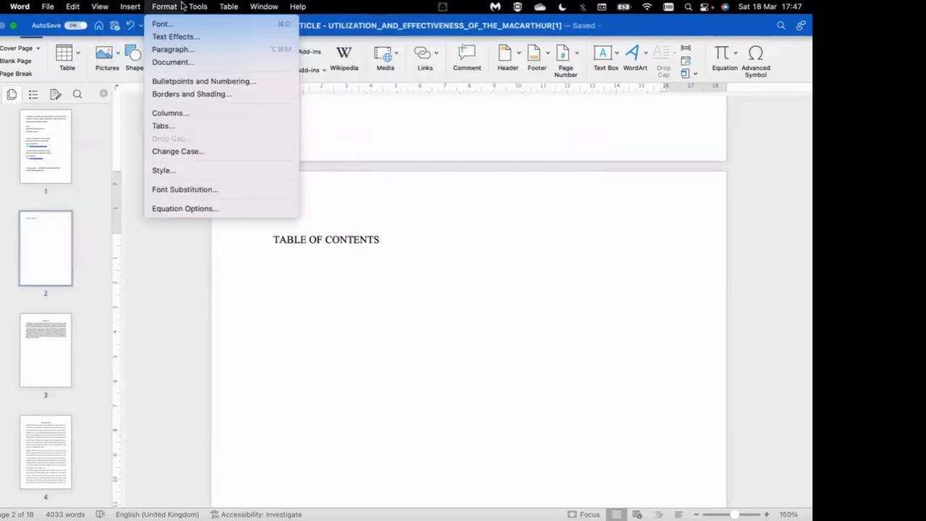
{"action": "left_click", "coordinate": [450, 123]}
Insert an automatic table of contents in the Classic design below the TABLE OF CONTENTS title, dismissing the Mendeley and Safari update prompts.
{"action": "left_click", "coordinate": [196, 30]}
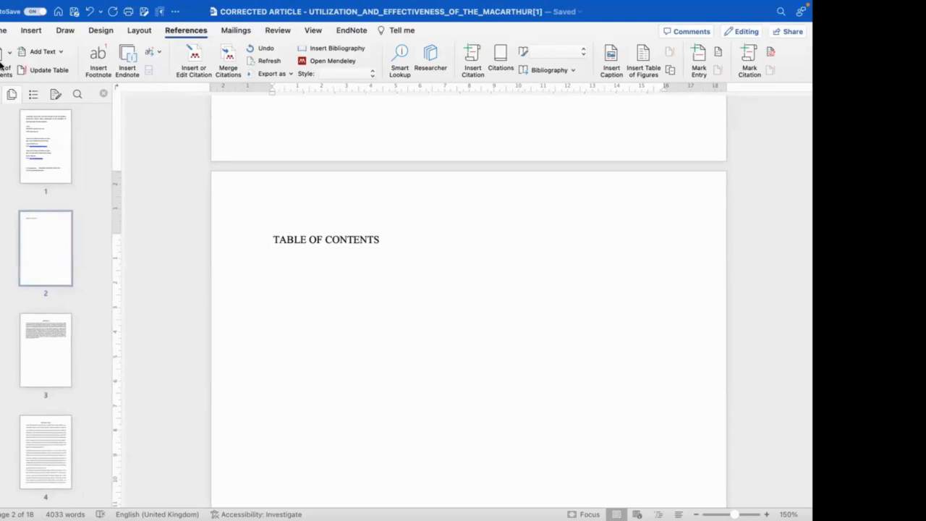
{"action": "left_click", "coordinate": [10, 56]}
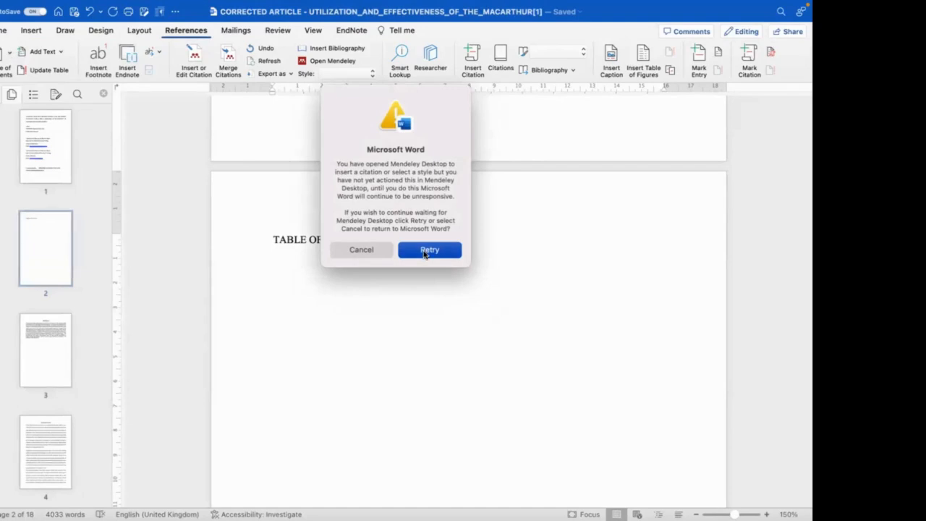
{"action": "left_click", "coordinate": [362, 250]}
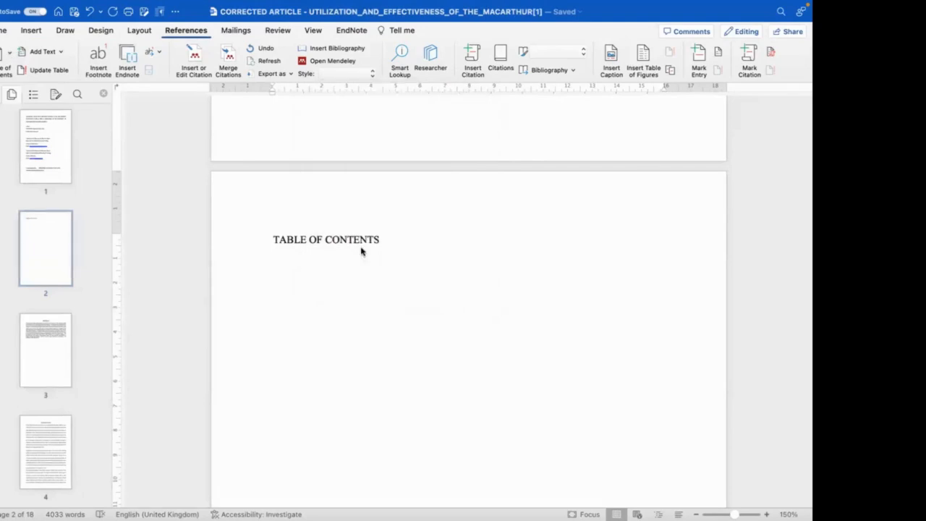
{"action": "left_click", "coordinate": [7, 56]}
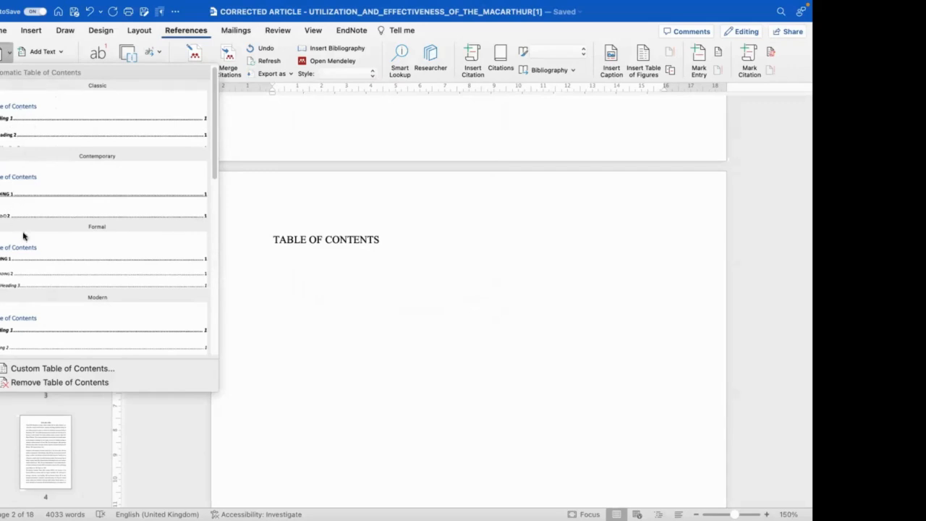
{"action": "left_click", "coordinate": [34, 120]}
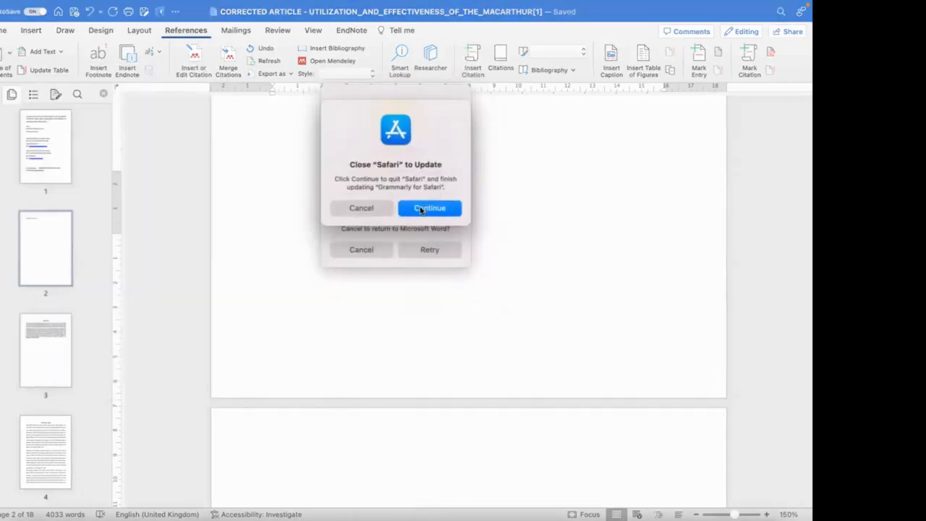
{"action": "left_click", "coordinate": [369, 209]}
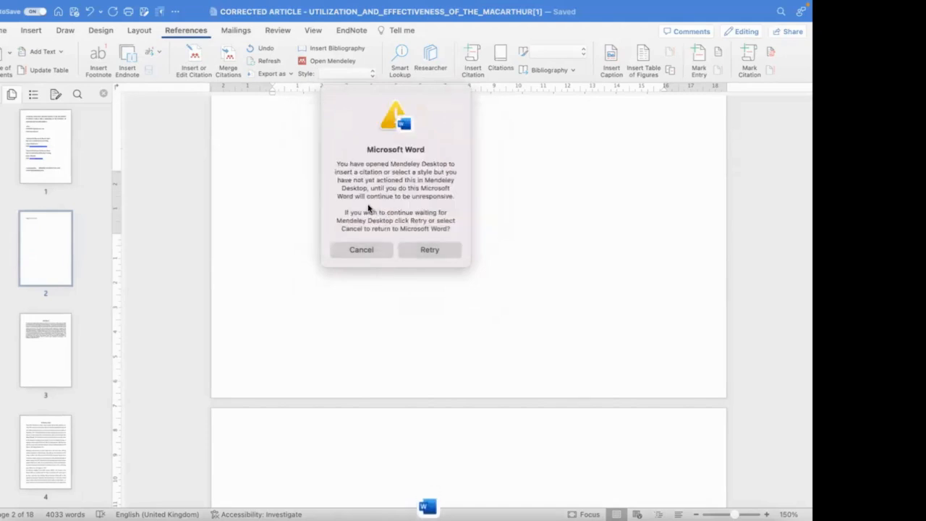
{"action": "left_click", "coordinate": [373, 250]}
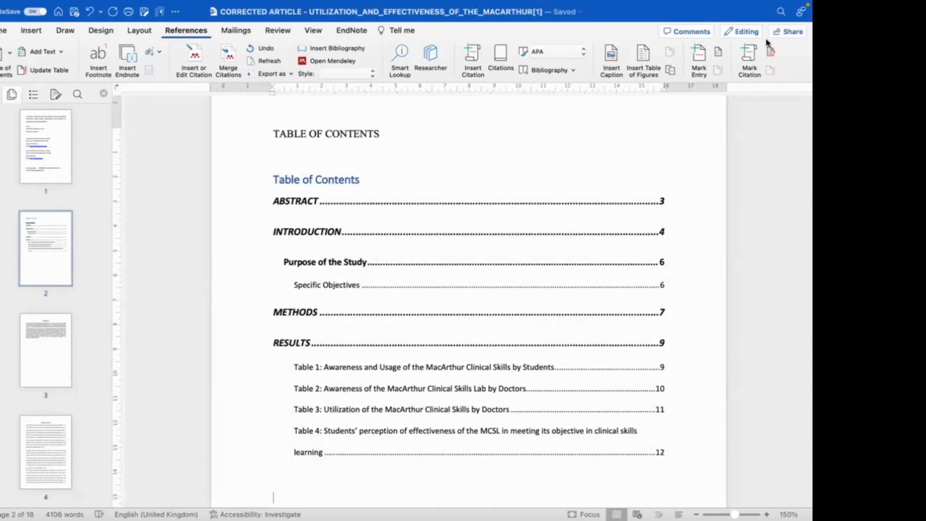
Examine the inserted table of contents: its heading levels, table entries, page numbers, and the options for updating or removing it.
{"action": "scroll", "coordinate": [521, 262], "scroll_direction": "down", "scroll_amount": 2}
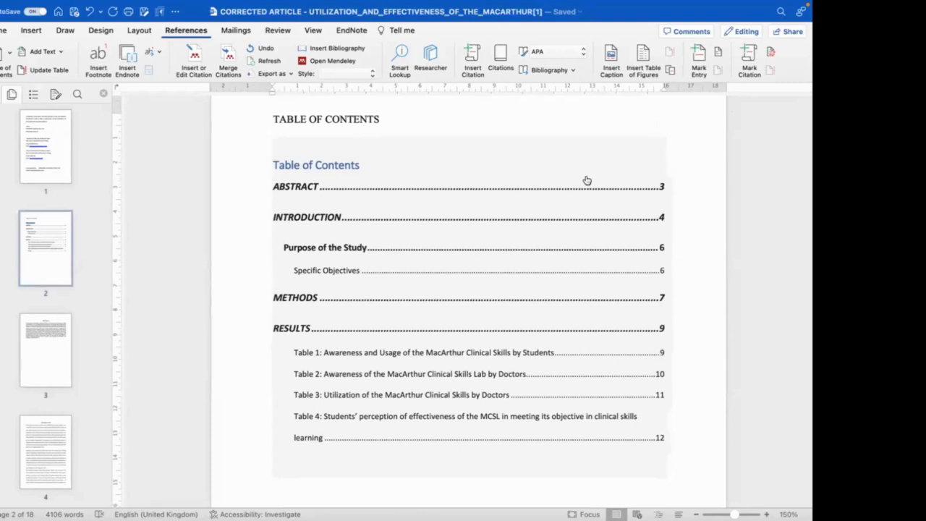
{"action": "left_click", "coordinate": [375, 163]}
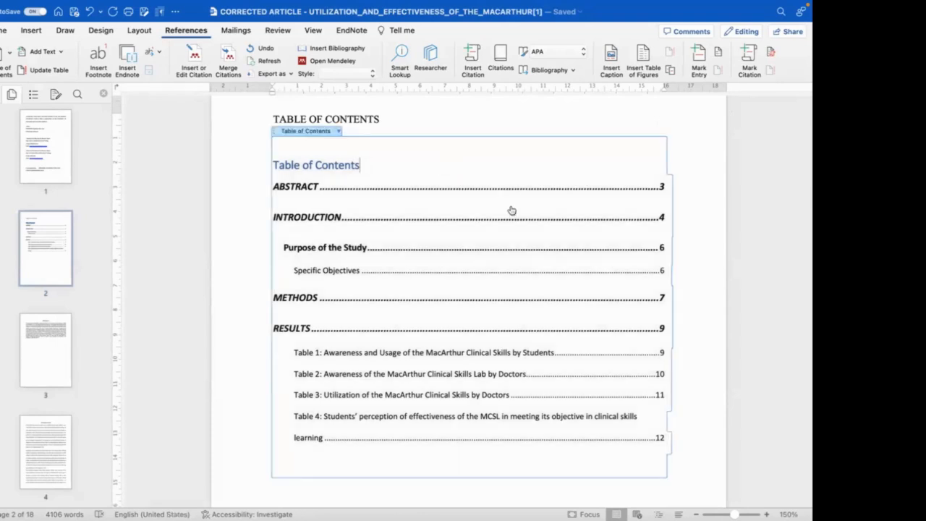
{"action": "left_click", "coordinate": [338, 131]}
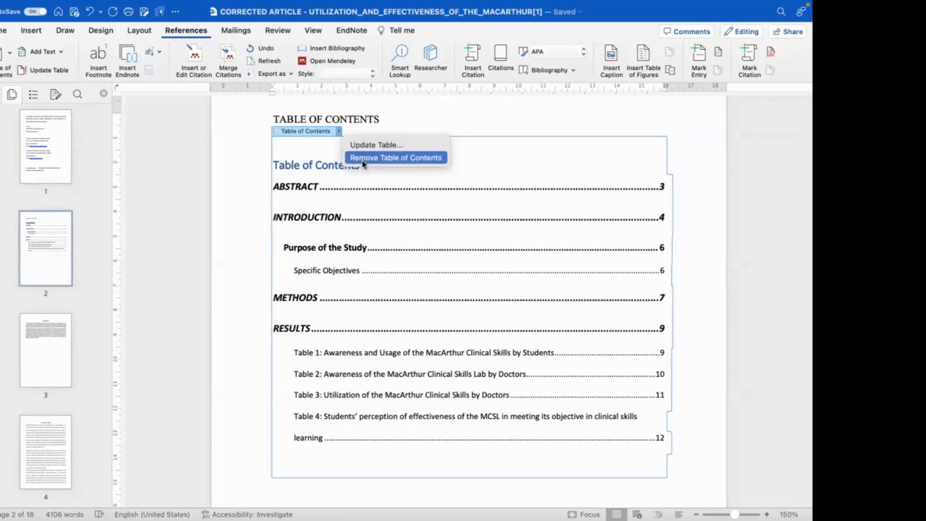
{"action": "left_click", "coordinate": [417, 114]}
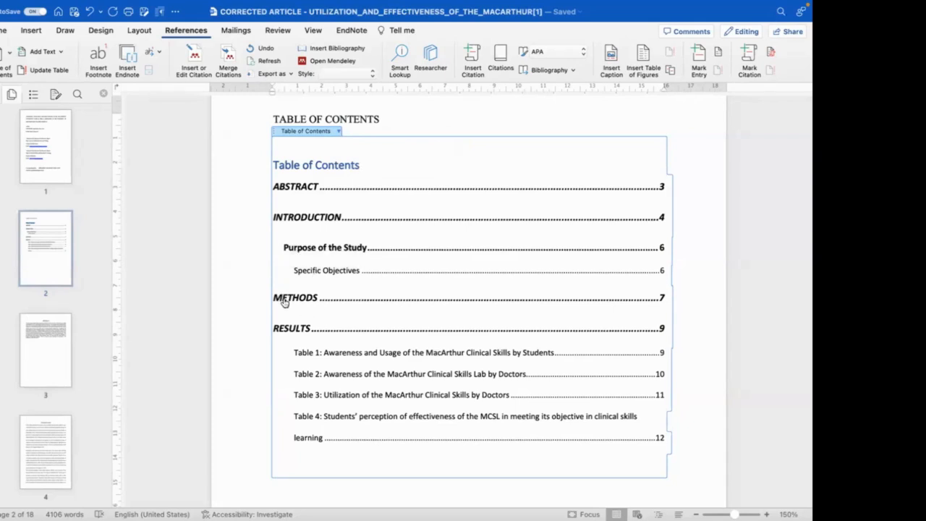
{"action": "scroll", "coordinate": [320, 323], "scroll_direction": "down", "scroll_amount": 2}
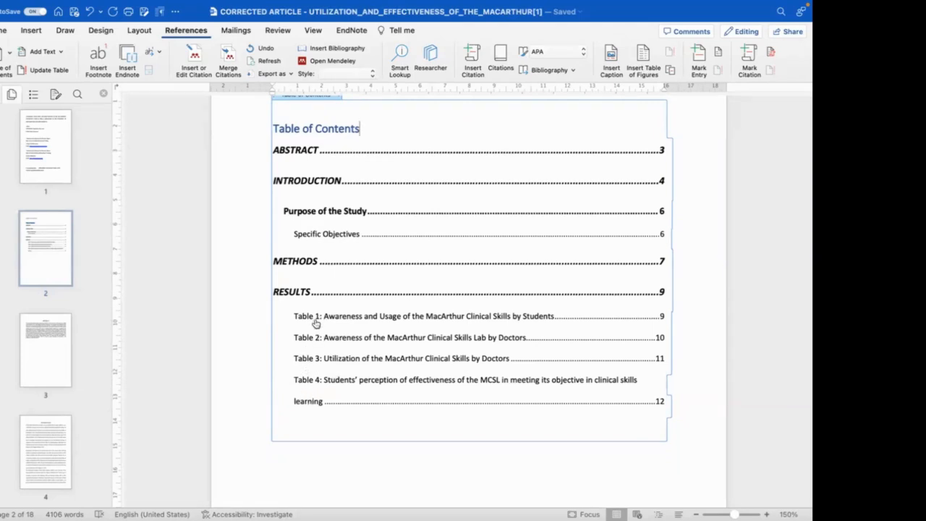
{"action": "scroll", "coordinate": [314, 326], "scroll_direction": "up", "scroll_amount": 2}
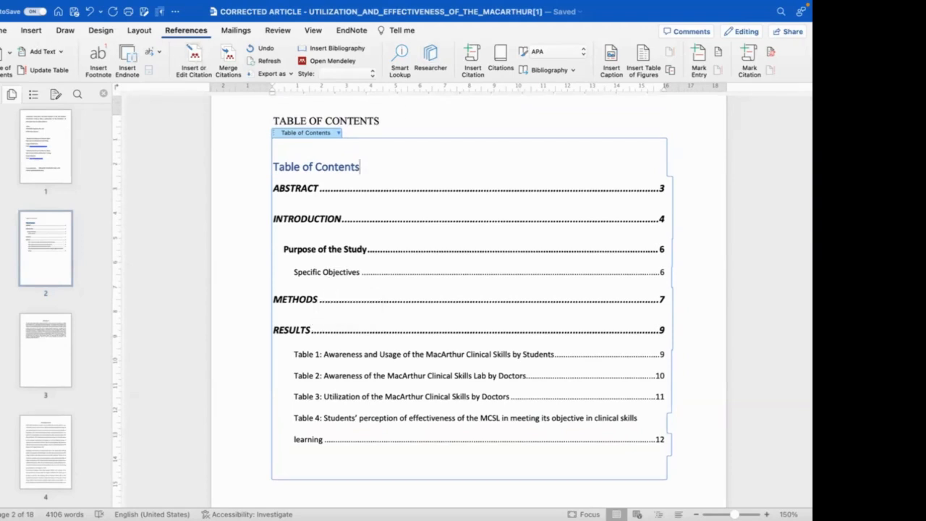
{"action": "left_click", "coordinate": [4, 30]}
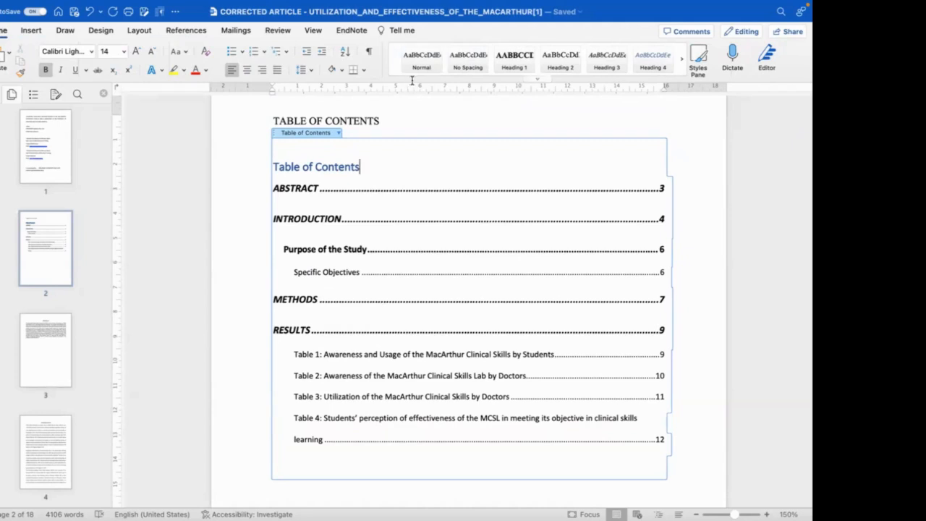
Insert the built-in Semaphore cover page in front of the article's title page.
{"action": "left_click", "coordinate": [386, 120]}
{"action": "scroll", "coordinate": [387, 121], "scroll_direction": "up", "scroll_amount": 5}
{"action": "scroll", "coordinate": [386, 121], "scroll_direction": "up", "scroll_amount": 5}
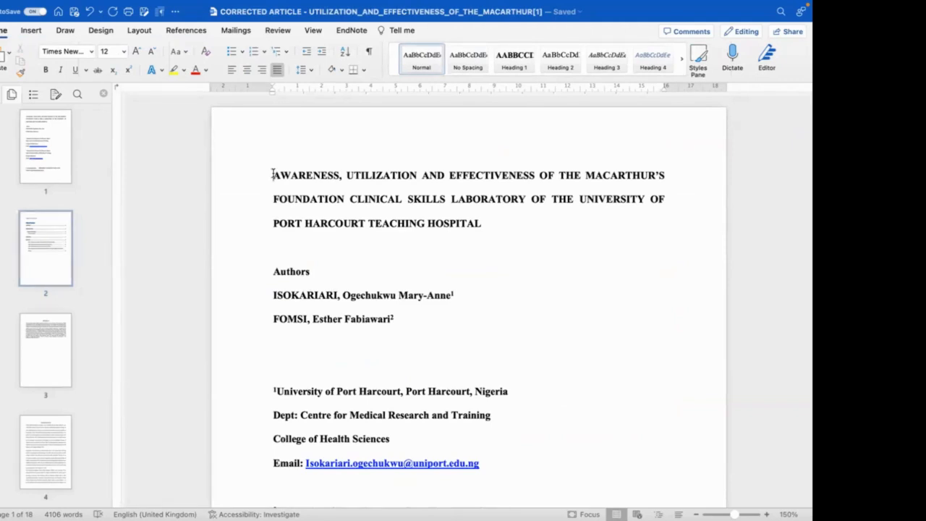
{"action": "left_click", "coordinate": [272, 175]}
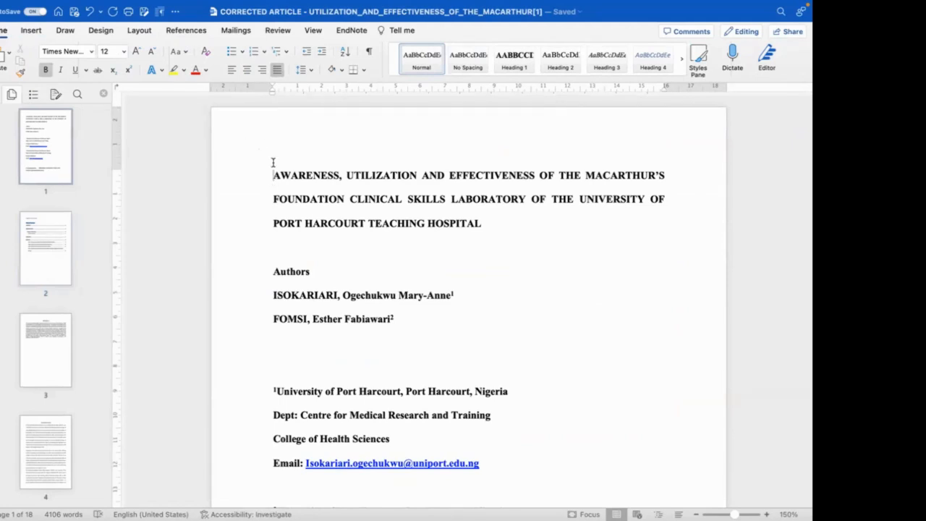
{"action": "left_click", "coordinate": [30, 32]}
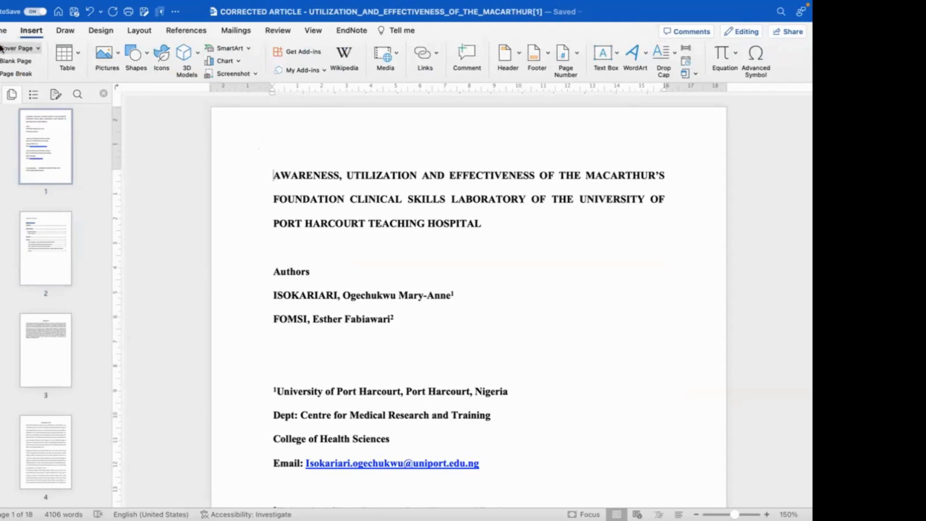
{"action": "left_click", "coordinate": [36, 51]}
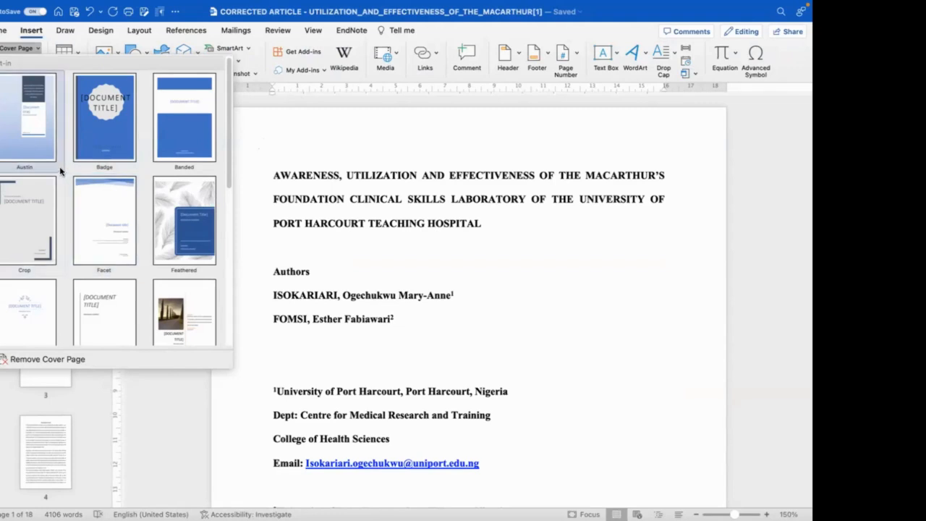
{"action": "scroll", "coordinate": [78, 199], "scroll_direction": "down", "scroll_amount": 5}
{"action": "scroll", "coordinate": [80, 202], "scroll_direction": "down", "scroll_amount": 5}
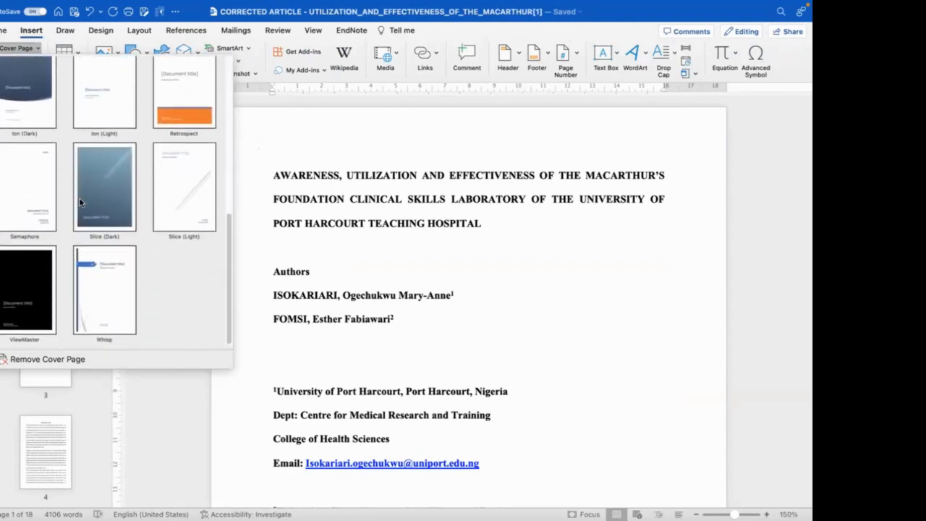
{"action": "left_click", "coordinate": [26, 202]}
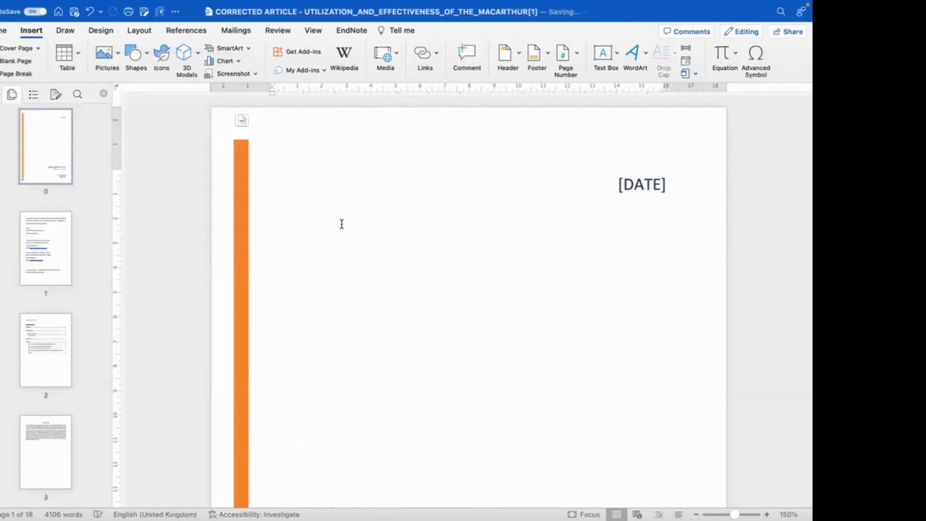
Set the publish date on the cover page to March 16, 2023.
{"action": "scroll", "coordinate": [341, 225], "scroll_direction": "down", "scroll_amount": 8}
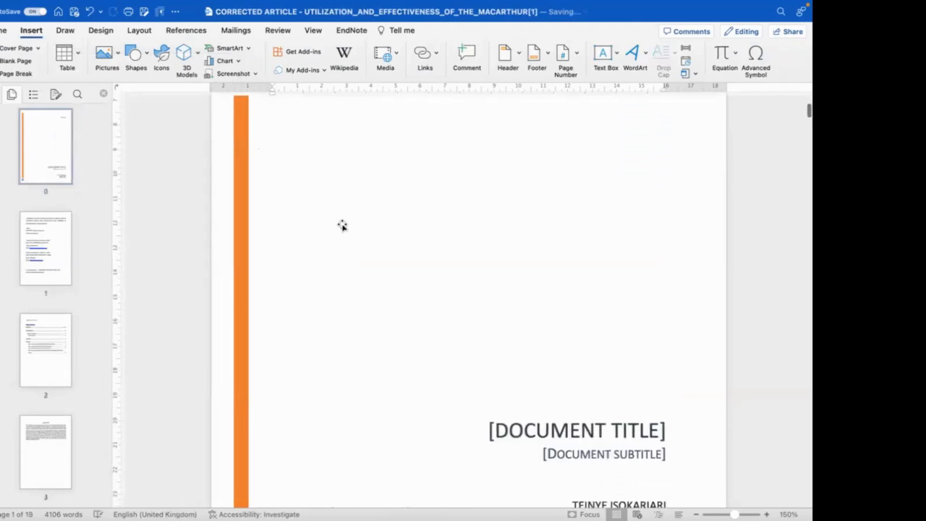
{"action": "scroll", "coordinate": [342, 225], "scroll_direction": "down", "scroll_amount": 2}
{"action": "scroll", "coordinate": [343, 225], "scroll_direction": "up", "scroll_amount": 1}
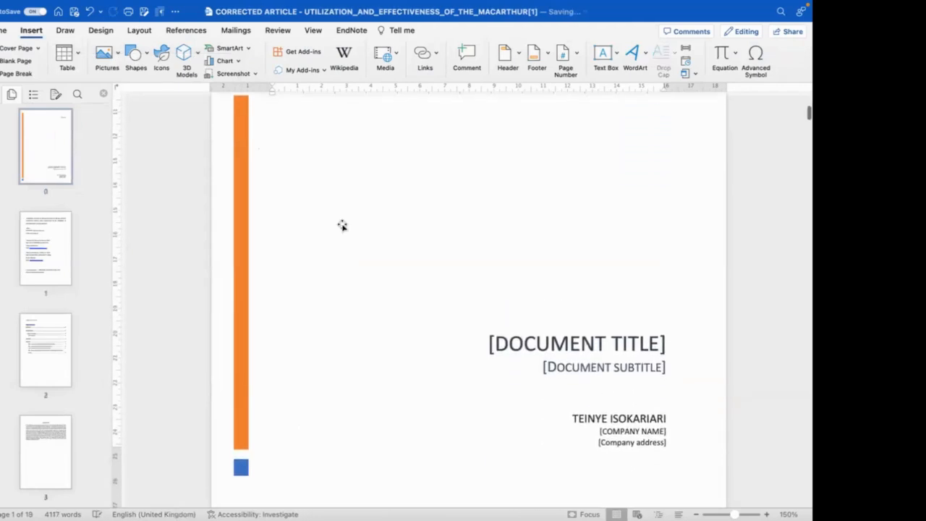
{"action": "scroll", "coordinate": [343, 225], "scroll_direction": "down", "scroll_amount": 3}
{"action": "scroll", "coordinate": [343, 225], "scroll_direction": "up", "scroll_amount": 2}
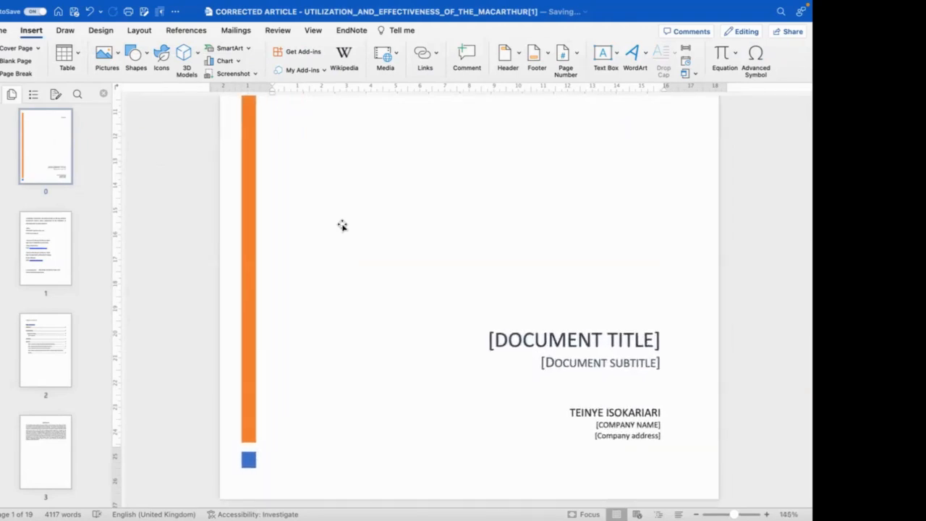
{"action": "scroll", "coordinate": [343, 225], "scroll_direction": "up", "scroll_amount": 10}
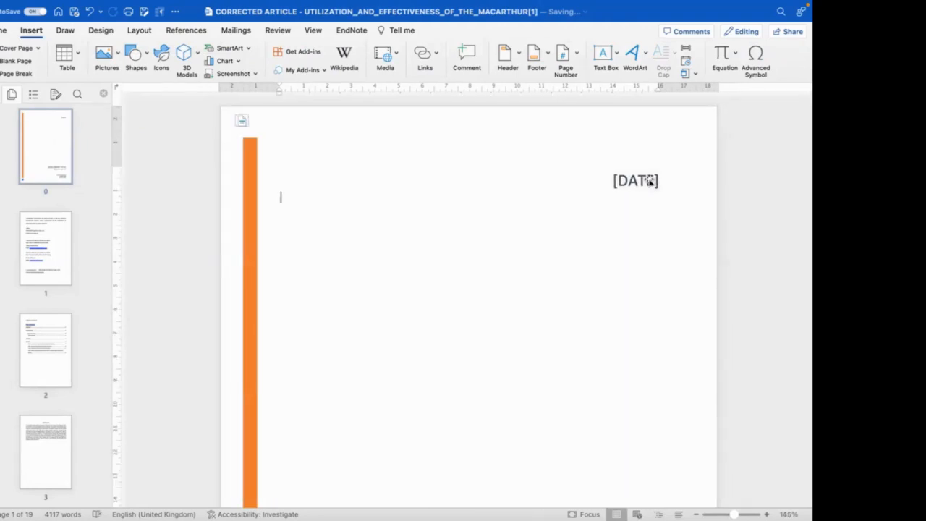
{"action": "left_click", "coordinate": [649, 181]}
{"action": "left_click", "coordinate": [640, 182]}
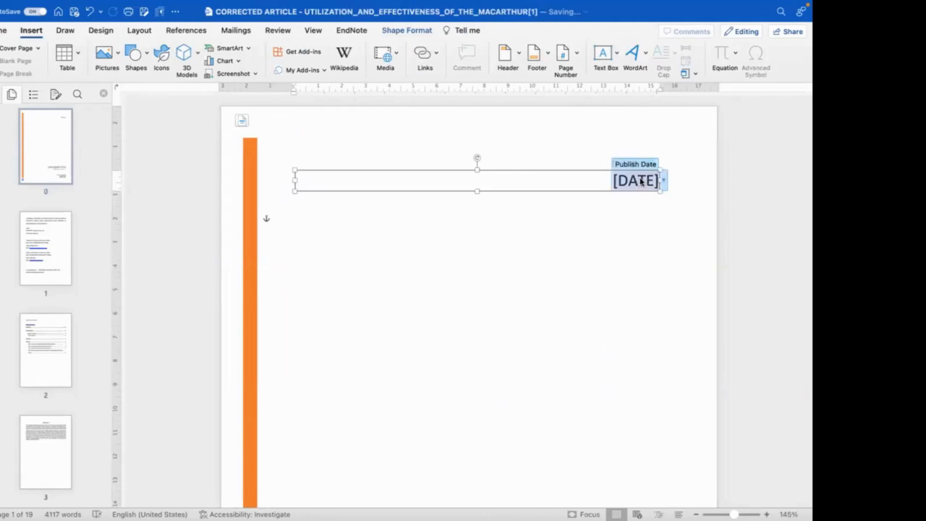
{"action": "left_click", "coordinate": [654, 181]}
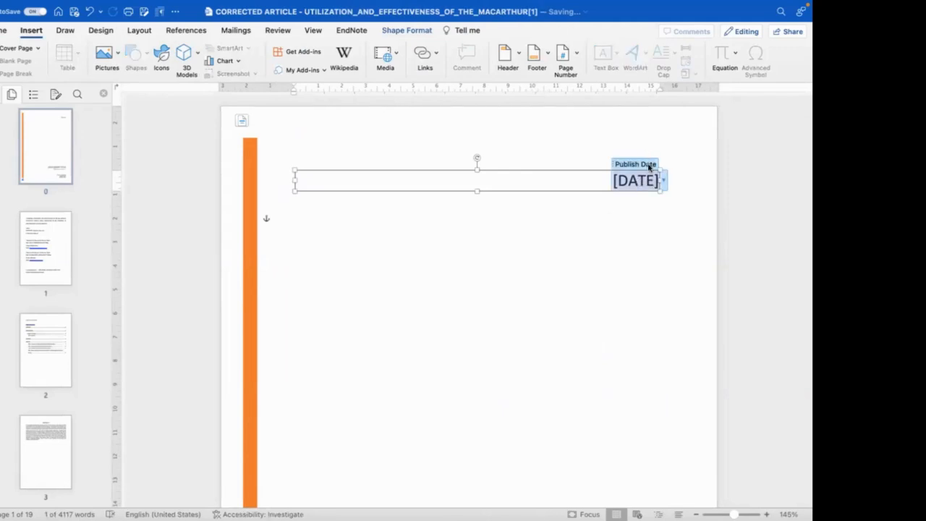
{"action": "left_click", "coordinate": [649, 165]}
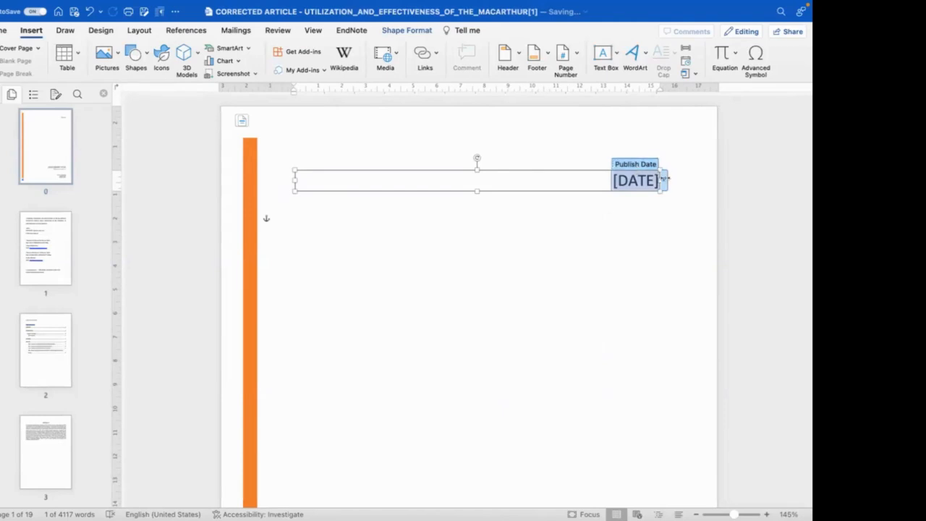
{"action": "left_click", "coordinate": [663, 180]}
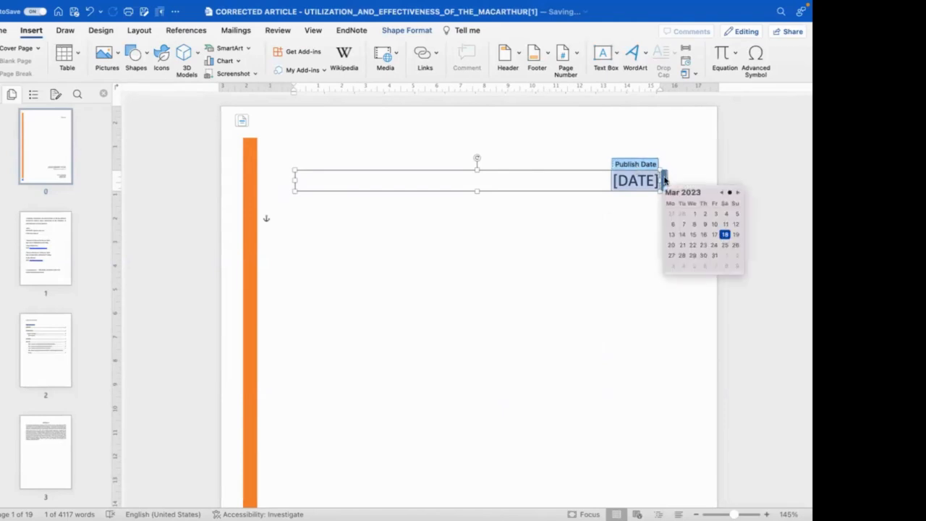
{"action": "left_click", "coordinate": [704, 236]}
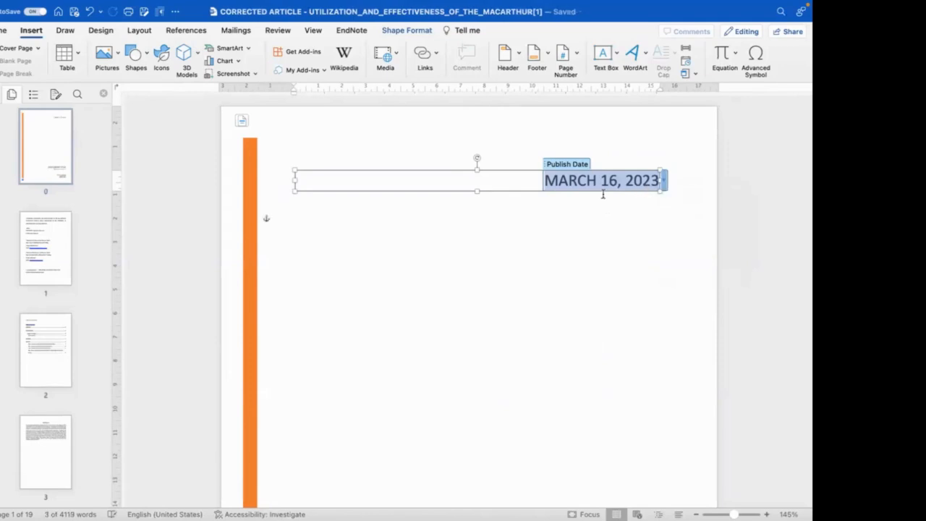
Fill in the cover page title as MWAN RIVERS REPORT and the subtitle as JUNE 2022.
{"action": "scroll", "coordinate": [584, 261], "scroll_direction": "down", "scroll_amount": 5}
{"action": "scroll", "coordinate": [583, 263], "scroll_direction": "down", "scroll_amount": 3}
{"action": "left_click", "coordinate": [646, 306]}
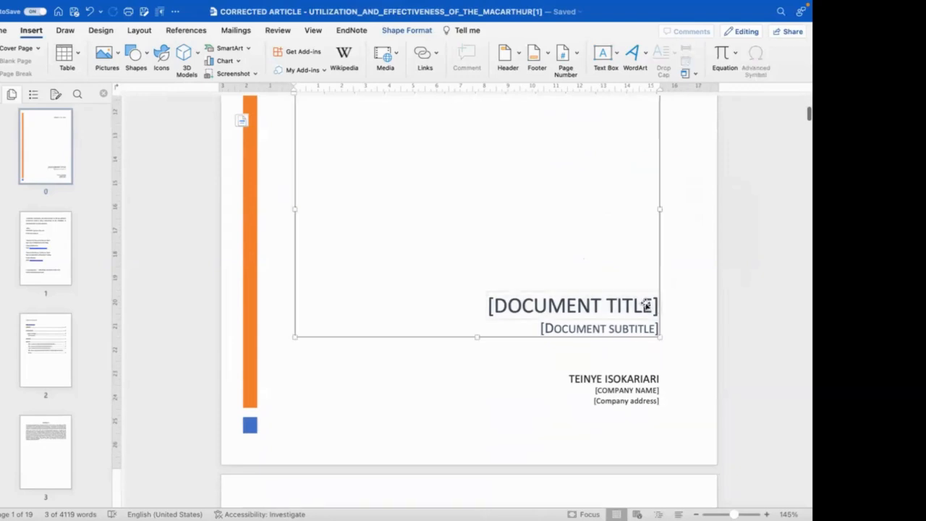
{"action": "left_click", "coordinate": [646, 305]}
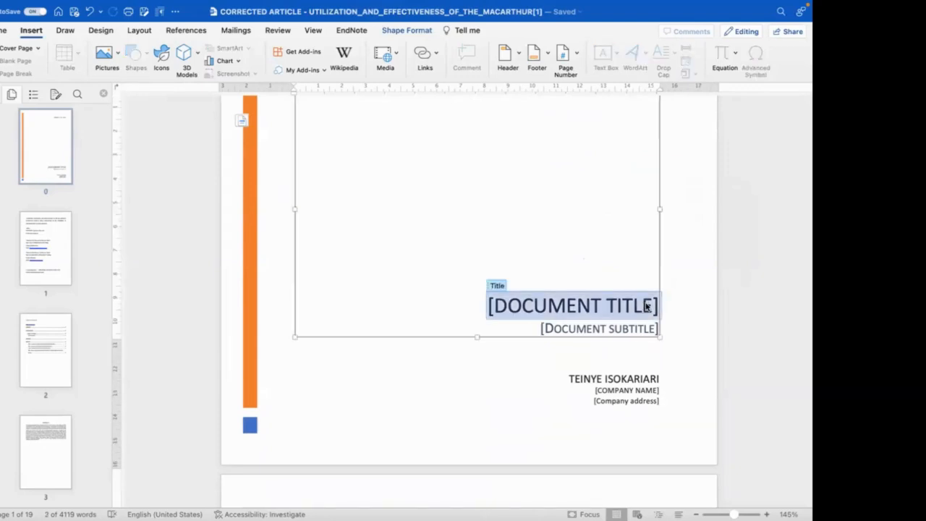
{"action": "type", "text": "MWAN RIVERS REPORT"}
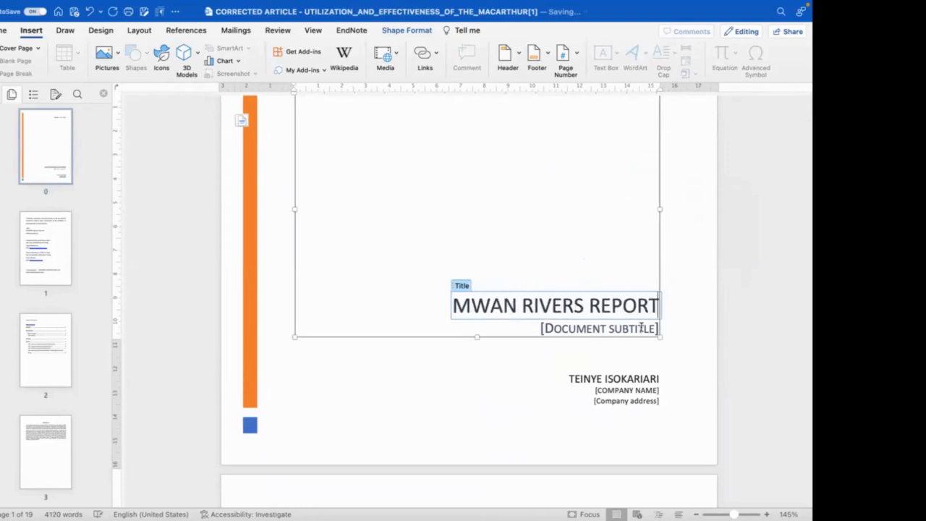
{"action": "left_click", "coordinate": [641, 330]}
{"action": "type", "text": "JUNE 2022"}
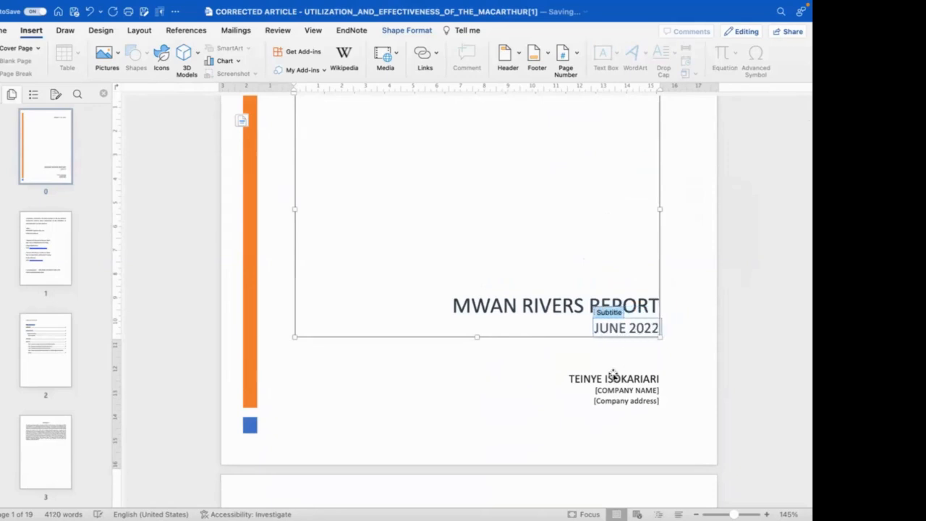
Replace the first name in the cover page's author field with the author's own first name.
{"action": "left_click", "coordinate": [609, 379]}
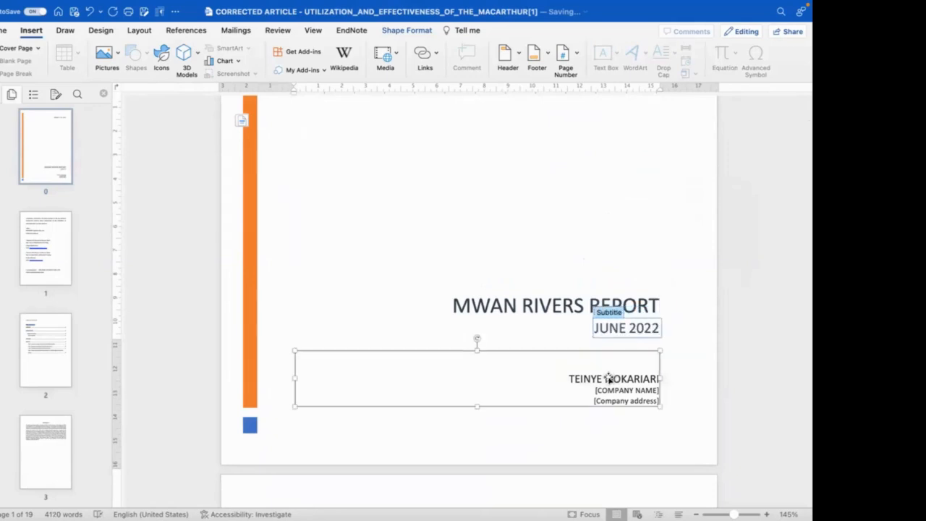
{"action": "left_click", "coordinate": [571, 379]}
{"action": "left_click_drag", "start_coordinate": [571, 379], "coordinate": [604, 378]}
{"action": "type", "text": "OGECHUK"}
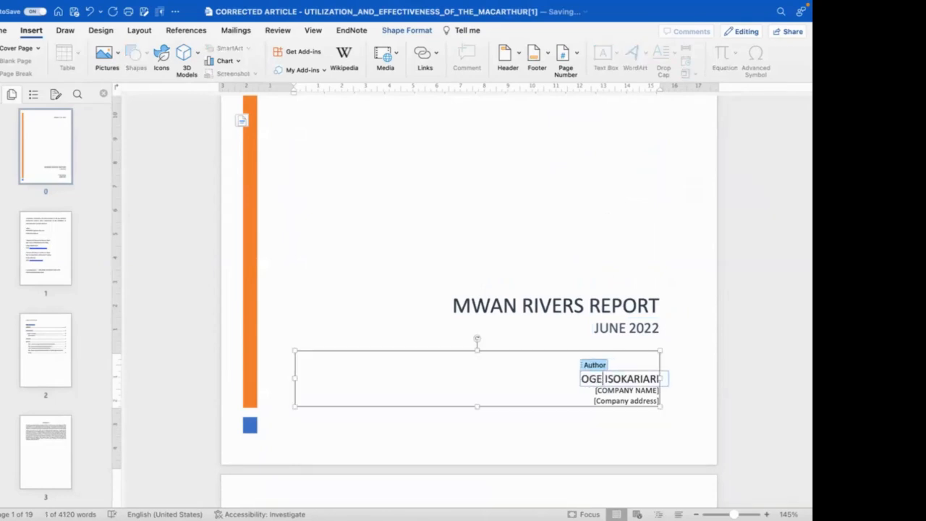
{"action": "type", "text": "WU"}
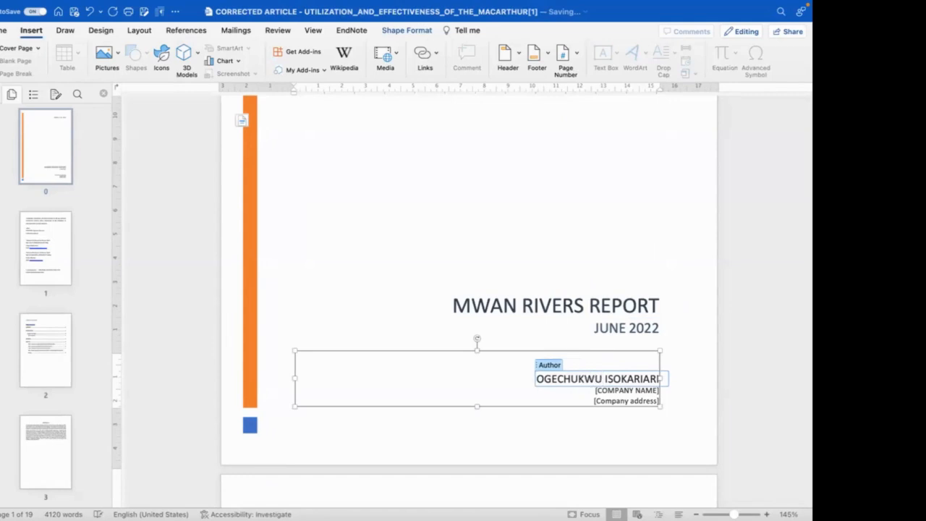
Fill in the cover page's company name as MWAN RIVERS and the company address as RIVERS.
{"action": "left_click", "coordinate": [615, 392]}
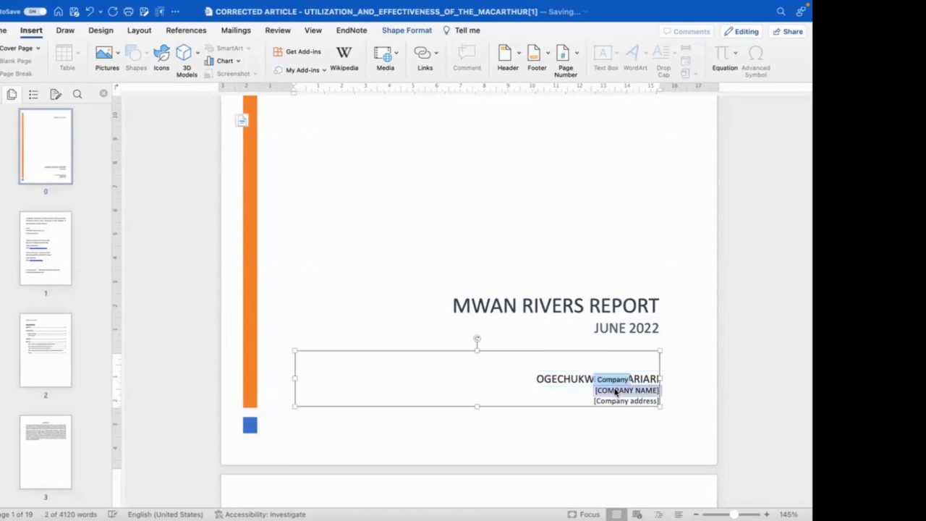
{"action": "type", "text": "MWAN RIVERS"}
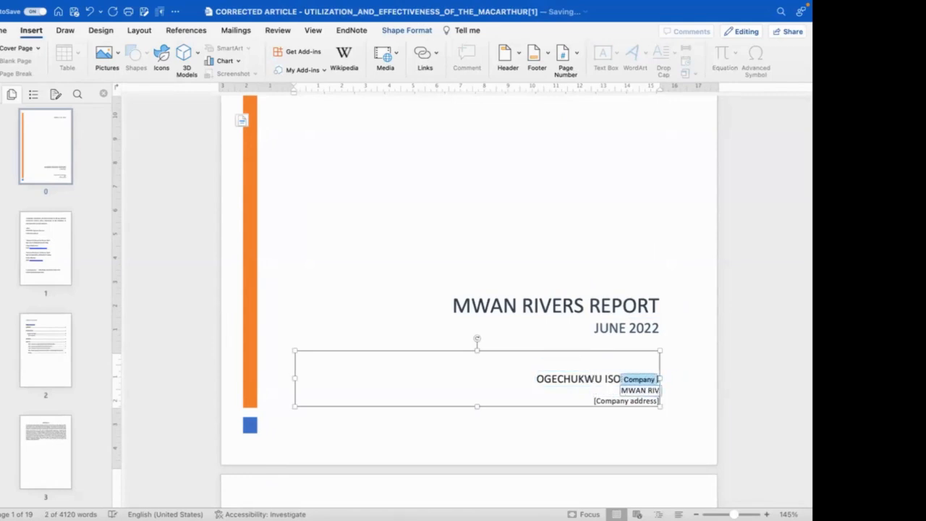
{"action": "left_click", "coordinate": [615, 402]}
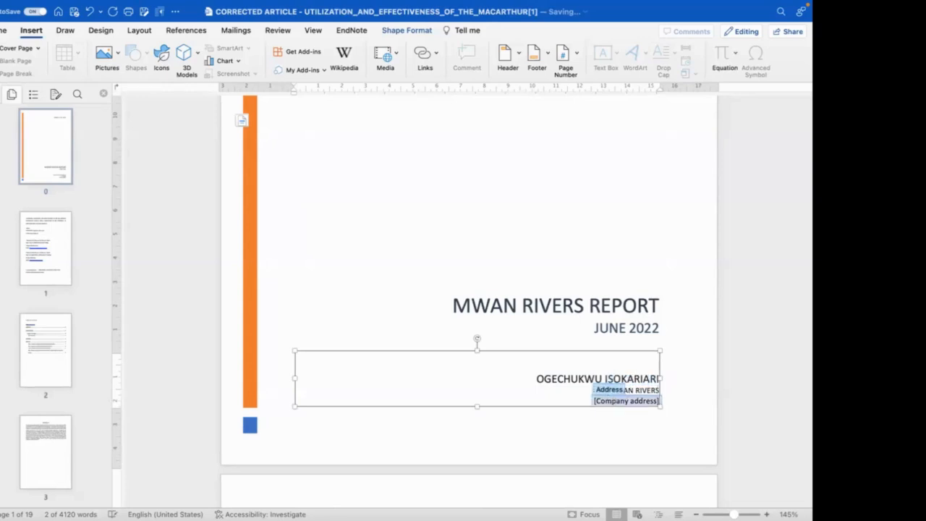
{"action": "key", "text": "BackSpace"}
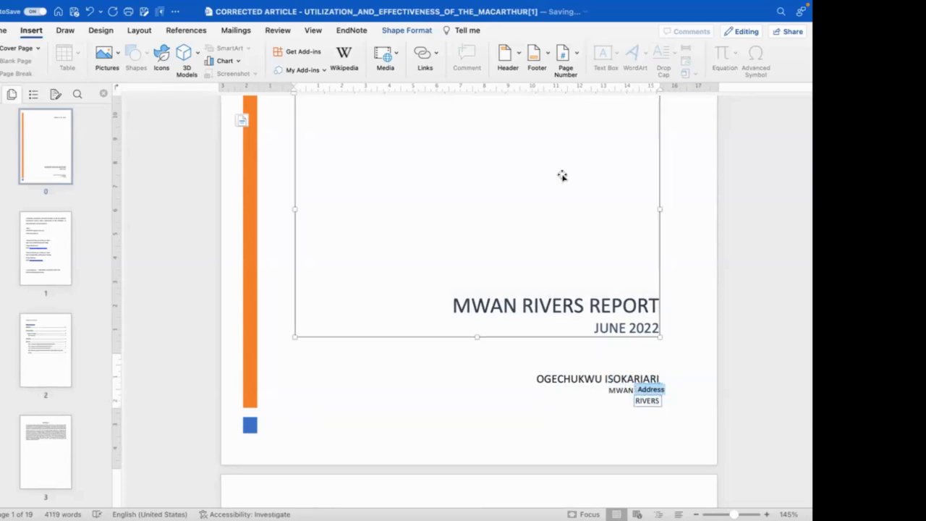
Examine the completed cover page: its date, title, subtitle, author and company details, and the article title page that follows.
{"action": "left_click", "coordinate": [562, 176]}
{"action": "scroll", "coordinate": [561, 176], "scroll_direction": "up", "scroll_amount": 2}
{"action": "scroll", "coordinate": [560, 176], "scroll_direction": "up", "scroll_amount": 3}
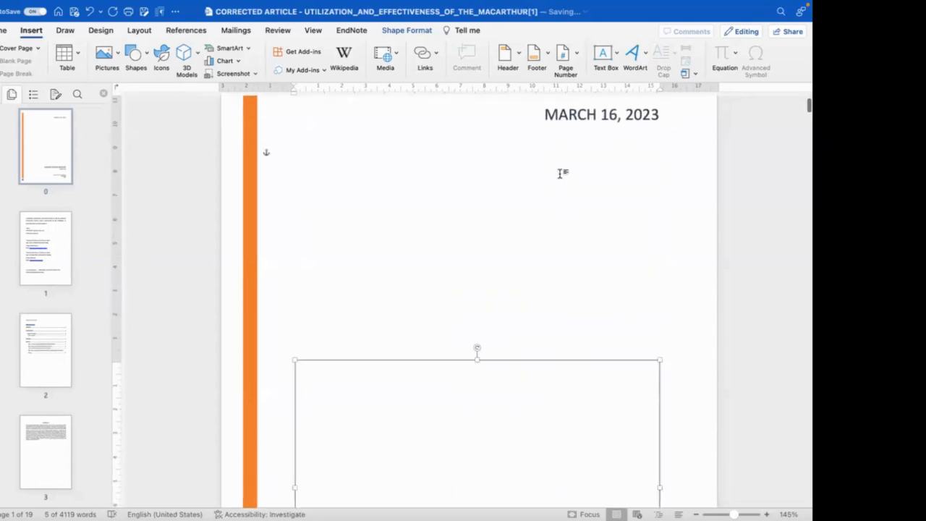
{"action": "scroll", "coordinate": [560, 174], "scroll_direction": "down", "scroll_amount": 8}
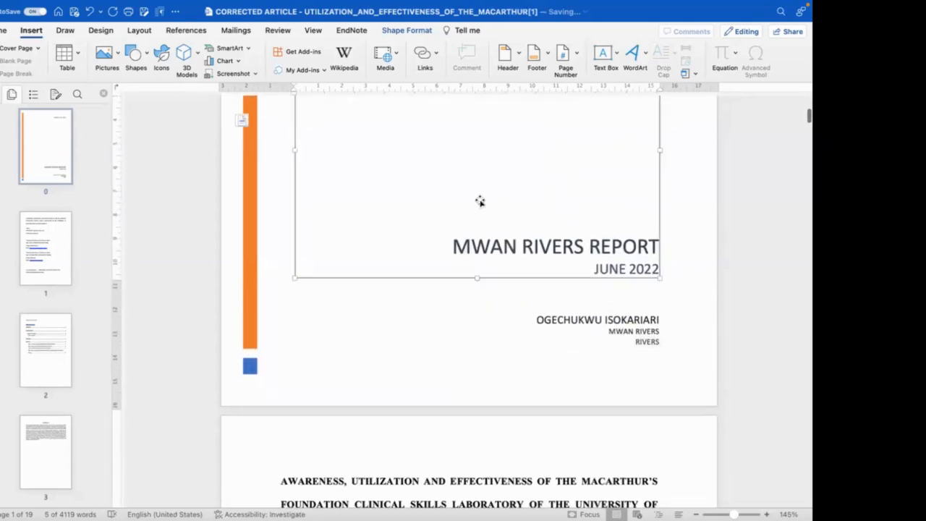
{"action": "left_click", "coordinate": [355, 345]}
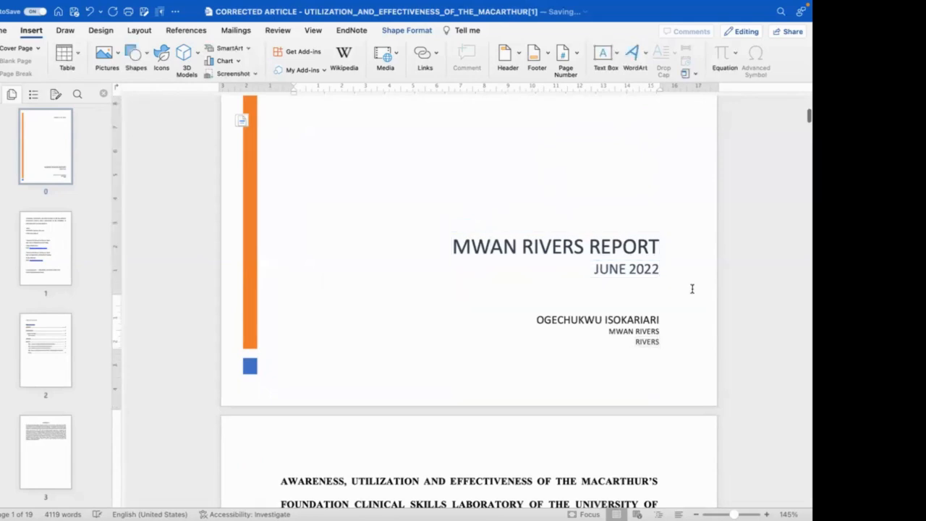
{"action": "scroll", "coordinate": [688, 272], "scroll_direction": "up", "scroll_amount": 8}
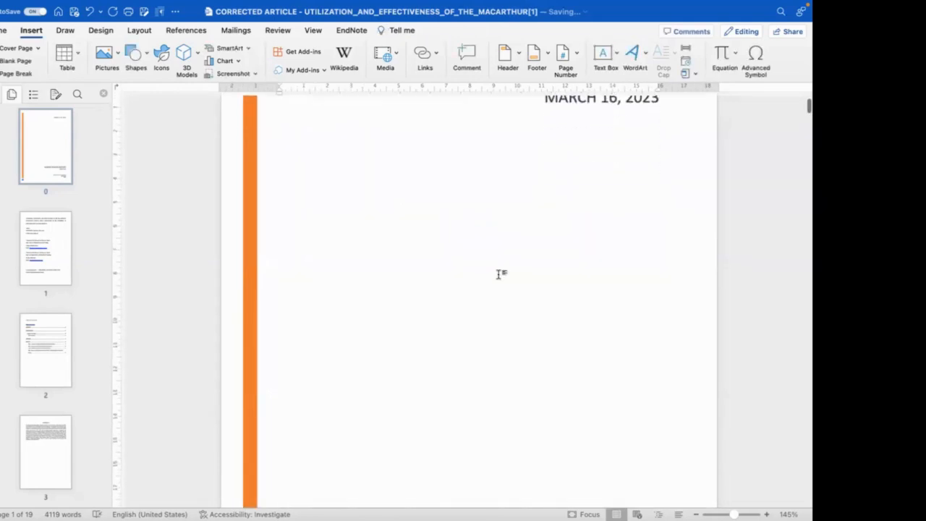
{"action": "scroll", "coordinate": [499, 275], "scroll_direction": "down", "scroll_amount": 8}
{"action": "scroll", "coordinate": [498, 275], "scroll_direction": "up", "scroll_amount": 8}
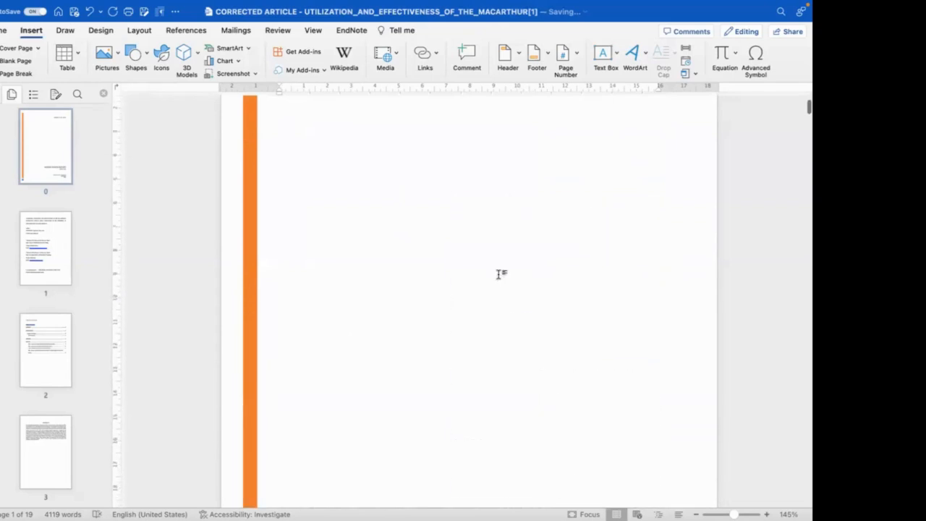
{"action": "scroll", "coordinate": [499, 275], "scroll_direction": "up", "scroll_amount": 5}
{"action": "scroll", "coordinate": [500, 273], "scroll_direction": "down", "scroll_amount": 3}
{"action": "scroll", "coordinate": [499, 273], "scroll_direction": "down", "scroll_amount": 5}
{"action": "scroll", "coordinate": [499, 275], "scroll_direction": "up", "scroll_amount": 1}
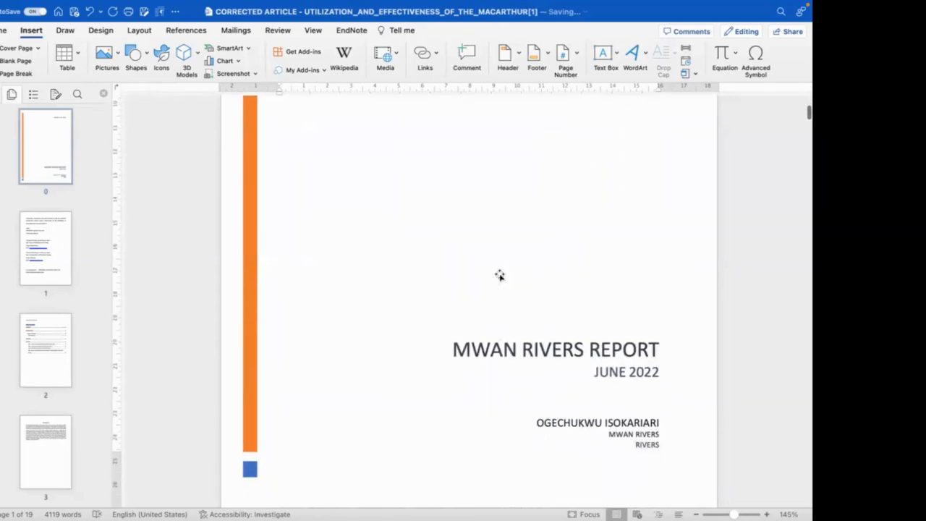
{"action": "scroll", "coordinate": [500, 275], "scroll_direction": "down", "scroll_amount": 5}
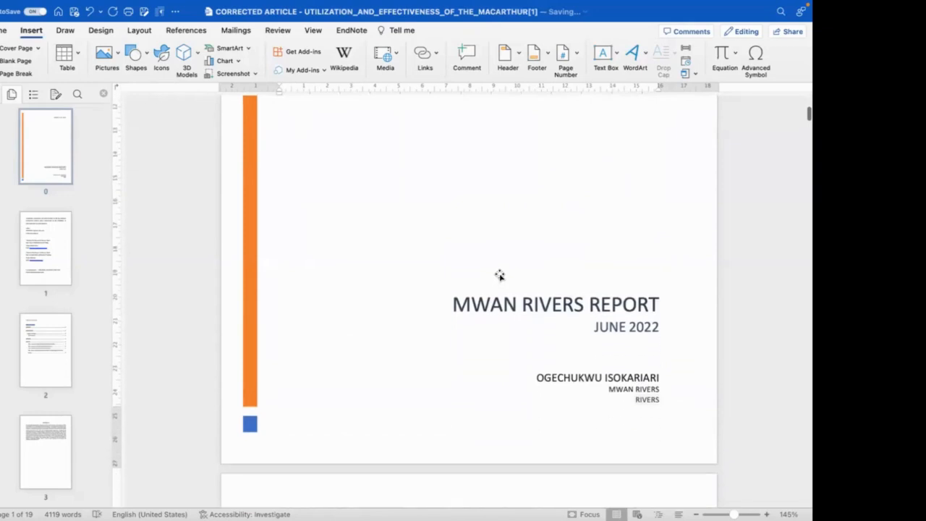
{"action": "scroll", "coordinate": [500, 275], "scroll_direction": "down", "scroll_amount": 2}
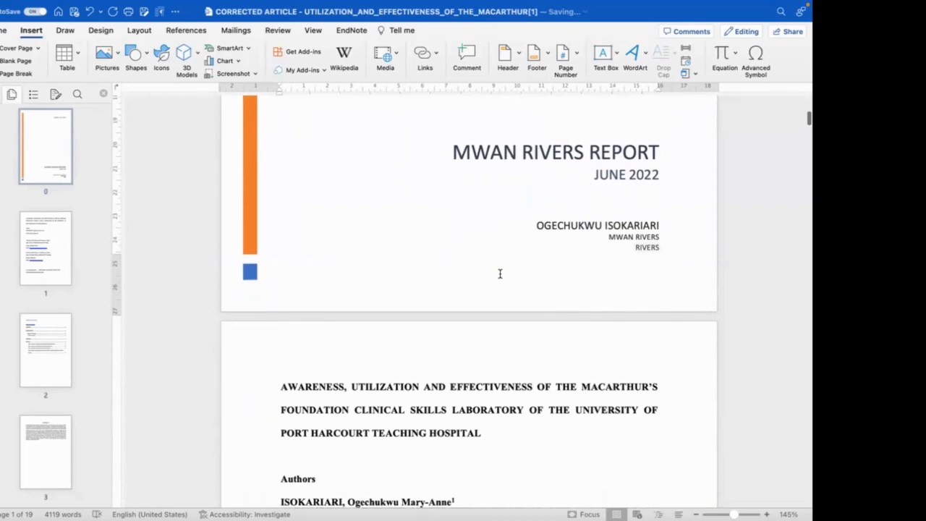
{"action": "scroll", "coordinate": [499, 274], "scroll_direction": "up", "scroll_amount": 20}
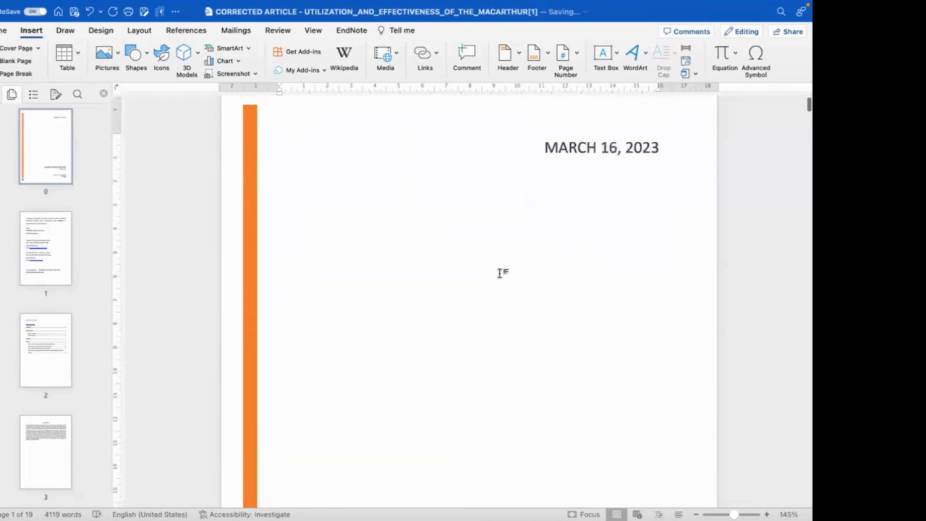
{"action": "scroll", "coordinate": [499, 273], "scroll_direction": "down", "scroll_amount": 20}
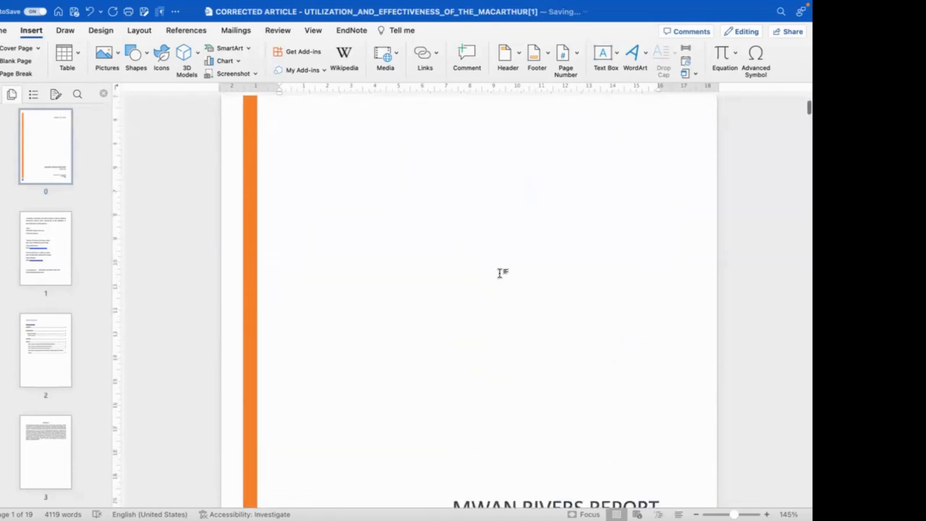
{"action": "scroll", "coordinate": [500, 273], "scroll_direction": "up", "scroll_amount": 6}
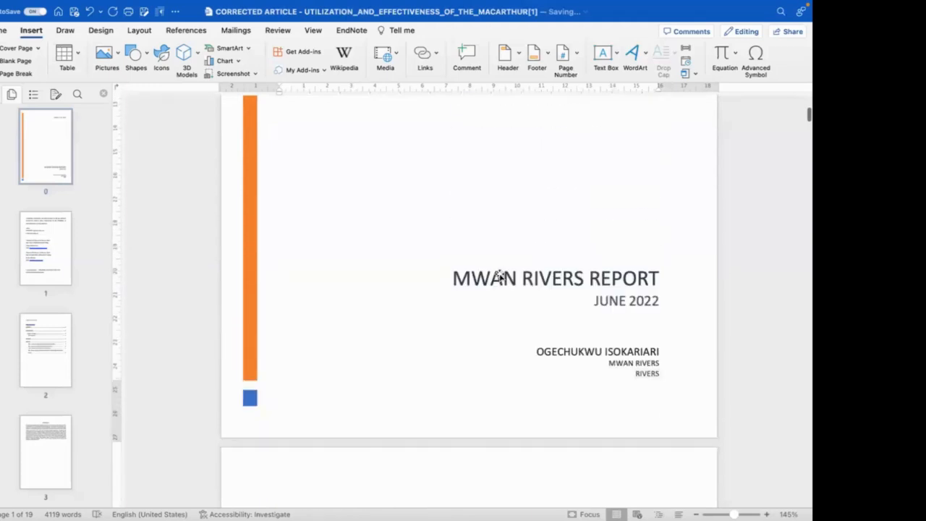
{"action": "scroll", "coordinate": [500, 275], "scroll_direction": "down", "scroll_amount": 1}
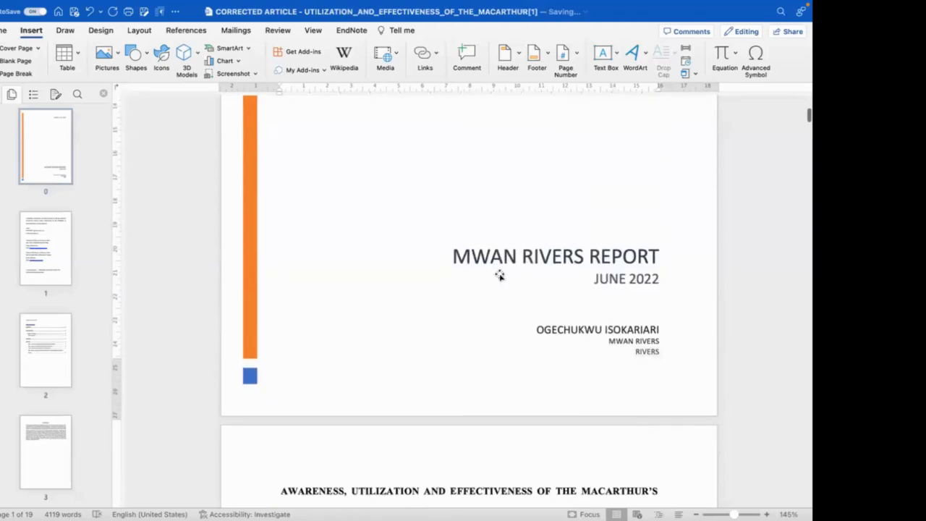
{"action": "scroll", "coordinate": [499, 275], "scroll_direction": "down", "scroll_amount": 10}
{"action": "scroll", "coordinate": [499, 273], "scroll_direction": "down", "scroll_amount": 2}
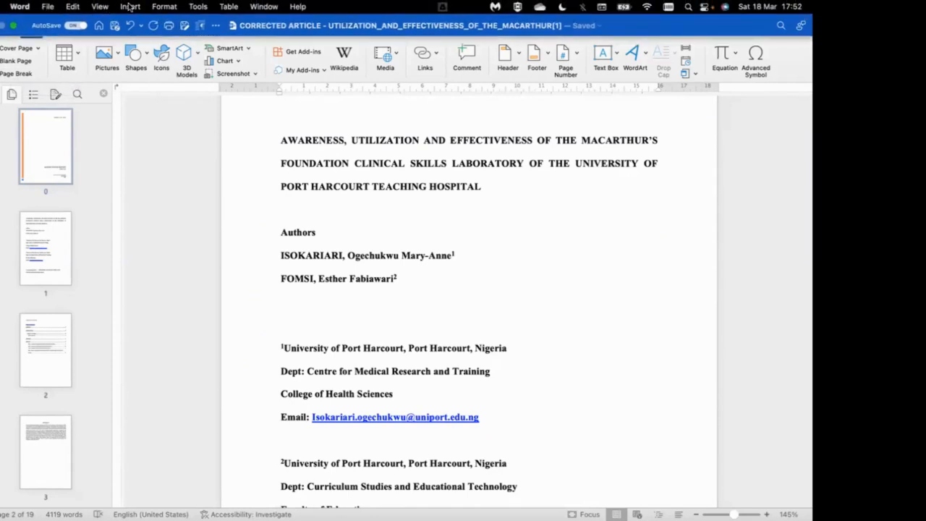
{"action": "left_click", "coordinate": [130, 7]}
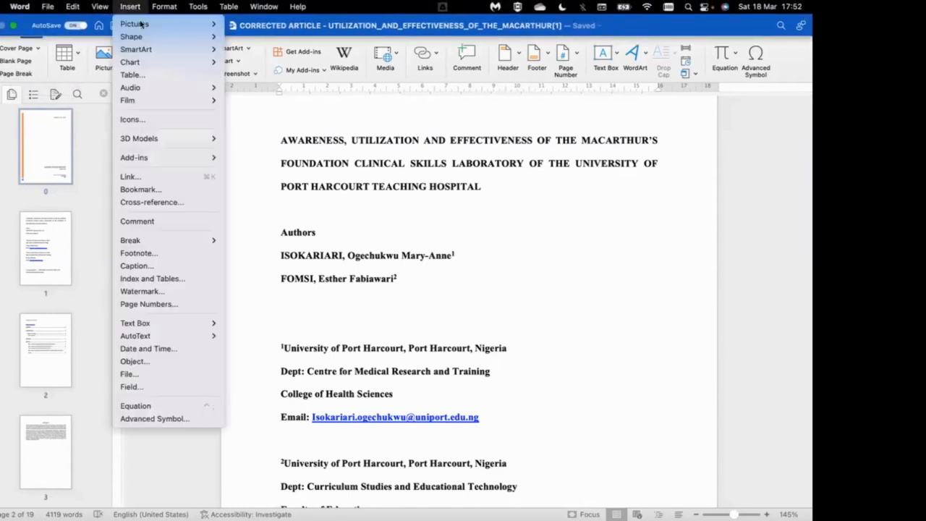
{"action": "mouse_move", "coordinate": [159, 242]}
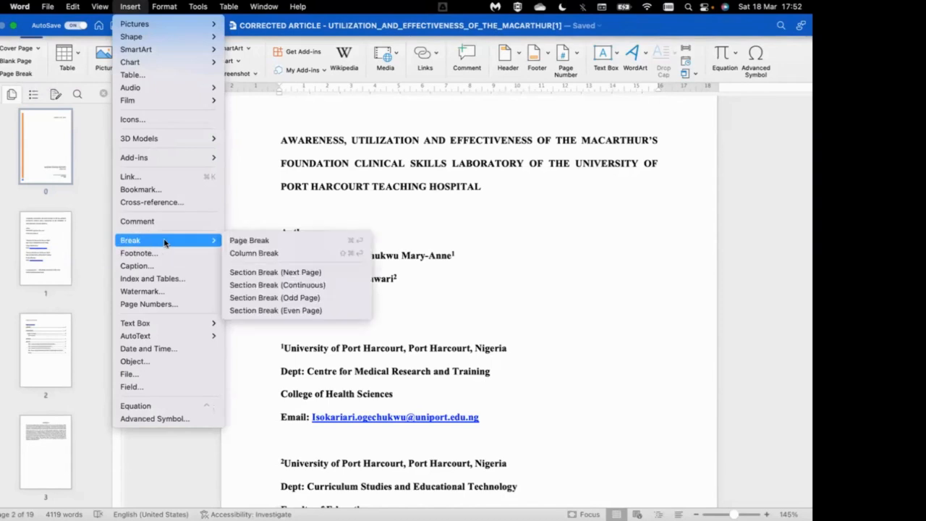
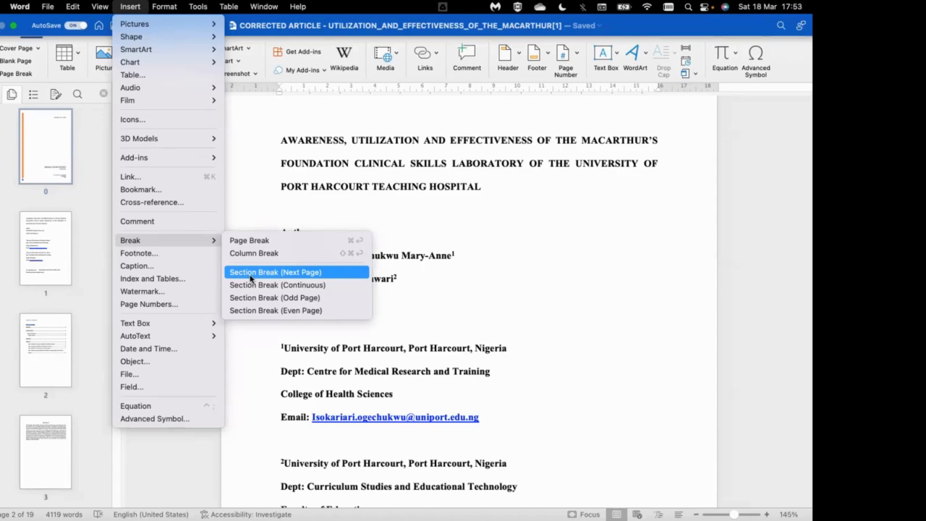
{"action": "left_click", "coordinate": [444, 250]}
Insert a next-page section break before the article title that follows the cover page.
{"action": "scroll", "coordinate": [443, 262], "scroll_direction": "down", "scroll_amount": 2}
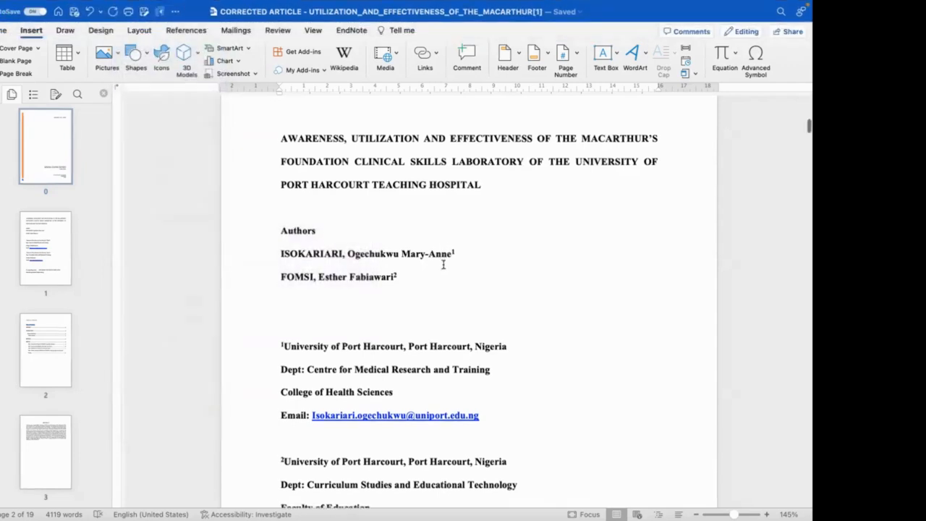
{"action": "scroll", "coordinate": [443, 265], "scroll_direction": "down", "scroll_amount": 8}
{"action": "scroll", "coordinate": [444, 264], "scroll_direction": "up", "scroll_amount": 20}
{"action": "scroll", "coordinate": [444, 265], "scroll_direction": "down", "scroll_amount": 20}
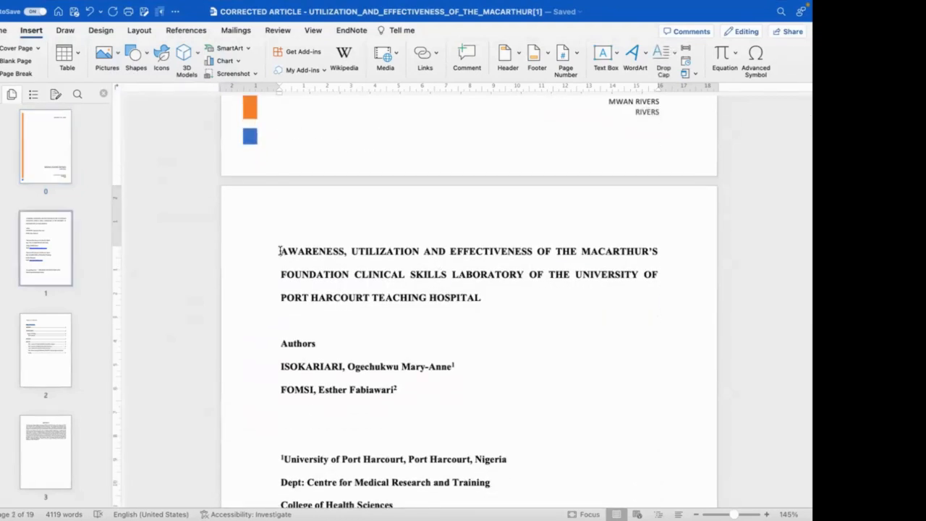
{"action": "left_click", "coordinate": [279, 251]}
{"action": "scroll", "coordinate": [405, 287], "scroll_direction": "down", "scroll_amount": 20}
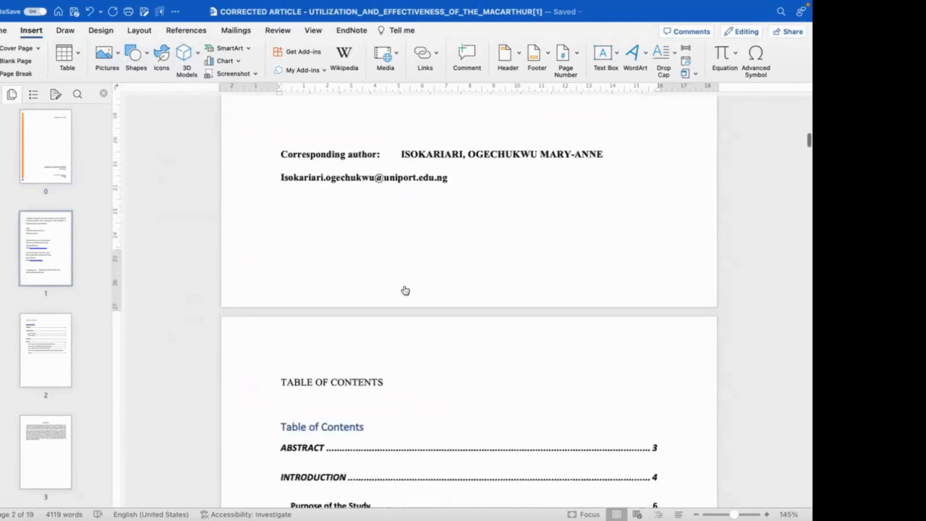
{"action": "scroll", "coordinate": [404, 290], "scroll_direction": "down", "scroll_amount": 10}
{"action": "scroll", "coordinate": [405, 288], "scroll_direction": "up", "scroll_amount": 10}
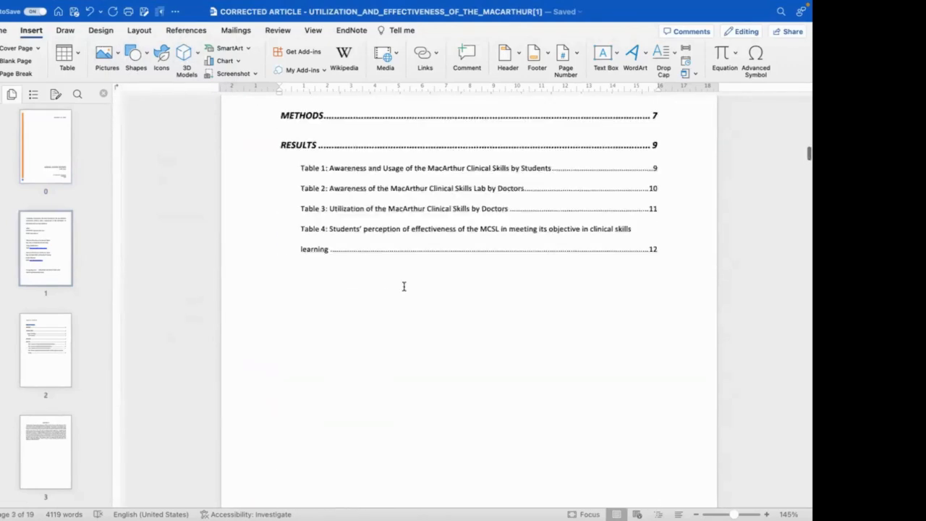
{"action": "scroll", "coordinate": [404, 287], "scroll_direction": "up", "scroll_amount": 20}
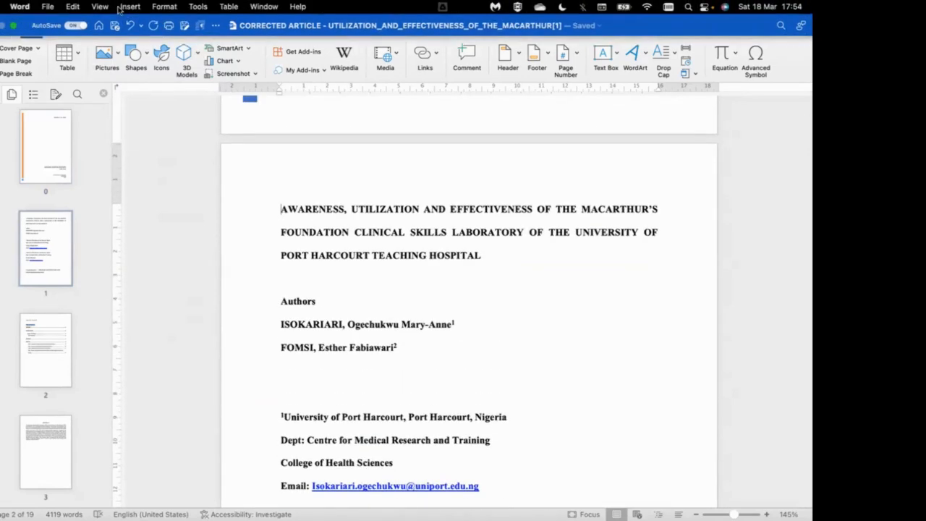
{"action": "left_click", "coordinate": [130, 6]}
{"action": "mouse_move", "coordinate": [185, 242]}
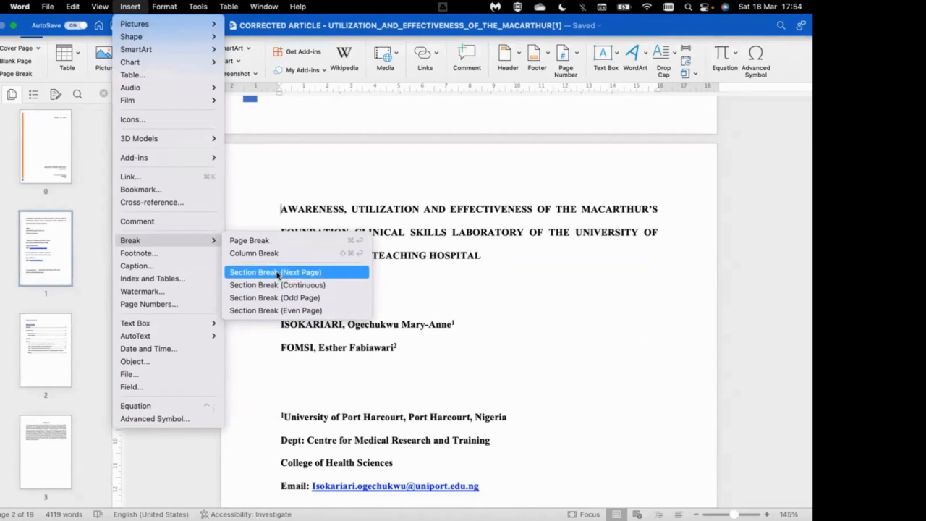
{"action": "left_click", "coordinate": [277, 273]}
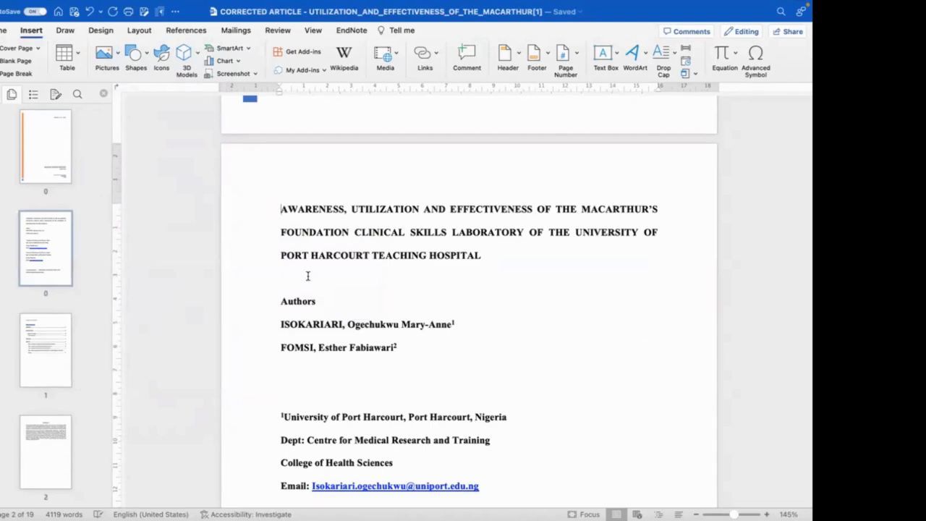
Insert a next-page section break before the INTRODUCTION heading.
{"action": "scroll", "coordinate": [308, 275], "scroll_direction": "down", "scroll_amount": 10}
{"action": "scroll", "coordinate": [307, 276], "scroll_direction": "down", "scroll_amount": 20}
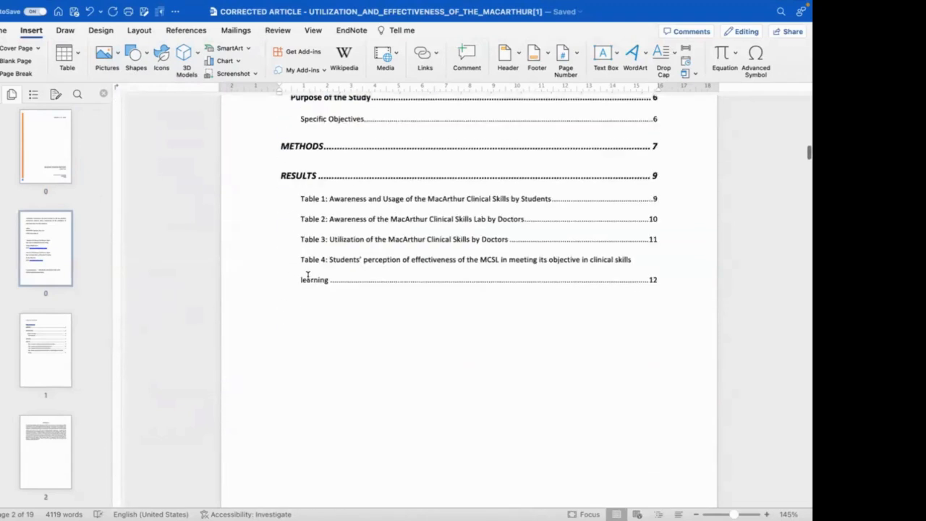
{"action": "scroll", "coordinate": [308, 276], "scroll_direction": "down", "scroll_amount": 15}
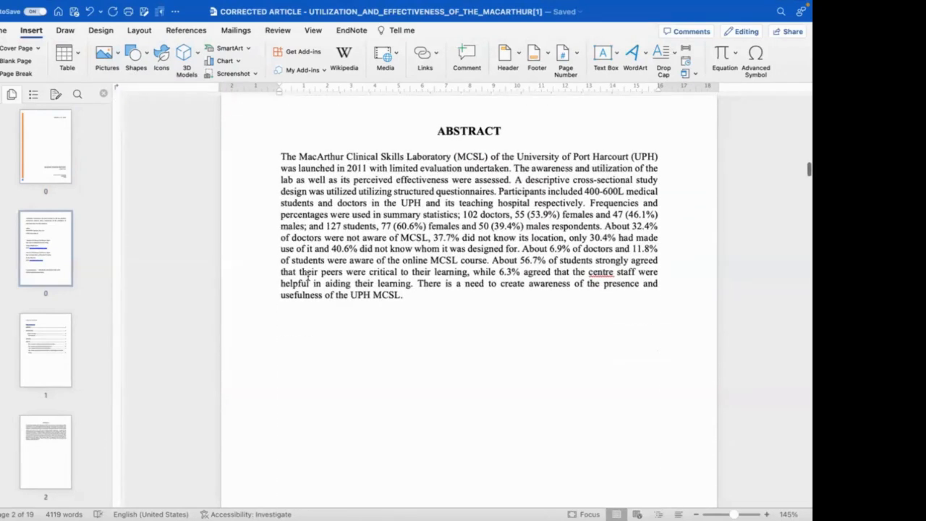
{"action": "scroll", "coordinate": [309, 275], "scroll_direction": "down", "scroll_amount": 4}
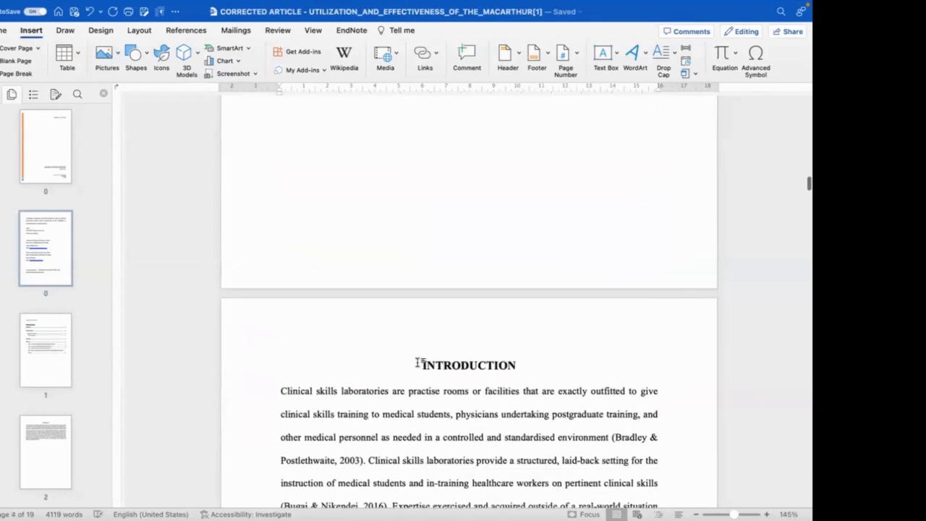
{"action": "left_click", "coordinate": [420, 364]}
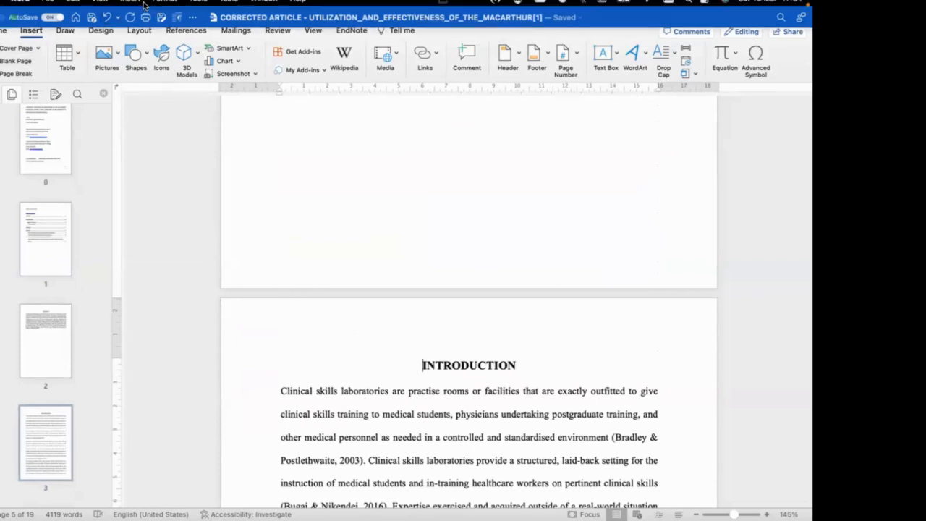
{"action": "left_click", "coordinate": [130, 7]}
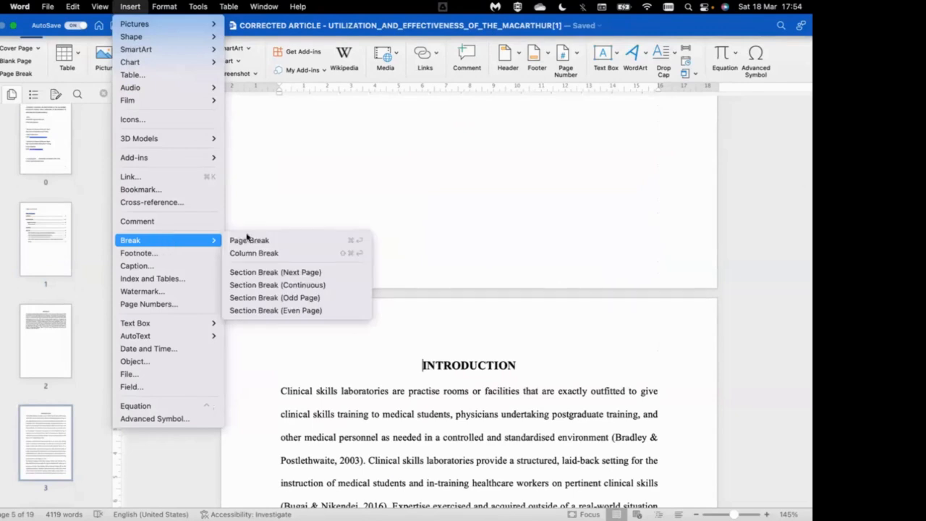
{"action": "left_click", "coordinate": [254, 272]}
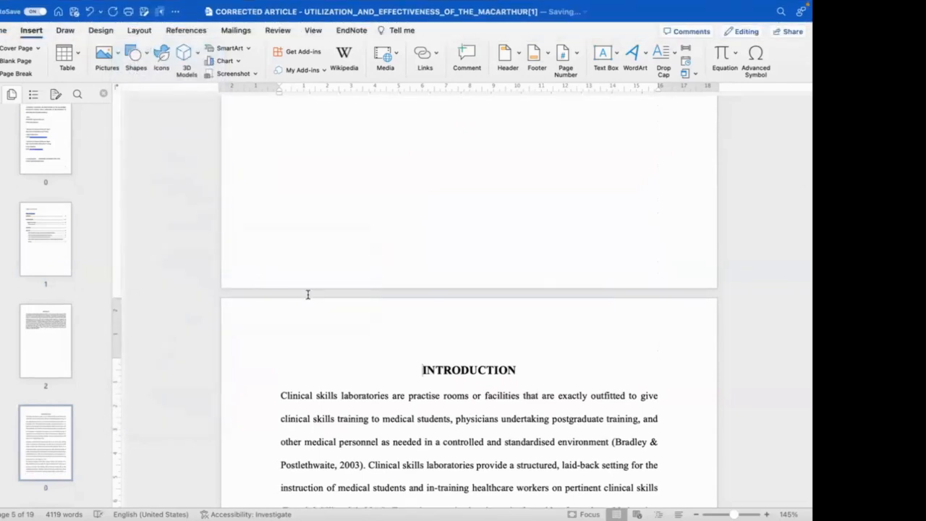
Format the page numbers of the section starting at the article title page as i, ii, iii, starting at i.
{"action": "scroll", "coordinate": [385, 328], "scroll_direction": "up", "scroll_amount": 10}
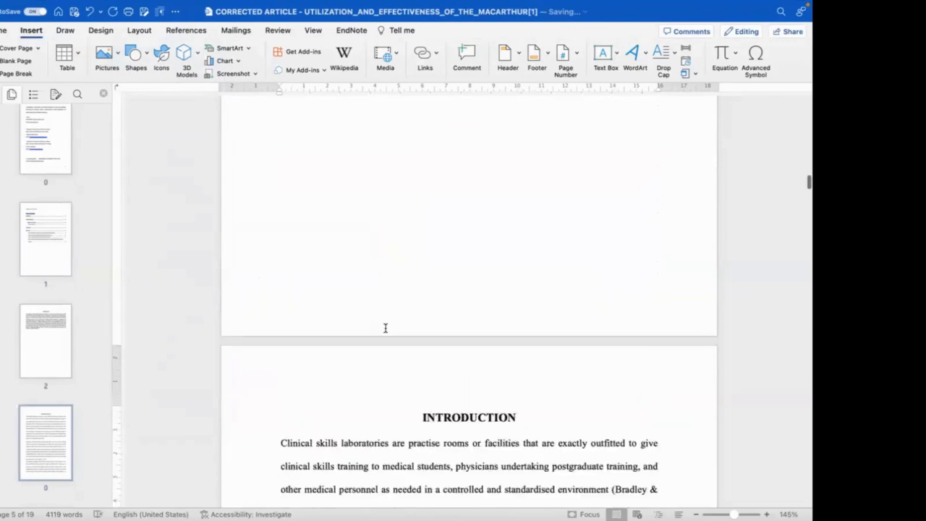
{"action": "scroll", "coordinate": [385, 328], "scroll_direction": "up", "scroll_amount": 15}
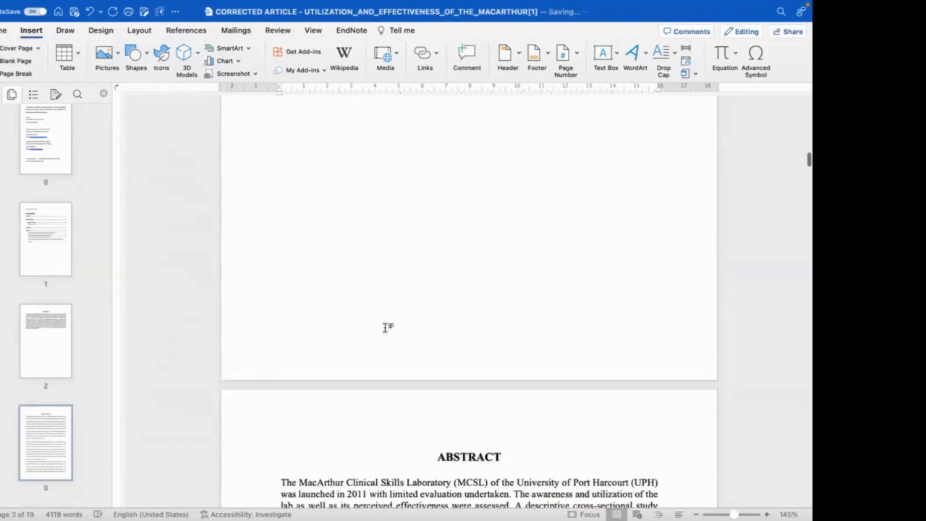
{"action": "scroll", "coordinate": [385, 328], "scroll_direction": "up", "scroll_amount": 6}
{"action": "scroll", "coordinate": [385, 327], "scroll_direction": "down", "scroll_amount": 5}
{"action": "scroll", "coordinate": [386, 328], "scroll_direction": "down", "scroll_amount": 1}
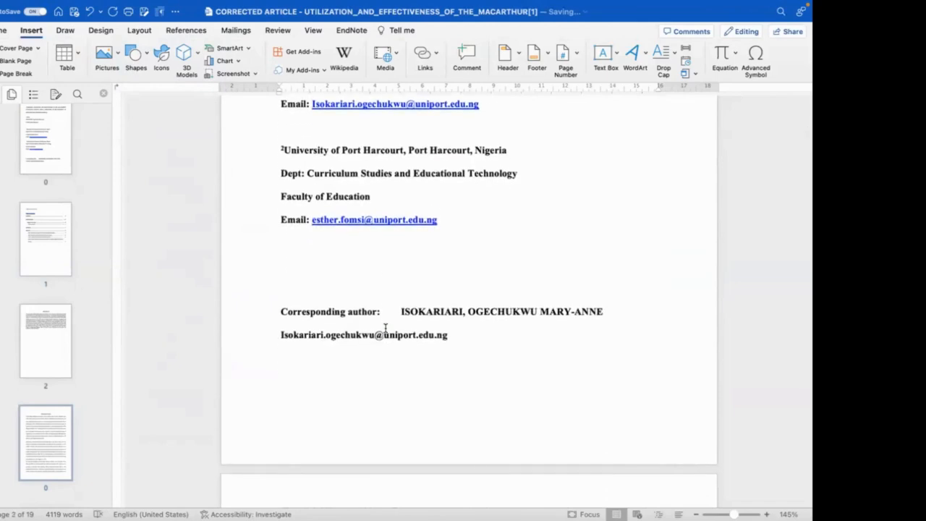
{"action": "scroll", "coordinate": [381, 305], "scroll_direction": "up", "scroll_amount": 10}
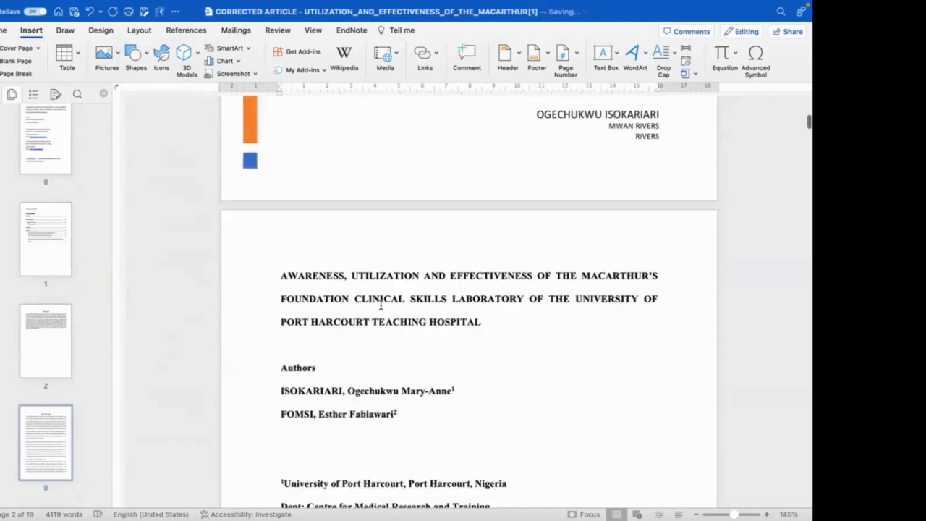
{"action": "scroll", "coordinate": [418, 263], "scroll_direction": "down", "scroll_amount": 10}
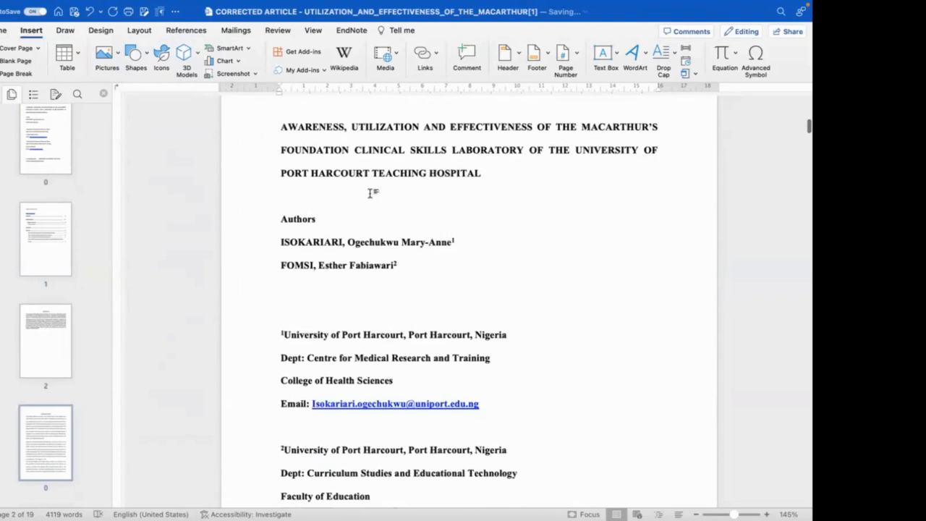
{"action": "scroll", "coordinate": [368, 188], "scroll_direction": "up", "scroll_amount": 1}
{"action": "scroll", "coordinate": [252, 61], "scroll_direction": "up", "scroll_amount": 1}
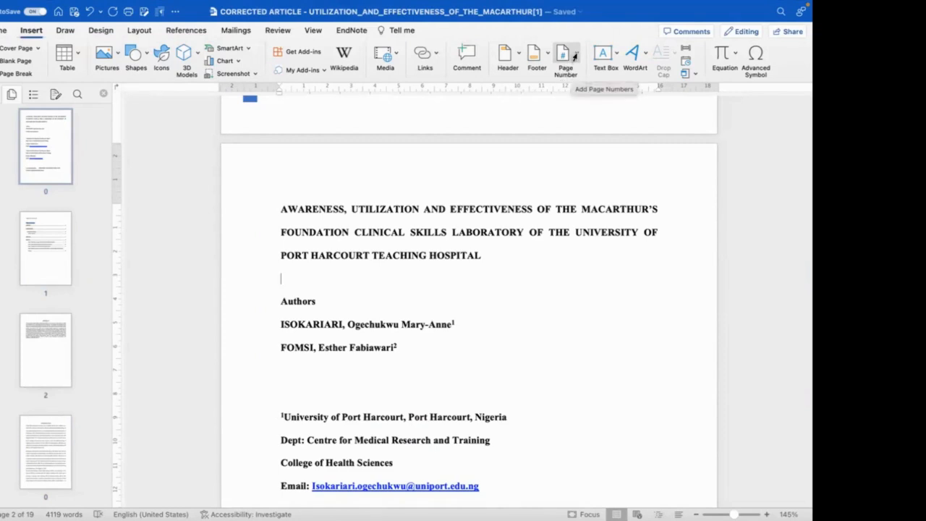
{"action": "left_click", "coordinate": [575, 57]}
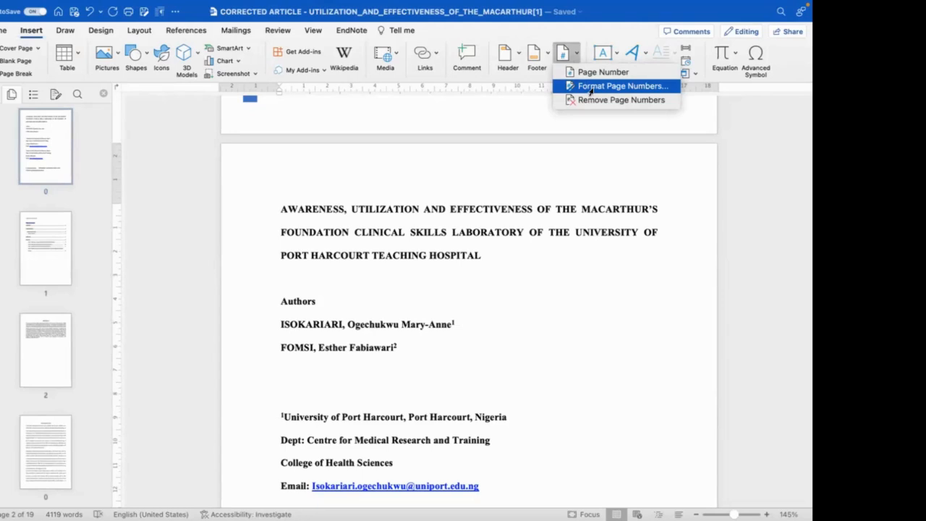
{"action": "left_click", "coordinate": [590, 87]}
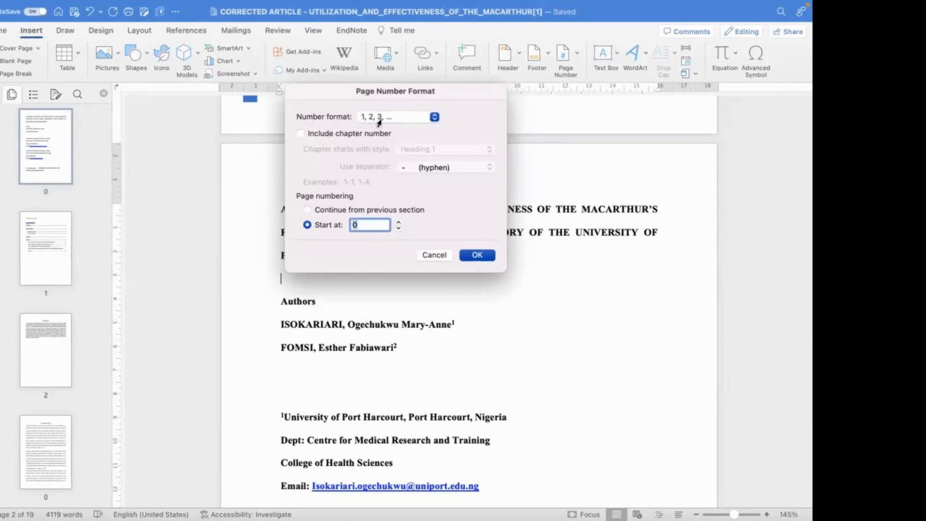
{"action": "left_click", "coordinate": [433, 118]}
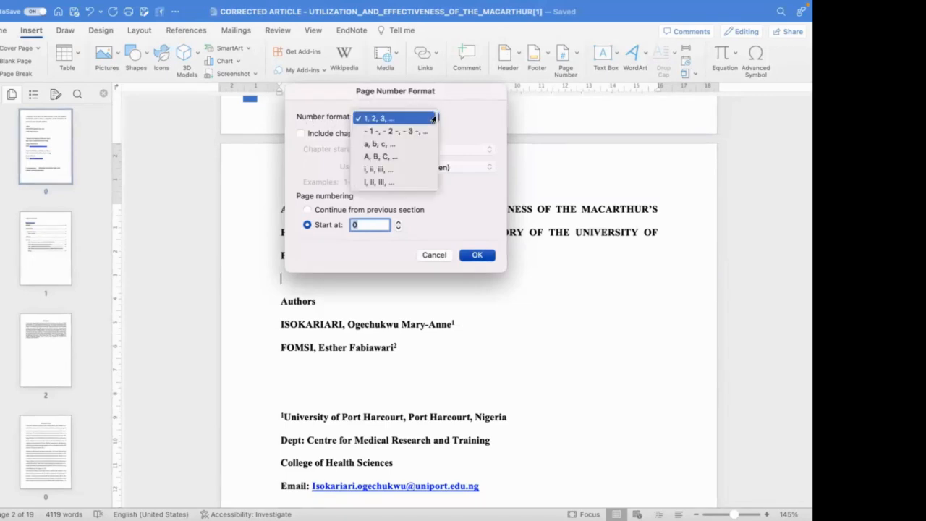
{"action": "left_click", "coordinate": [370, 171]}
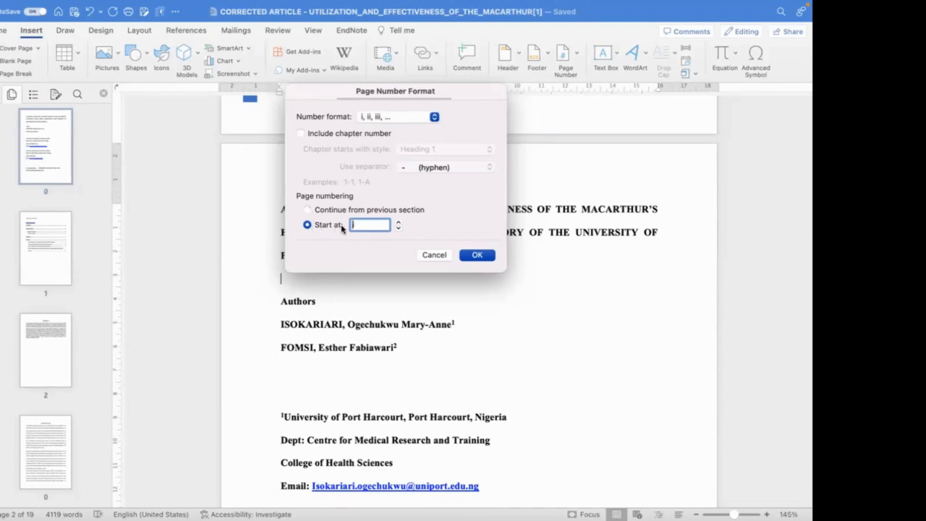
{"action": "left_click", "coordinate": [477, 255]}
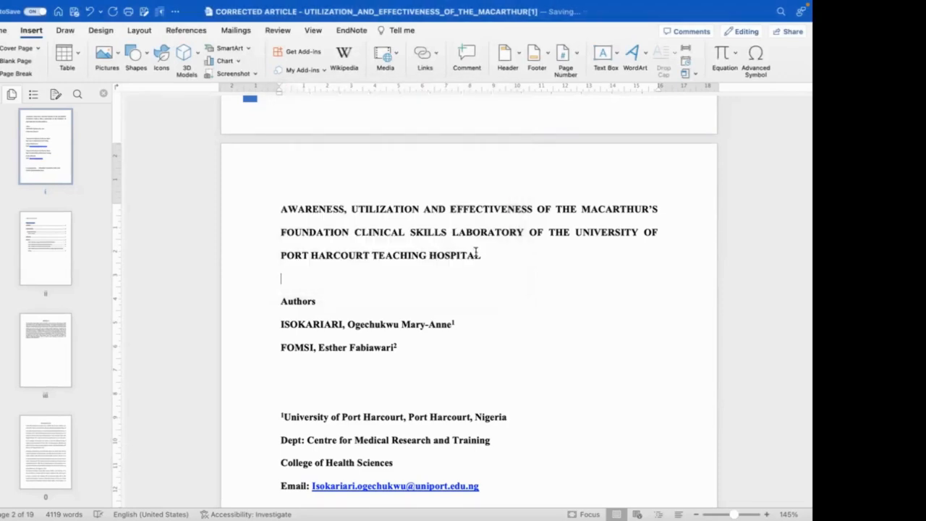
Check the front-matter pages and the page number format settings of their section.
{"action": "scroll", "coordinate": [476, 253], "scroll_direction": "down", "scroll_amount": 10}
{"action": "scroll", "coordinate": [476, 252], "scroll_direction": "up", "scroll_amount": 12}
{"action": "scroll", "coordinate": [478, 255], "scroll_direction": "down", "scroll_amount": 5}
{"action": "scroll", "coordinate": [477, 255], "scroll_direction": "down", "scroll_amount": 20}
{"action": "scroll", "coordinate": [477, 254], "scroll_direction": "up", "scroll_amount": 15}
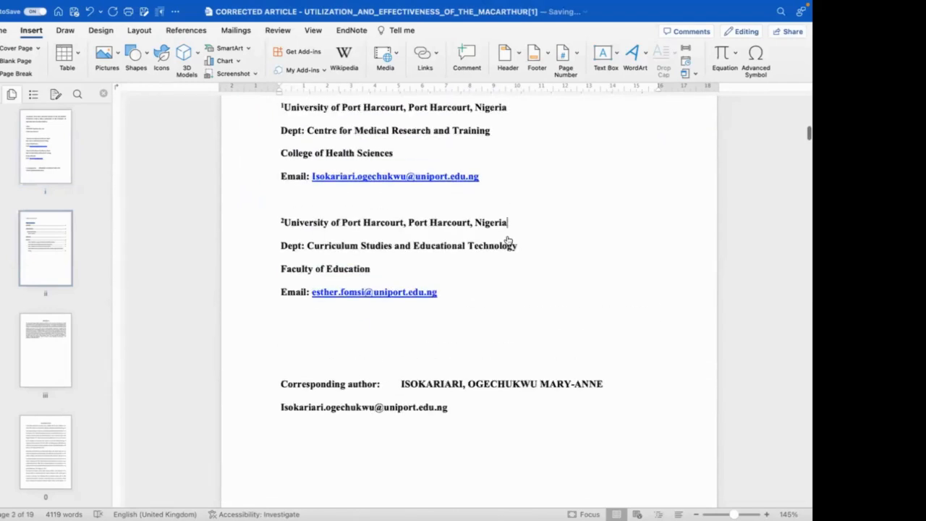
{"action": "left_click", "coordinate": [577, 57]}
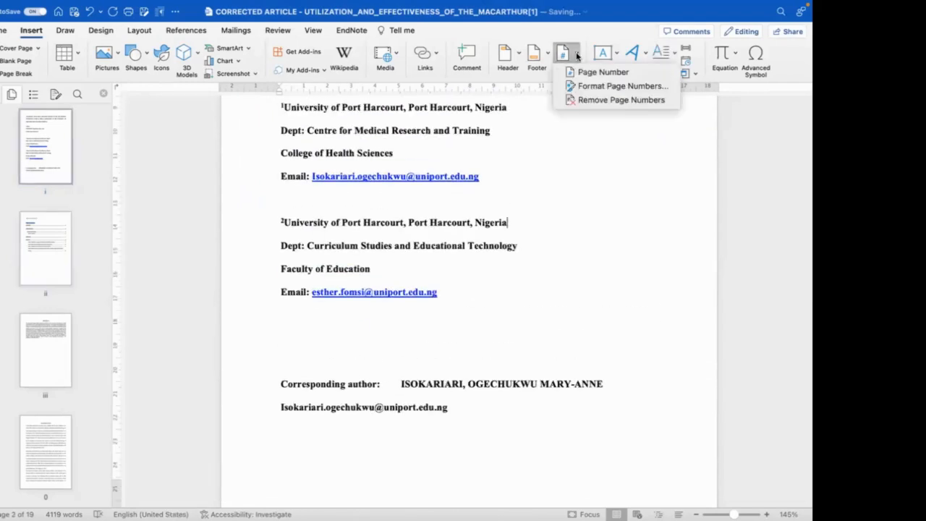
{"action": "left_click", "coordinate": [592, 89]}
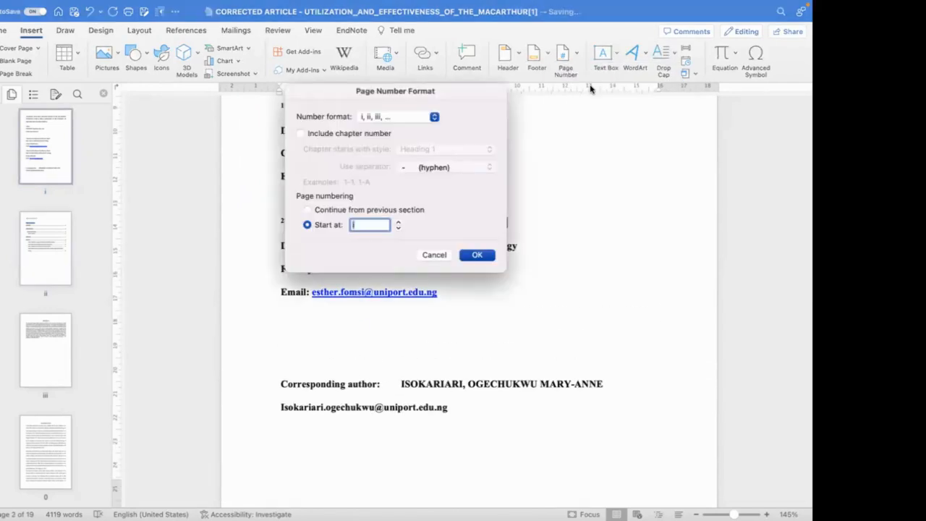
{"action": "left_click", "coordinate": [474, 254]}
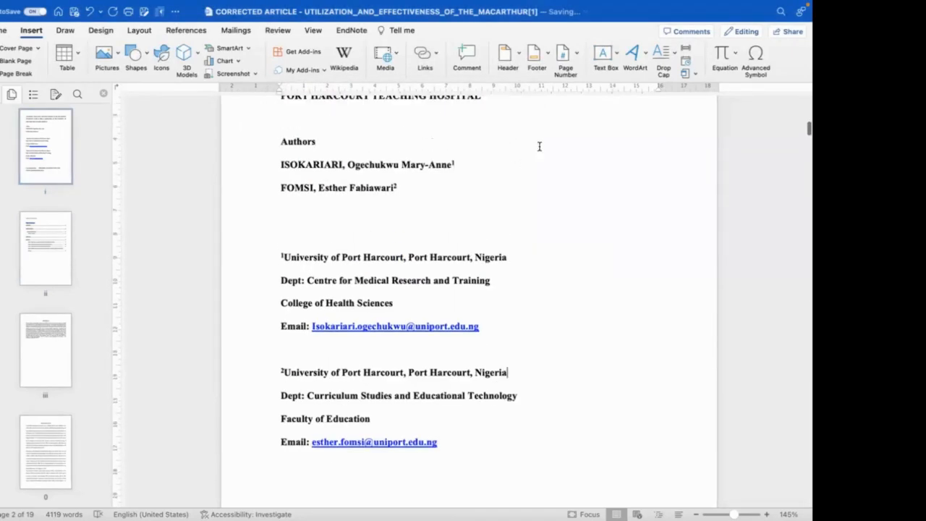
Insert centred page numbers in the footer of the front-matter section, including on its first page.
{"action": "left_click", "coordinate": [577, 55]}
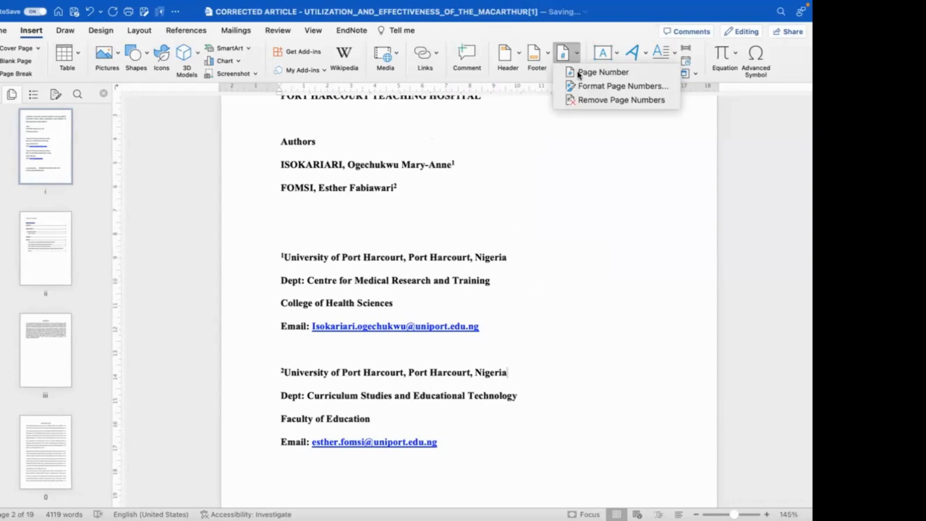
{"action": "left_click", "coordinate": [579, 72]}
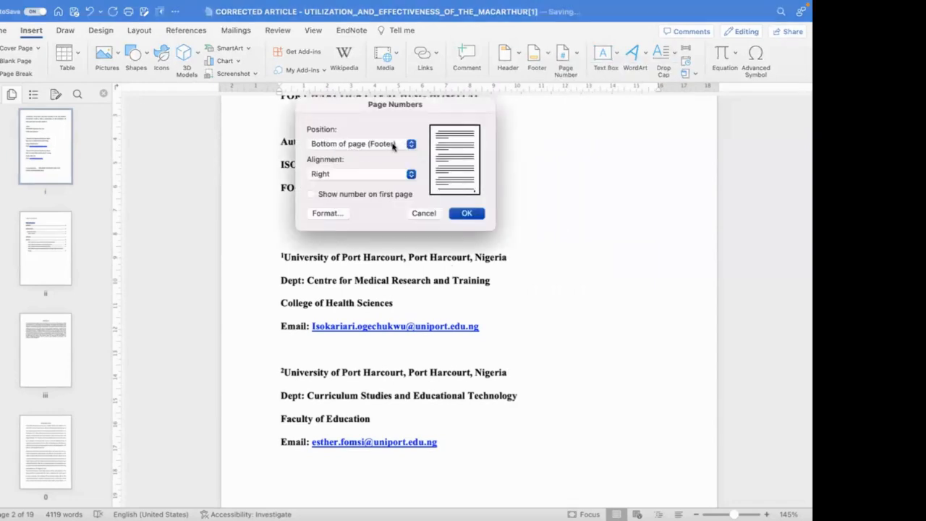
{"action": "left_click", "coordinate": [410, 175]}
{"action": "left_click", "coordinate": [388, 162]}
{"action": "left_click", "coordinate": [312, 195]}
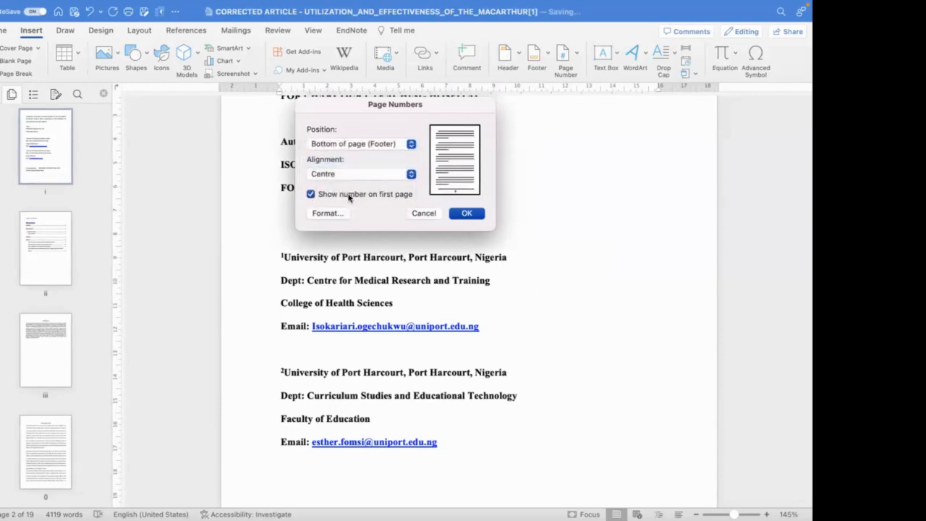
{"action": "left_click", "coordinate": [462, 214]}
Check the footer page numbers from the article title page through the first INTRODUCTION page.
{"action": "scroll", "coordinate": [469, 239], "scroll_direction": "down", "scroll_amount": 8}
{"action": "scroll", "coordinate": [476, 259], "scroll_direction": "down", "scroll_amount": 3}
{"action": "left_click", "coordinate": [471, 354]}
{"action": "scroll", "coordinate": [471, 356], "scroll_direction": "down", "scroll_amount": 20}
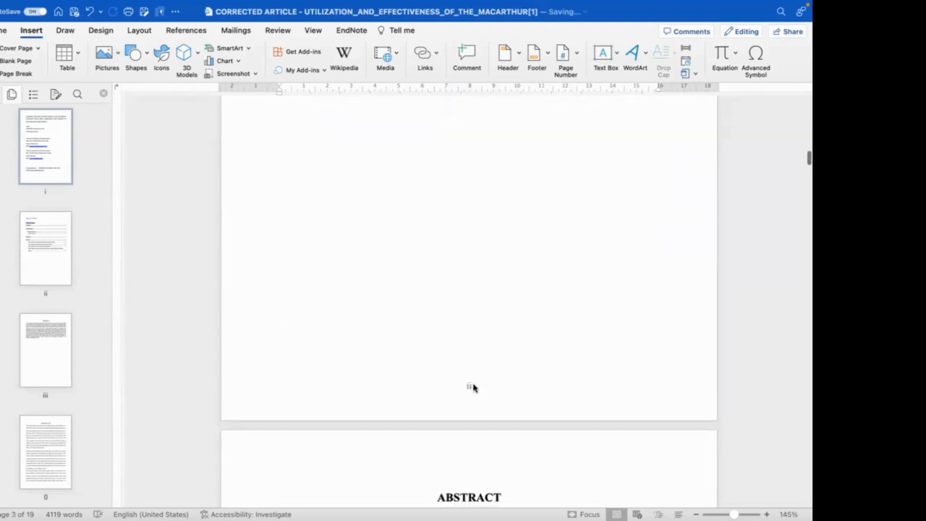
{"action": "scroll", "coordinate": [471, 386], "scroll_direction": "down", "scroll_amount": 6}
{"action": "scroll", "coordinate": [472, 387], "scroll_direction": "down", "scroll_amount": 20}
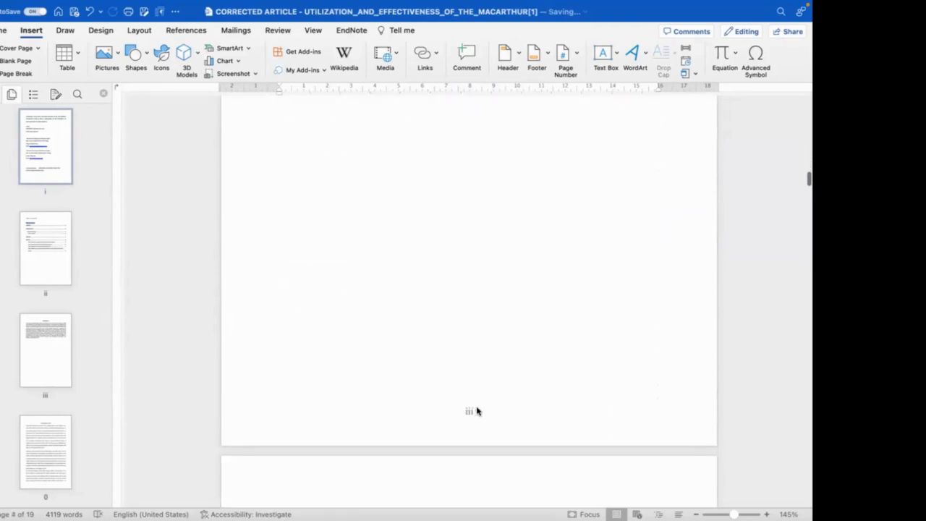
{"action": "scroll", "coordinate": [474, 409], "scroll_direction": "down", "scroll_amount": 15}
{"action": "scroll", "coordinate": [477, 408], "scroll_direction": "down", "scroll_amount": 10}
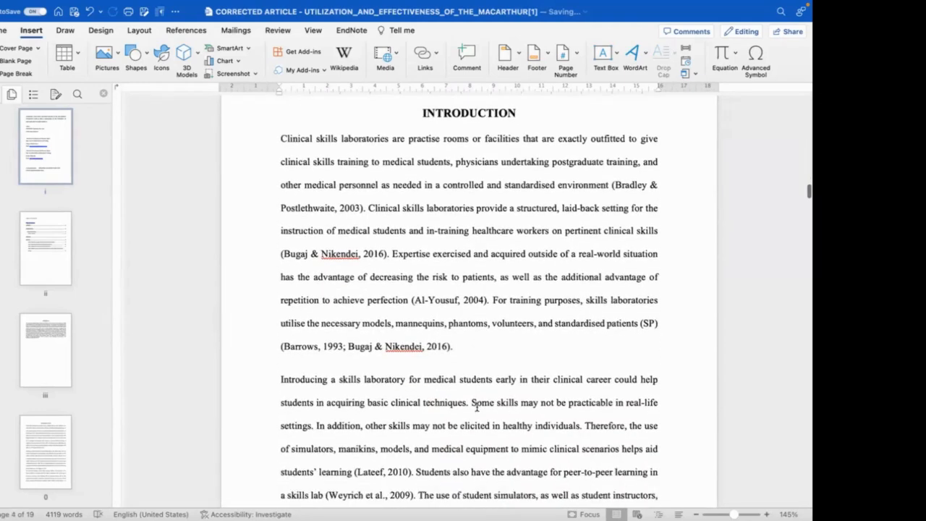
{"action": "scroll", "coordinate": [477, 407], "scroll_direction": "down", "scroll_amount": 1}
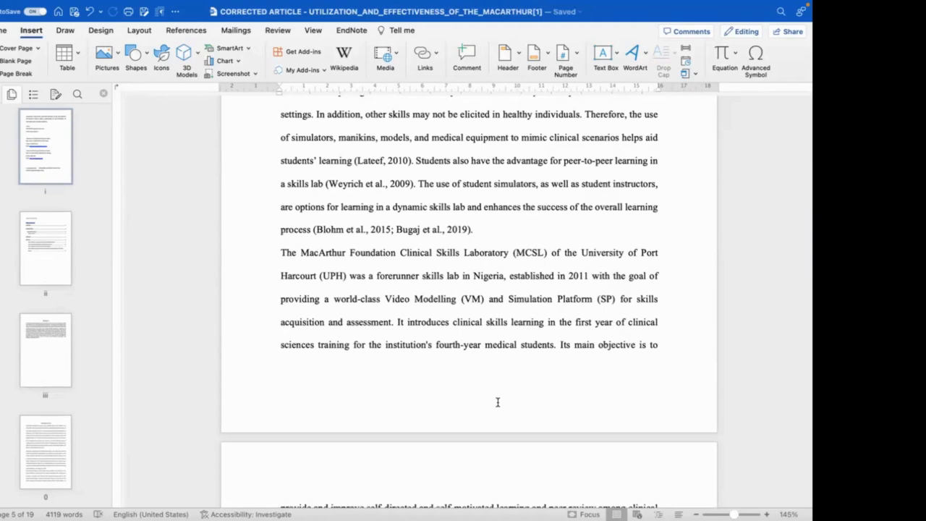
Set the page numbering of the section beginning at the INTRODUCTION heading to start at 1.
{"action": "scroll", "coordinate": [498, 403], "scroll_direction": "up", "scroll_amount": 10}
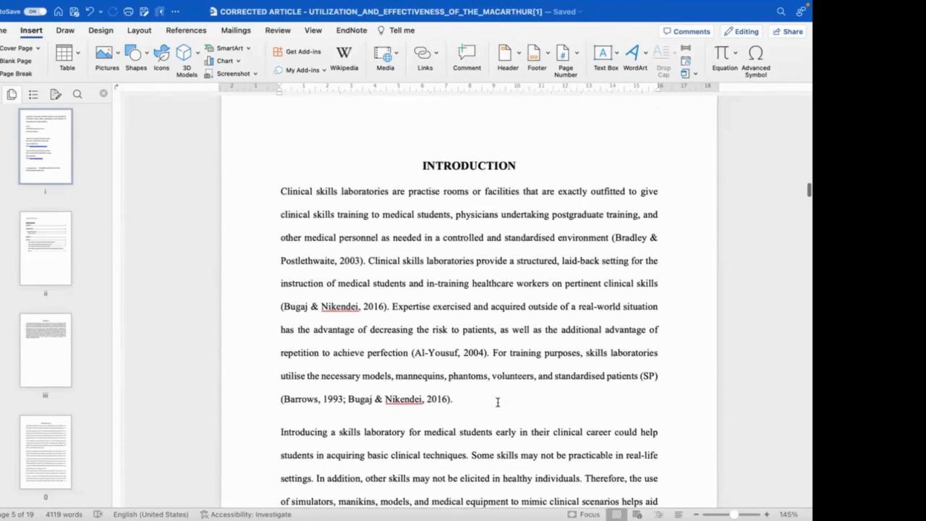
{"action": "left_click", "coordinate": [385, 222]}
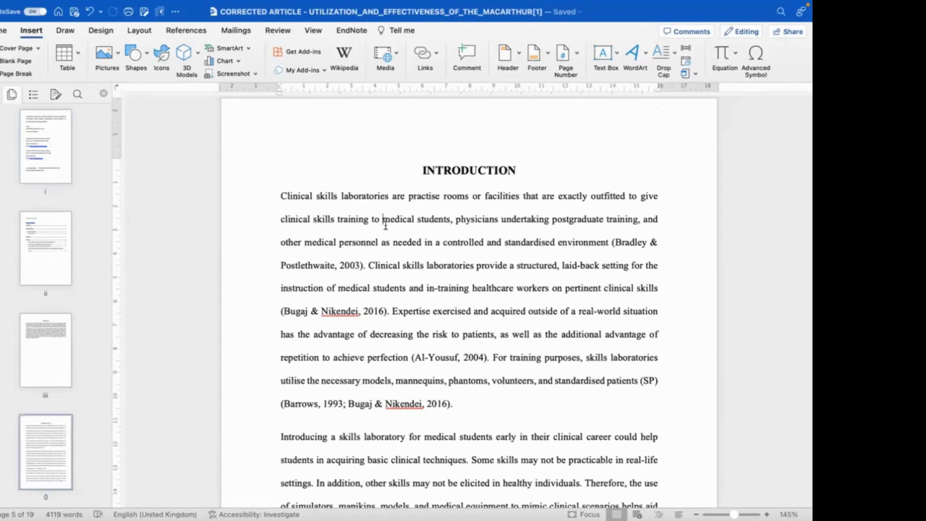
{"action": "left_click", "coordinate": [578, 56]}
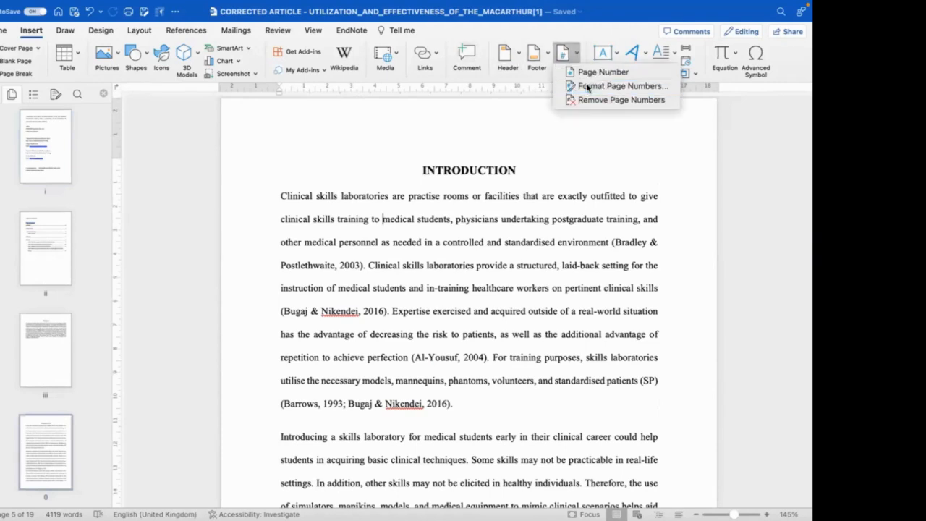
{"action": "left_click", "coordinate": [587, 86]}
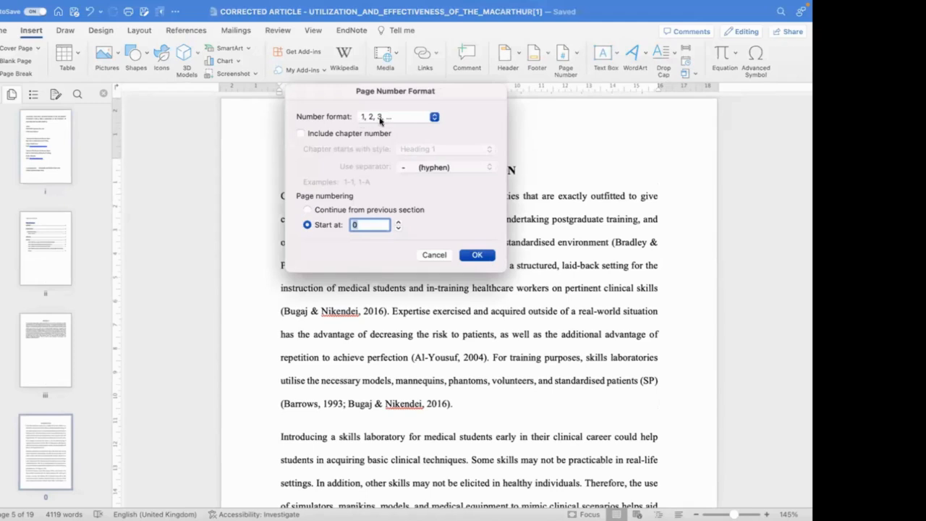
{"action": "left_click", "coordinate": [398, 221]}
{"action": "left_click", "coordinate": [475, 256]}
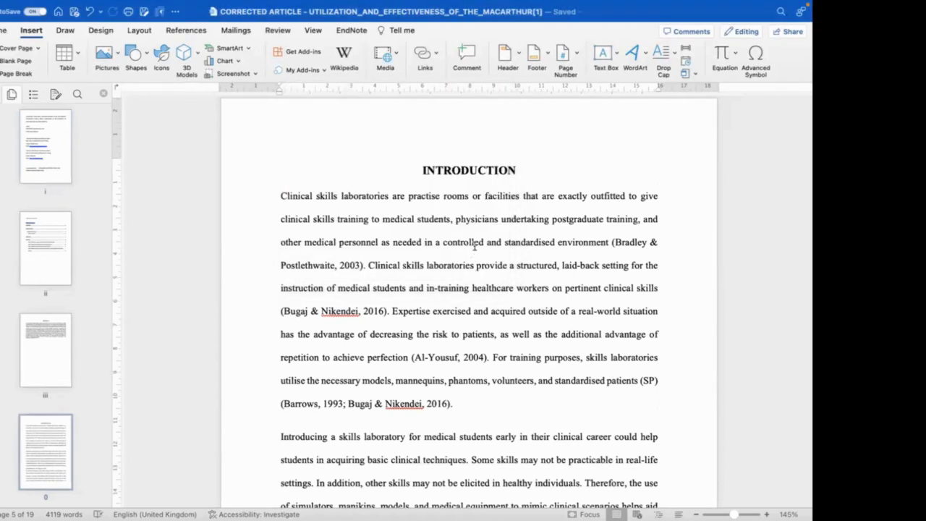
{"action": "scroll", "coordinate": [513, 239], "scroll_direction": "down", "scroll_amount": 10}
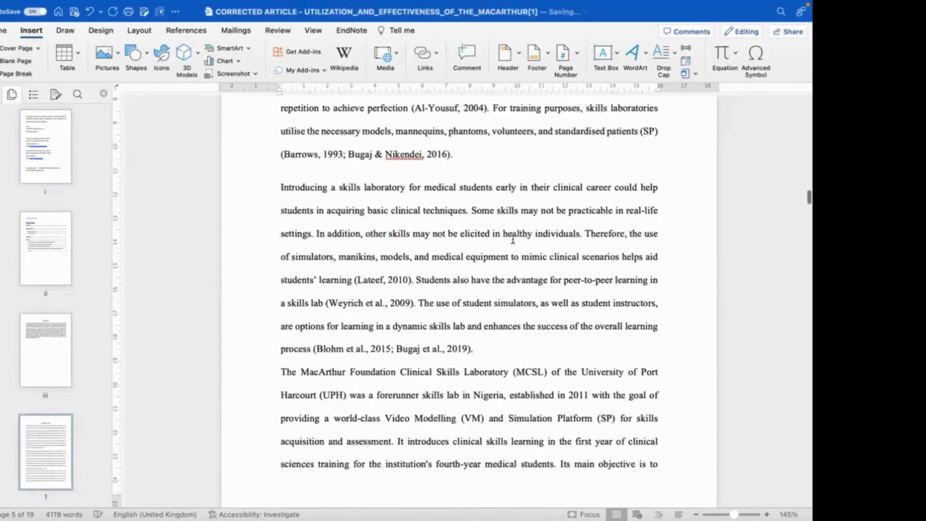
Insert centred footer page numbers in the INTRODUCTION section, including on its first page.
{"action": "scroll", "coordinate": [579, 64], "scroll_direction": "up", "scroll_amount": 8}
{"action": "left_click", "coordinate": [579, 67]}
{"action": "left_click", "coordinate": [584, 72]}
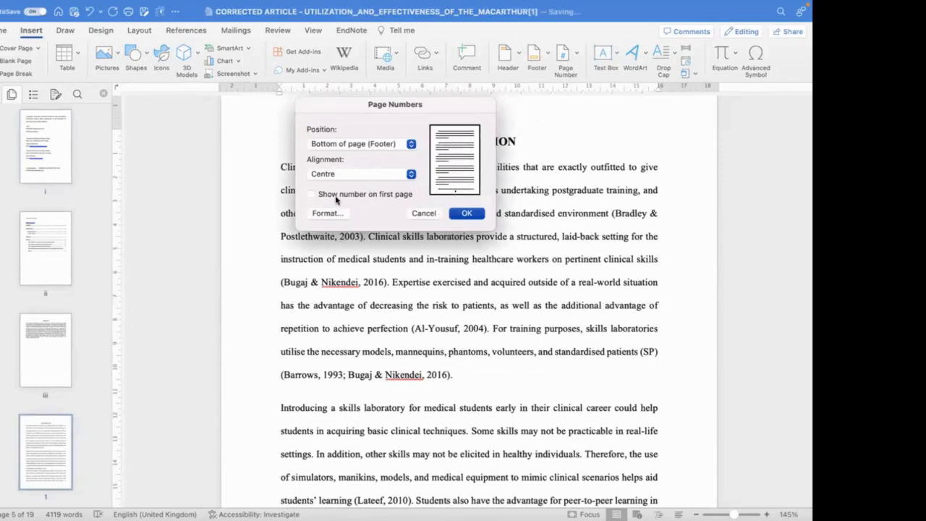
{"action": "left_click", "coordinate": [311, 194]}
{"action": "left_click", "coordinate": [467, 214]}
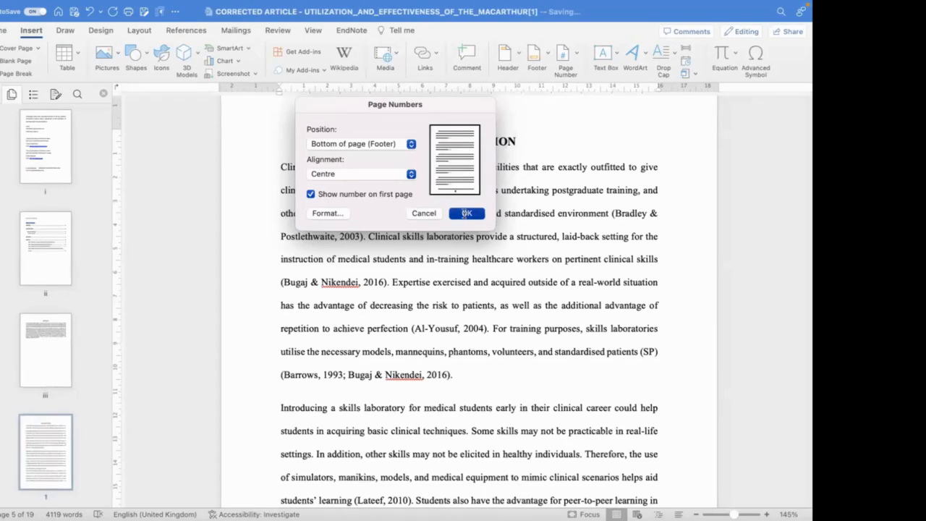
Check the footer page numbers across the main body, from the first INTRODUCTION page towards RESULTS.
{"action": "scroll", "coordinate": [464, 213], "scroll_direction": "down", "scroll_amount": 10}
{"action": "scroll", "coordinate": [464, 214], "scroll_direction": "down", "scroll_amount": 5}
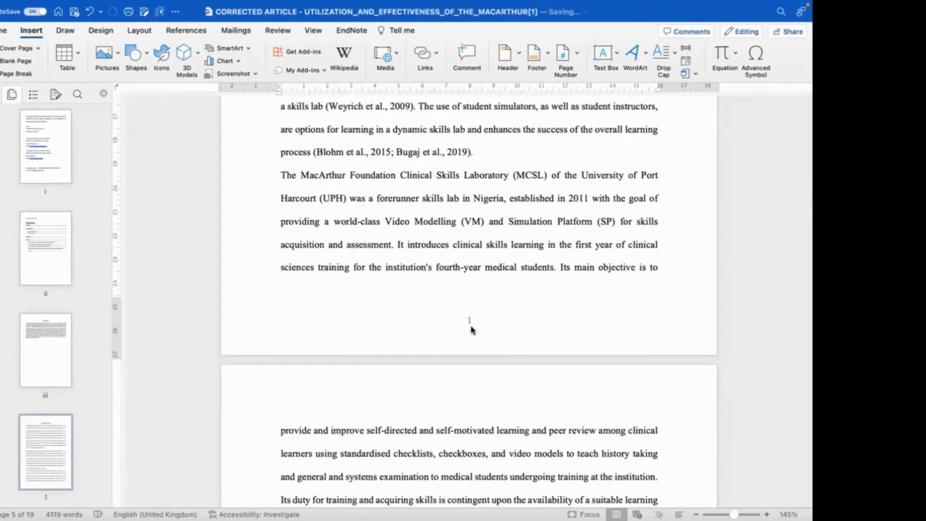
{"action": "scroll", "coordinate": [471, 330], "scroll_direction": "down", "scroll_amount": 20}
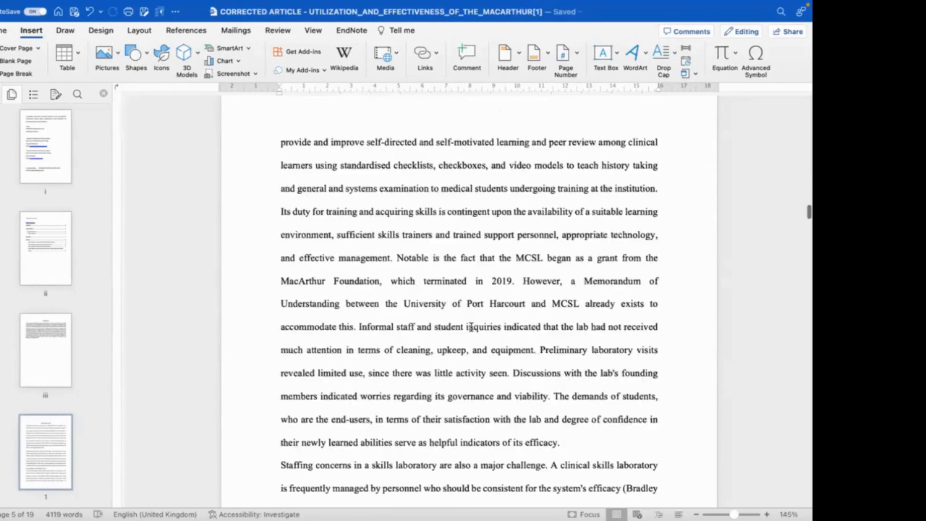
{"action": "scroll", "coordinate": [471, 327], "scroll_direction": "down", "scroll_amount": 20}
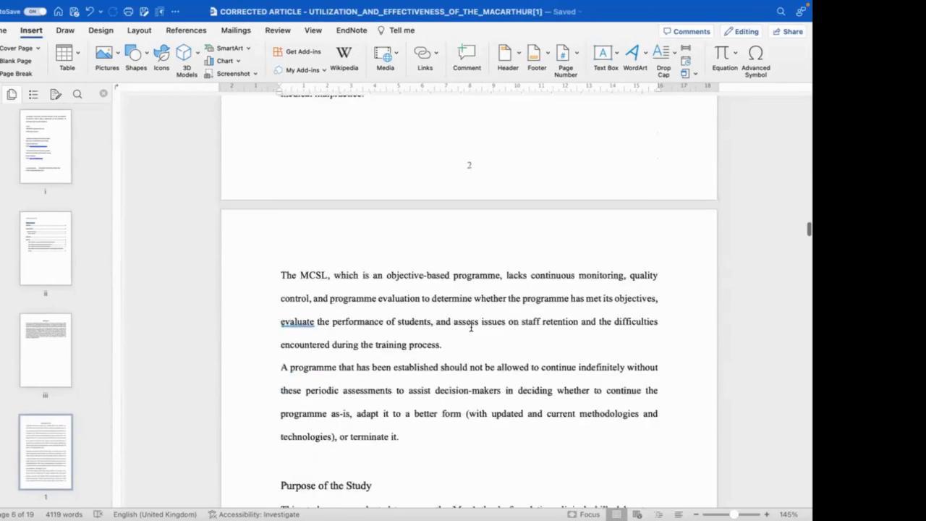
{"action": "scroll", "coordinate": [471, 330], "scroll_direction": "down", "scroll_amount": 20}
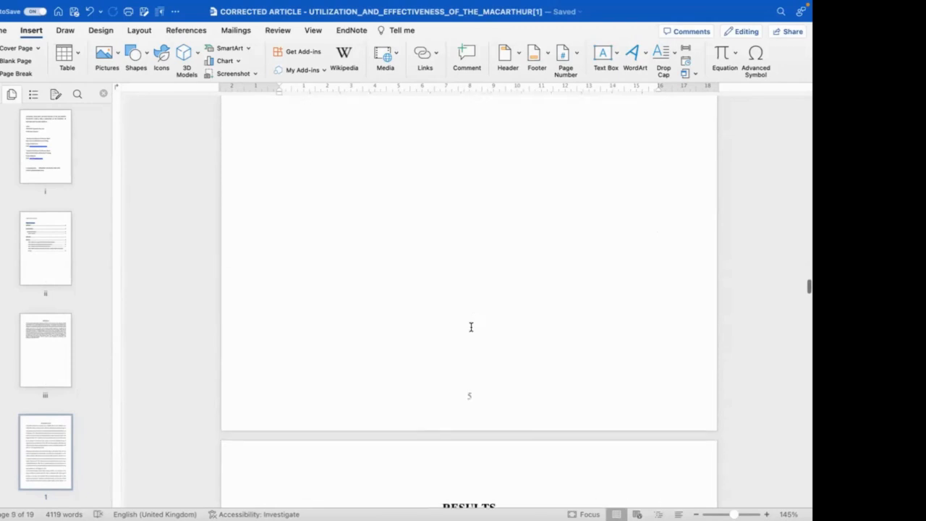
{"action": "scroll", "coordinate": [471, 327], "scroll_direction": "up", "scroll_amount": 15}
{"action": "scroll", "coordinate": [471, 327], "scroll_direction": "up", "scroll_amount": 20}
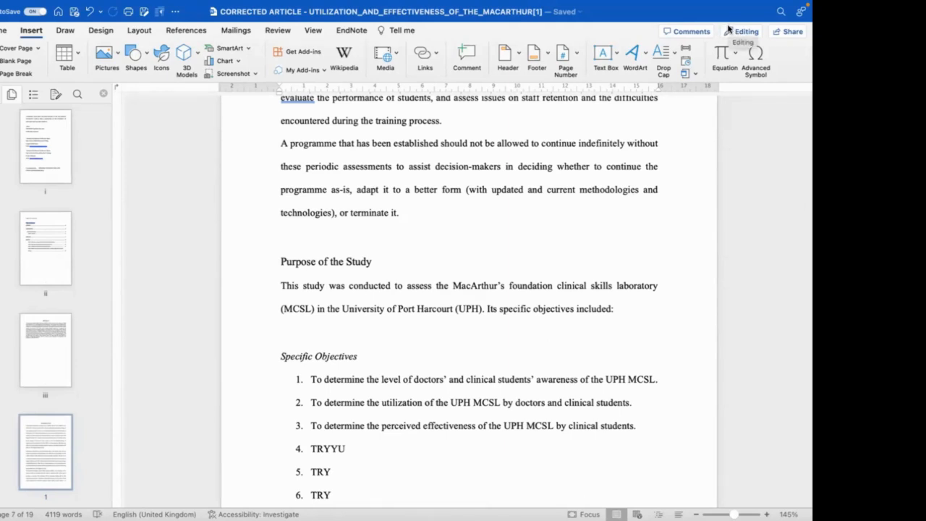
Review the page numbering of the METHODS pages and back through the INTRODUCTION to the ABSTRACT page.
{"action": "mouse_move", "coordinate": [702, 15]}
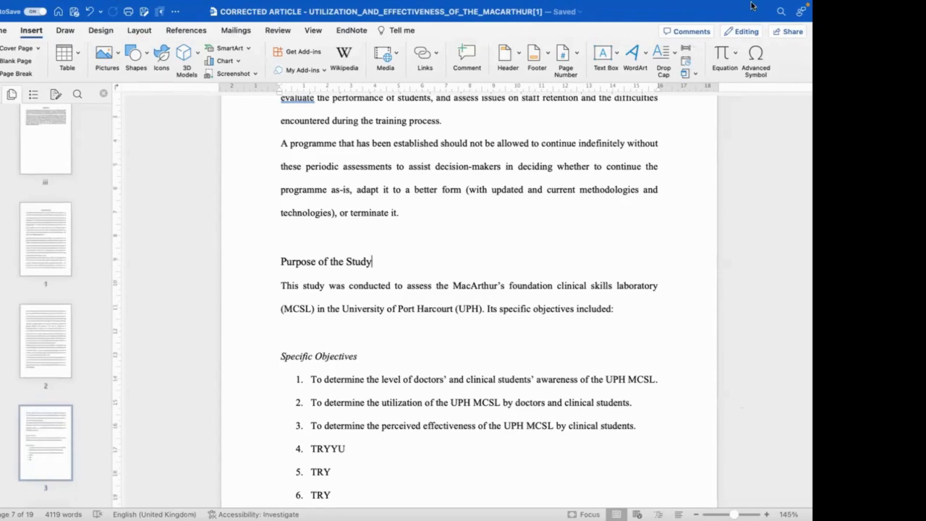
{"action": "mouse_move", "coordinate": [752, 5]}
{"action": "scroll", "coordinate": [456, 225], "scroll_direction": "down", "scroll_amount": 20}
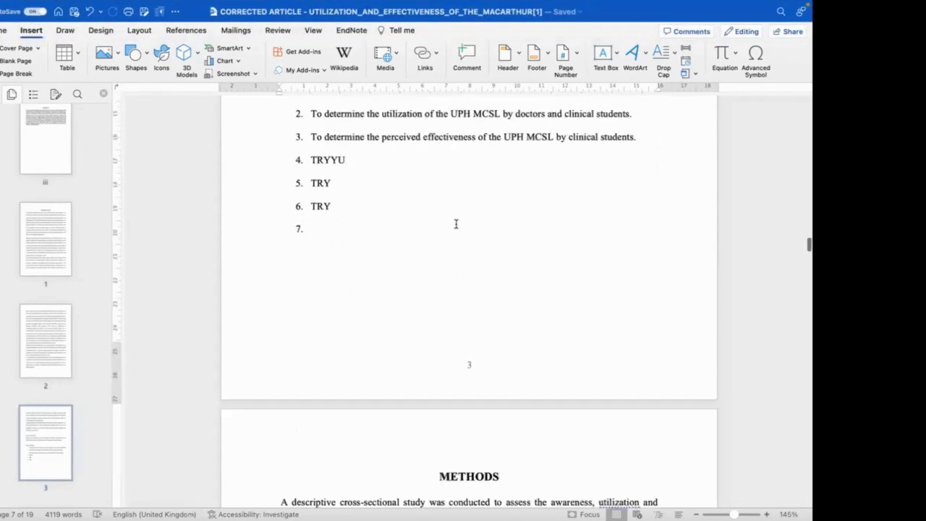
{"action": "scroll", "coordinate": [456, 224], "scroll_direction": "down", "scroll_amount": 15}
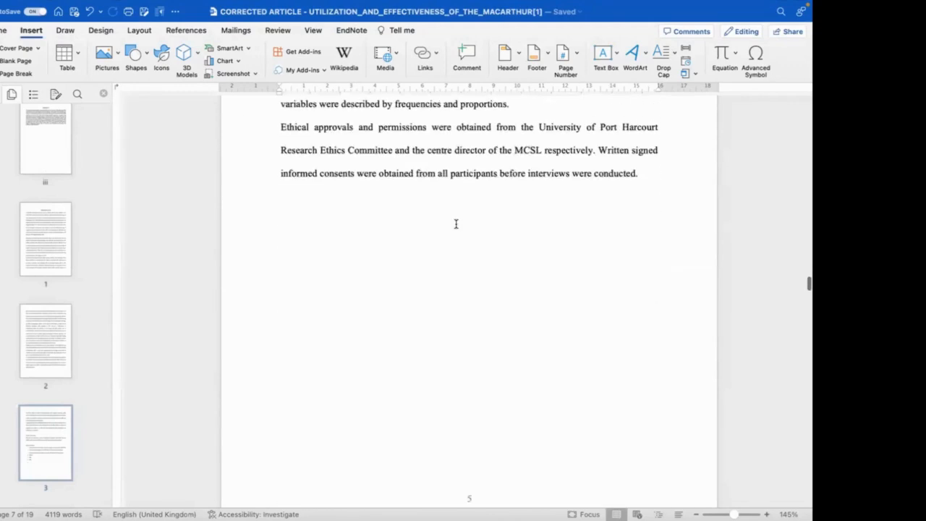
{"action": "scroll", "coordinate": [456, 224], "scroll_direction": "up", "scroll_amount": 10}
{"action": "scroll", "coordinate": [456, 224], "scroll_direction": "up", "scroll_amount": 15}
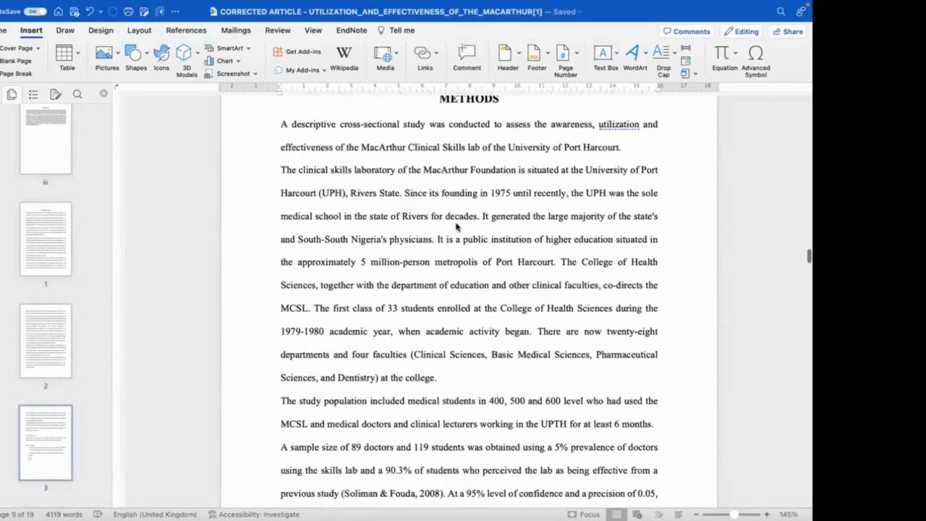
{"action": "scroll", "coordinate": [455, 224], "scroll_direction": "up", "scroll_amount": 15}
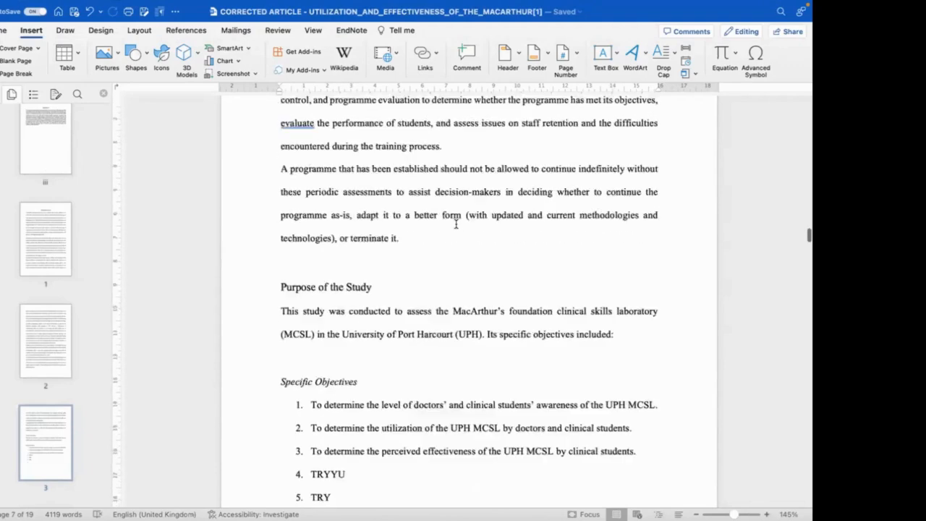
{"action": "scroll", "coordinate": [456, 225], "scroll_direction": "up", "scroll_amount": 15}
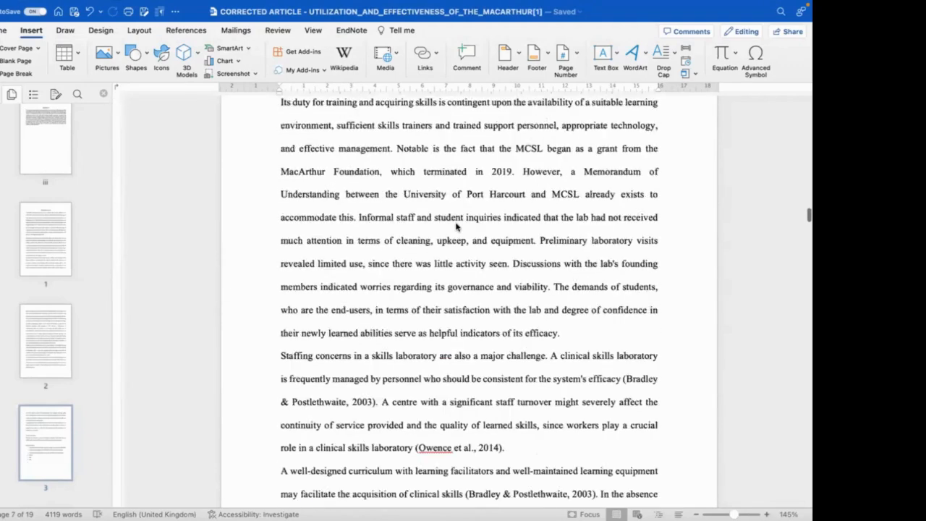
{"action": "scroll", "coordinate": [456, 224], "scroll_direction": "up", "scroll_amount": 15}
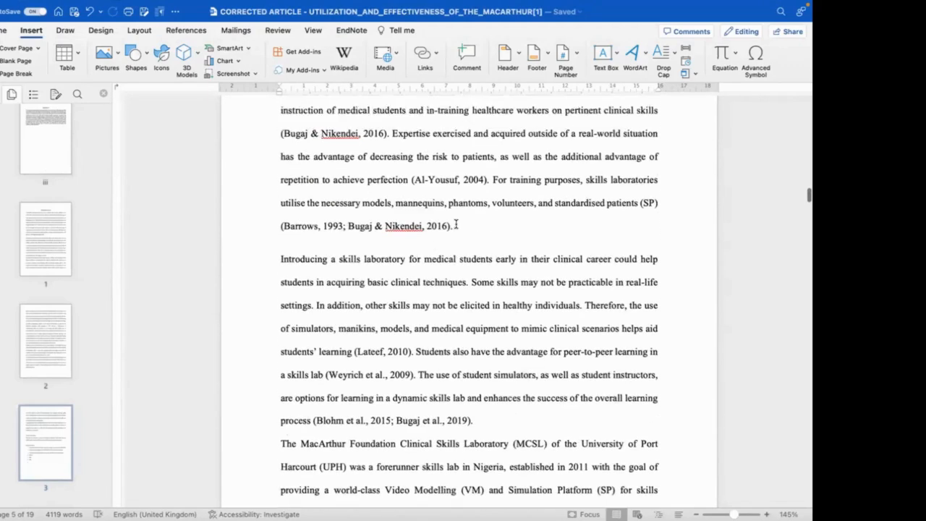
{"action": "scroll", "coordinate": [454, 228], "scroll_direction": "up", "scroll_amount": 5}
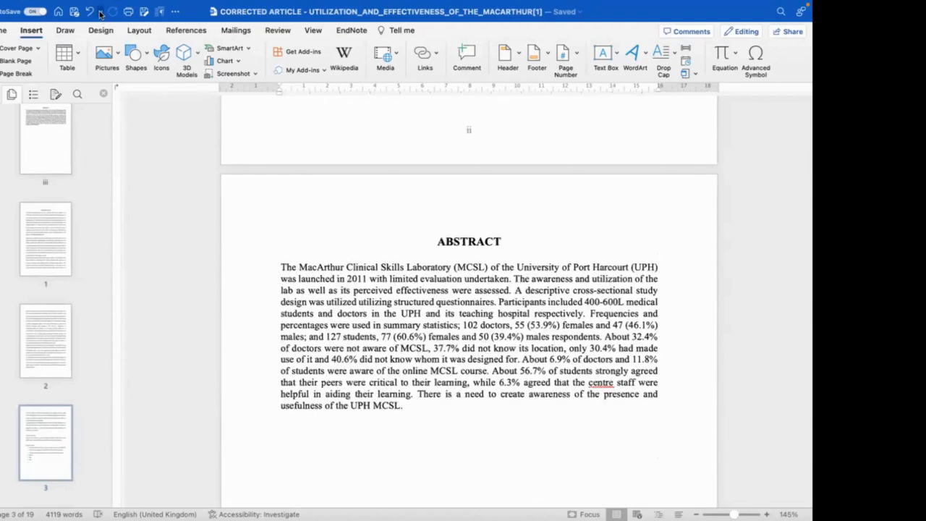
Undo the inserted page numbers, their number formats and both section breaks in one go.
{"action": "left_click", "coordinate": [101, 13]}
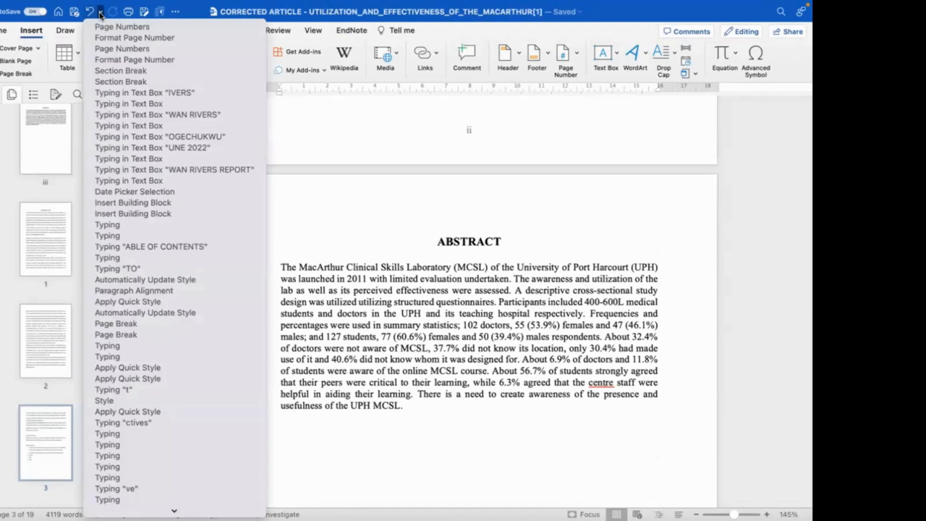
{"action": "left_click", "coordinate": [110, 82]}
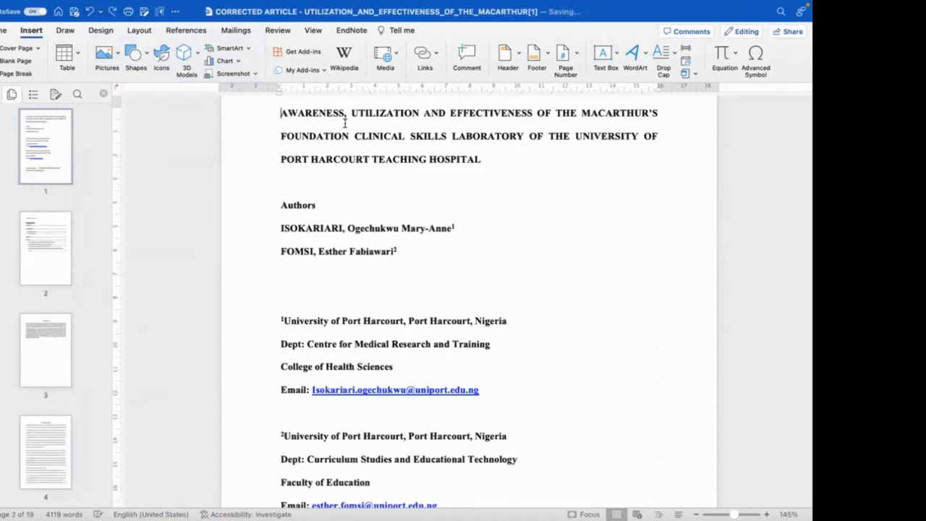
{"action": "scroll", "coordinate": [346, 123], "scroll_direction": "up", "scroll_amount": 1}
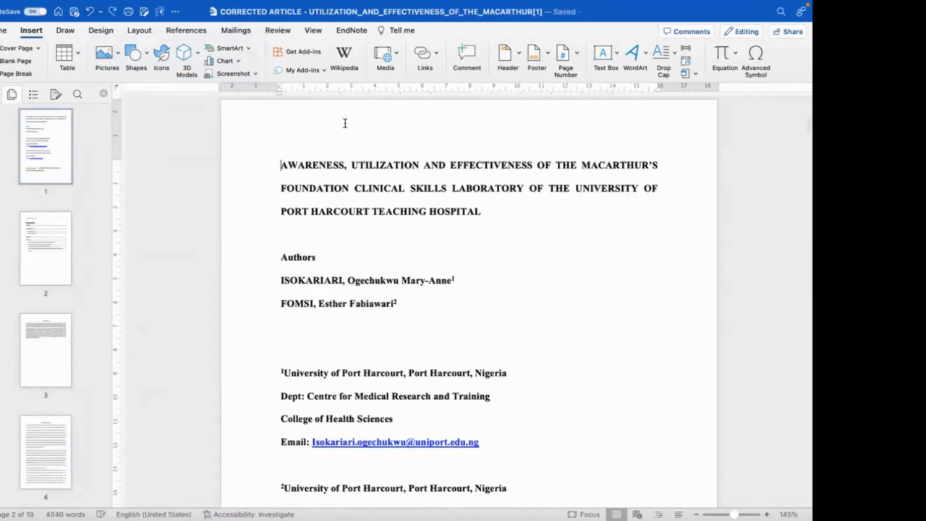
{"action": "scroll", "coordinate": [346, 123], "scroll_direction": "up", "scroll_amount": 1}
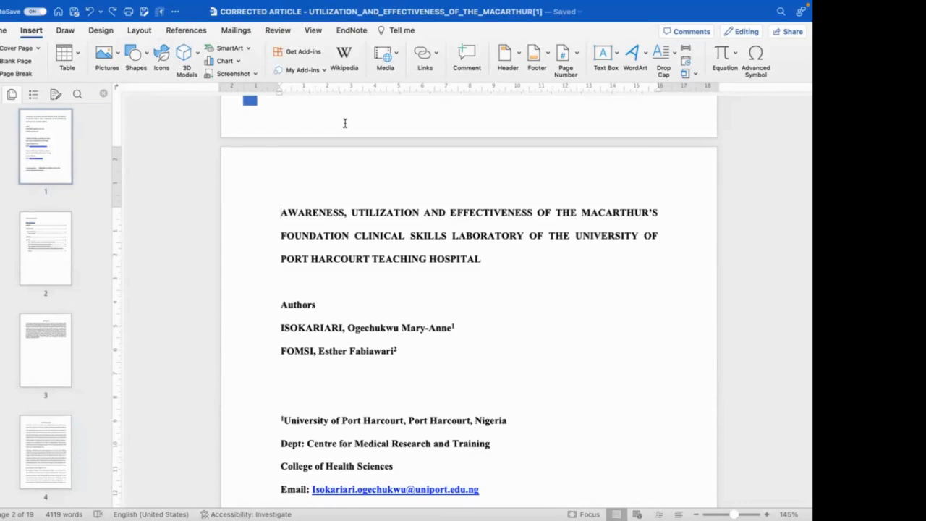
{"action": "scroll", "coordinate": [345, 123], "scroll_direction": "up", "scroll_amount": 10}
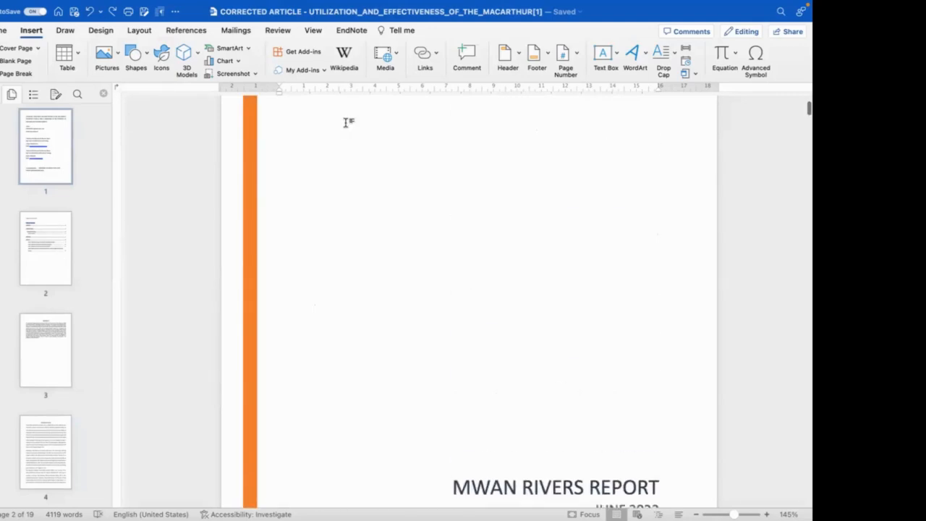
{"action": "scroll", "coordinate": [346, 123], "scroll_direction": "down", "scroll_amount": 9}
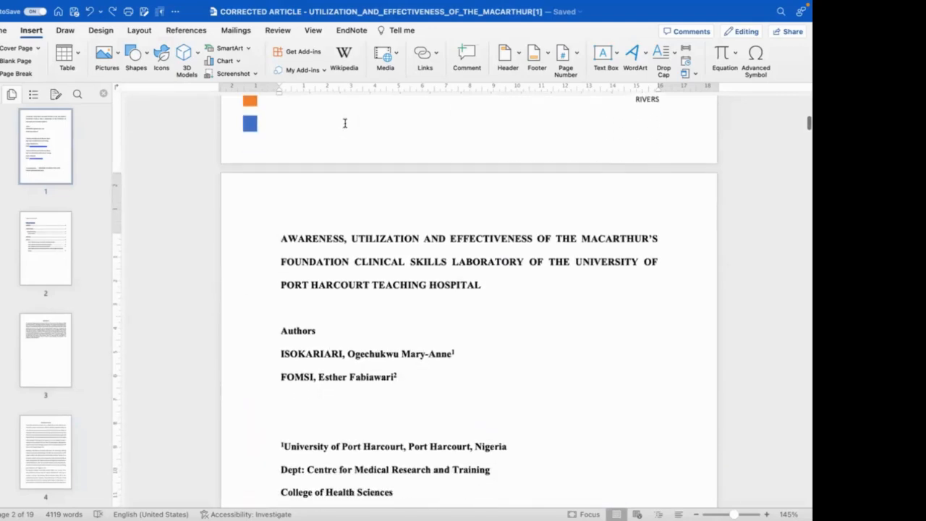
{"action": "scroll", "coordinate": [345, 123], "scroll_direction": "down", "scroll_amount": 2}
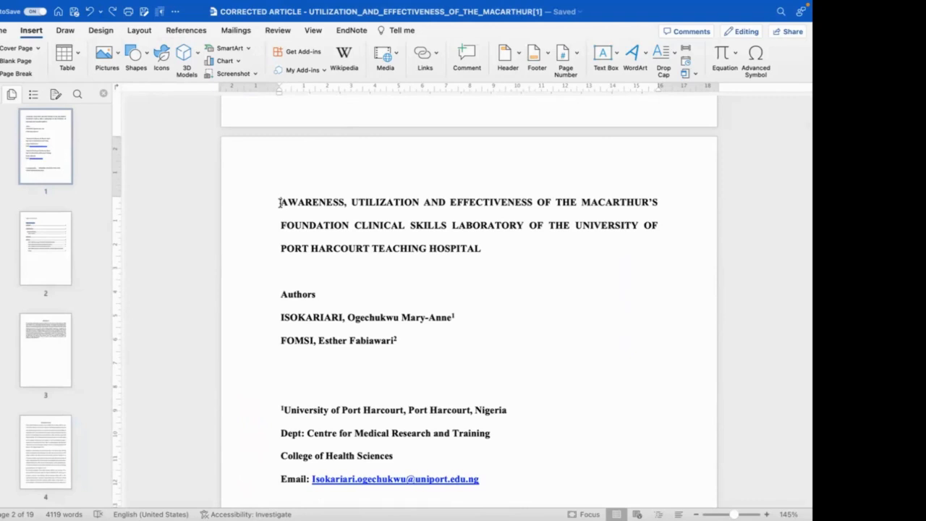
Insert a next-page section break before the report title on the authors page, right after the cover.
{"action": "left_click", "coordinate": [277, 202]}
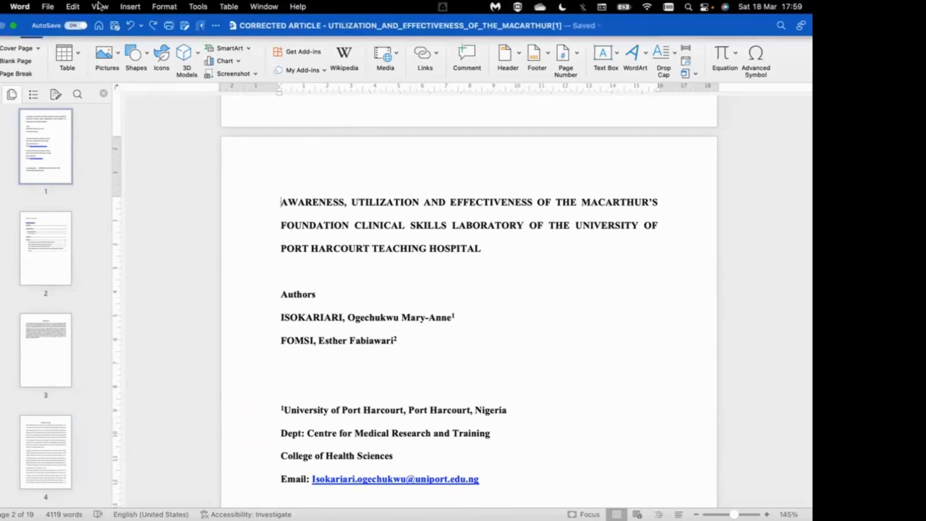
{"action": "left_click", "coordinate": [137, 9]}
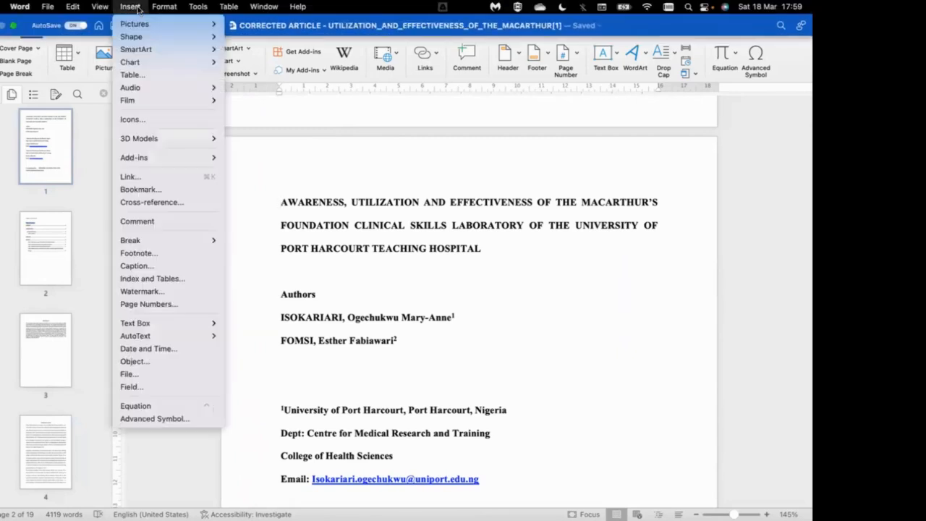
{"action": "mouse_move", "coordinate": [145, 243]}
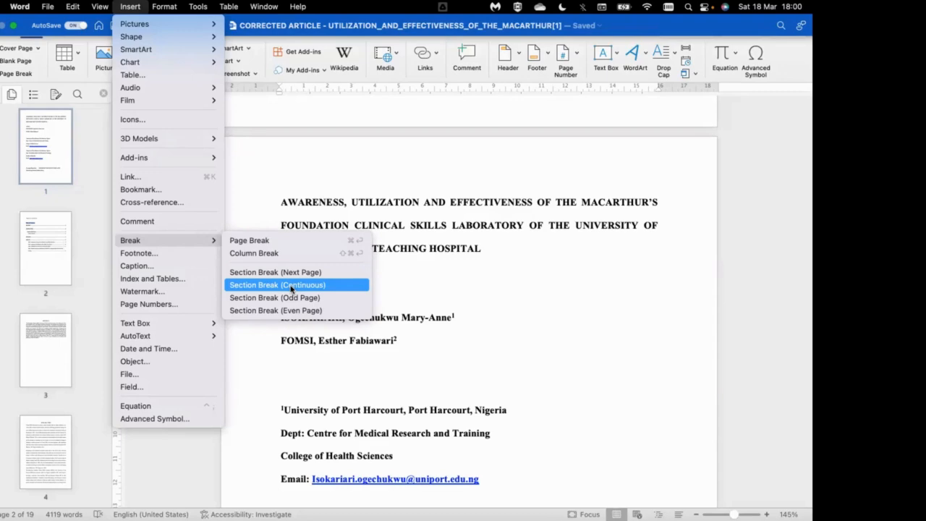
{"action": "left_click", "coordinate": [289, 272]}
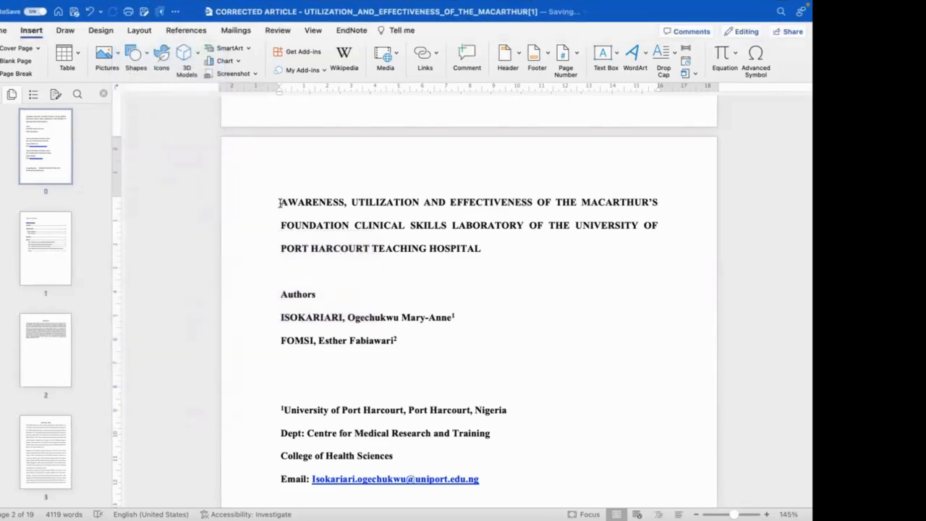
Insert a next-page section break directly before the INTRODUCTION heading.
{"action": "scroll", "coordinate": [279, 203], "scroll_direction": "down", "scroll_amount": 10}
{"action": "scroll", "coordinate": [279, 203], "scroll_direction": "down", "scroll_amount": 15}
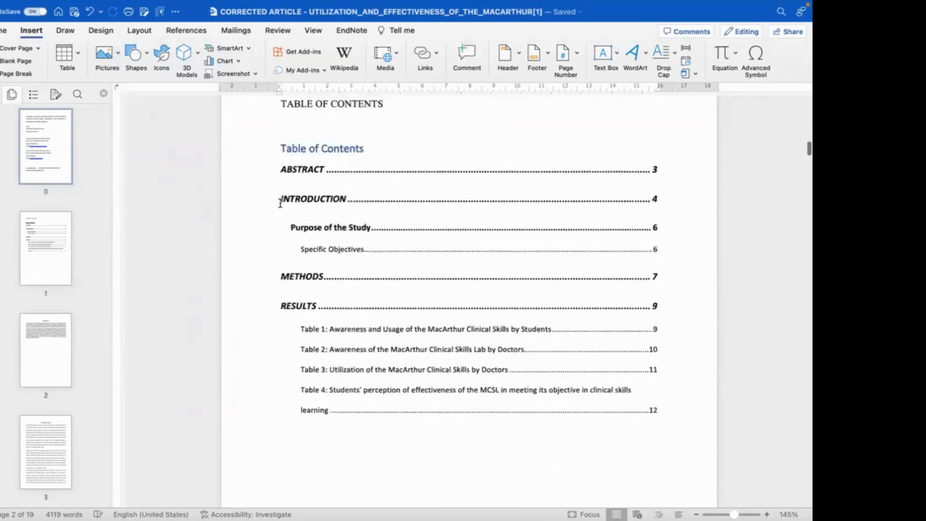
{"action": "scroll", "coordinate": [347, 217], "scroll_direction": "down", "scroll_amount": 5}
{"action": "left_click", "coordinate": [418, 311]}
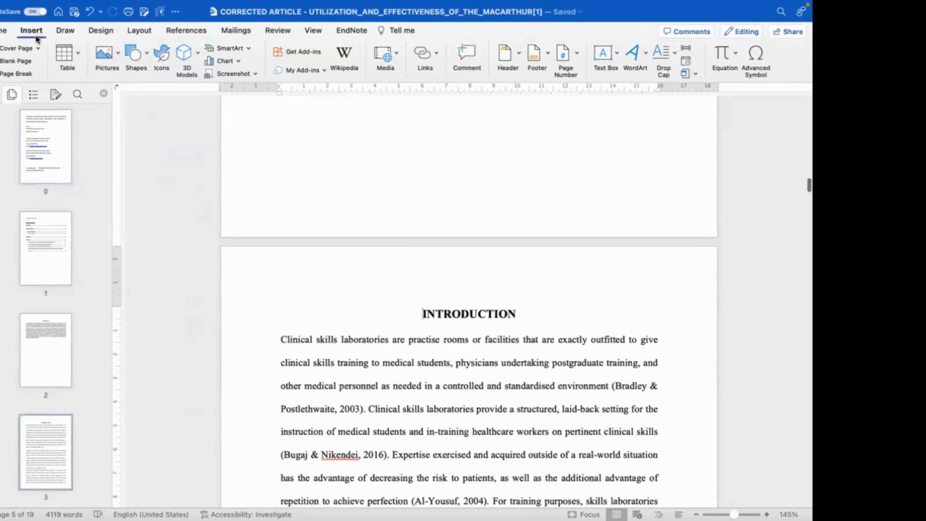
{"action": "left_click", "coordinate": [129, 5]}
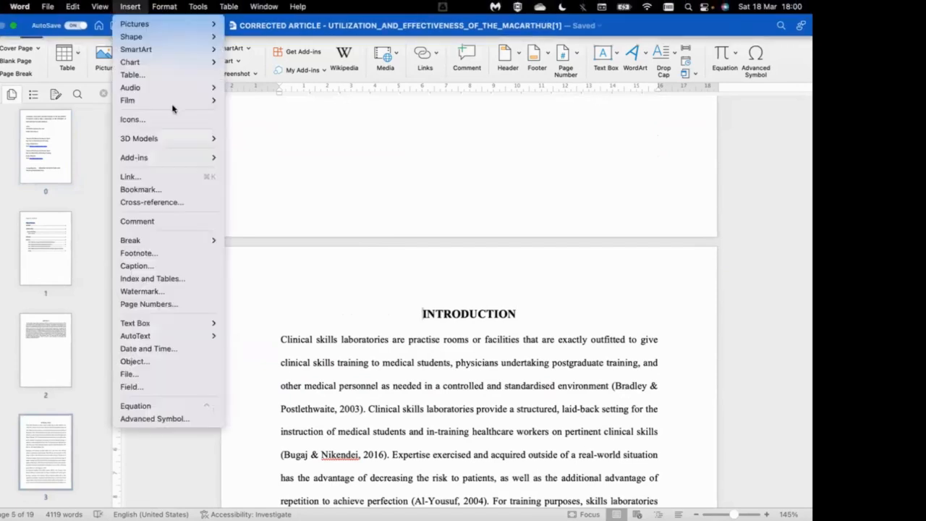
{"action": "mouse_move", "coordinate": [191, 242]}
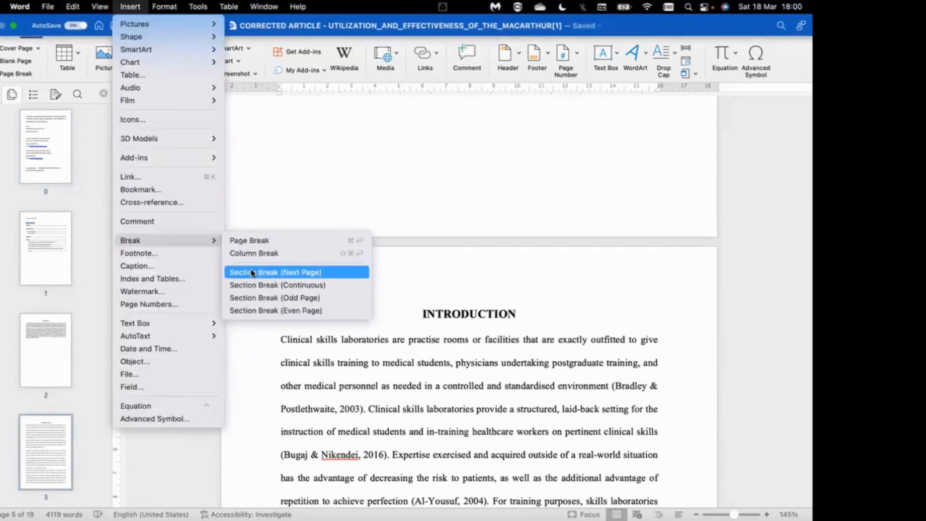
{"action": "left_click", "coordinate": [252, 273]}
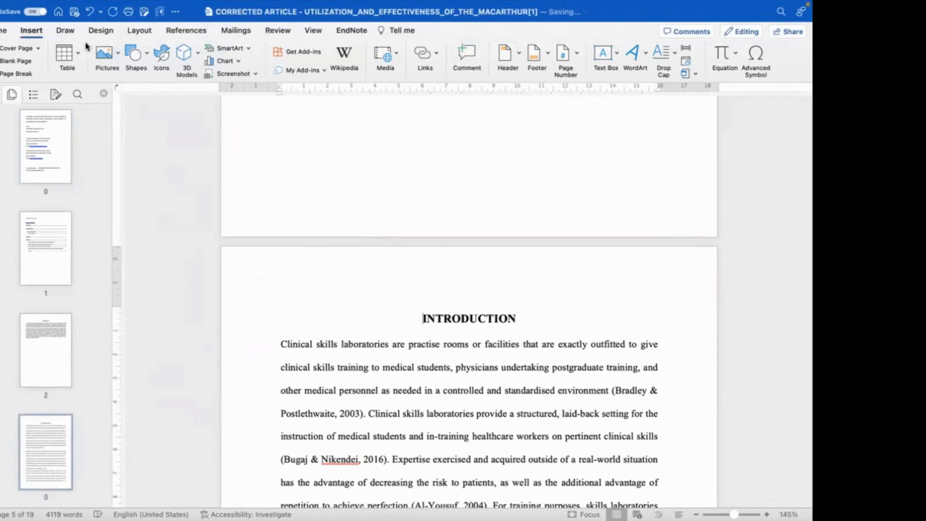
Show the formatting marks to inspect the breaks from INTRODUCTION back to the cover, and hide the marks again.
{"action": "left_click", "coordinate": [4, 30]}
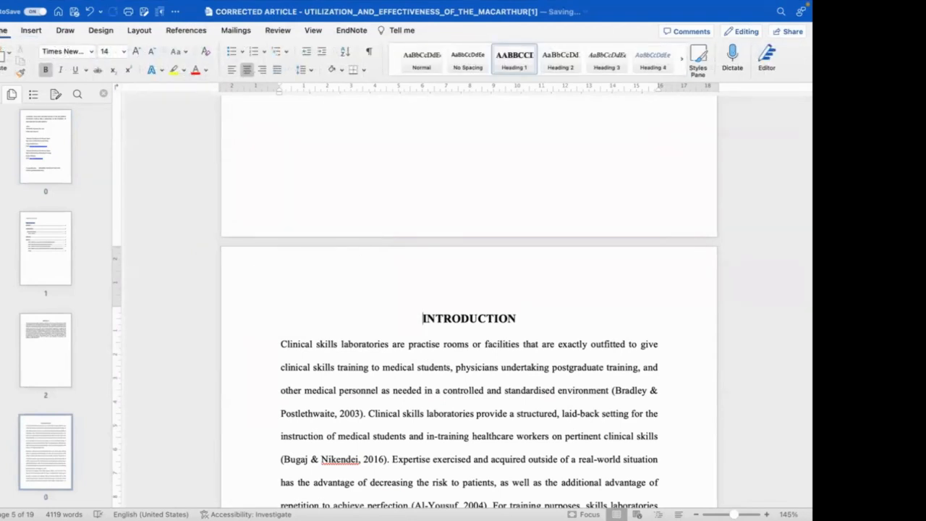
{"action": "left_click", "coordinate": [370, 52]}
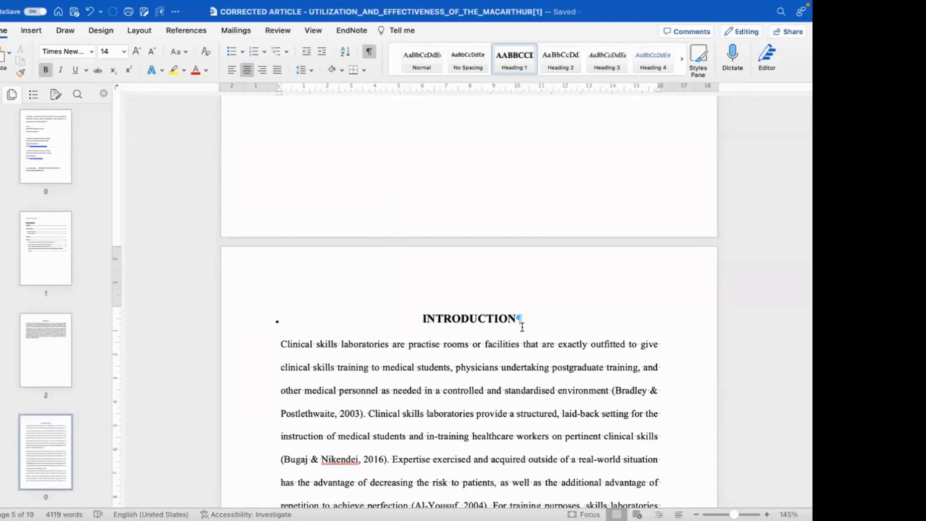
{"action": "scroll", "coordinate": [468, 321], "scroll_direction": "up", "scroll_amount": 10}
{"action": "scroll", "coordinate": [467, 322], "scroll_direction": "up", "scroll_amount": 8}
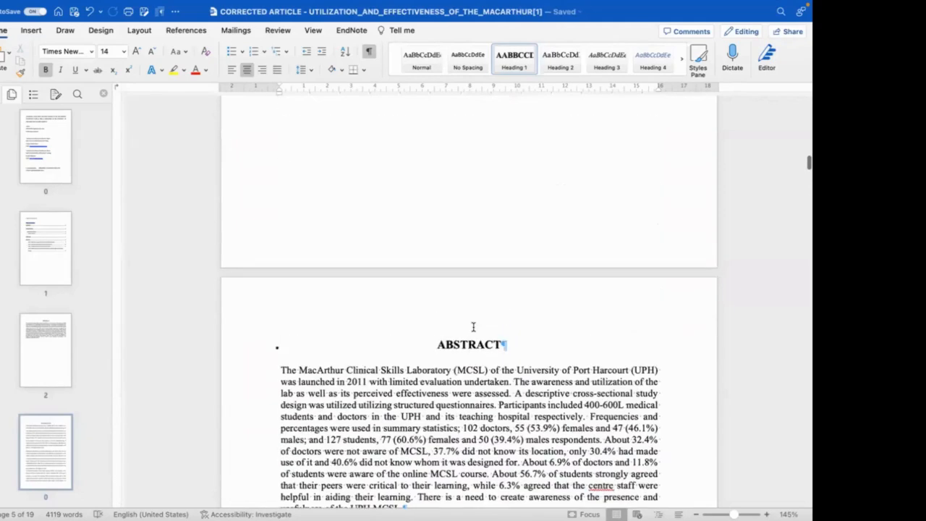
{"action": "scroll", "coordinate": [509, 386], "scroll_direction": "up", "scroll_amount": 5}
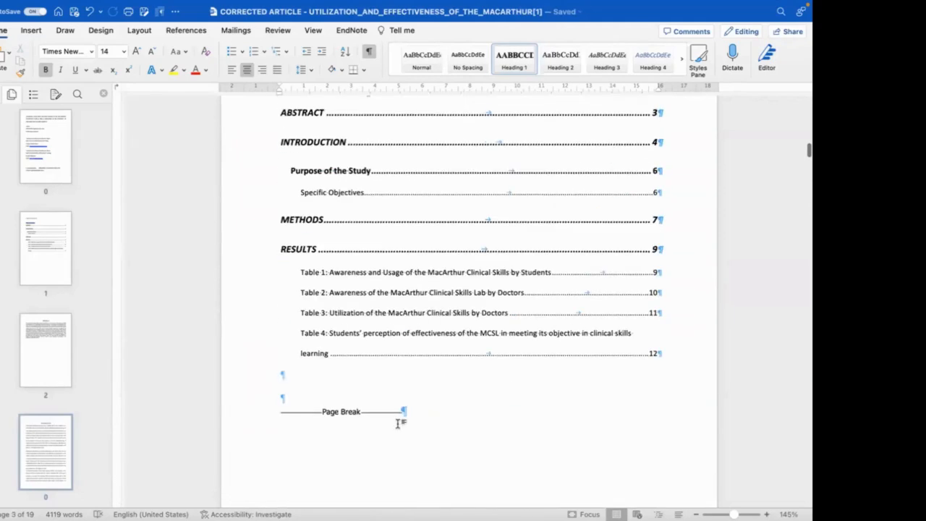
{"action": "scroll", "coordinate": [352, 412], "scroll_direction": "up", "scroll_amount": 1}
{"action": "scroll", "coordinate": [349, 416], "scroll_direction": "up", "scroll_amount": 15}
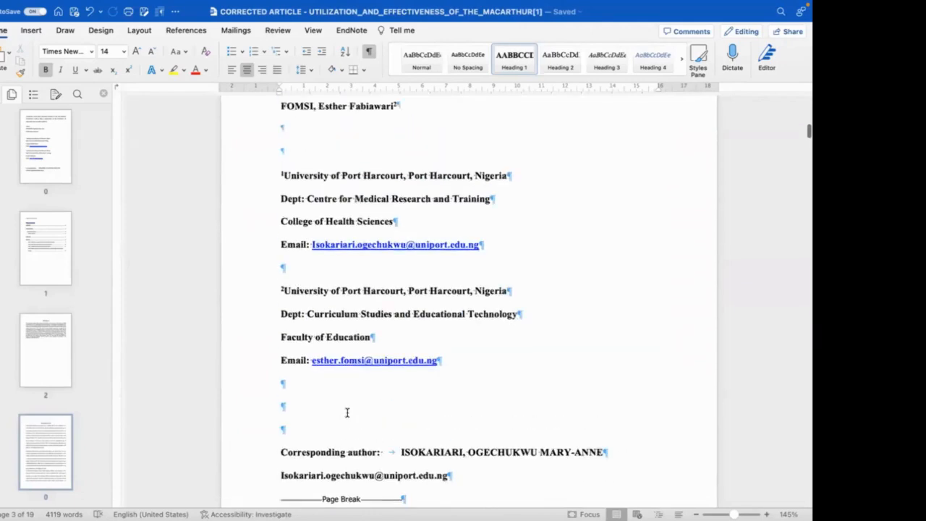
{"action": "scroll", "coordinate": [348, 412], "scroll_direction": "up", "scroll_amount": 3}
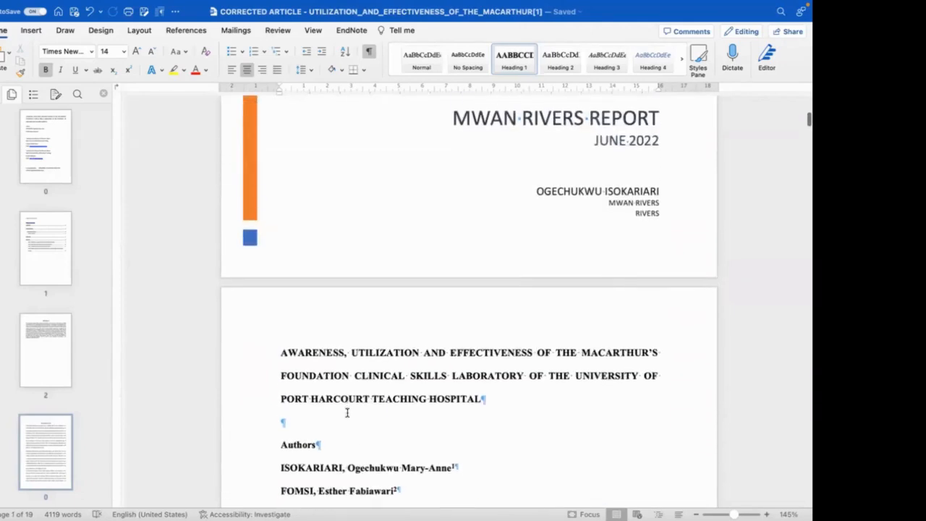
{"action": "scroll", "coordinate": [348, 412], "scroll_direction": "down", "scroll_amount": 5}
{"action": "scroll", "coordinate": [347, 413], "scroll_direction": "down", "scroll_amount": 10}
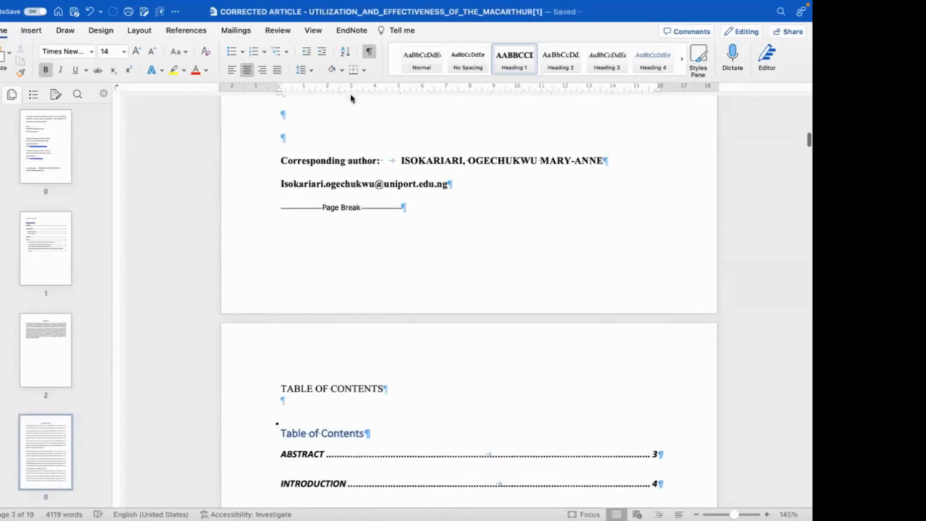
{"action": "left_click", "coordinate": [367, 53]}
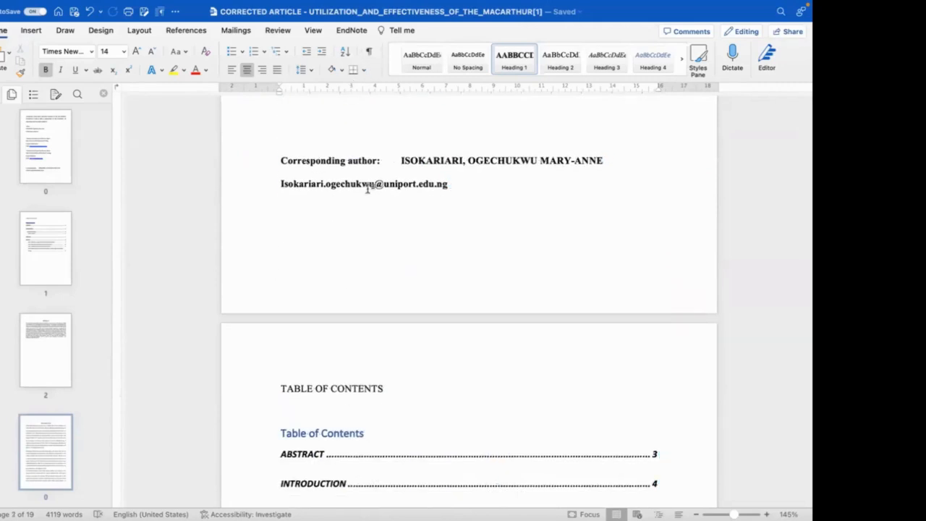
Format the page numbers of the front-matter section containing the ABSTRACT as i, ii, iii, starting at i.
{"action": "scroll", "coordinate": [370, 203], "scroll_direction": "up", "scroll_amount": 10}
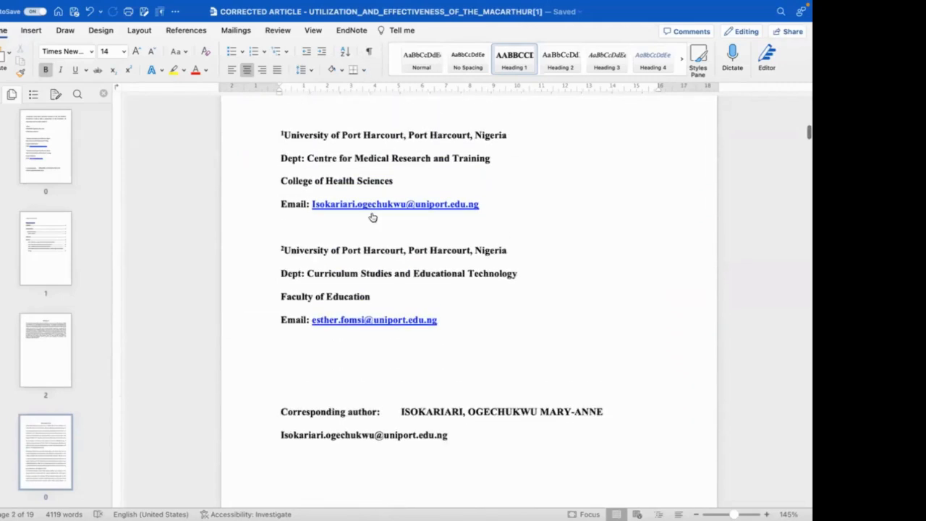
{"action": "scroll", "coordinate": [373, 216], "scroll_direction": "up", "scroll_amount": 2}
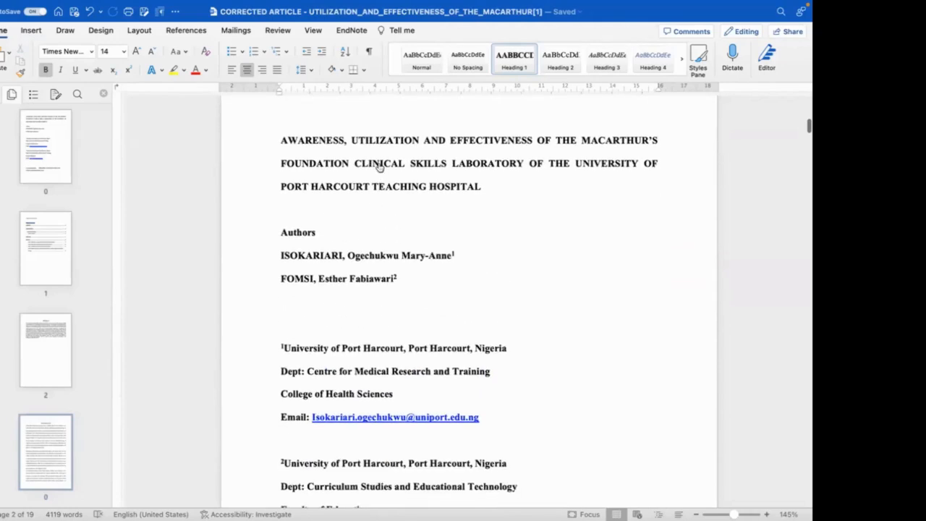
{"action": "scroll", "coordinate": [379, 167], "scroll_direction": "down", "scroll_amount": 5}
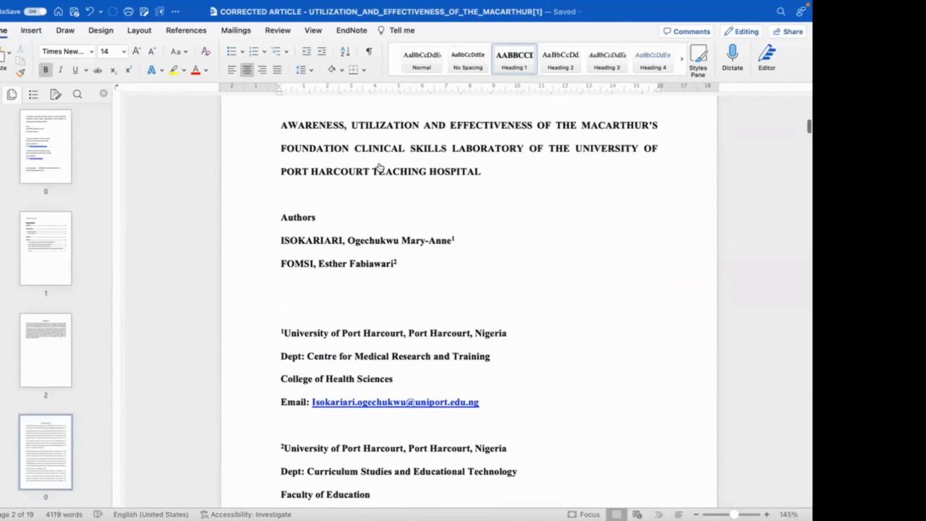
{"action": "scroll", "coordinate": [379, 167], "scroll_direction": "down", "scroll_amount": 15}
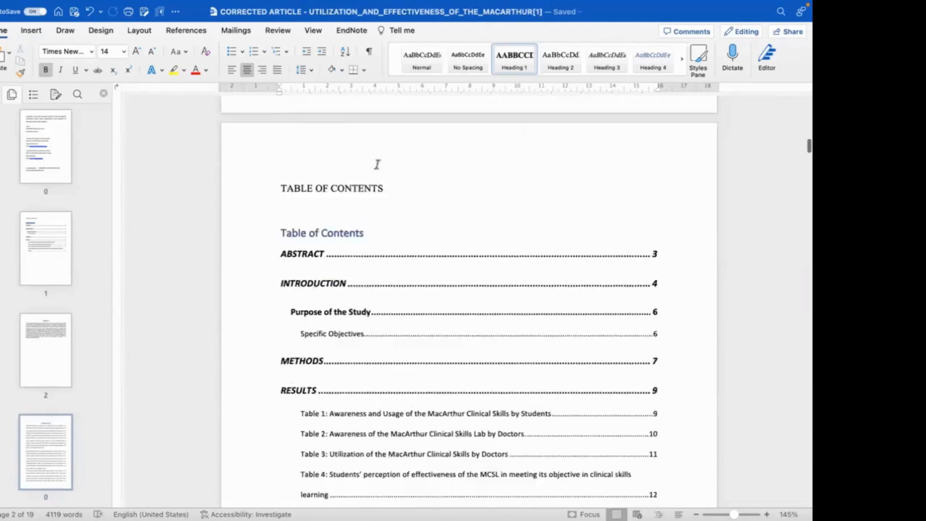
{"action": "scroll", "coordinate": [377, 163], "scroll_direction": "down", "scroll_amount": 6}
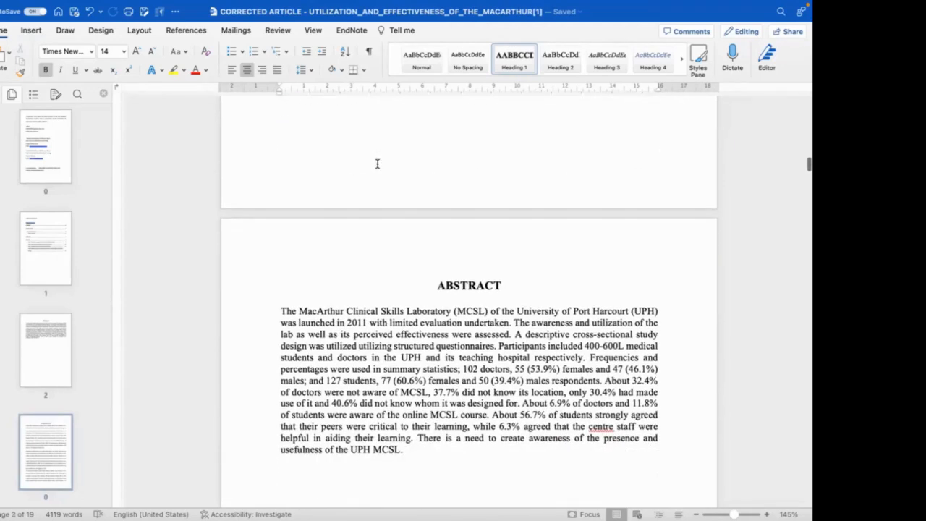
{"action": "scroll", "coordinate": [382, 155], "scroll_direction": "up", "scroll_amount": 10}
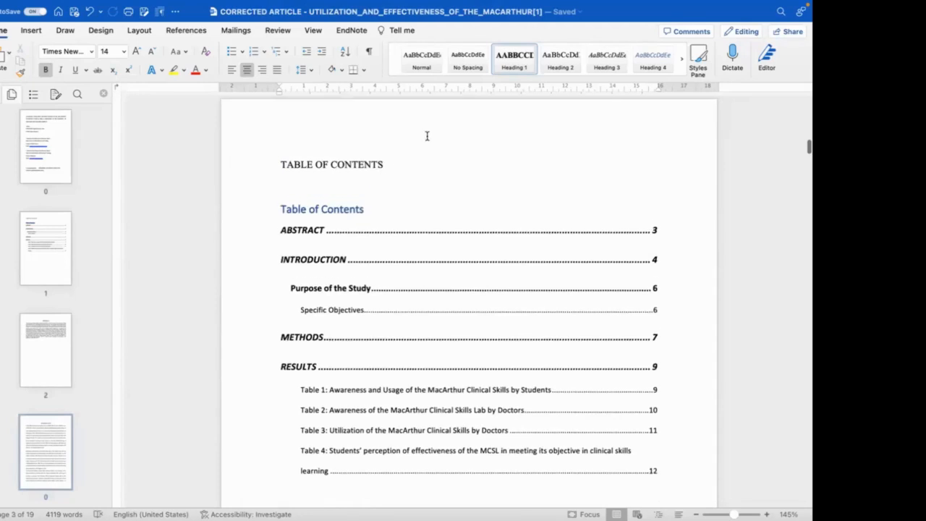
{"action": "left_click", "coordinate": [400, 230]}
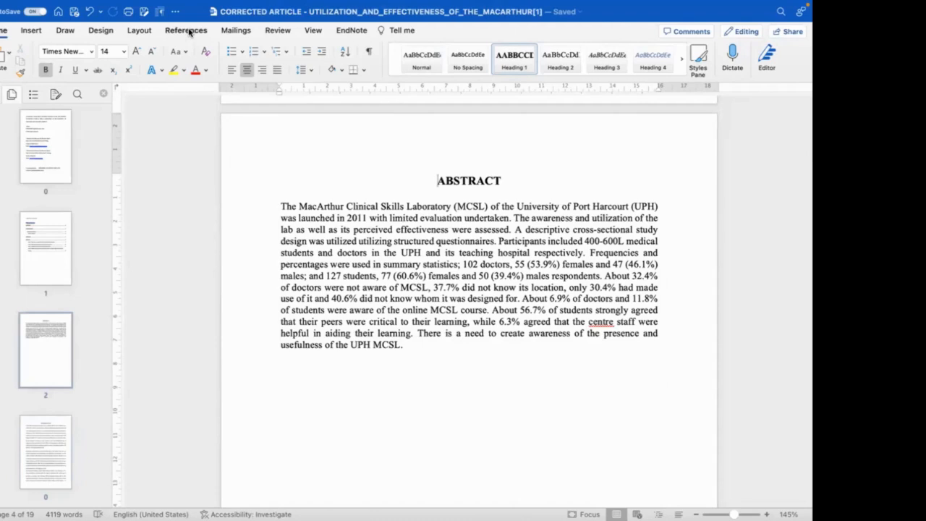
{"action": "left_click", "coordinate": [37, 31]}
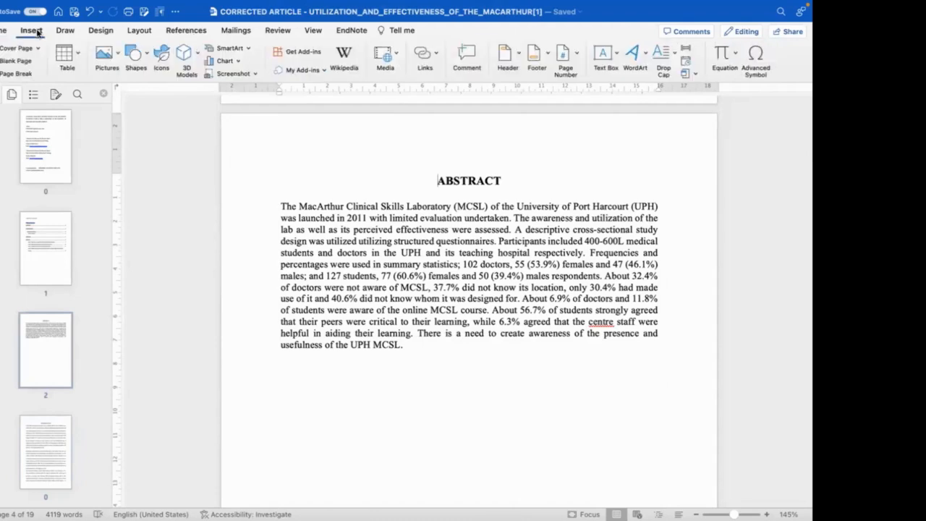
{"action": "left_click", "coordinate": [577, 55]}
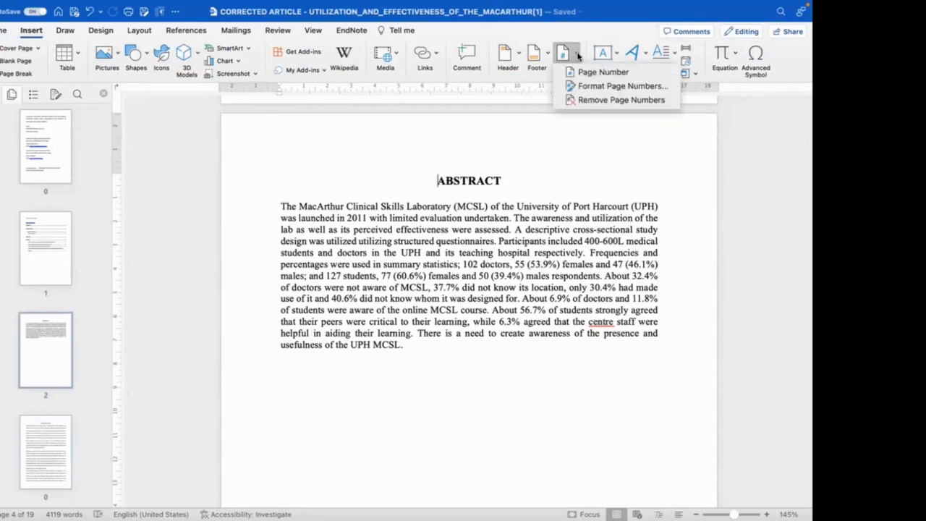
{"action": "left_click", "coordinate": [597, 86]}
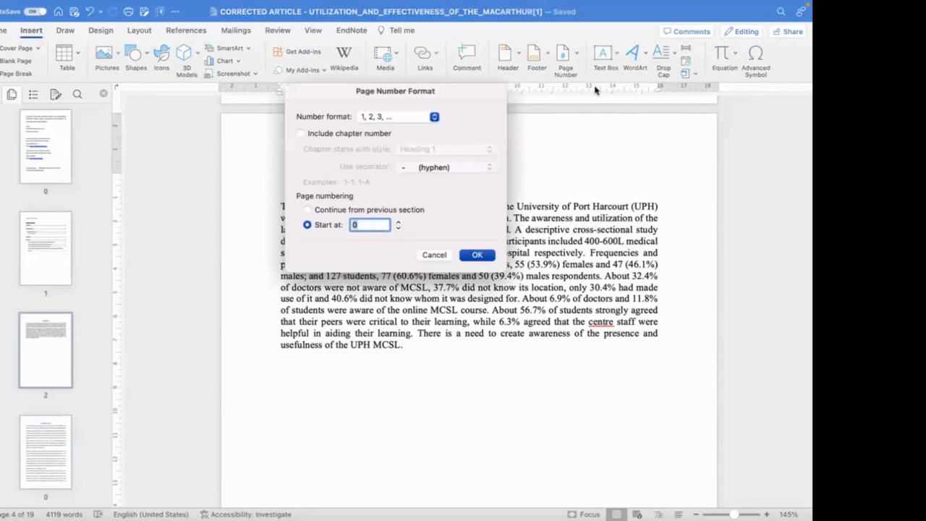
{"action": "left_click", "coordinate": [434, 117]}
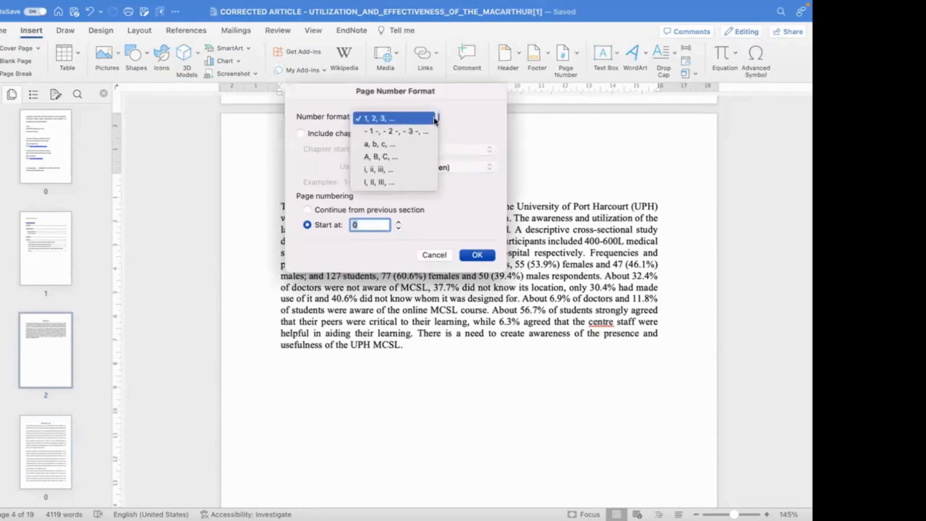
{"action": "left_click", "coordinate": [422, 169]}
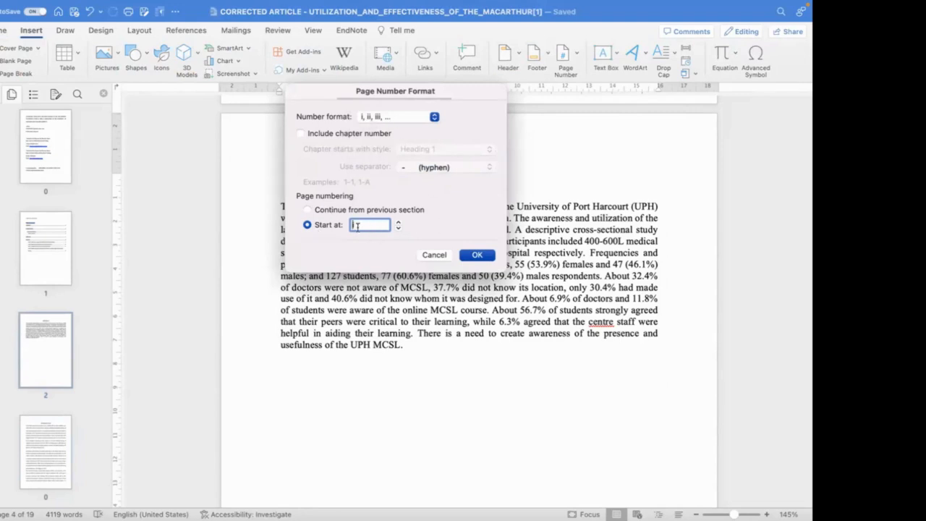
{"action": "left_click", "coordinate": [477, 254]}
Insert centred footer page numbers in the front-matter section, leaving the number off its first page.
{"action": "left_click", "coordinate": [575, 58]}
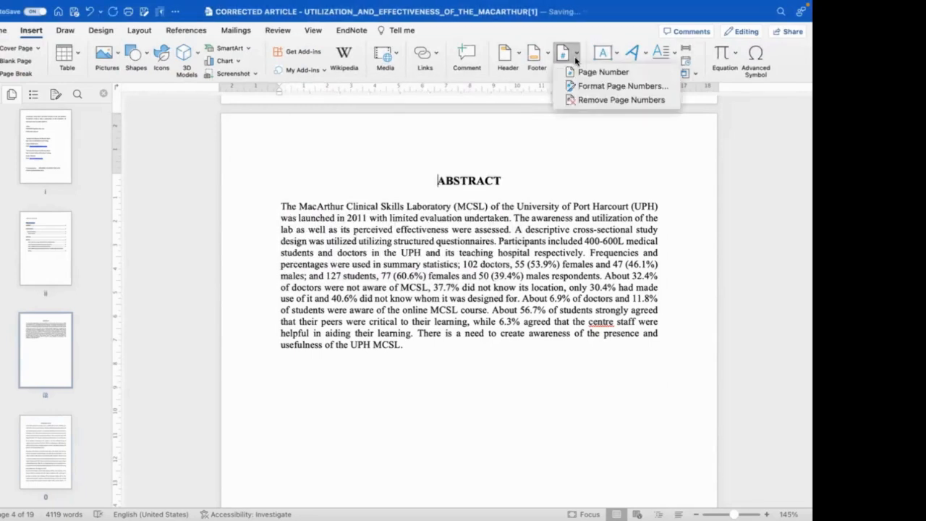
{"action": "left_click", "coordinate": [587, 73]}
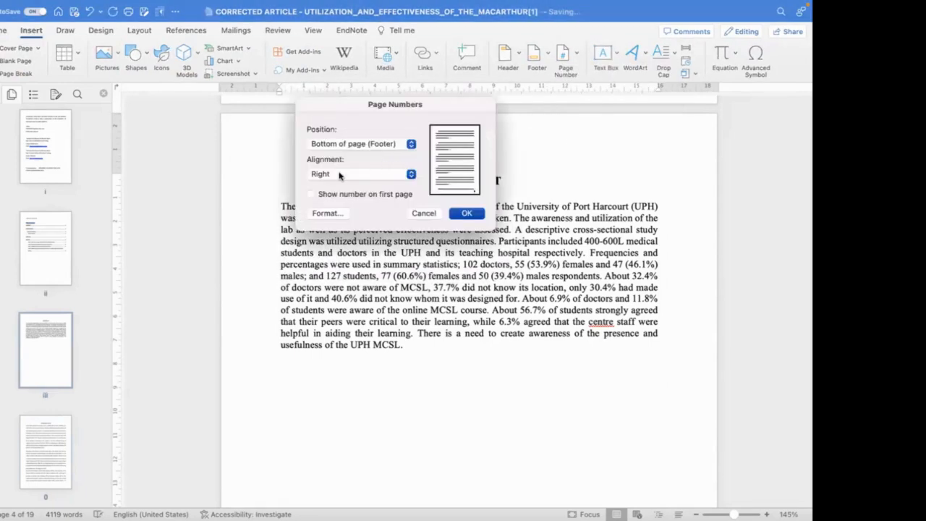
{"action": "left_click", "coordinate": [411, 174]}
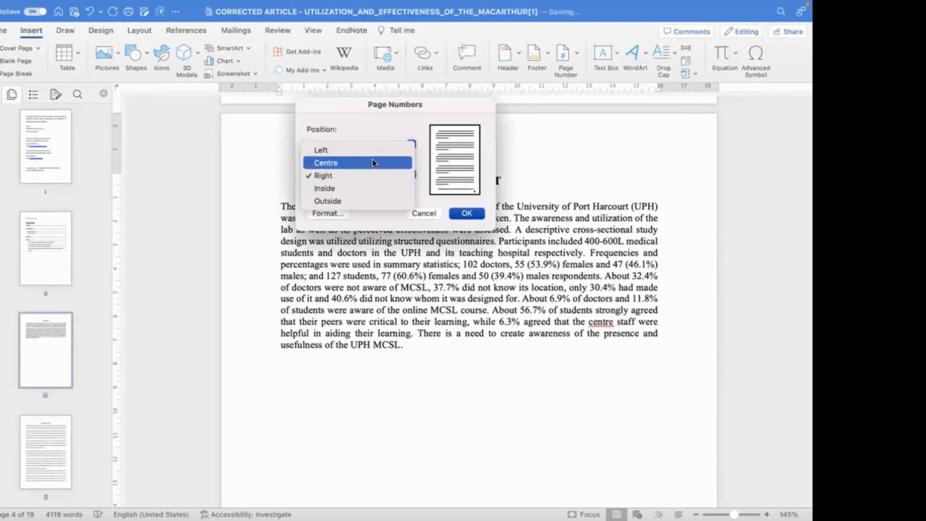
{"action": "left_click", "coordinate": [373, 162]}
{"action": "left_click", "coordinate": [466, 214]}
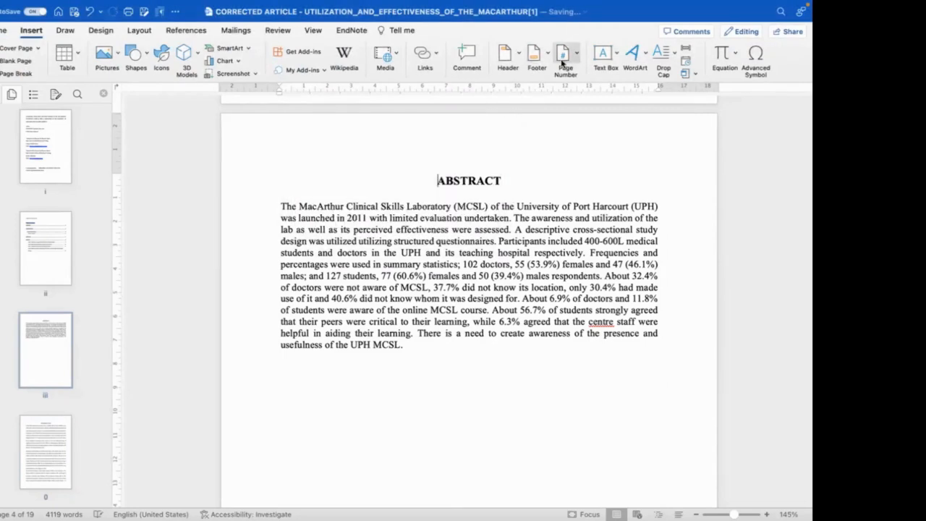
Check the footers of the authors, TABLE OF CONTENTS and ABSTRACT pages for page numbers, including the front-matter section's first-page footer.
{"action": "scroll", "coordinate": [505, 154], "scroll_direction": "up", "scroll_amount": 2}
{"action": "scroll", "coordinate": [504, 154], "scroll_direction": "up", "scroll_amount": 20}
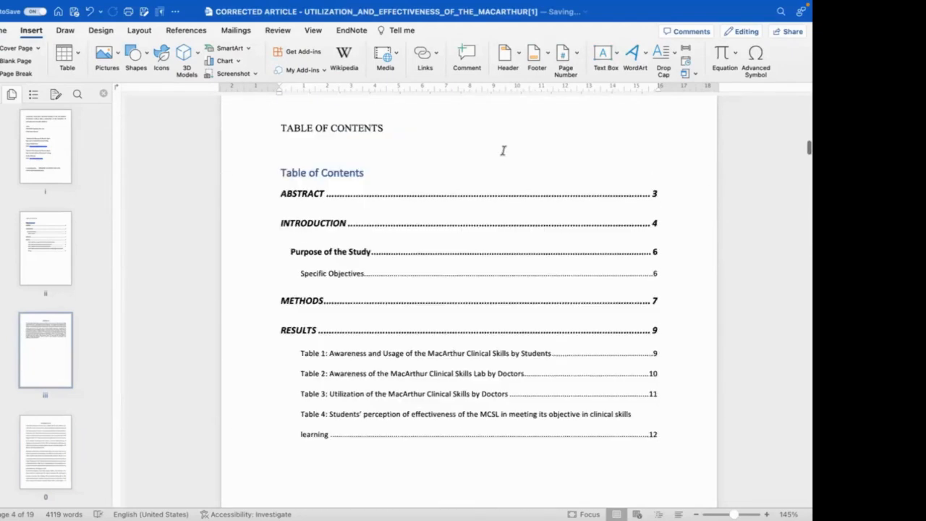
{"action": "scroll", "coordinate": [503, 151], "scroll_direction": "up", "scroll_amount": 15}
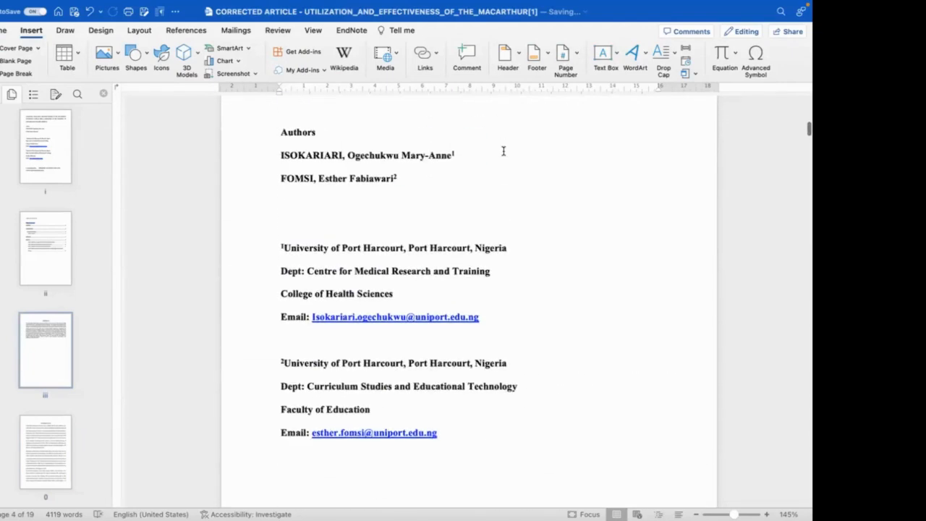
{"action": "scroll", "coordinate": [489, 231], "scroll_direction": "down", "scroll_amount": 13}
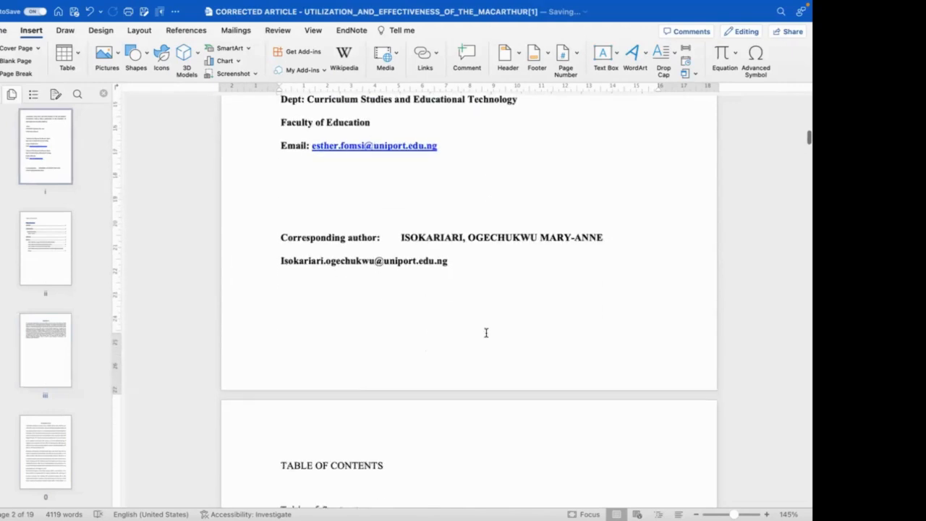
{"action": "double_click", "coordinate": [480, 369]}
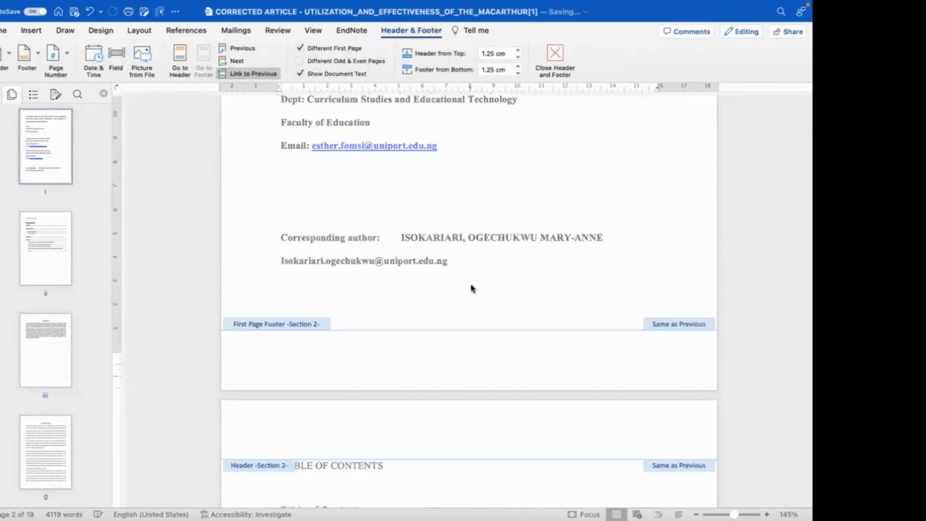
{"action": "double_click", "coordinate": [462, 216]}
{"action": "scroll", "coordinate": [463, 217], "scroll_direction": "down", "scroll_amount": 15}
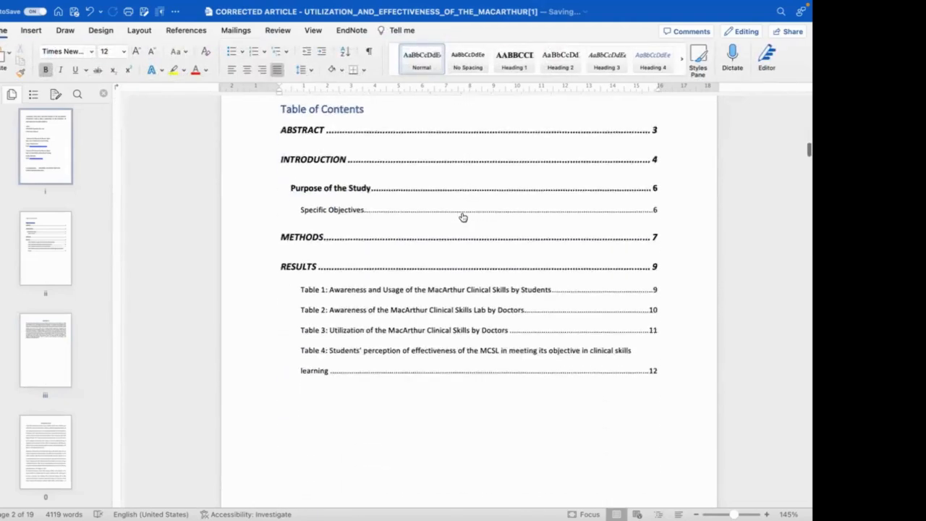
{"action": "scroll", "coordinate": [472, 396], "scroll_direction": "down", "scroll_amount": 15}
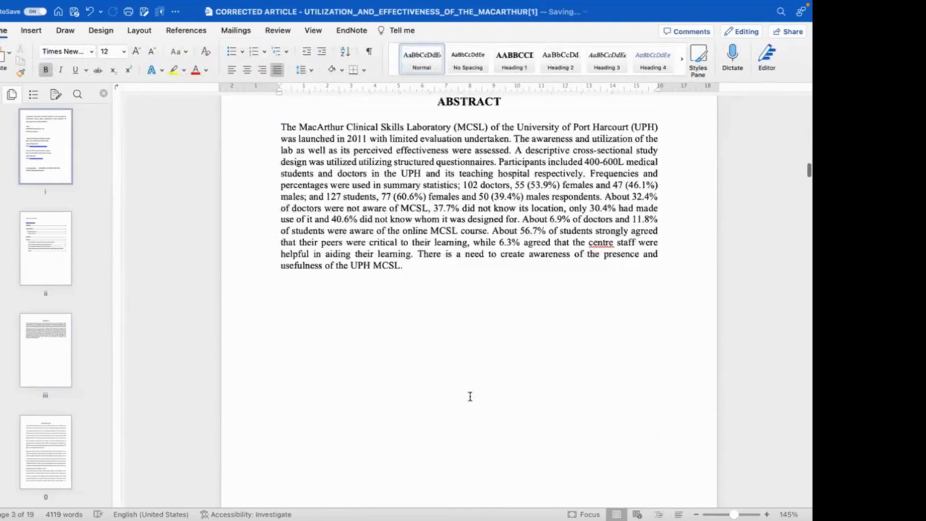
{"action": "scroll", "coordinate": [470, 396], "scroll_direction": "down", "scroll_amount": 3}
{"action": "scroll", "coordinate": [470, 396], "scroll_direction": "up", "scroll_amount": 20}
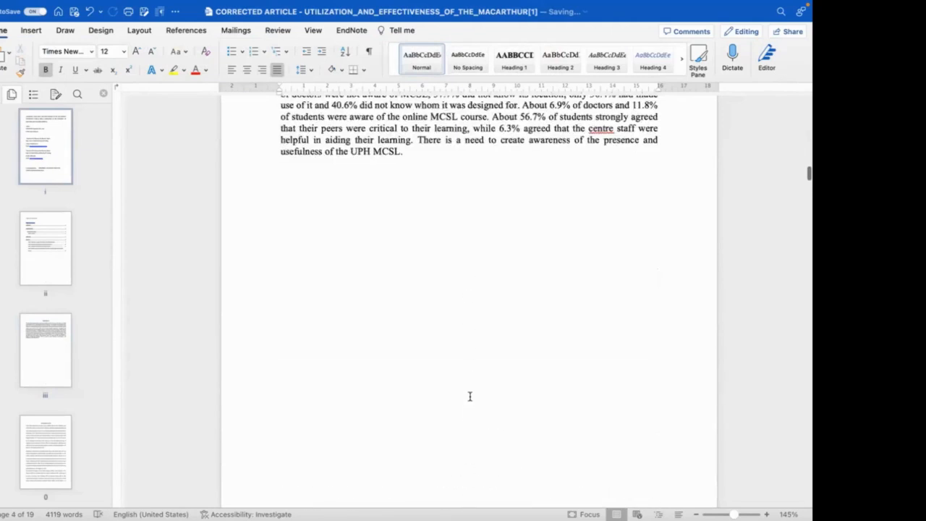
{"action": "scroll", "coordinate": [470, 396], "scroll_direction": "up", "scroll_amount": 20}
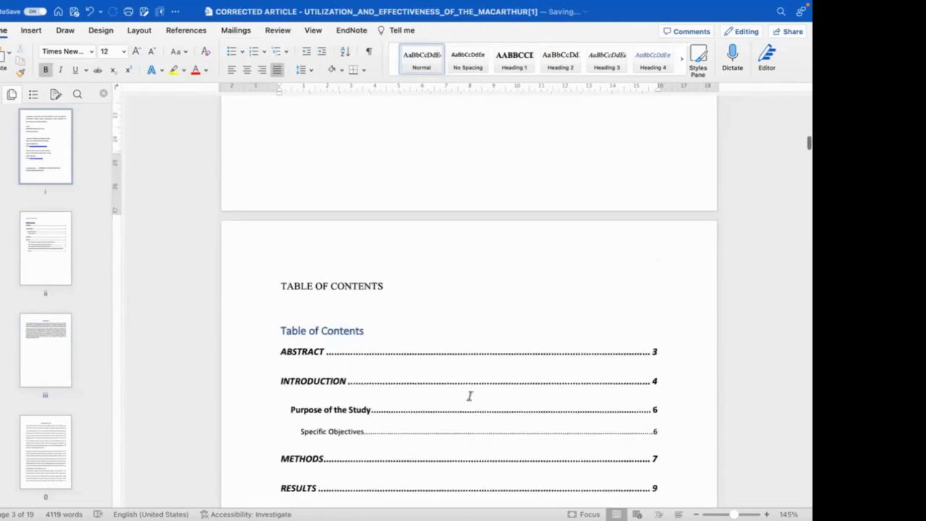
{"action": "scroll", "coordinate": [477, 186], "scroll_direction": "down", "scroll_amount": 1}
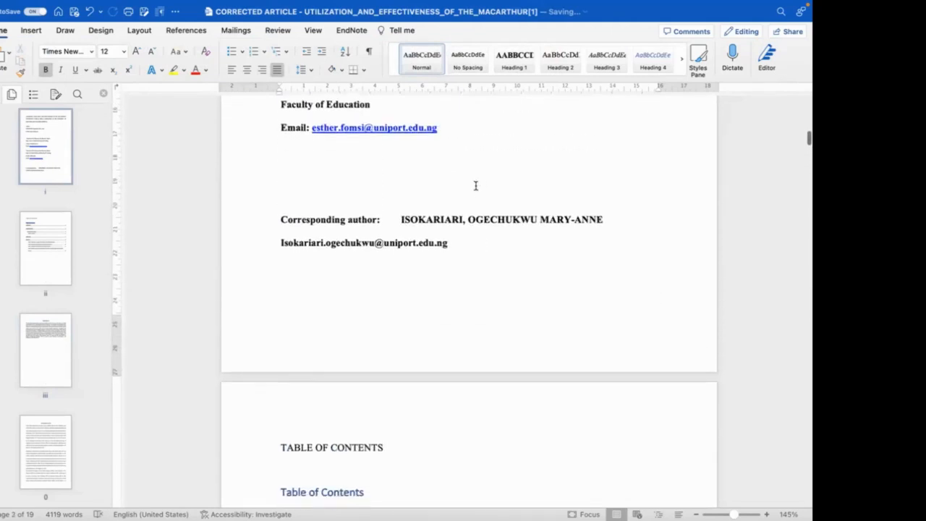
{"action": "scroll", "coordinate": [476, 186], "scroll_direction": "up", "scroll_amount": 5}
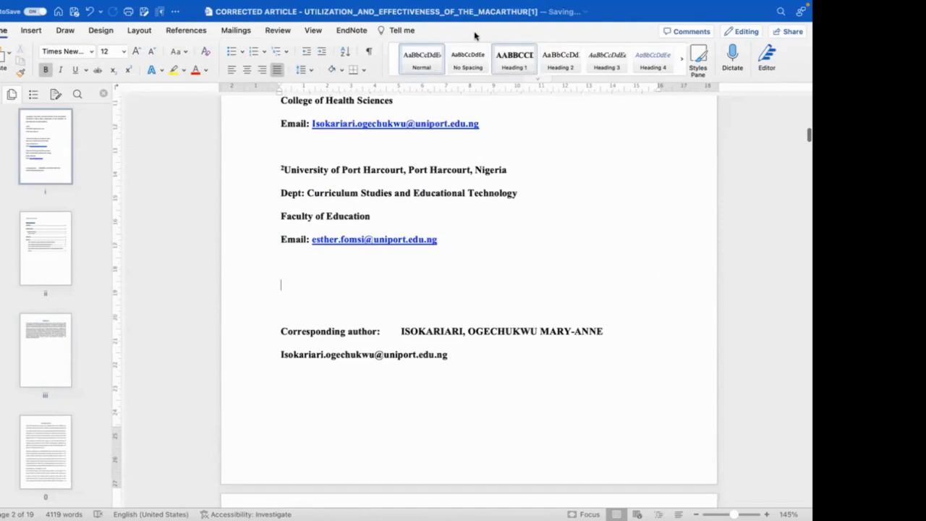
Reapply centred footer page numbers to the front-matter section from the authors page, without a number on its first page.
{"action": "left_click", "coordinate": [34, 33]}
{"action": "left_click", "coordinate": [572, 63]}
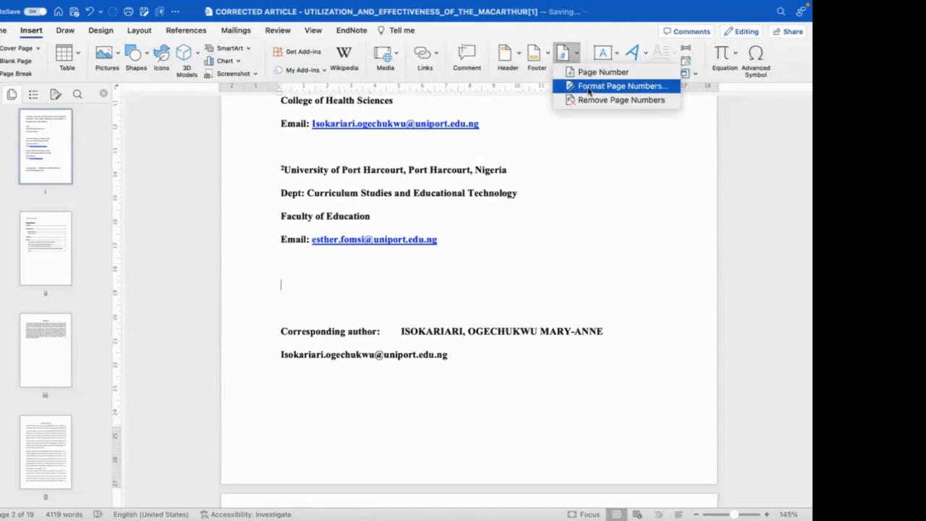
{"action": "left_click", "coordinate": [592, 72]}
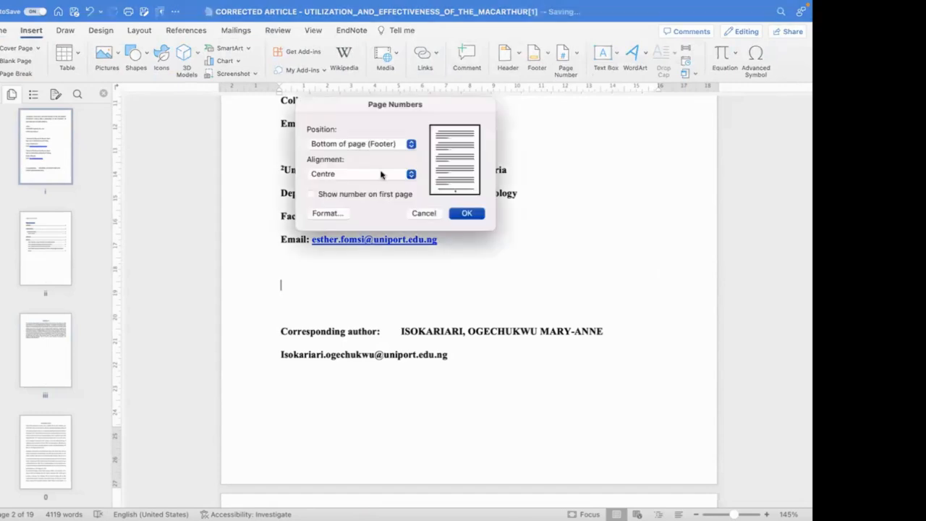
{"action": "left_click", "coordinate": [468, 214]}
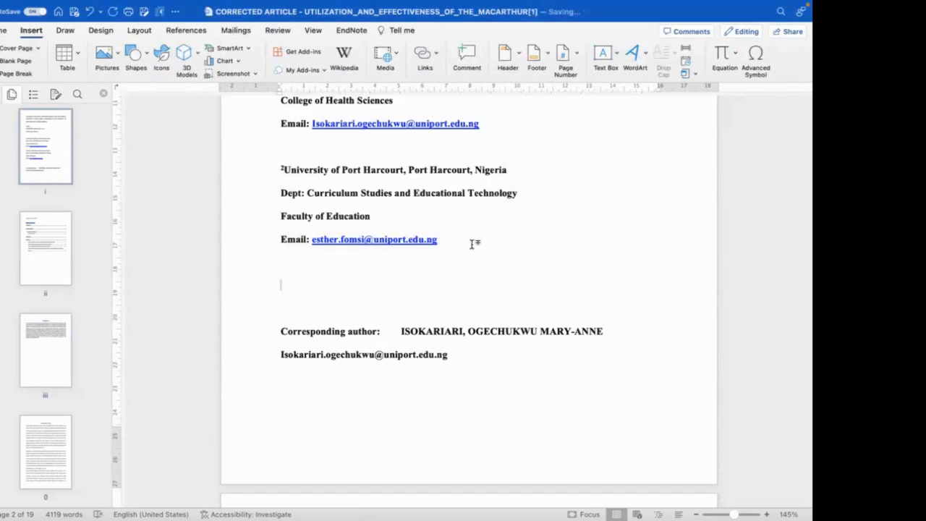
Insert centred footer page numbers in the front-matter section, with the number shown on its first page, the authors page.
{"action": "scroll", "coordinate": [471, 244], "scroll_direction": "down", "scroll_amount": 3}
{"action": "left_click", "coordinate": [437, 166]}
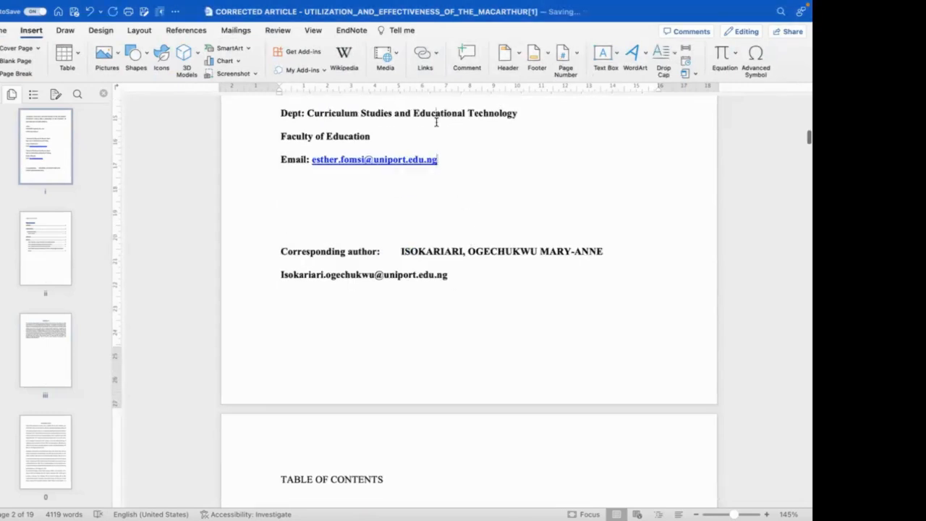
{"action": "left_click", "coordinate": [575, 55]}
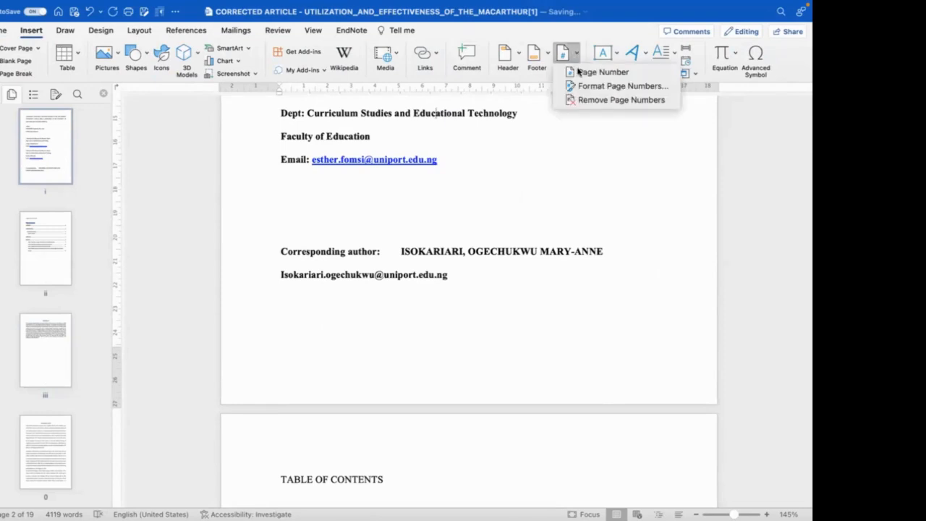
{"action": "left_click", "coordinate": [581, 72]}
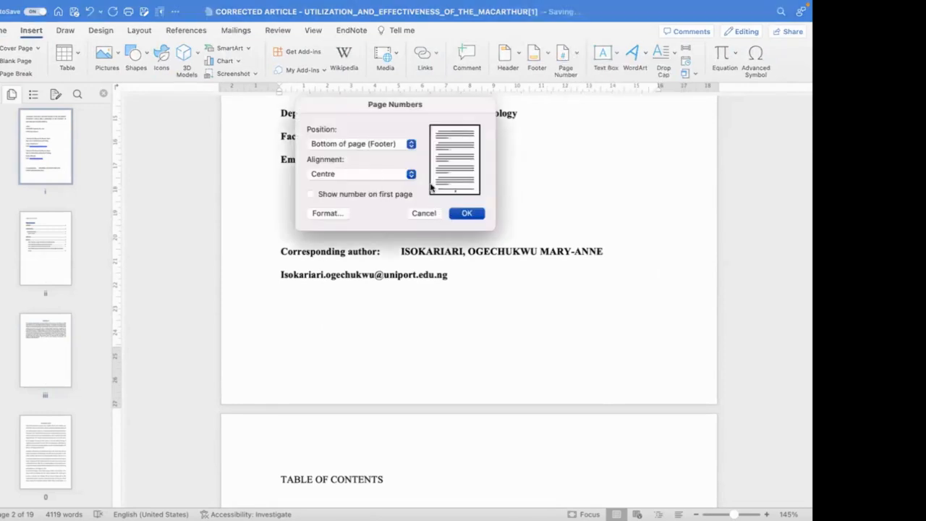
{"action": "left_click", "coordinate": [311, 195]}
{"action": "left_click", "coordinate": [465, 213]}
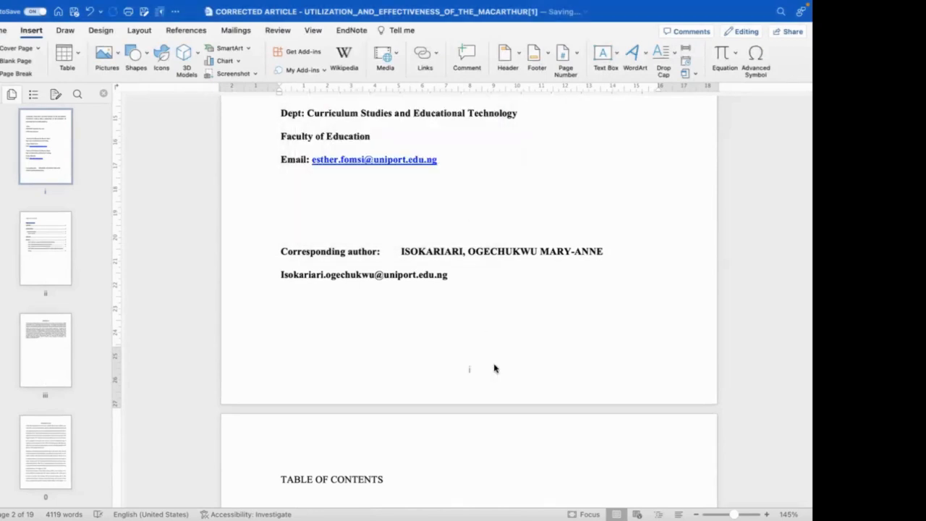
Enlarge the document view to 170% and check the footer numbers from the authors page through to the INTRODUCTION page.
{"action": "scroll", "coordinate": [469, 378], "scroll_direction": "down", "scroll_amount": 1}
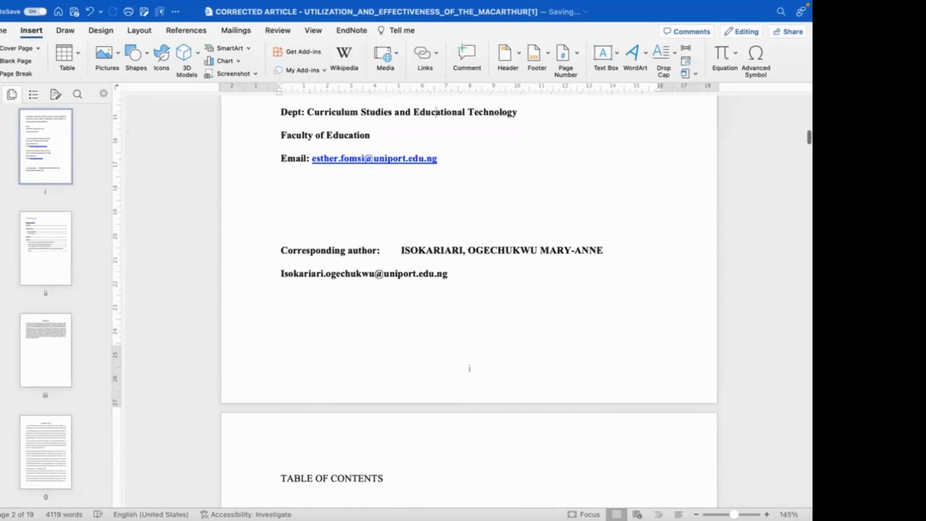
{"action": "left_click", "coordinate": [767, 514]}
{"action": "left_click", "coordinate": [767, 514]}
{"action": "left_click", "coordinate": [767, 514]}
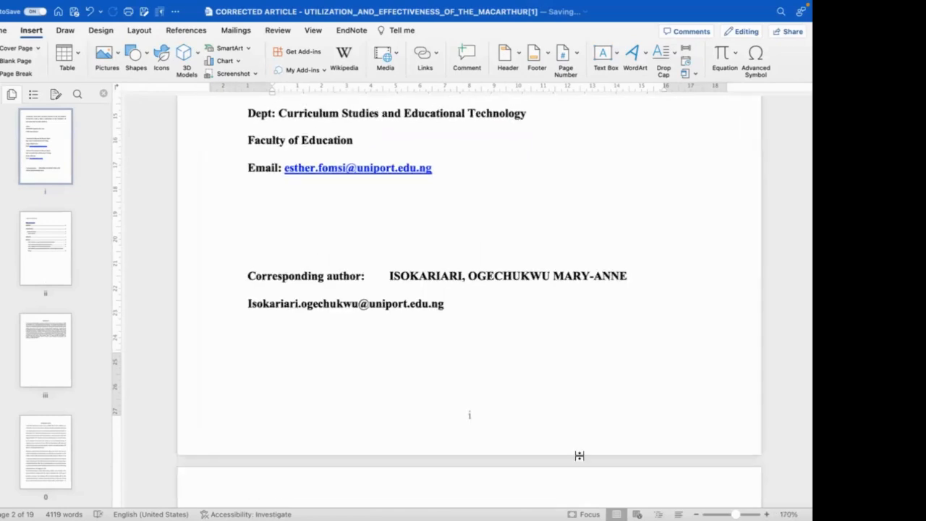
{"action": "scroll", "coordinate": [580, 455], "scroll_direction": "down", "scroll_amount": 2}
{"action": "scroll", "coordinate": [579, 456], "scroll_direction": "down", "scroll_amount": 15}
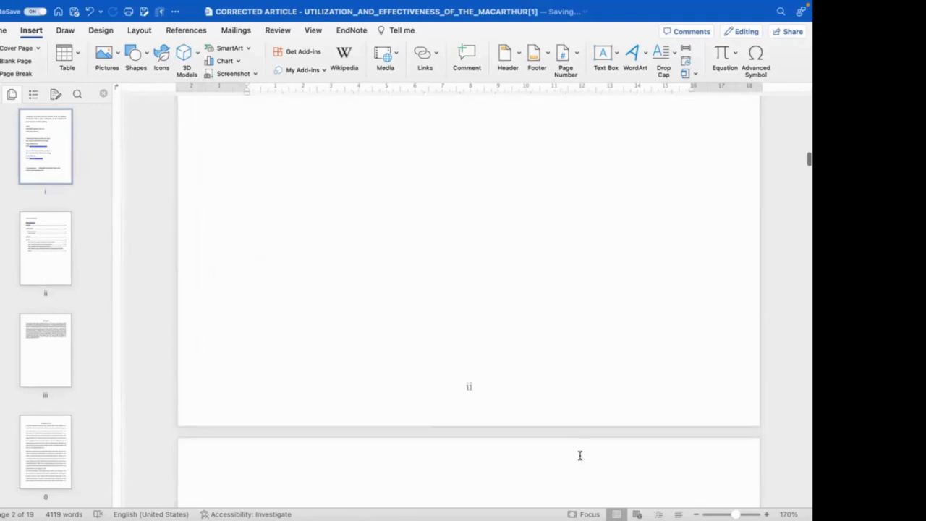
{"action": "scroll", "coordinate": [580, 455], "scroll_direction": "down", "scroll_amount": 10}
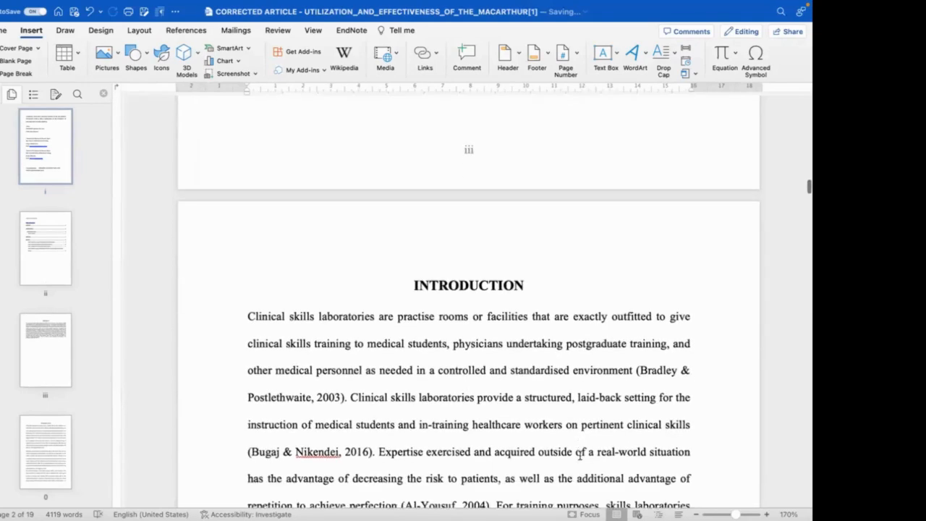
Format the page numbers of the INTRODUCTION section as 1, 2, 3, starting at 1.
{"action": "scroll", "coordinate": [579, 455], "scroll_direction": "down", "scroll_amount": 2}
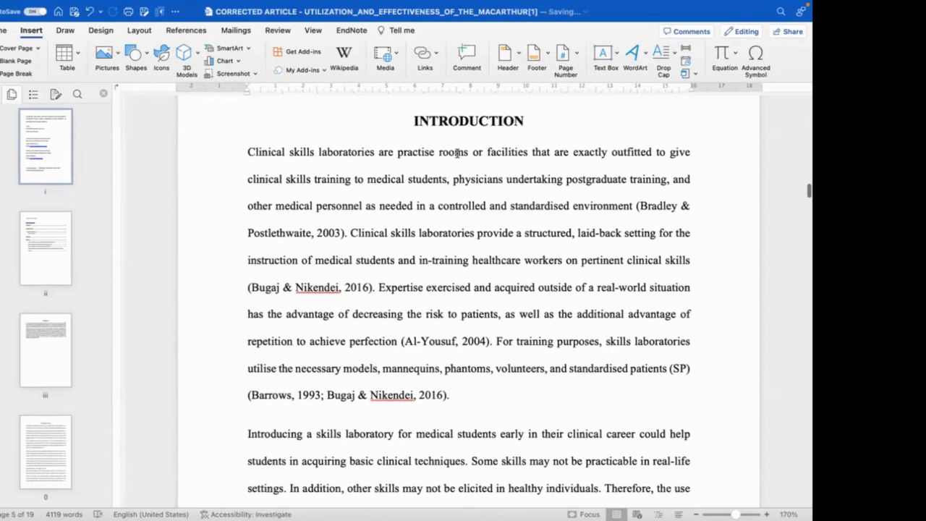
{"action": "left_click", "coordinate": [575, 58]}
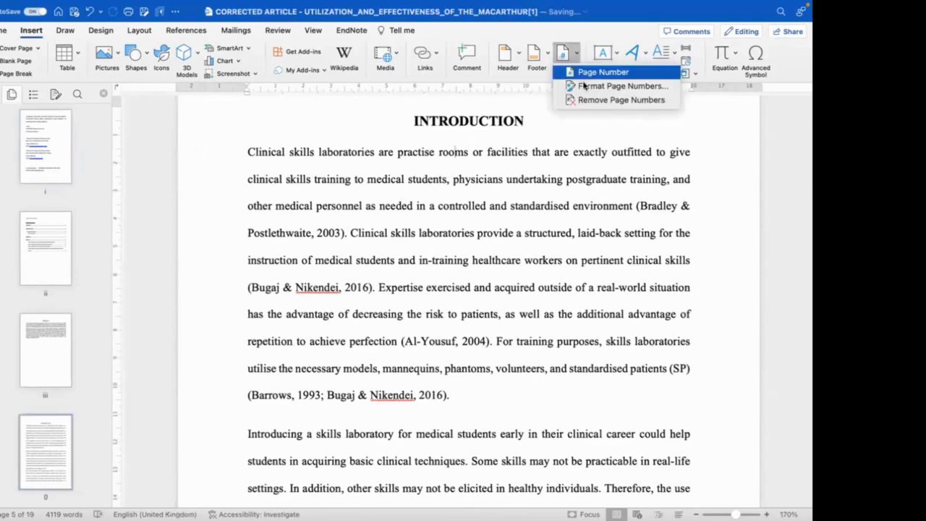
{"action": "left_click", "coordinate": [585, 86]}
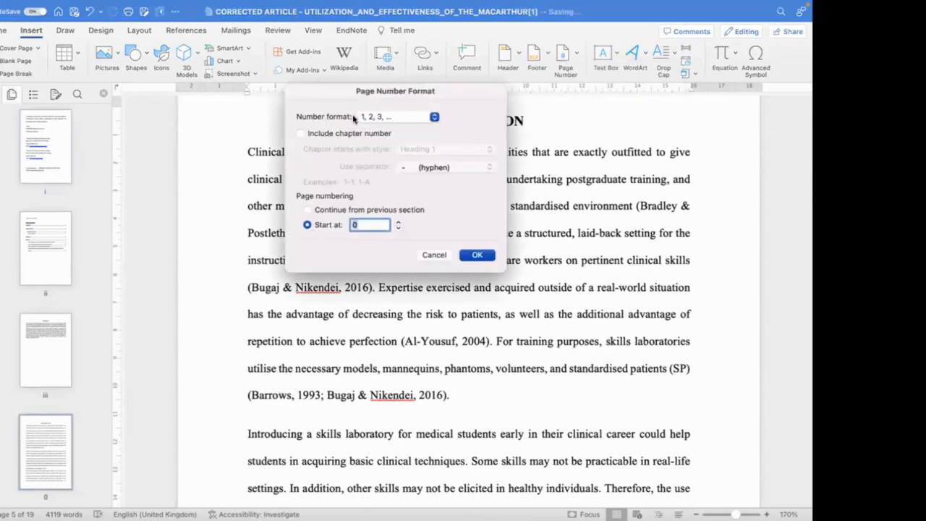
{"action": "left_click", "coordinate": [397, 222]}
{"action": "left_click", "coordinate": [475, 256]}
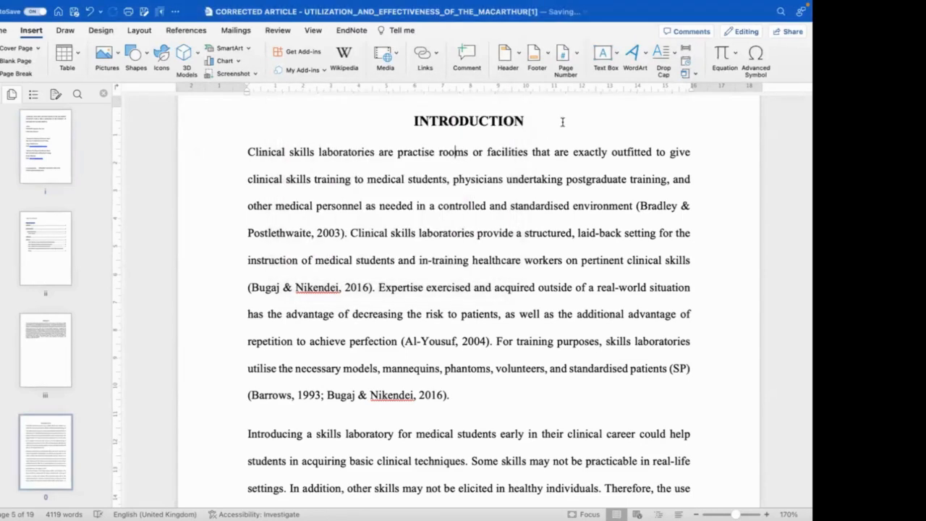
Insert centred footer page numbers in the INTRODUCTION section, with the number shown on its first page.
{"action": "left_click", "coordinate": [563, 52]}
{"action": "left_click", "coordinate": [603, 72]}
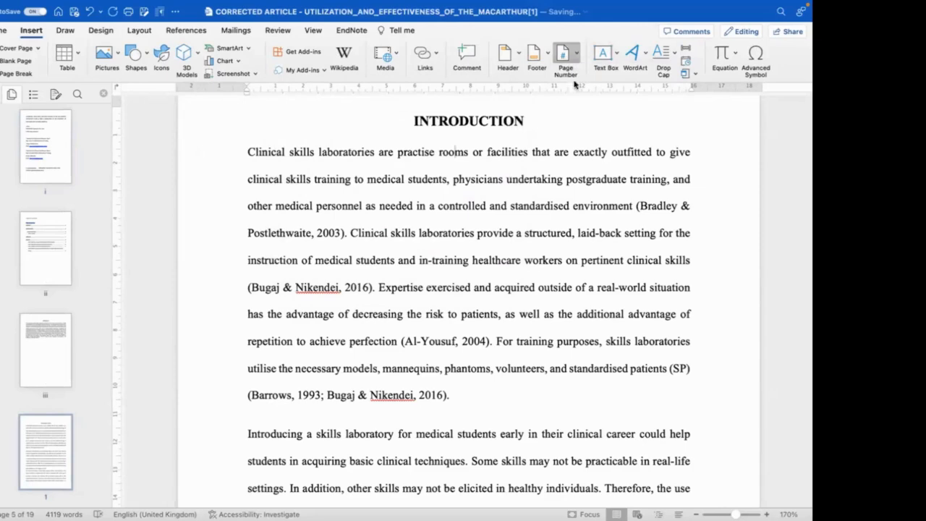
{"action": "left_click", "coordinate": [311, 195]}
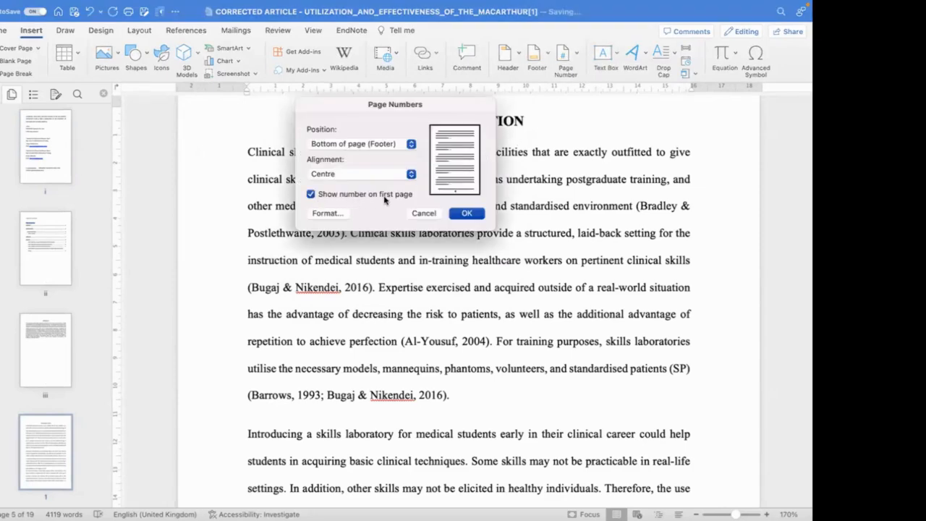
{"action": "left_click", "coordinate": [464, 214]}
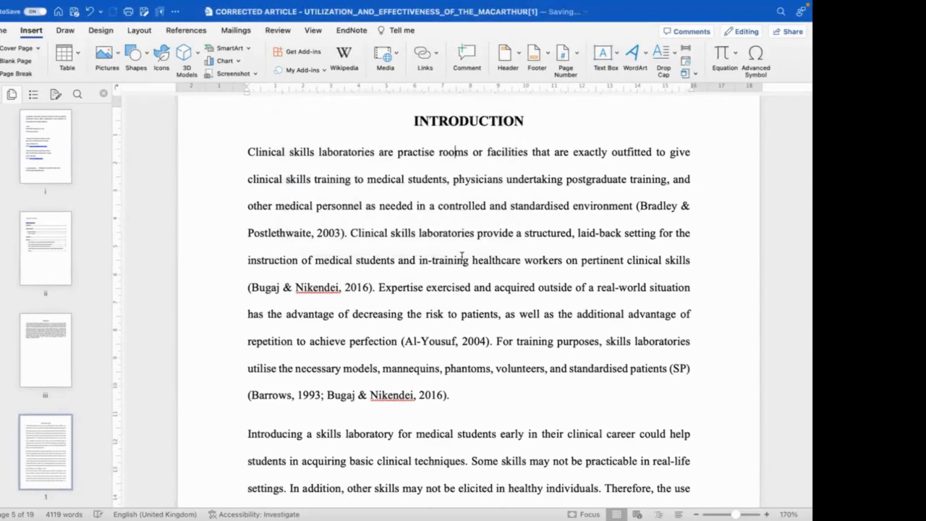
Check the footer page numbers of the main body from the INTRODUCTION page through the RESULTS pages.
{"action": "scroll", "coordinate": [462, 254], "scroll_direction": "down", "scroll_amount": 10}
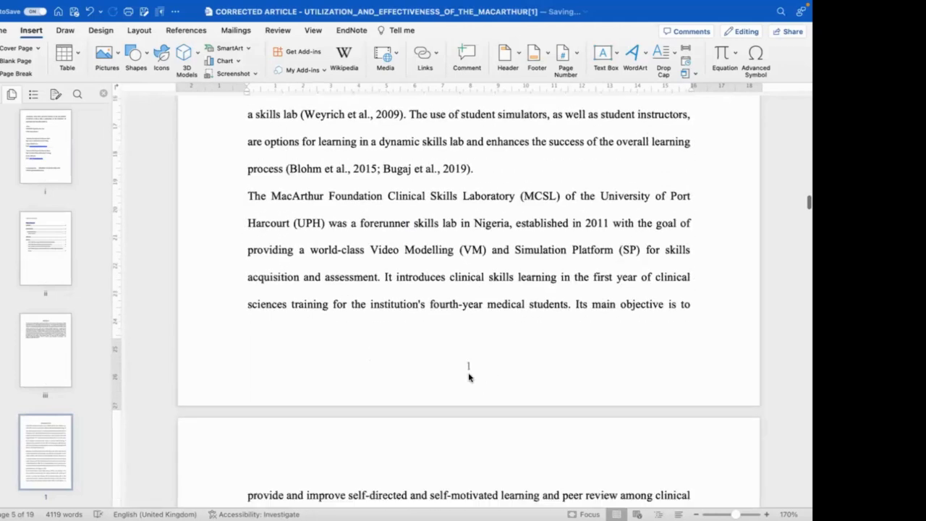
{"action": "scroll", "coordinate": [457, 319], "scroll_direction": "down", "scroll_amount": 12}
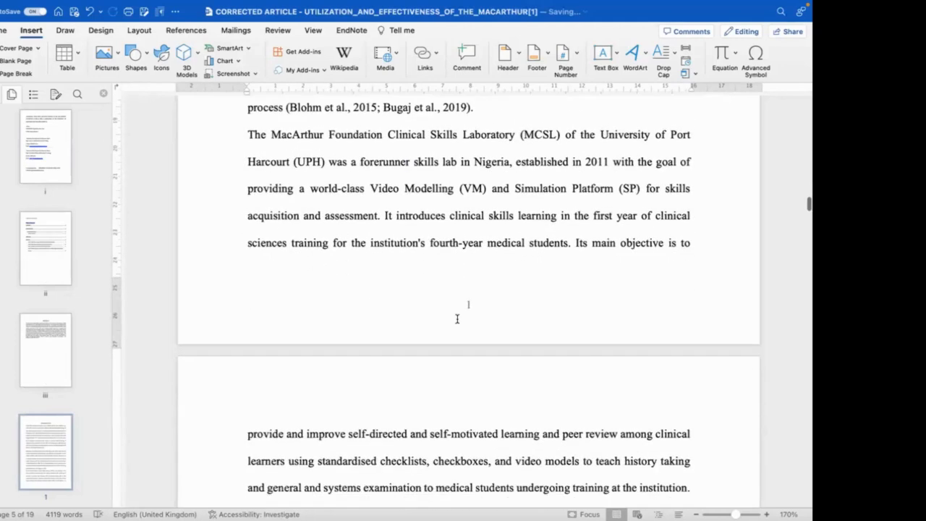
{"action": "scroll", "coordinate": [457, 319], "scroll_direction": "down", "scroll_amount": 20}
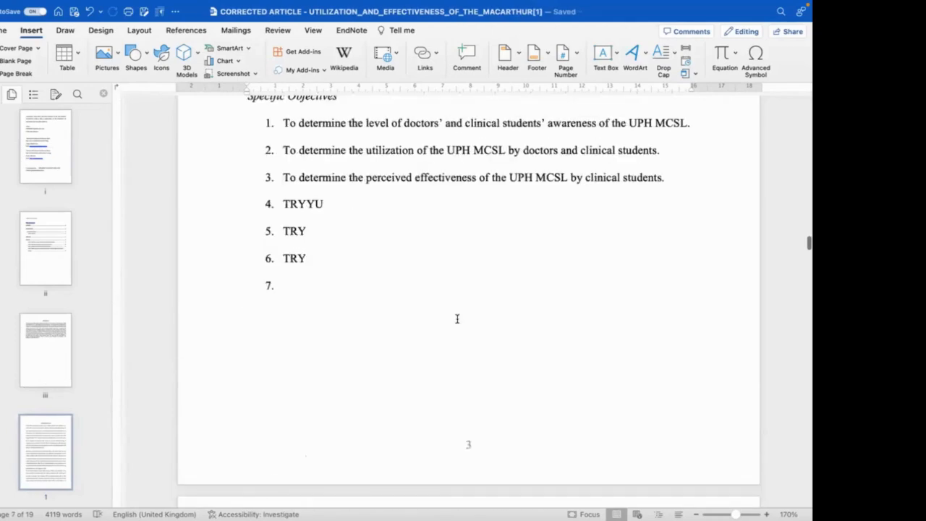
{"action": "scroll", "coordinate": [457, 319], "scroll_direction": "down", "scroll_amount": 20}
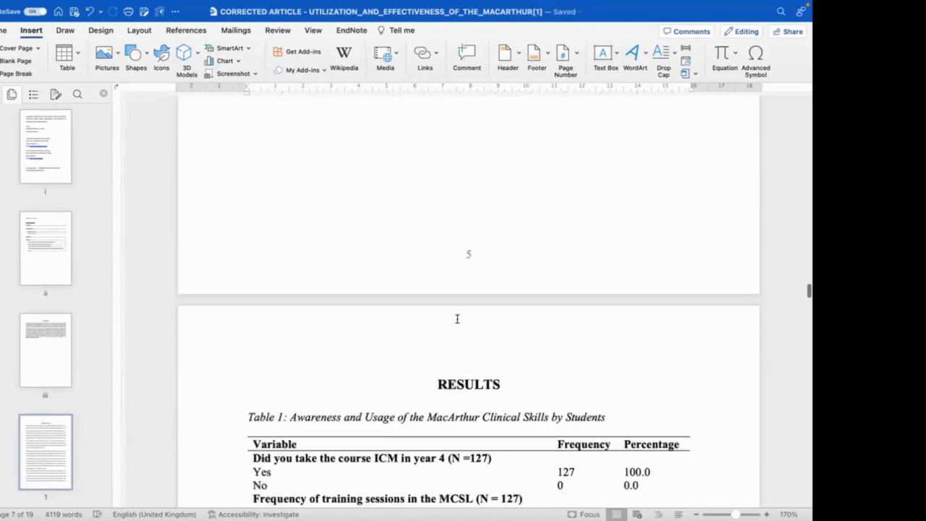
{"action": "scroll", "coordinate": [458, 319], "scroll_direction": "down", "scroll_amount": 20}
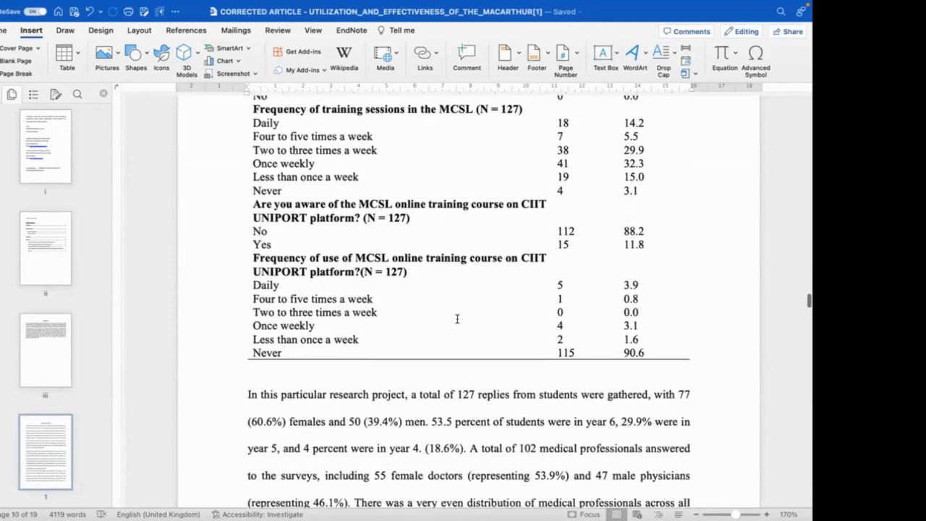
{"action": "scroll", "coordinate": [457, 315], "scroll_direction": "up", "scroll_amount": 15}
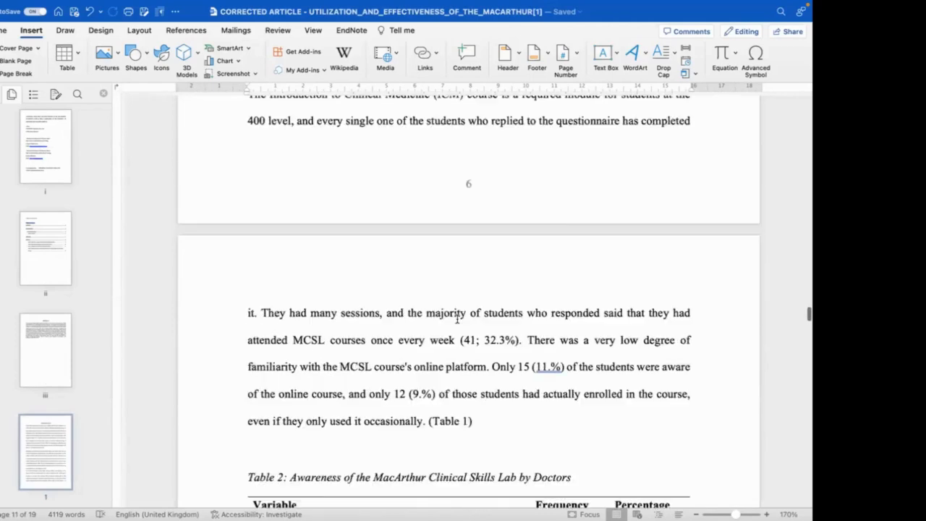
{"action": "scroll", "coordinate": [457, 318], "scroll_direction": "up", "scroll_amount": 2}
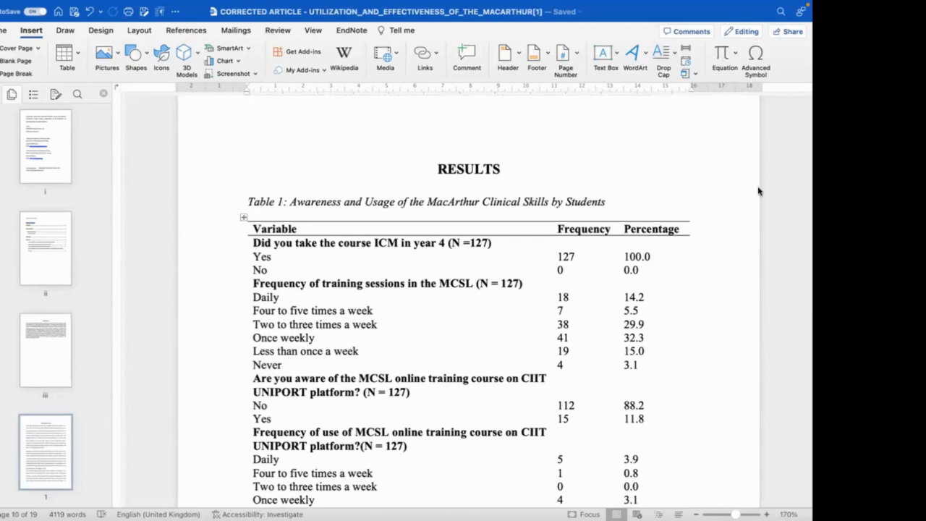
{"action": "left_click", "coordinate": [234, 207]}
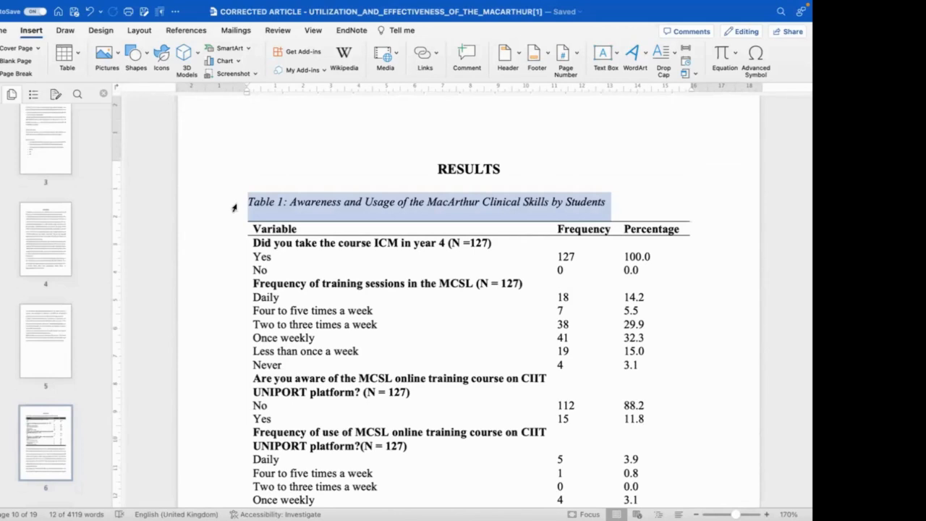
{"action": "left_click", "coordinate": [362, 190]}
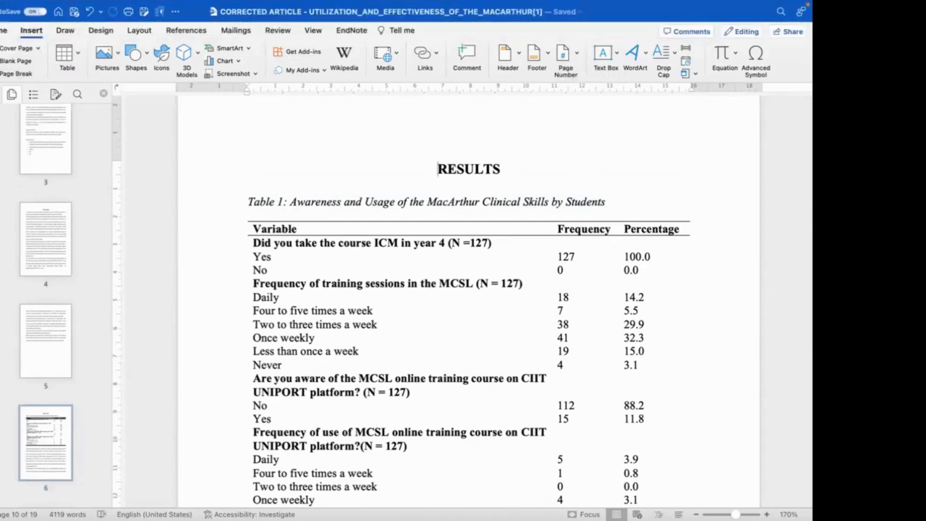
{"action": "left_click", "coordinate": [2, 31]}
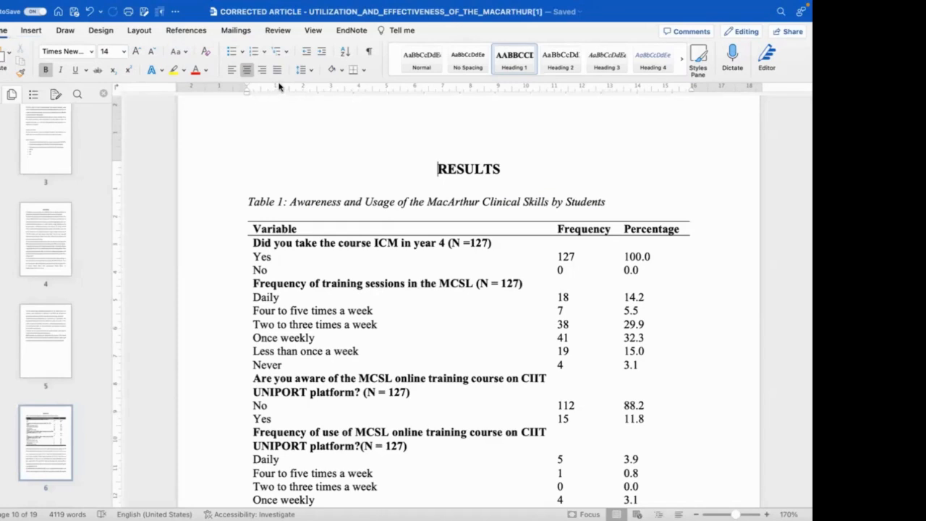
{"action": "left_click", "coordinate": [186, 31]}
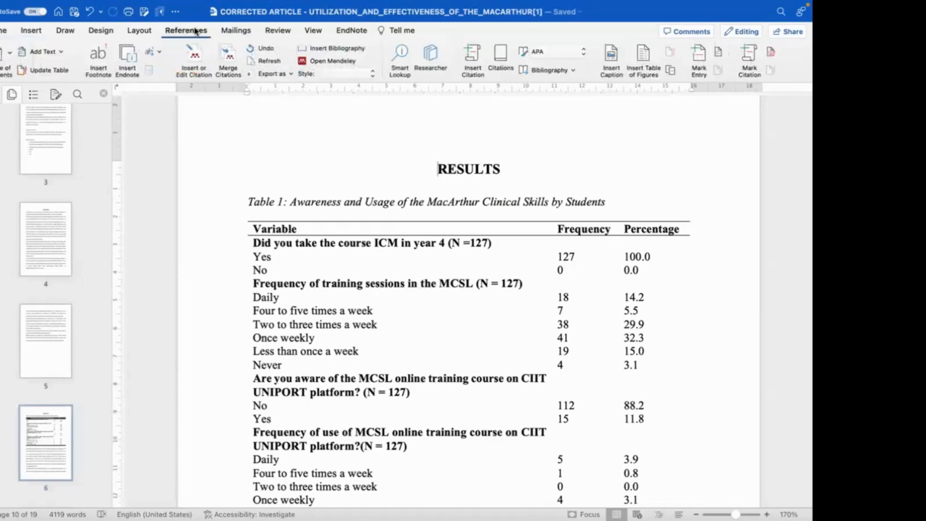
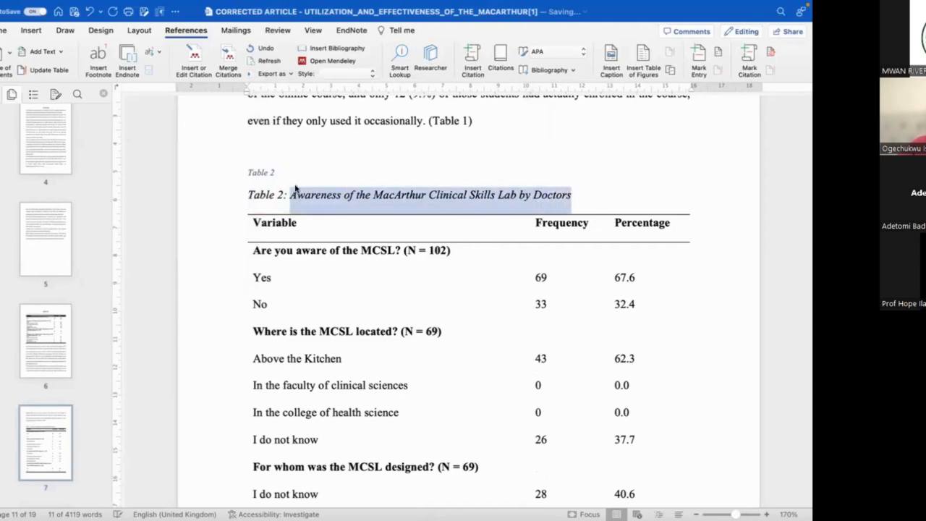
Move the title "Awareness of the MacArthur Clinical Skills Lab by Doctors" into the inserted Table 2 caption and delete the leftover old caption line.
{"action": "left_click_drag", "start_coordinate": [291, 192], "coordinate": [278, 173]}
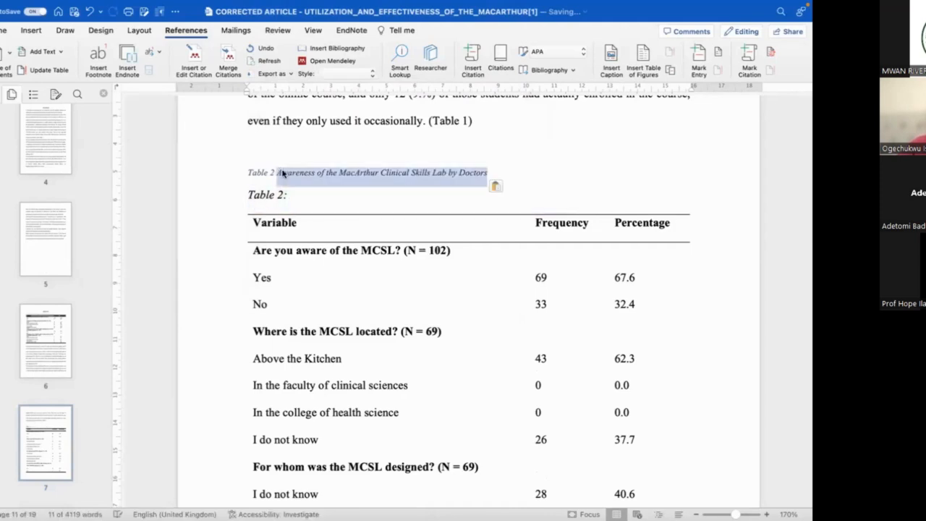
{"action": "left_click", "coordinate": [226, 196]}
{"action": "key", "text": "BackSpace"}
{"action": "key", "text": "BackSpace"}
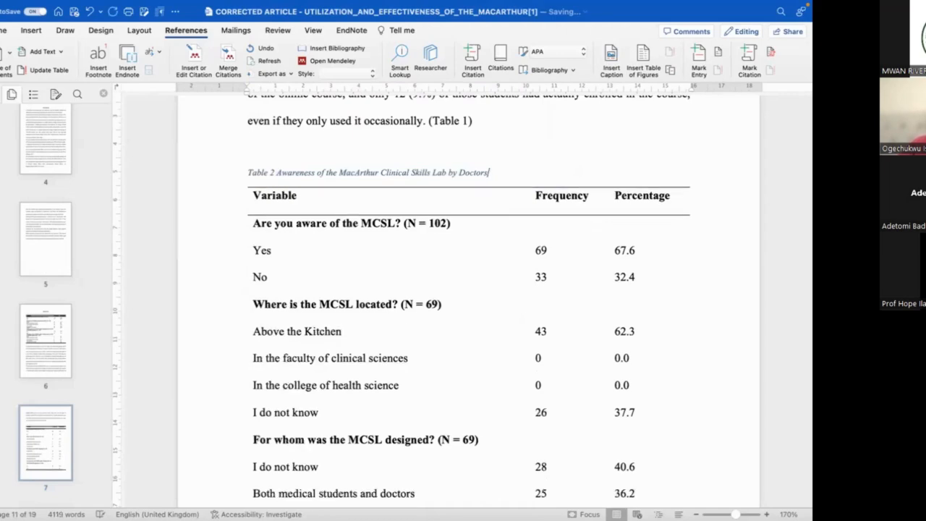
Insert a Table 3 caption with the label Table above the existing title line of the doctors' utilization table.
{"action": "scroll", "coordinate": [131, 132], "scroll_direction": "down", "scroll_amount": 15}
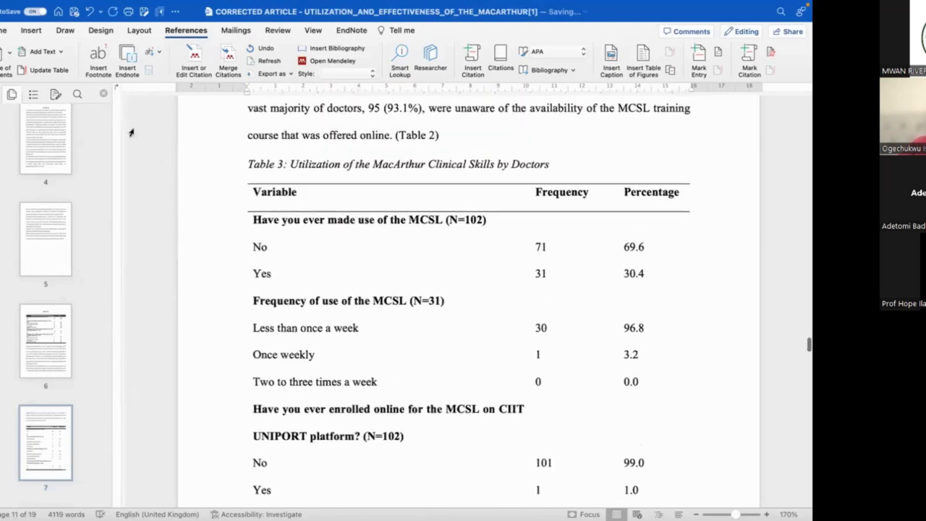
{"action": "left_click", "coordinate": [208, 172]}
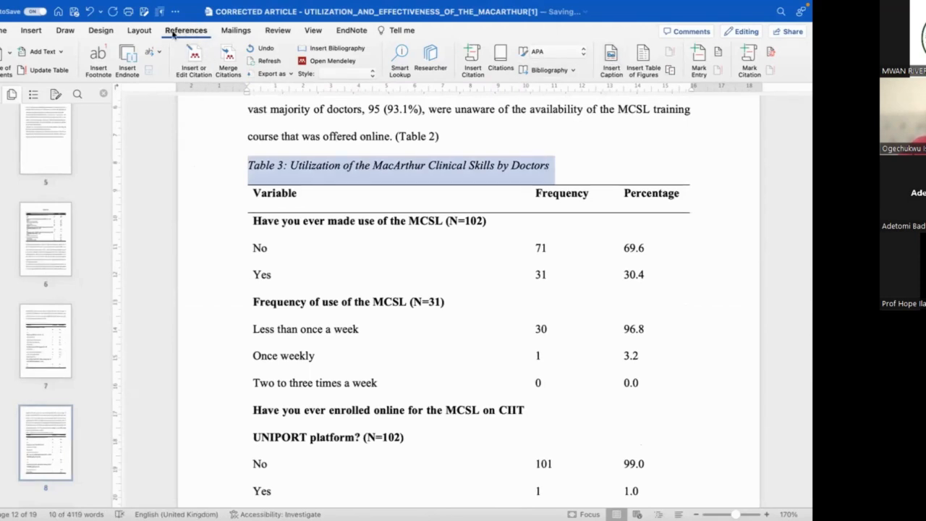
{"action": "left_click", "coordinate": [611, 58]}
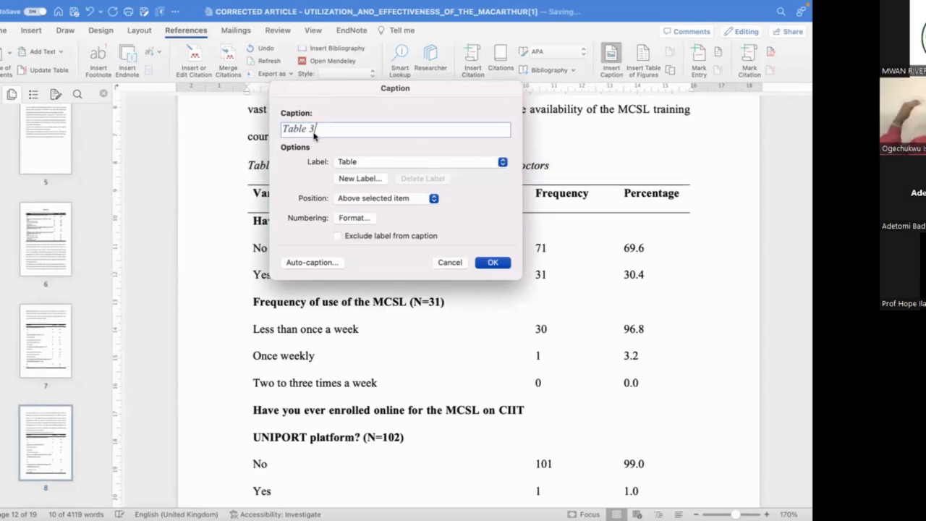
{"action": "left_click", "coordinate": [491, 262]}
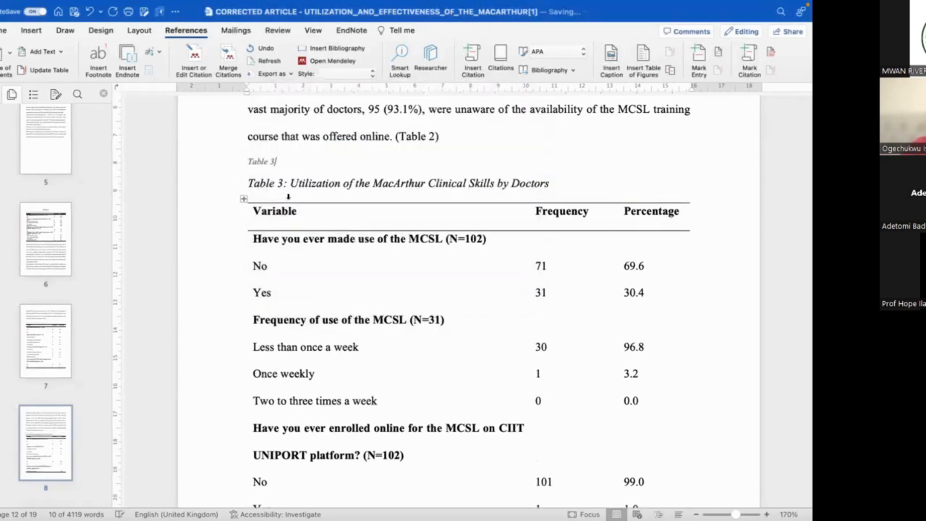
Replace the old Table 3 title line by moving "Utilization of the MacArthur Clinical Skills by Doctors" into the inserted caption, with a blank line above it.
{"action": "left_click_drag", "start_coordinate": [290, 186], "coordinate": [537, 189]}
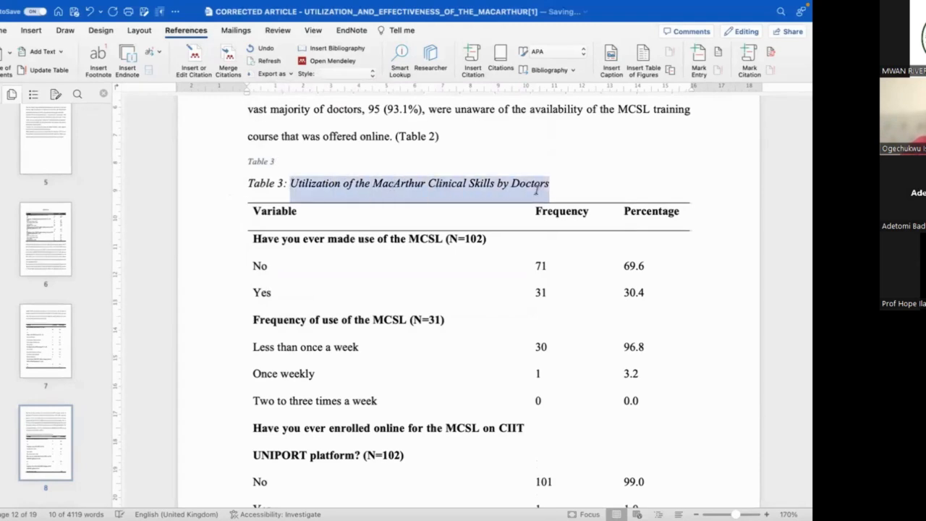
{"action": "left_click_drag", "start_coordinate": [342, 184], "coordinate": [335, 164]}
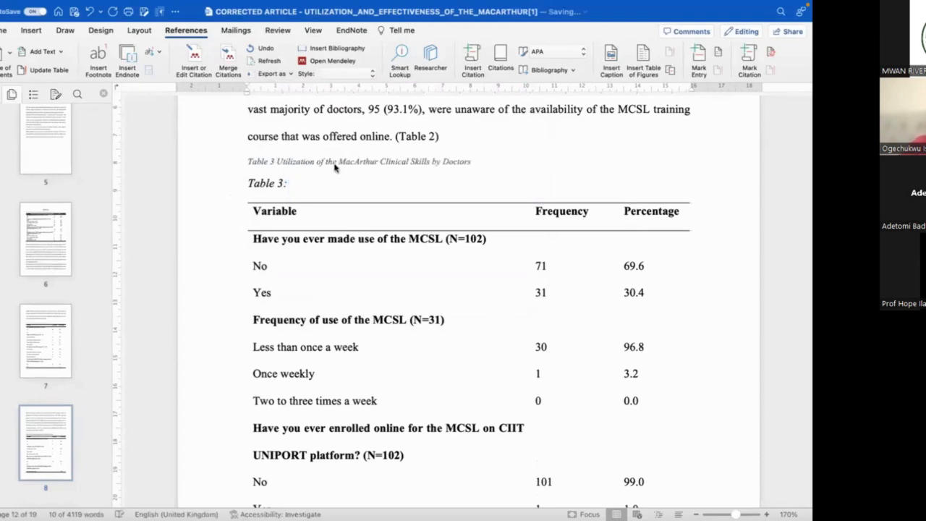
{"action": "left_click", "coordinate": [229, 185]}
{"action": "key", "text": "BackSpace"}
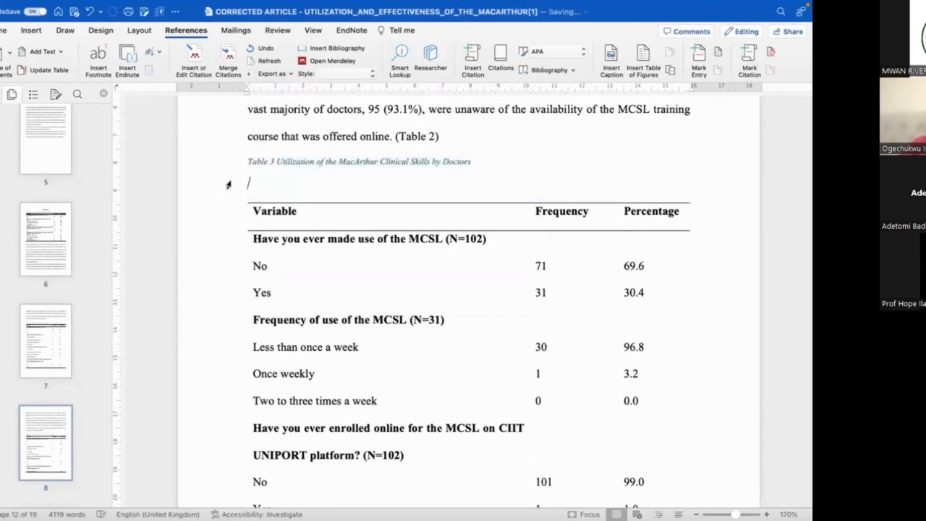
{"action": "key", "text": "BackSpace"}
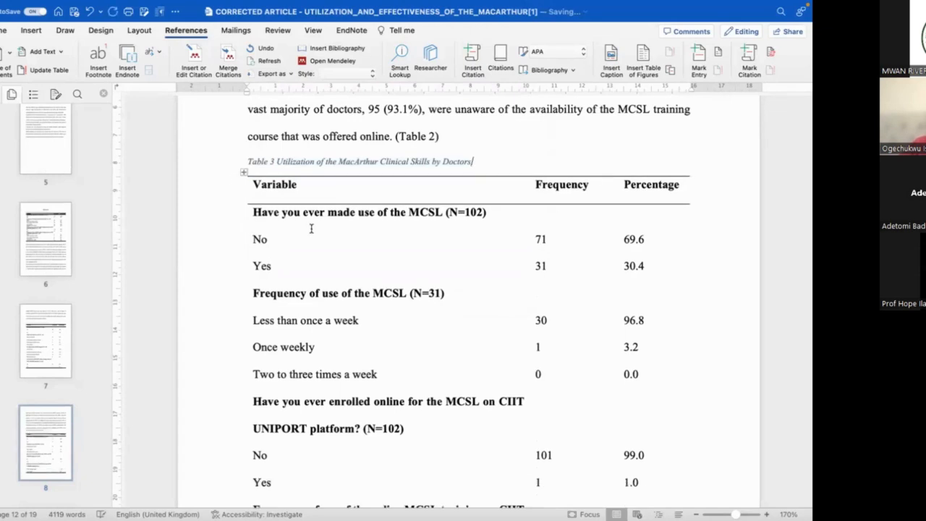
{"action": "key", "text": "Return"}
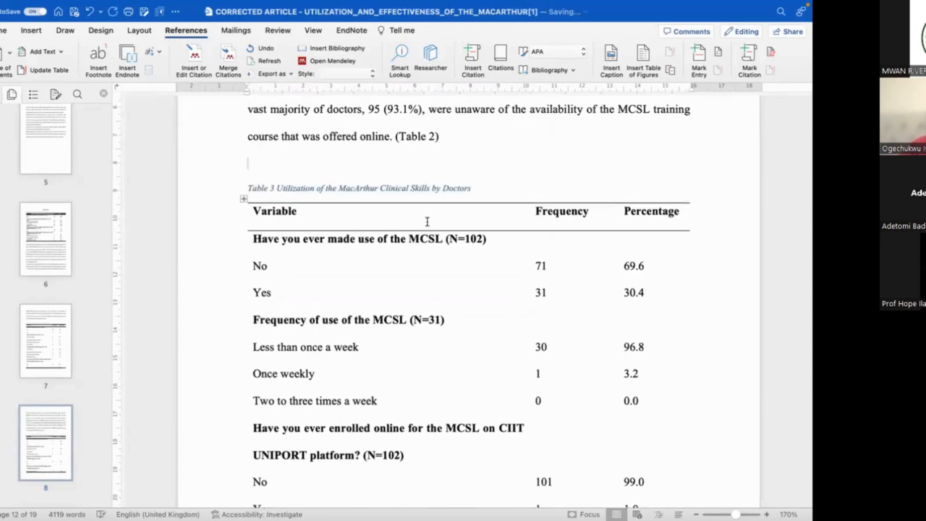
Insert a page break below the last entry of the table of contents to create a blank page.
{"action": "scroll", "coordinate": [427, 222], "scroll_direction": "down", "scroll_amount": 1}
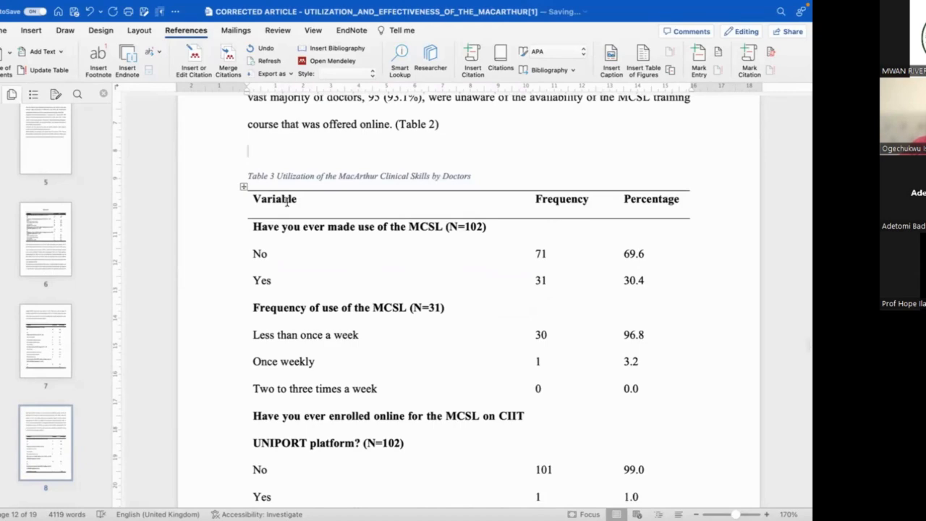
{"action": "scroll", "coordinate": [287, 202], "scroll_direction": "up", "scroll_amount": 10}
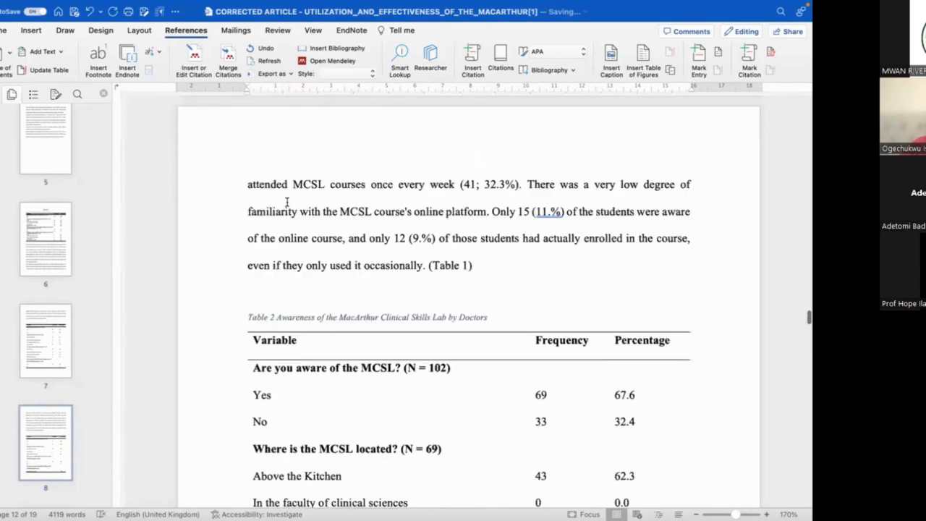
{"action": "scroll", "coordinate": [286, 202], "scroll_direction": "up", "scroll_amount": 15}
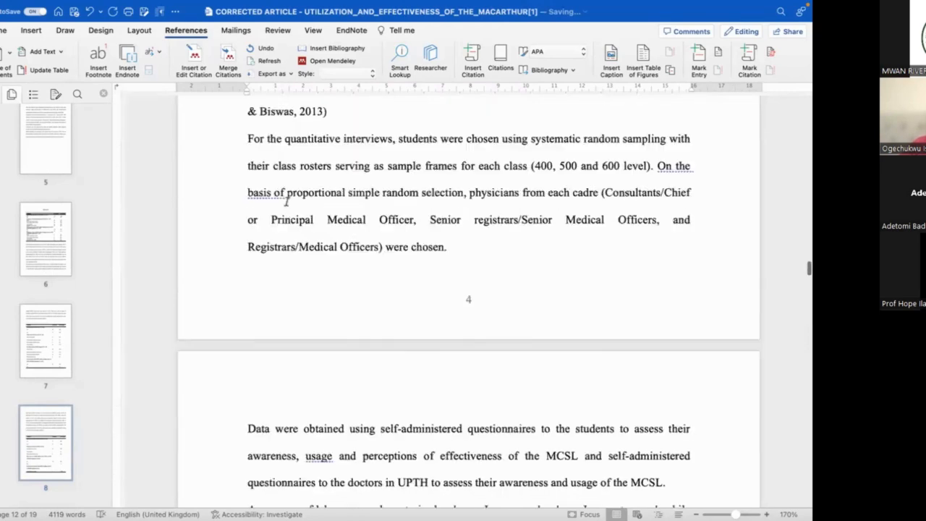
{"action": "scroll", "coordinate": [287, 201], "scroll_direction": "up", "scroll_amount": 15}
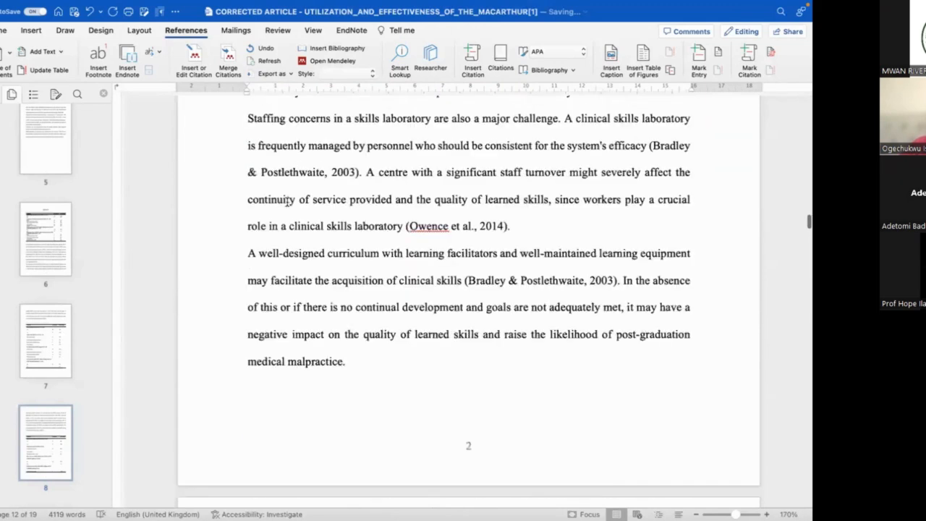
{"action": "scroll", "coordinate": [287, 202], "scroll_direction": "up", "scroll_amount": 15}
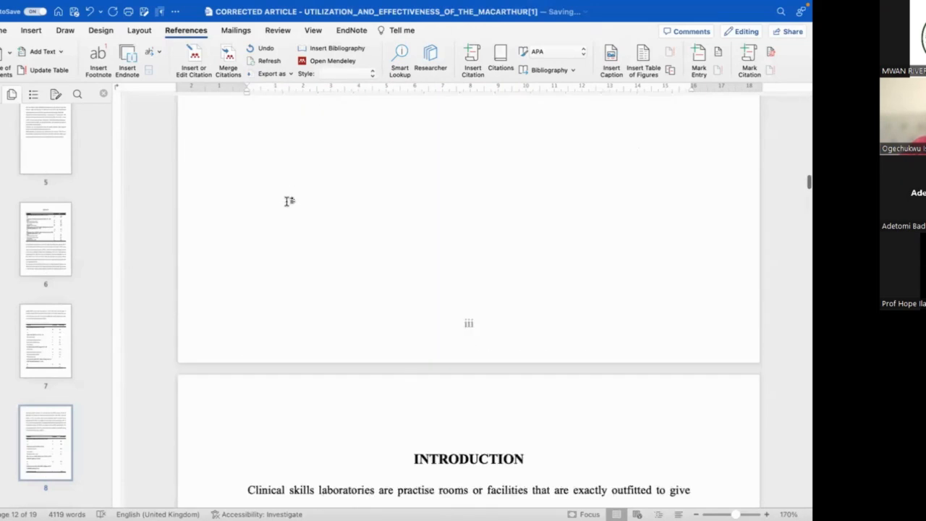
{"action": "scroll", "coordinate": [288, 201], "scroll_direction": "up", "scroll_amount": 15}
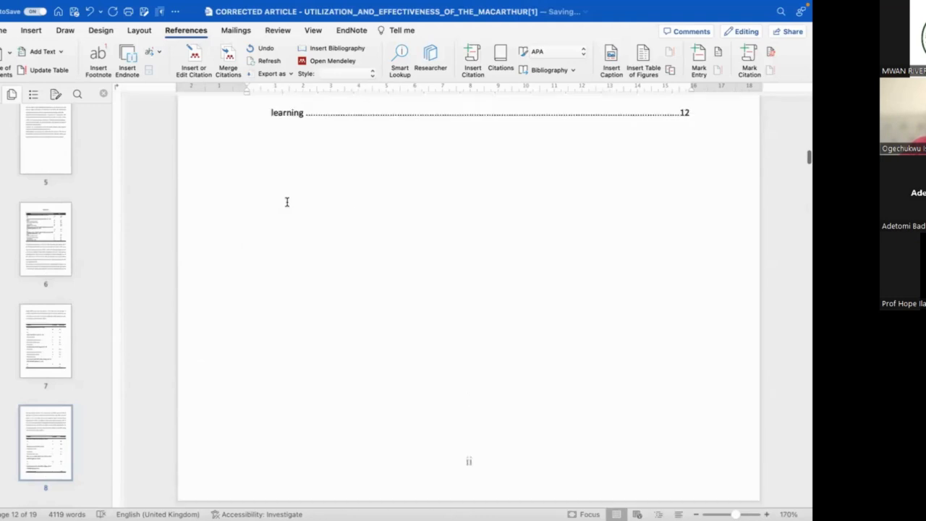
{"action": "scroll", "coordinate": [287, 202], "scroll_direction": "up", "scroll_amount": 3}
{"action": "left_click", "coordinate": [287, 299]}
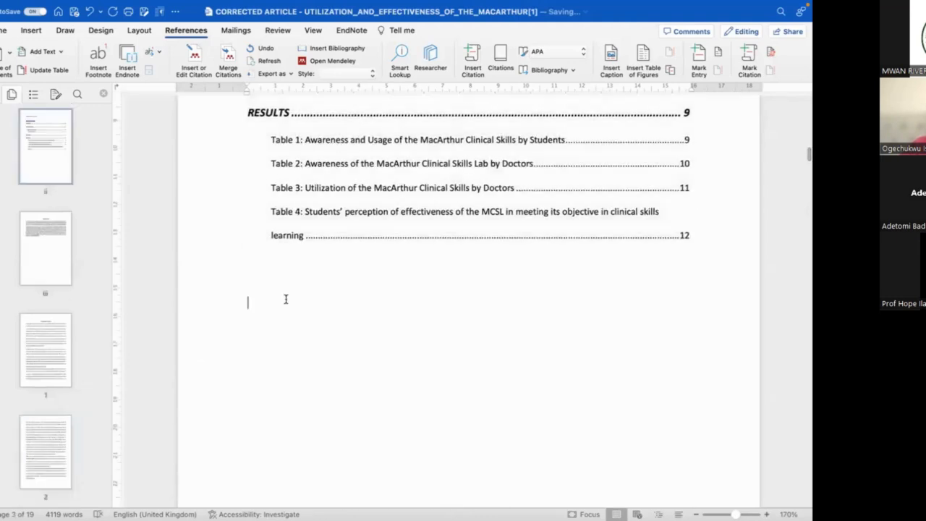
{"action": "left_click", "coordinate": [29, 30]}
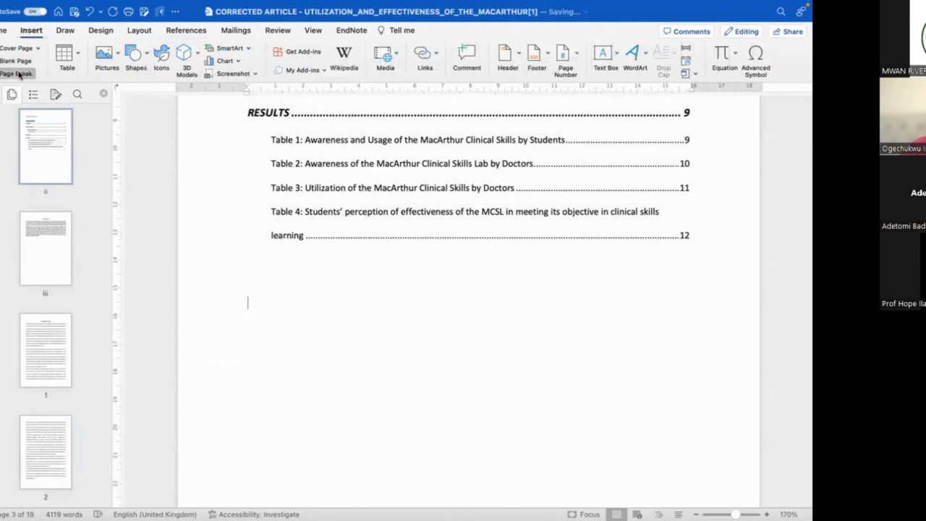
{"action": "left_click", "coordinate": [19, 74]}
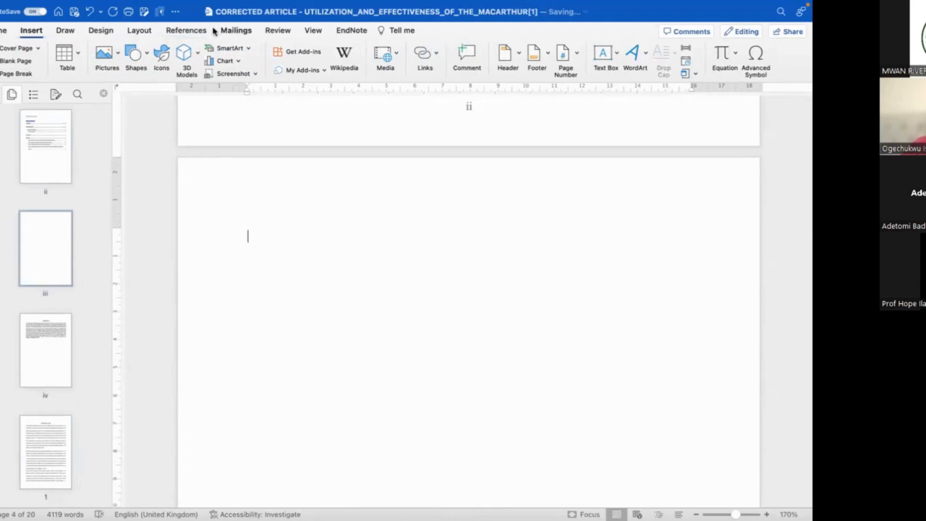
Insert a table of figures on the blank page for the Table caption label, with a dotted tab leader.
{"action": "left_click", "coordinate": [184, 30]}
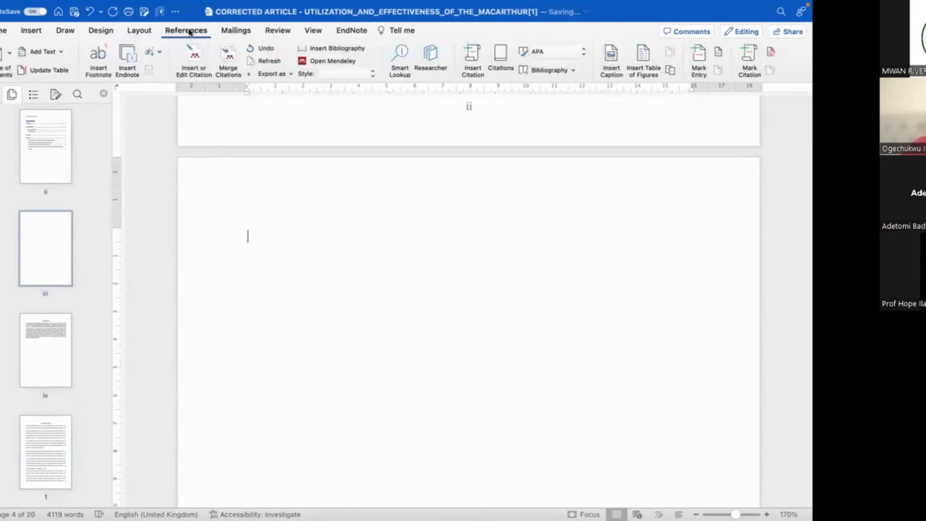
{"action": "left_click", "coordinate": [644, 62]}
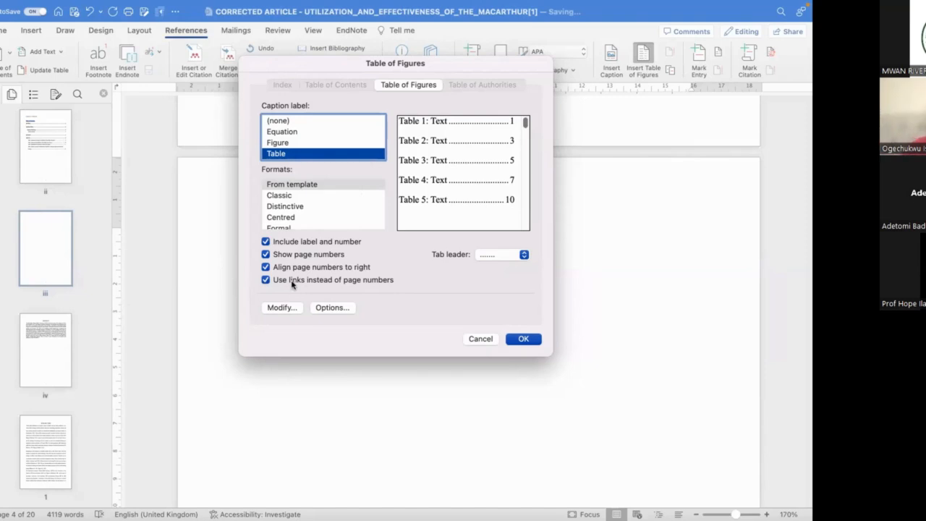
{"action": "left_click", "coordinate": [522, 255]}
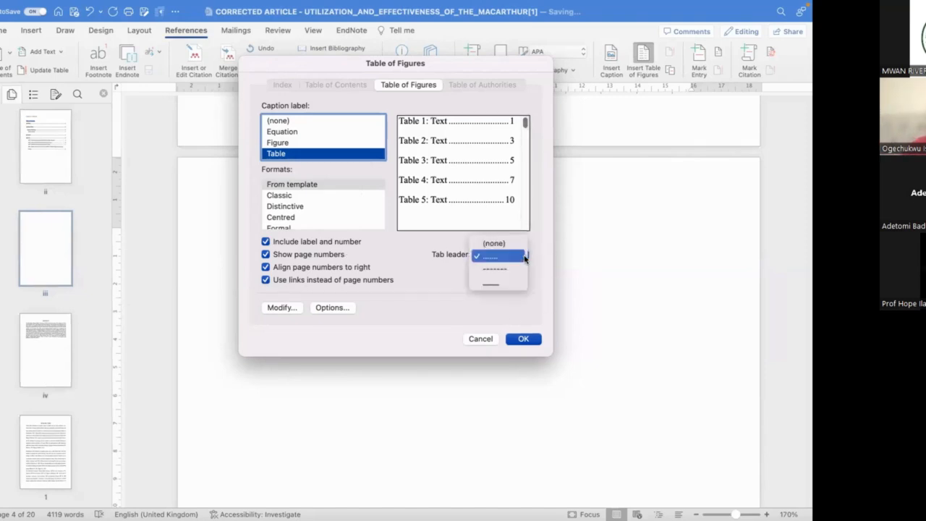
{"action": "left_click", "coordinate": [509, 258]}
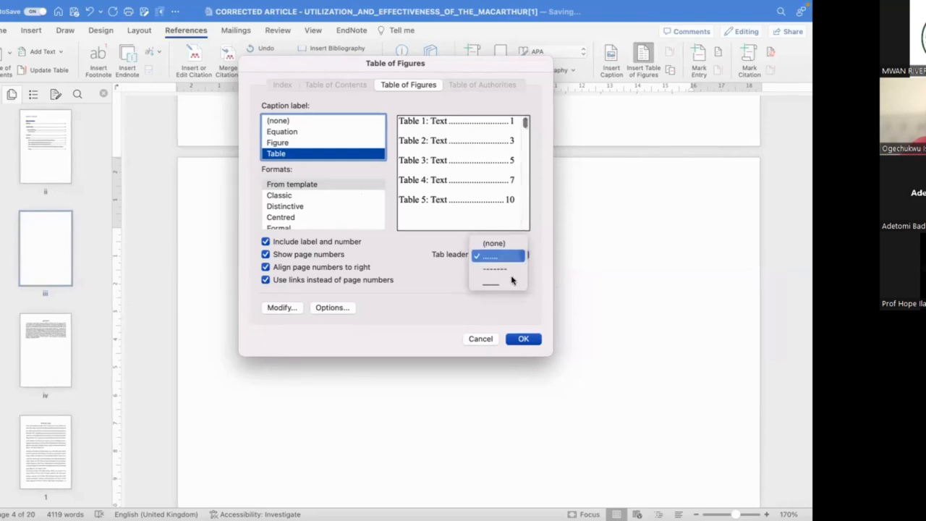
{"action": "left_click", "coordinate": [523, 340]}
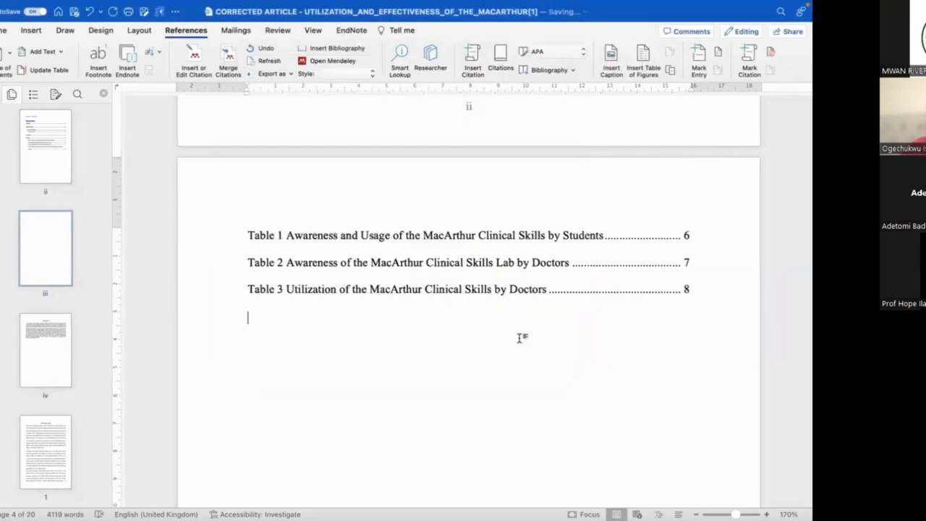
Add the bold heading "LIST OF TABLES" on its own line above the list's first entry.
{"action": "scroll", "coordinate": [465, 265], "scroll_direction": "up", "scroll_amount": 3}
{"action": "scroll", "coordinate": [465, 265], "scroll_direction": "down", "scroll_amount": 5}
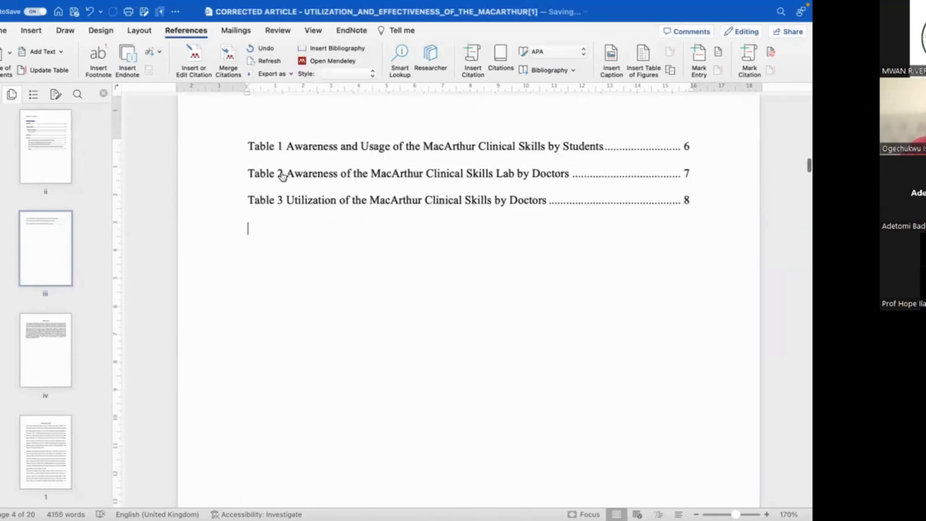
{"action": "left_click", "coordinate": [245, 144]}
{"action": "key", "text": "Return"}
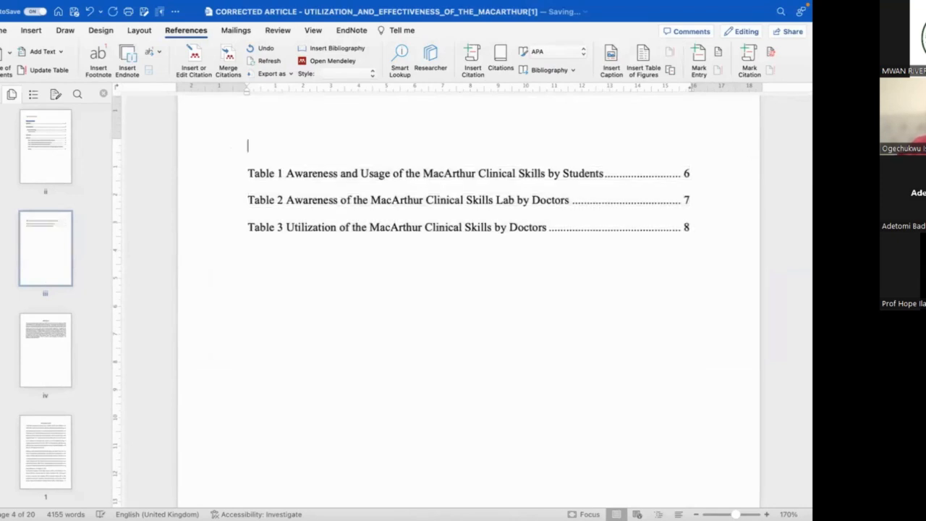
{"action": "type", "text": "LIST OFF"}
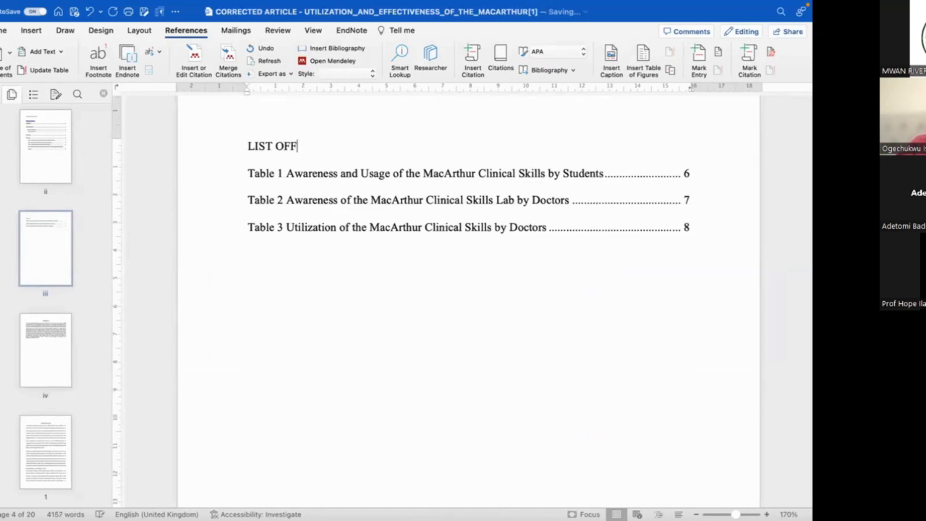
{"action": "type", "text": "TABLES"}
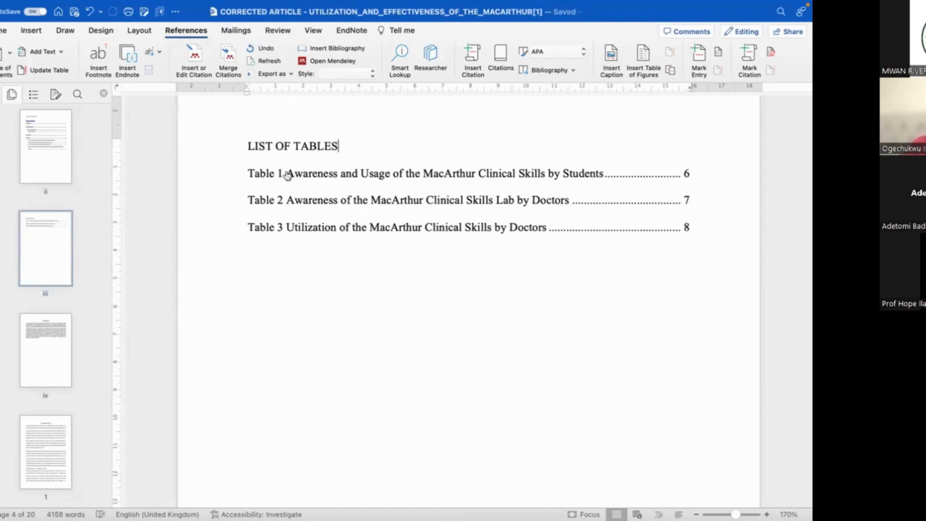
{"action": "left_click", "coordinate": [221, 148]}
{"action": "key", "text": "super+b"}
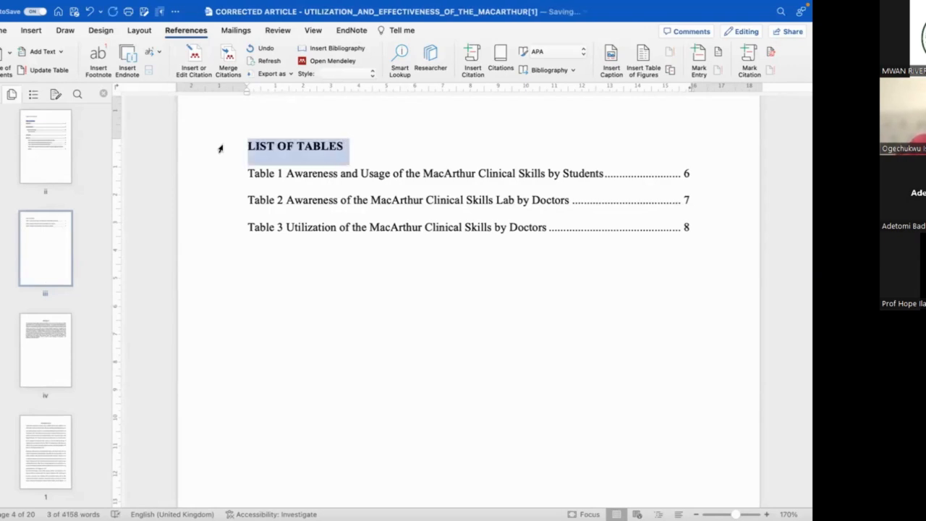
Reword the Table 2 caption as "Table 2: Utilization of the MacArthur Clinical Skills Lab by Doctors".
{"action": "left_click", "coordinate": [325, 200]}
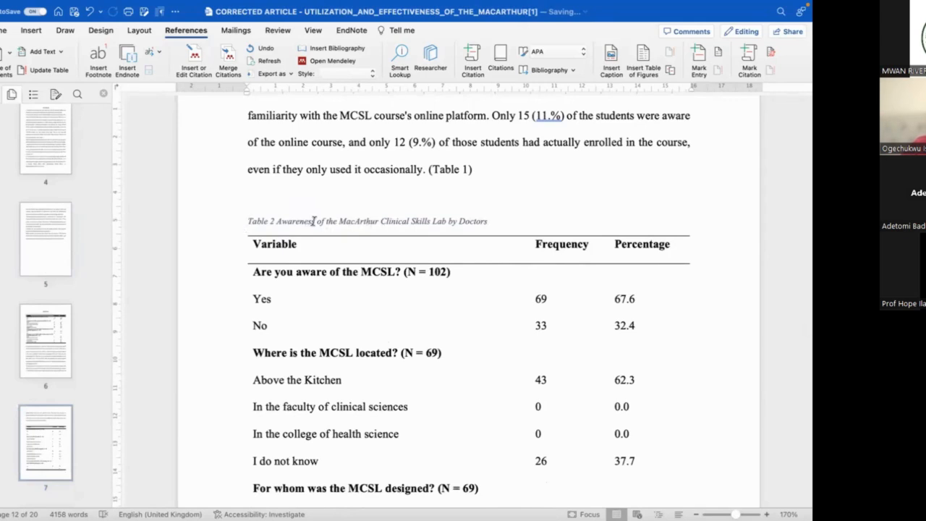
{"action": "left_click_drag", "start_coordinate": [316, 221], "coordinate": [275, 223]}
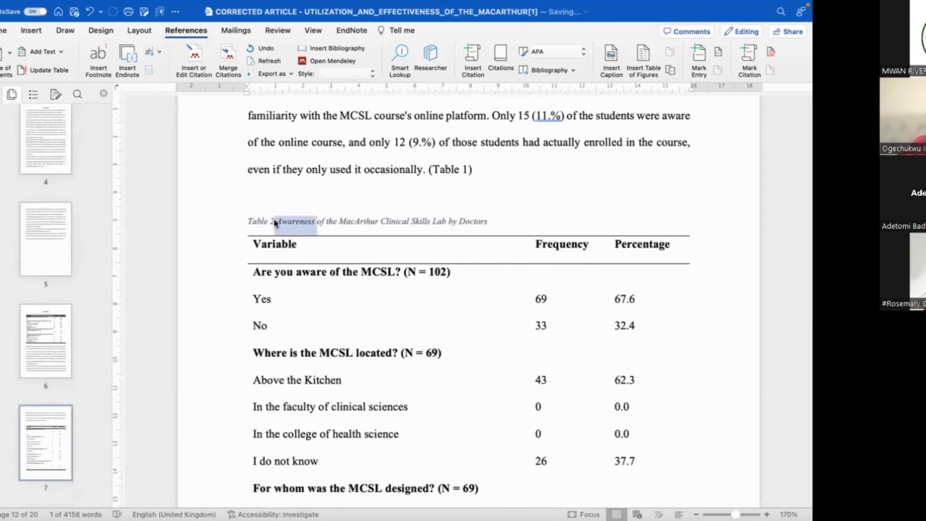
{"action": "key", "text": "BackSpace"}
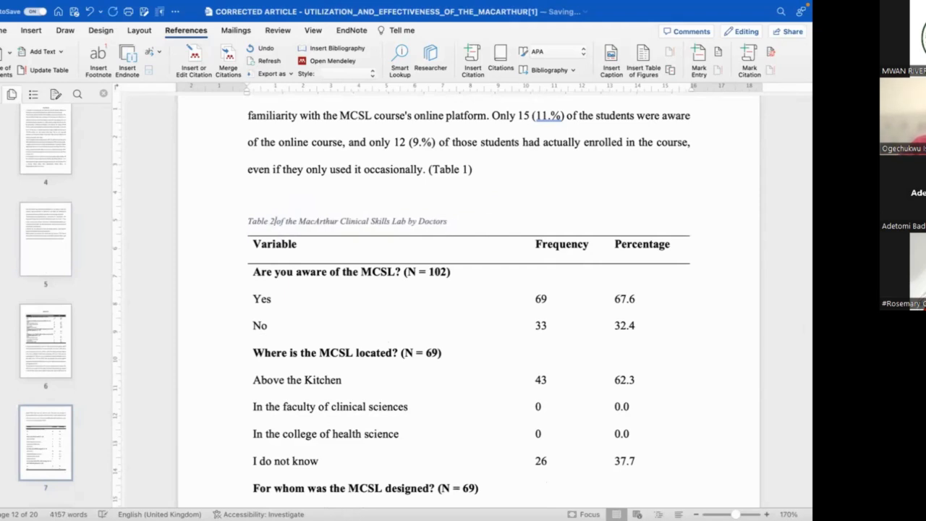
{"action": "key", "text": "BackSpace"}
{"action": "type", "text": ": "}
{"action": "type", "text": "Utilizatio"}
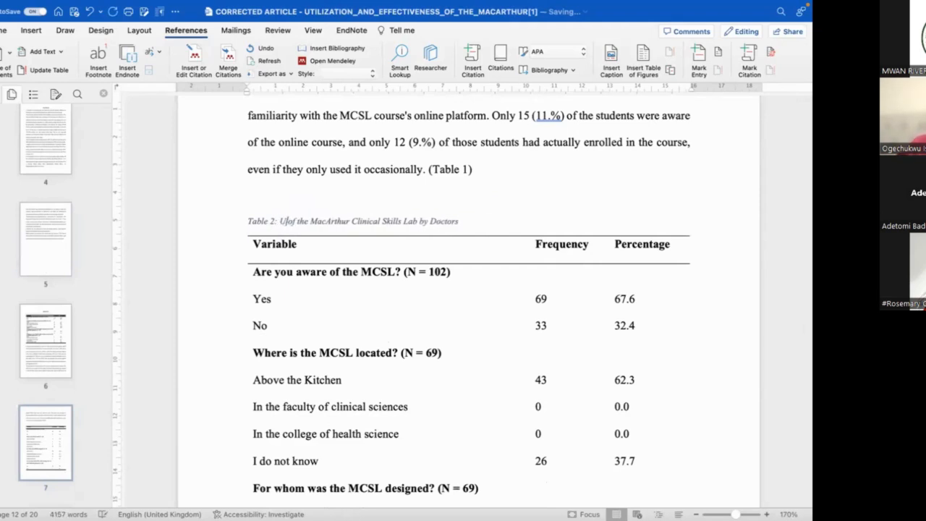
{"action": "type", "text": "n of the M"}
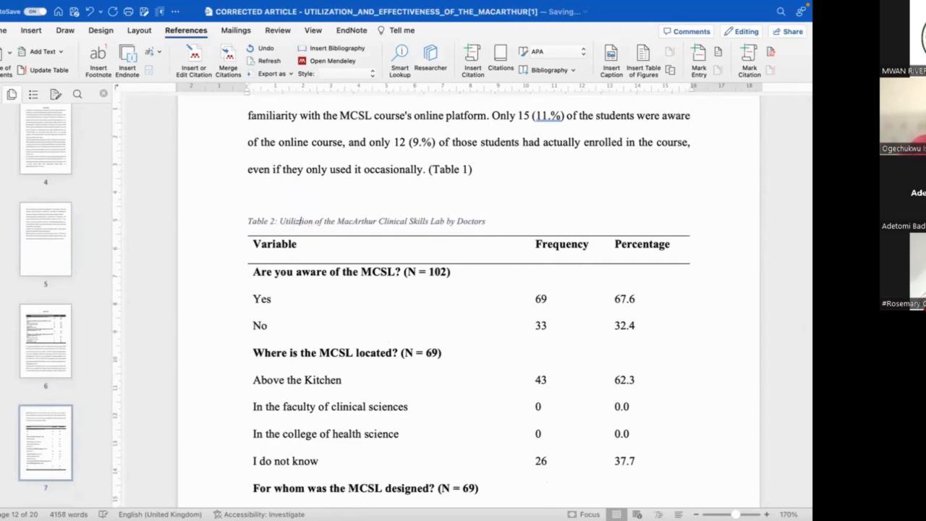
{"action": "type", "text": "a"}
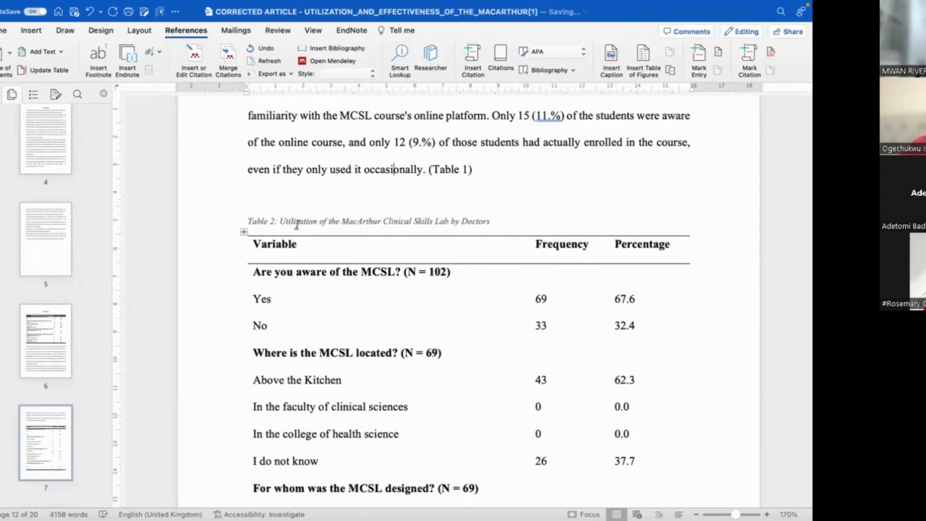
Follow the Table 1 entry in the list of tables to its caption in the Results, and return to the list.
{"action": "scroll", "coordinate": [291, 224], "scroll_direction": "up", "scroll_amount": 5}
{"action": "scroll", "coordinate": [297, 224], "scroll_direction": "up", "scroll_amount": 20}
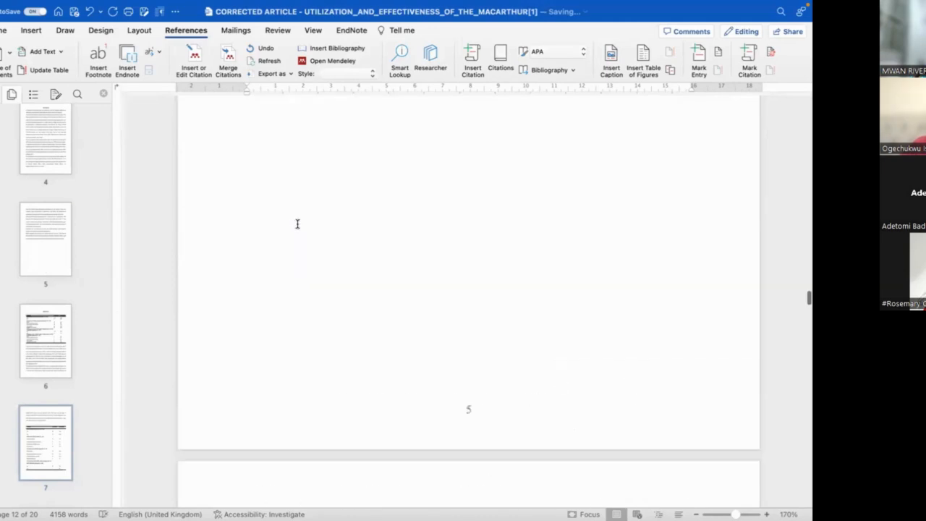
{"action": "scroll", "coordinate": [297, 225], "scroll_direction": "up", "scroll_amount": 20}
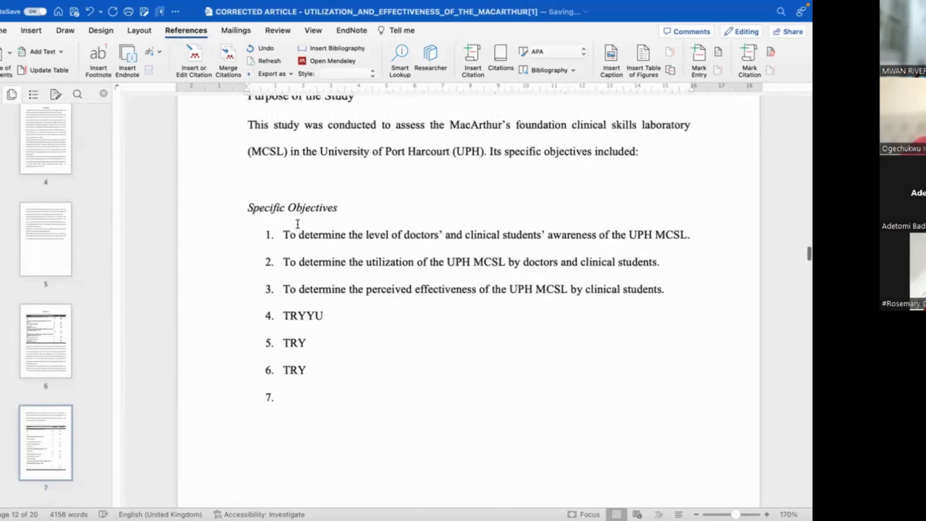
{"action": "scroll", "coordinate": [297, 224], "scroll_direction": "up", "scroll_amount": 20}
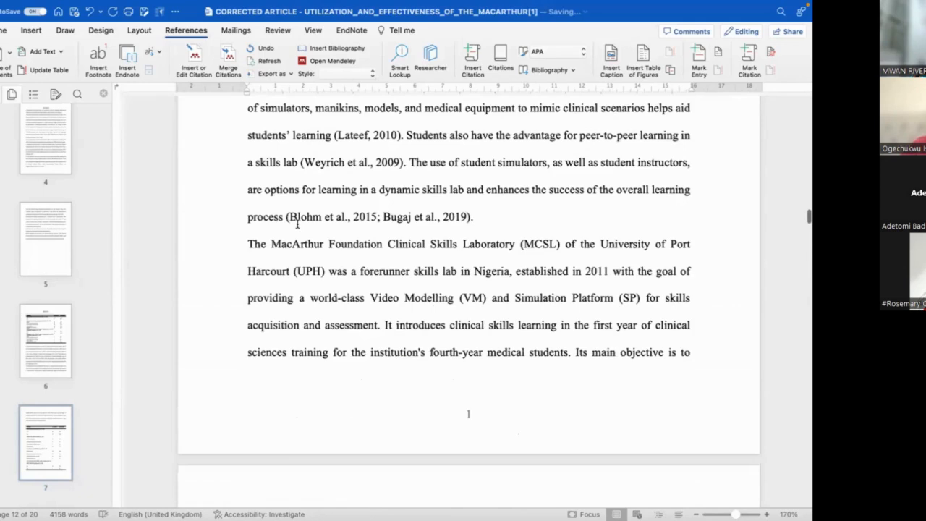
{"action": "scroll", "coordinate": [297, 224], "scroll_direction": "up", "scroll_amount": 20}
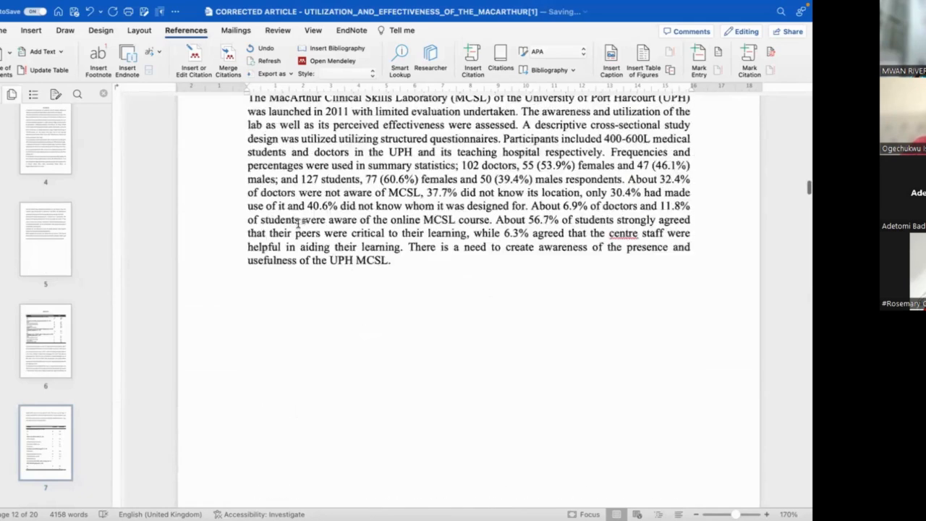
{"action": "scroll", "coordinate": [297, 223], "scroll_direction": "down", "scroll_amount": 1}
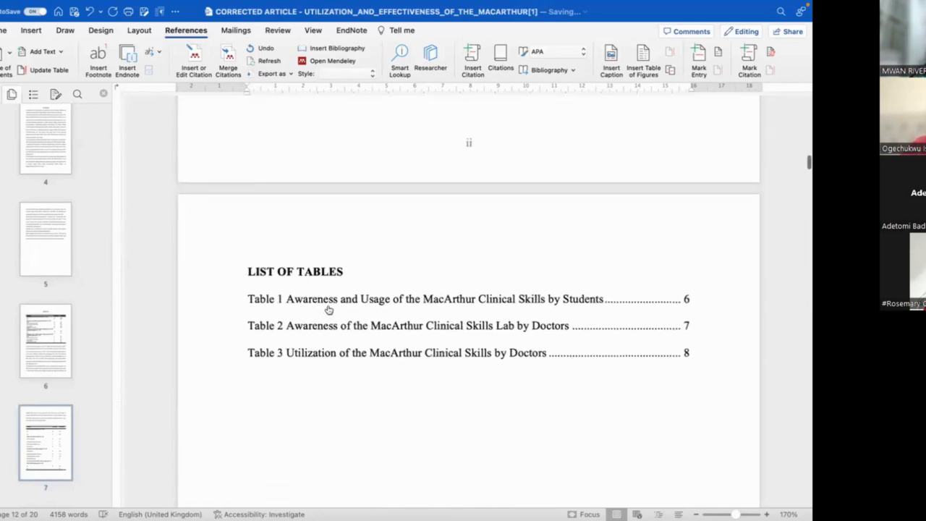
{"action": "left_click", "coordinate": [321, 303]}
{"action": "scroll", "coordinate": [338, 275], "scroll_direction": "up", "scroll_amount": 10}
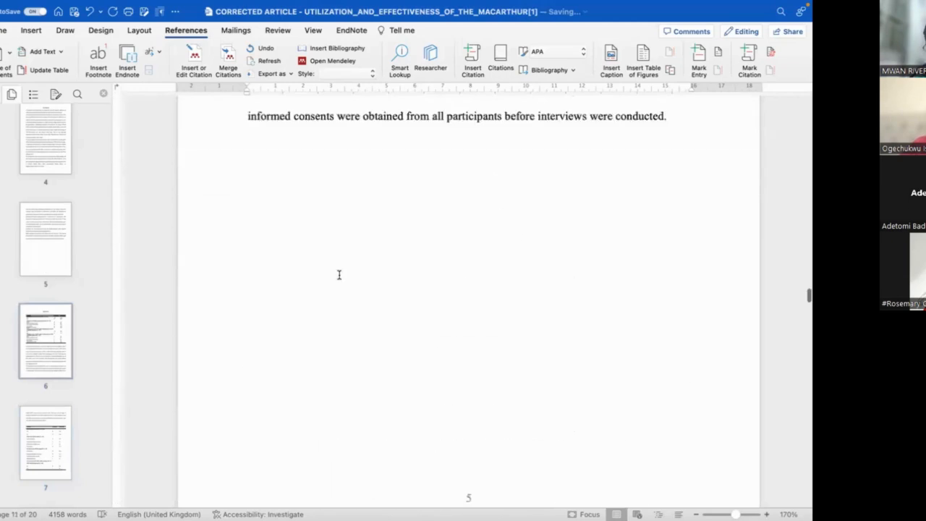
{"action": "scroll", "coordinate": [338, 275], "scroll_direction": "up", "scroll_amount": 5}
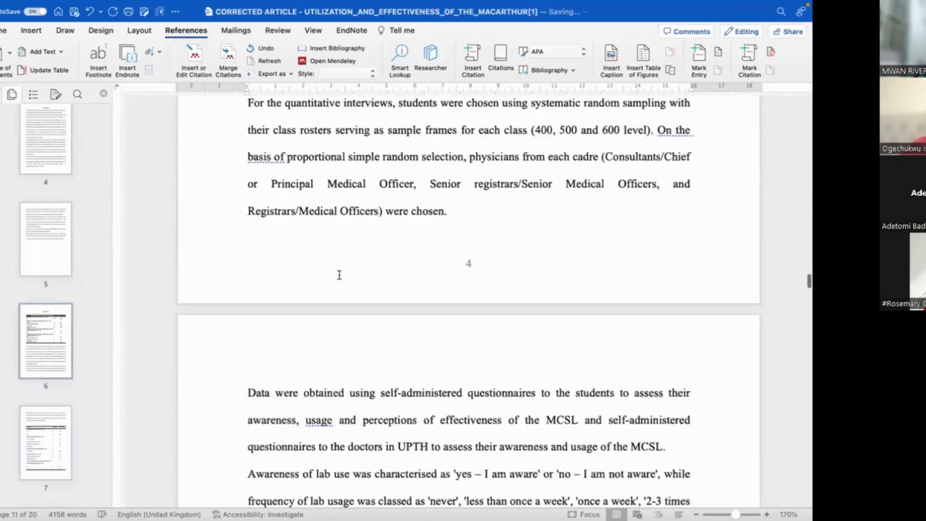
{"action": "scroll", "coordinate": [338, 275], "scroll_direction": "up", "scroll_amount": 15}
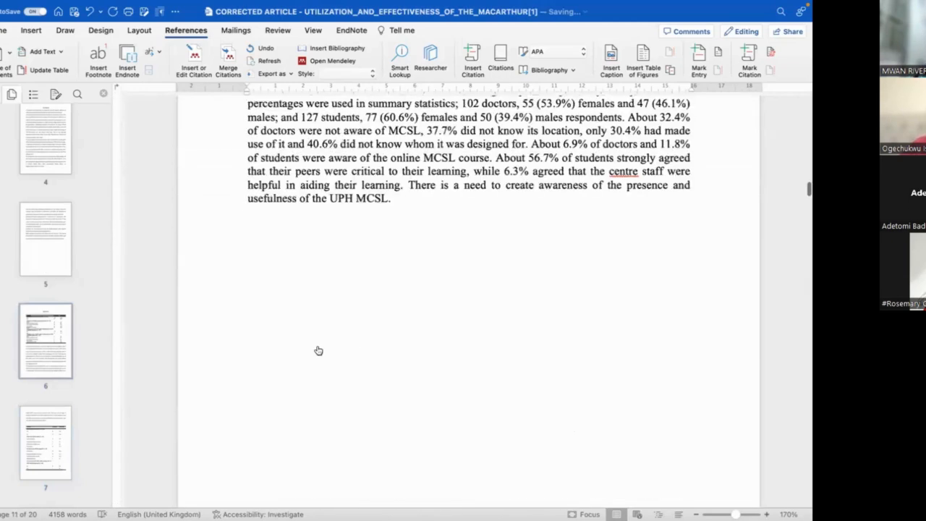
{"action": "scroll", "coordinate": [317, 353], "scroll_direction": "down", "scroll_amount": 10}
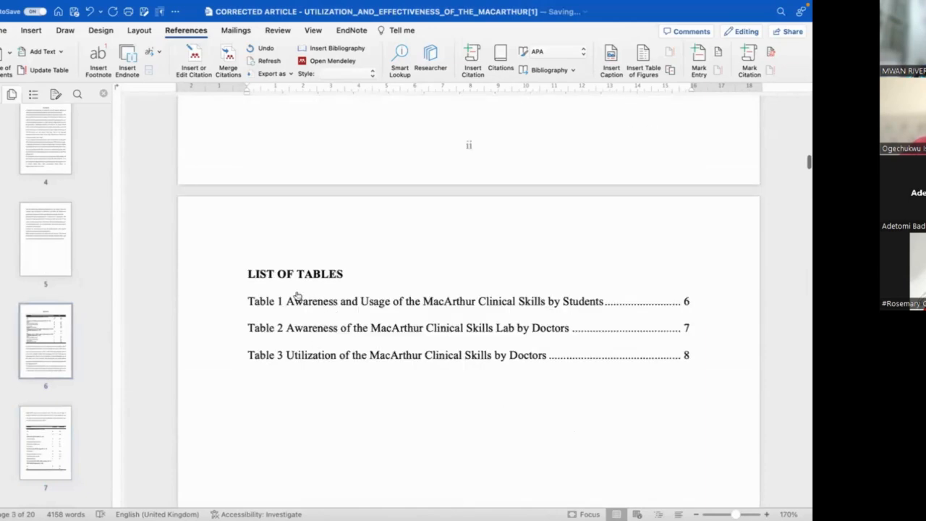
{"action": "left_click", "coordinate": [296, 303]}
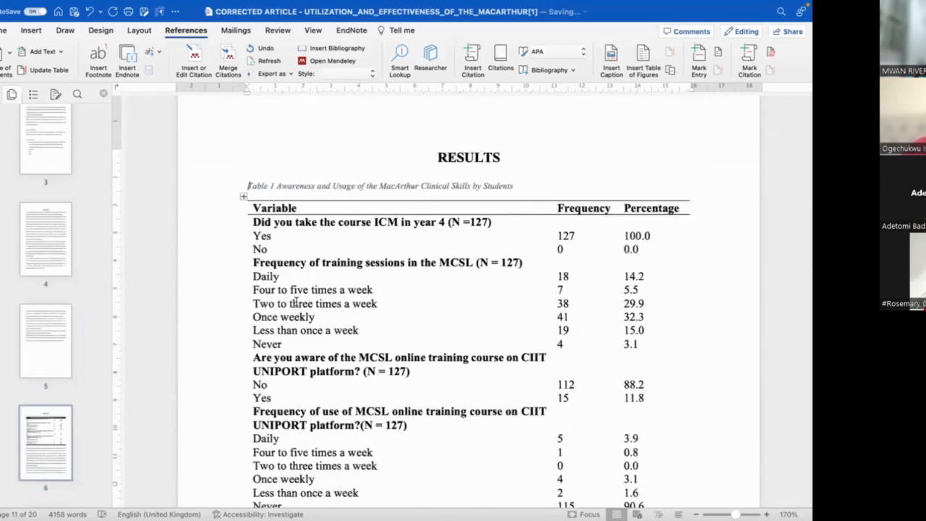
{"action": "scroll", "coordinate": [296, 304], "scroll_direction": "up", "scroll_amount": 10}
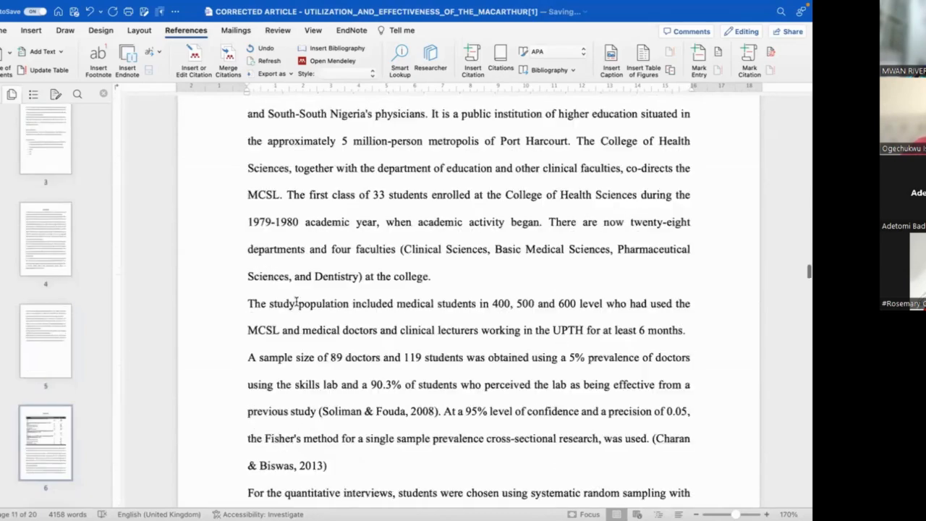
{"action": "scroll", "coordinate": [296, 303], "scroll_direction": "up", "scroll_amount": 20}
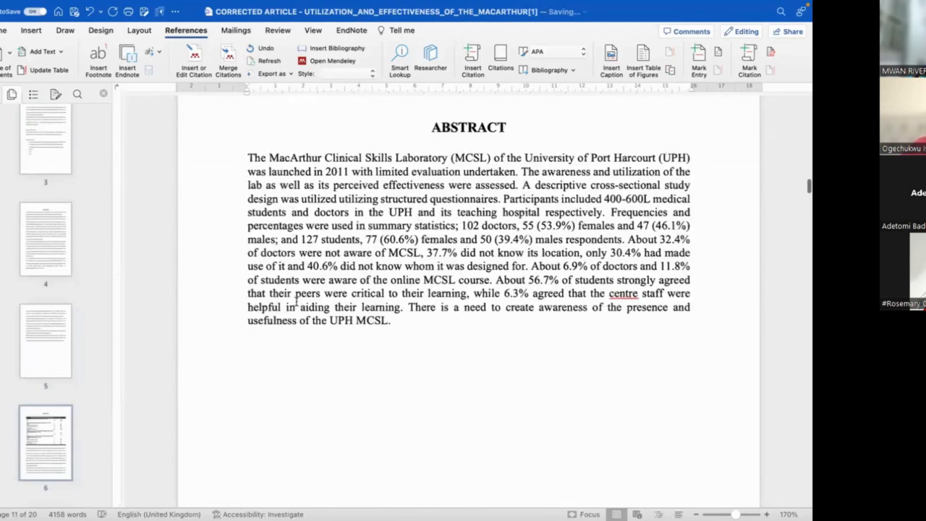
{"action": "scroll", "coordinate": [304, 295], "scroll_direction": "up", "scroll_amount": 2}
Regenerate the list of tables for the Table caption label with a dotted tab leader, replacing the existing entries.
{"action": "left_click", "coordinate": [306, 300]}
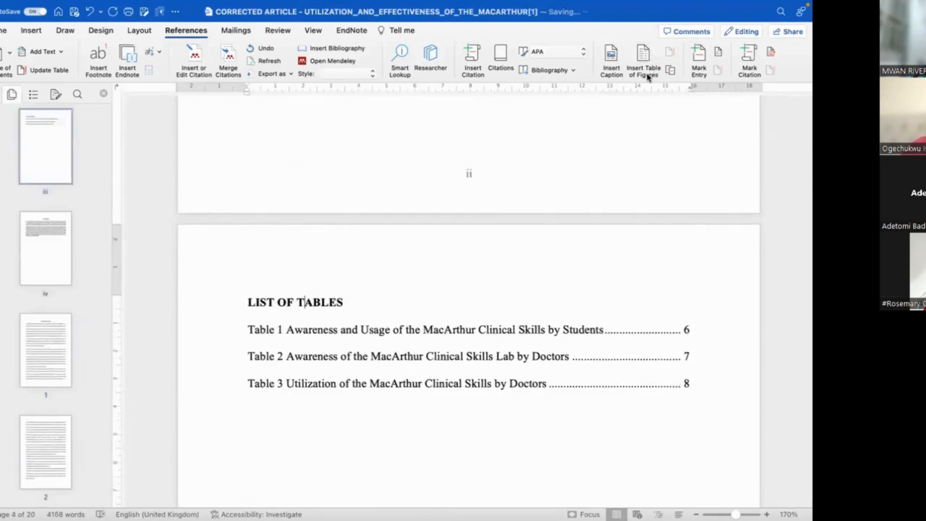
{"action": "left_click", "coordinate": [234, 328]}
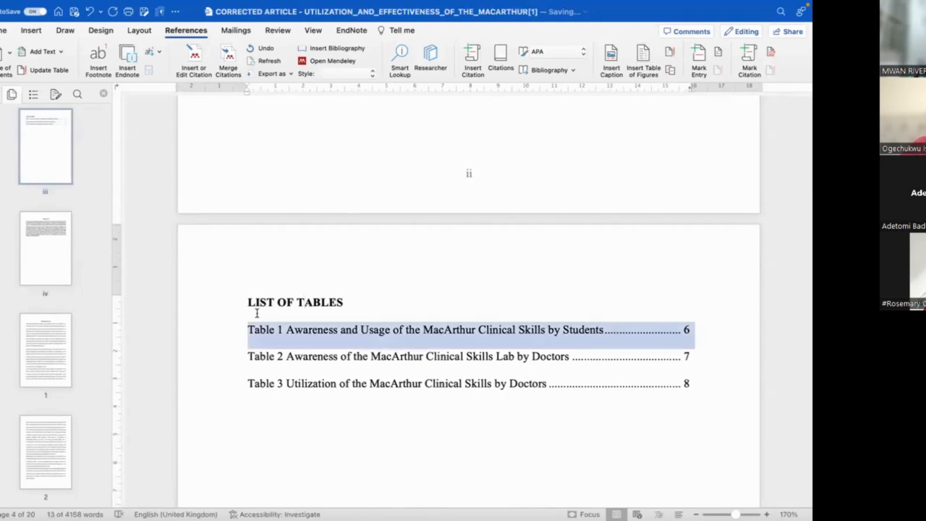
{"action": "left_click", "coordinate": [256, 313]}
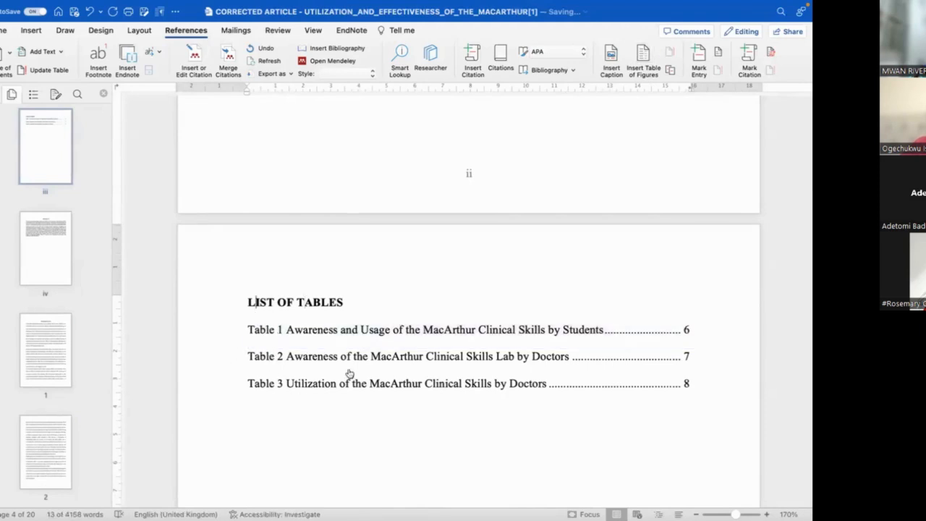
{"action": "left_click_drag", "start_coordinate": [690, 384], "coordinate": [459, 345]}
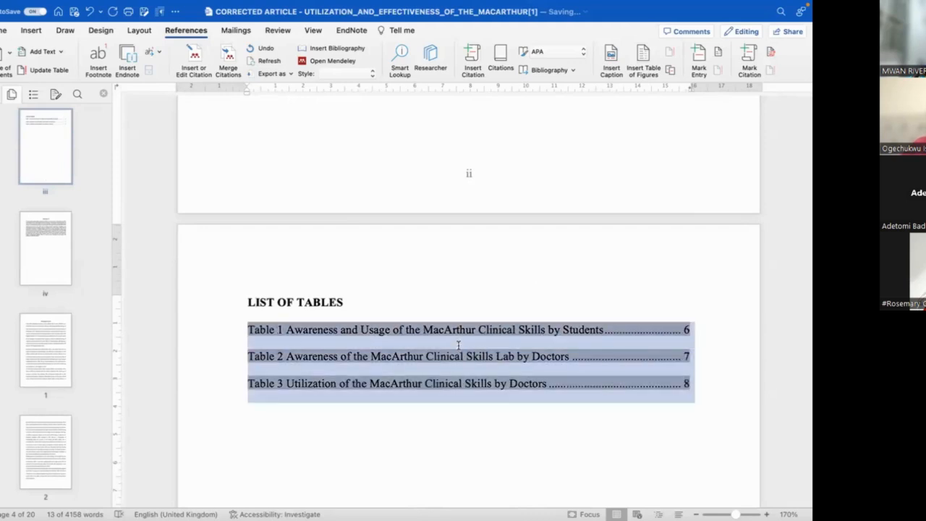
{"action": "left_click", "coordinate": [644, 54]}
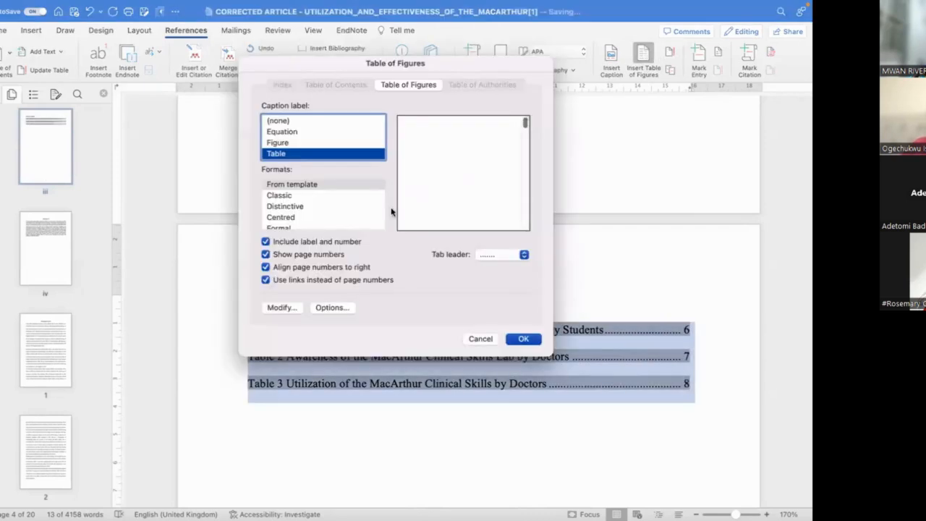
{"action": "left_click", "coordinate": [516, 342]}
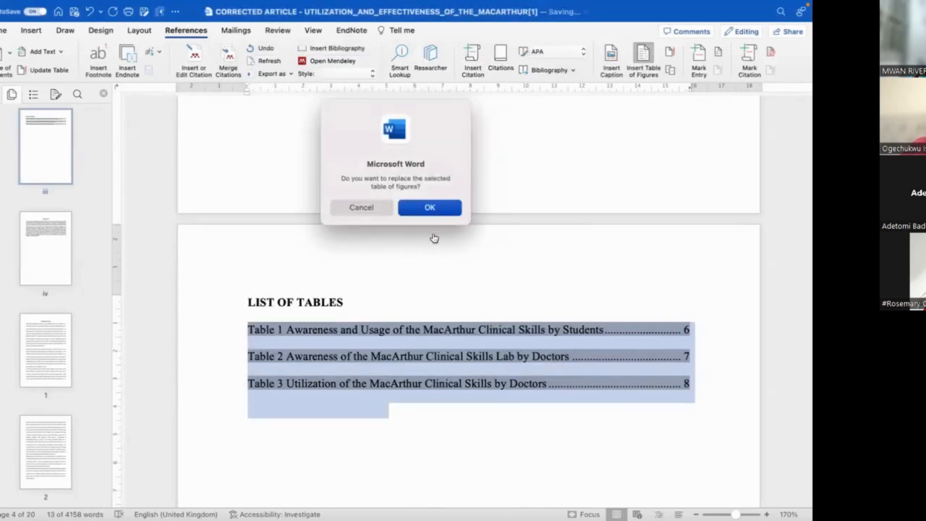
{"action": "left_click", "coordinate": [436, 209]}
{"action": "scroll", "coordinate": [424, 307], "scroll_direction": "down", "scroll_amount": 4}
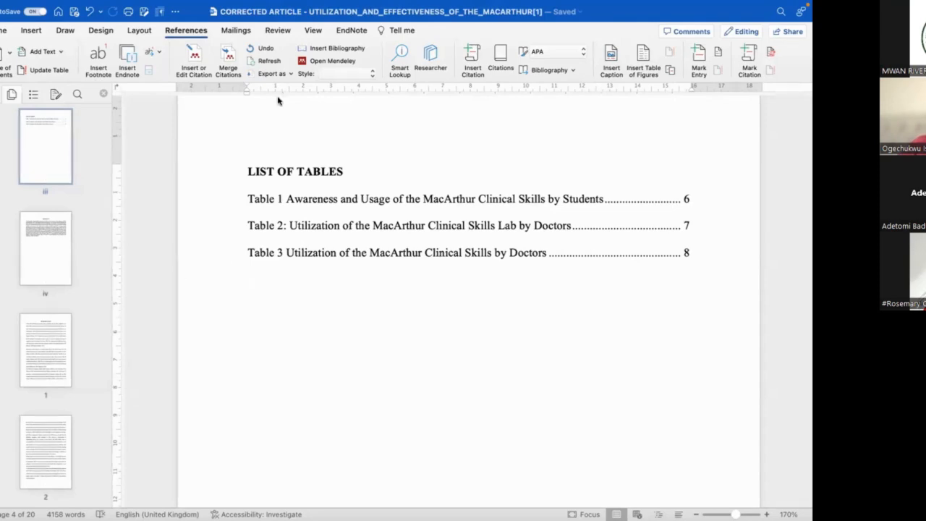
Start a new comment on the whole first paragraph of the Introduction.
{"action": "scroll", "coordinate": [355, 245], "scroll_direction": "down", "scroll_amount": 5}
{"action": "scroll", "coordinate": [355, 244], "scroll_direction": "down", "scroll_amount": 10}
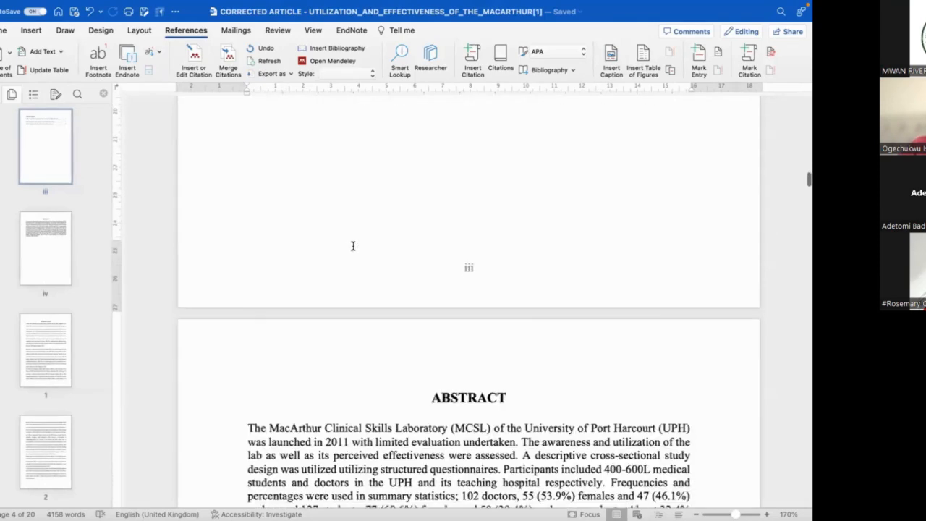
{"action": "scroll", "coordinate": [352, 245], "scroll_direction": "down", "scroll_amount": 8}
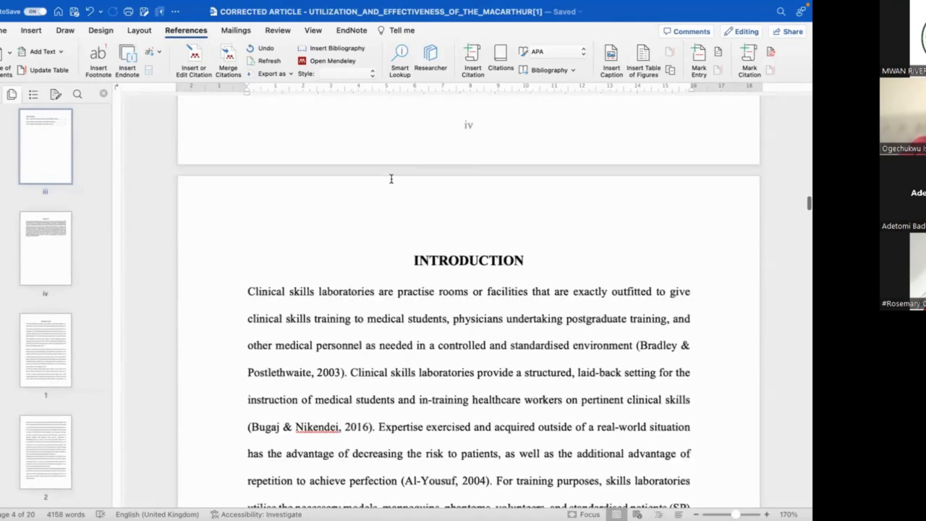
{"action": "scroll", "coordinate": [391, 180], "scroll_direction": "down", "scroll_amount": 2}
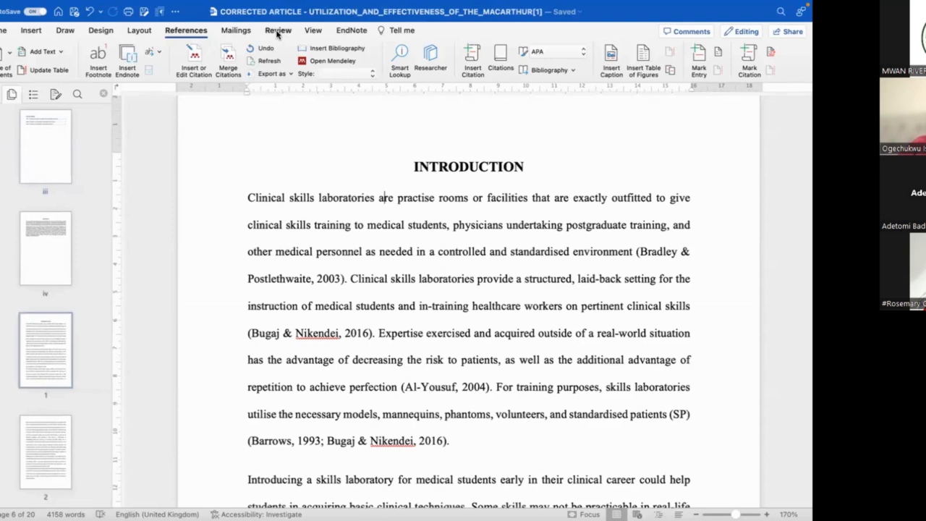
{"action": "left_click", "coordinate": [277, 30]}
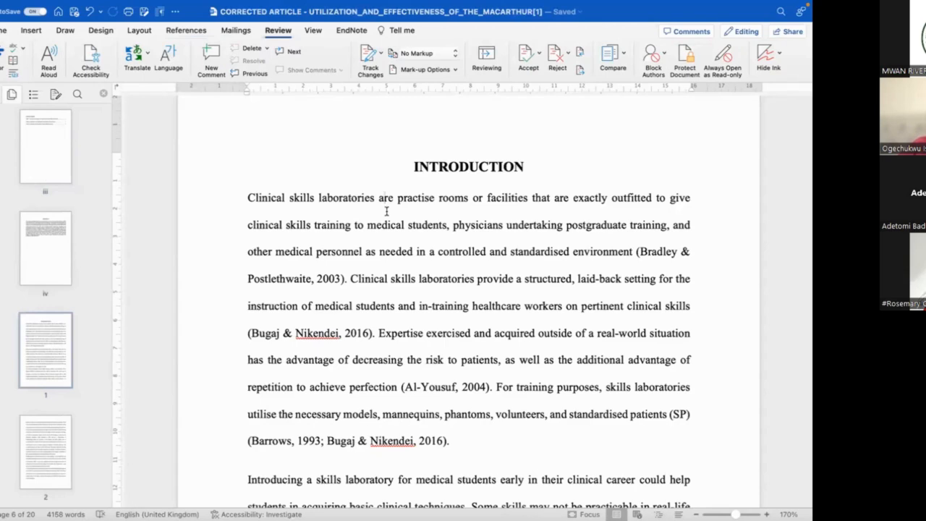
{"action": "scroll", "coordinate": [387, 211], "scroll_direction": "down", "scroll_amount": 1}
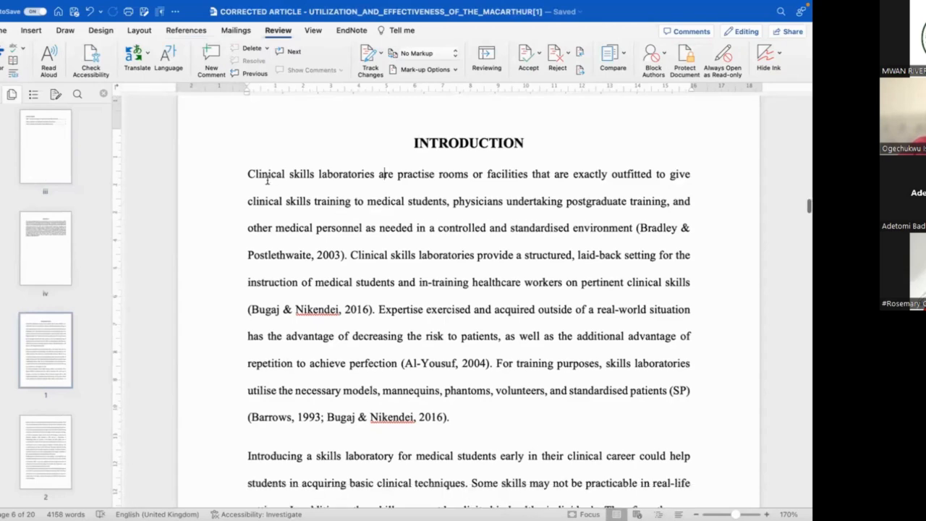
{"action": "triple_click", "coordinate": [440, 275]}
{"action": "left_click", "coordinate": [212, 53]}
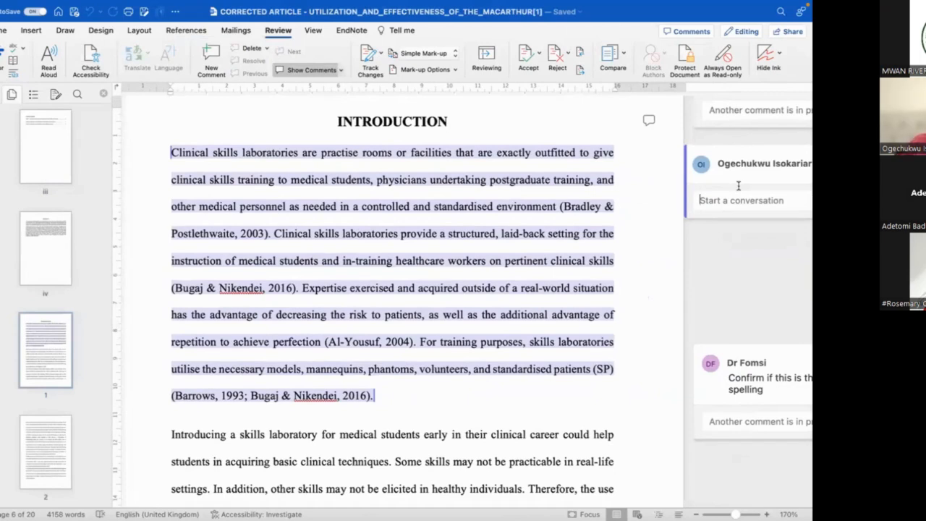
{"action": "type", "text": "Change str"}
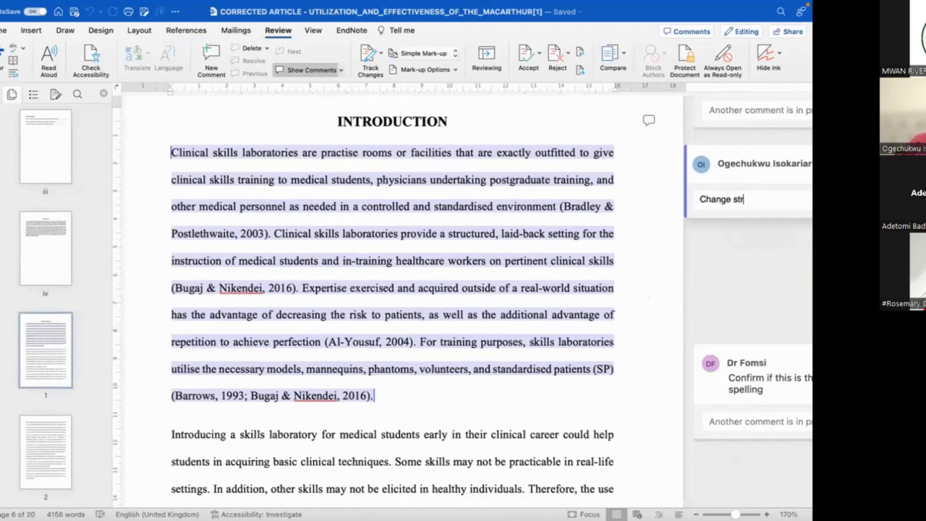
{"action": "type", "text": "ucturwe"}
{"action": "key", "text": "BackSpace"}
{"action": "key", "text": "BackSpace"}
{"action": "key", "text": "BackSpace"}
{"action": "key", "text": "BackSpace"}
{"action": "key", "text": "BackSpace"}
{"action": "key", "text": "BackSpace"}
{"action": "key", "text": "BackSpace"}
{"action": "key", "text": "BackSpace"}
{"action": "key", "text": "BackSpace"}
{"action": "key", "text": "BackSpace"}
{"action": "key", "text": "BackSpace"}
{"action": "key", "text": "BackSpace"}
{"action": "key", "text": "BackSpace"}
{"action": "key", "text": "BackSpace"}
{"action": "key", "text": "BackSpace"}
{"action": "key", "text": "BackSpace"}
{"action": "key", "text": "BackSpace"}
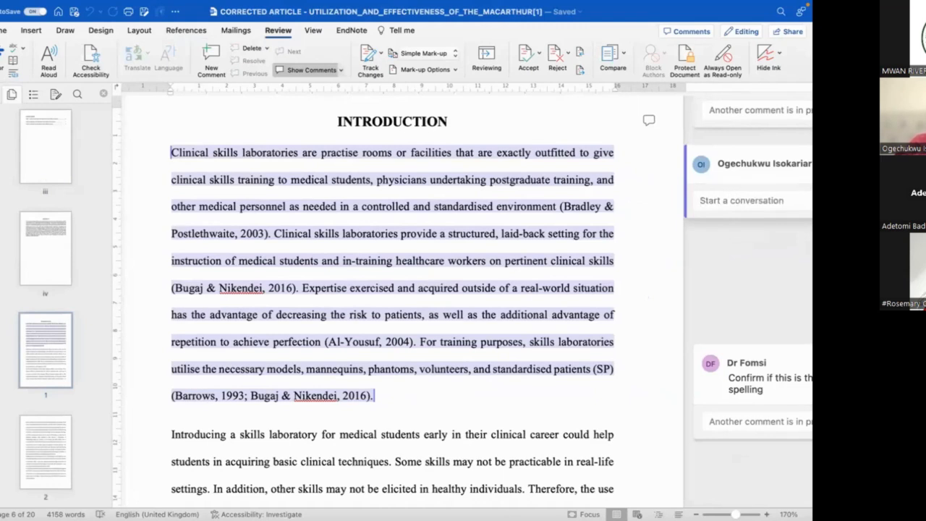
Draft "Not relevant. Totally change this this paragraph" as the comment text on the first paragraph of the Introduction.
{"action": "type", "text": "Not relevant"}
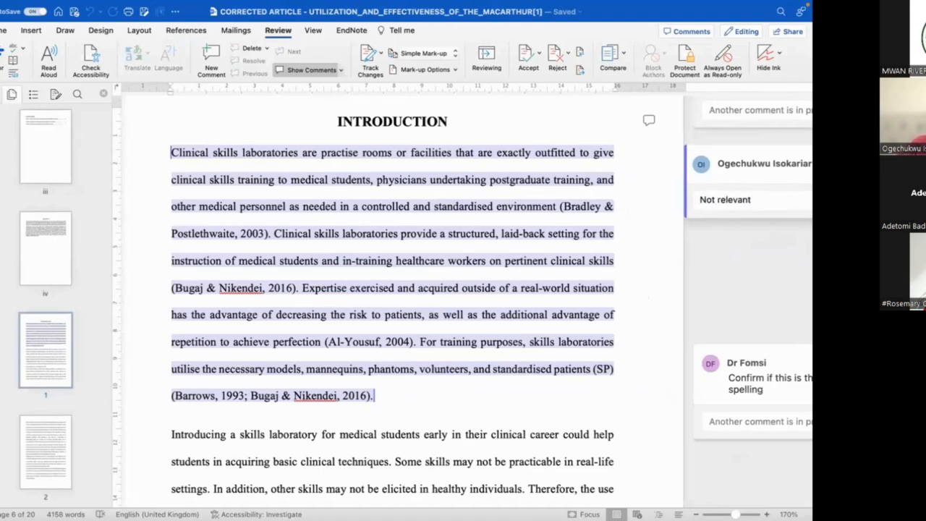
{"action": "type", "text": ". Totally chna"}
{"action": "key", "text": "BackSpace"}
{"action": "key", "text": "BackSpace"}
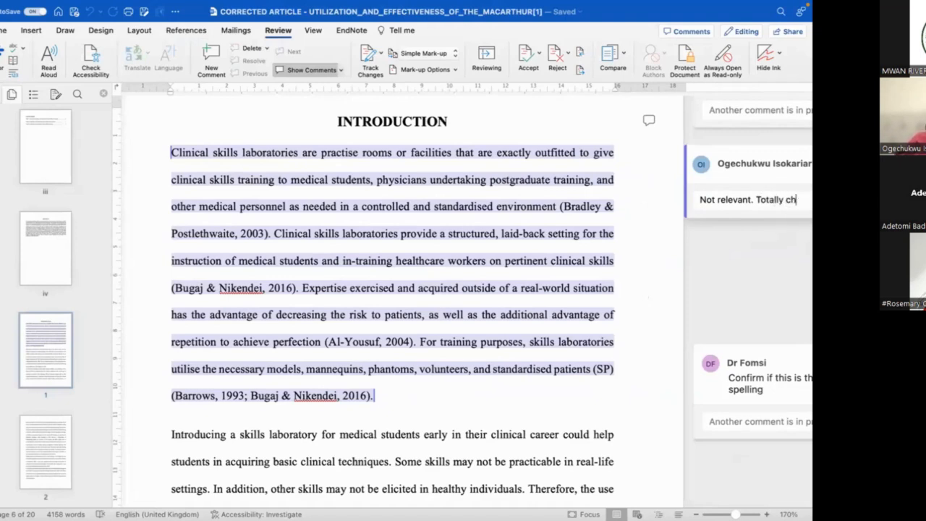
{"action": "type", "text": "ange this"}
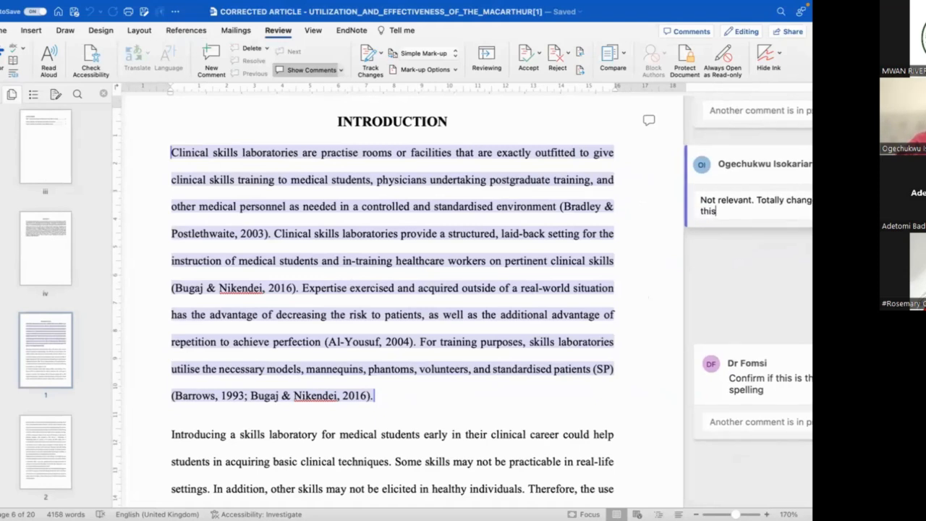
{"action": "type", "text": " this paragraph"}
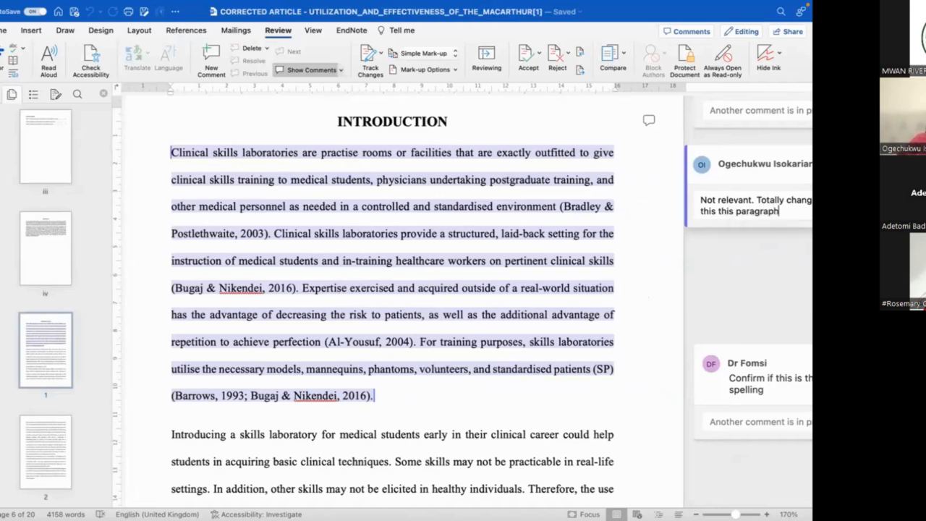
{"action": "left_click", "coordinate": [735, 251]}
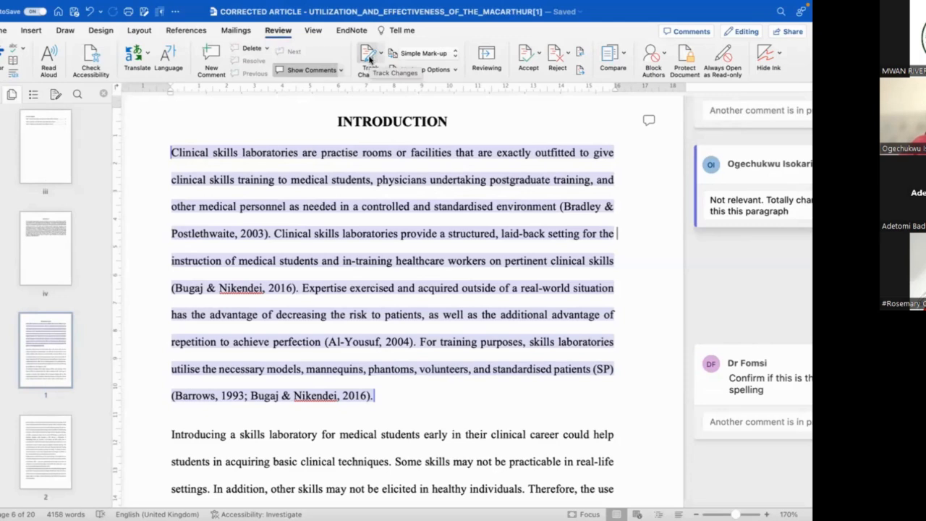
Turn on Track Changes for everyone in the document.
{"action": "left_click", "coordinate": [368, 55]}
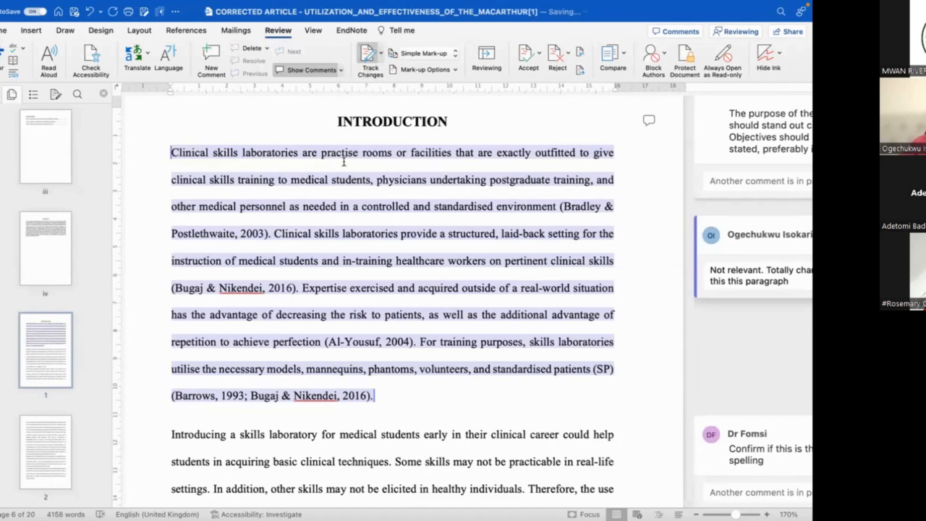
{"action": "left_click", "coordinate": [322, 160]}
{"action": "left_click", "coordinate": [381, 57]}
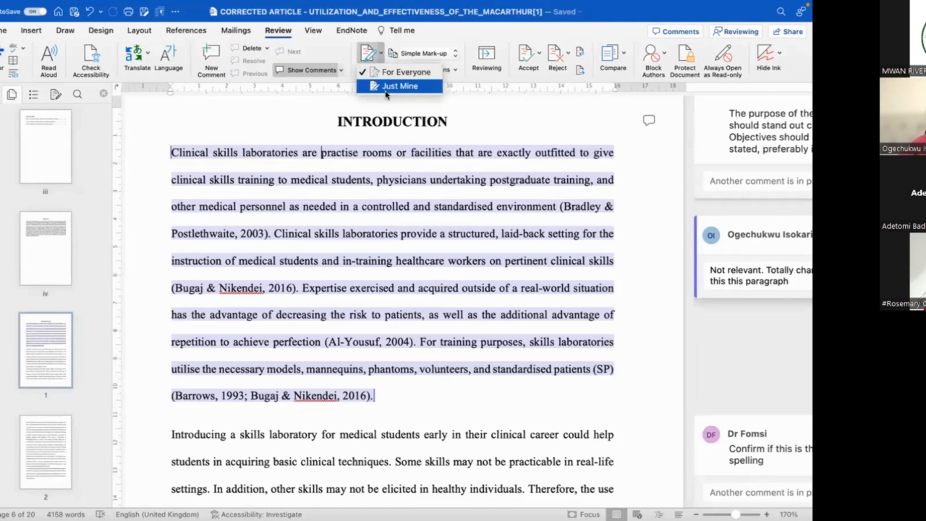
{"action": "left_click", "coordinate": [389, 72]}
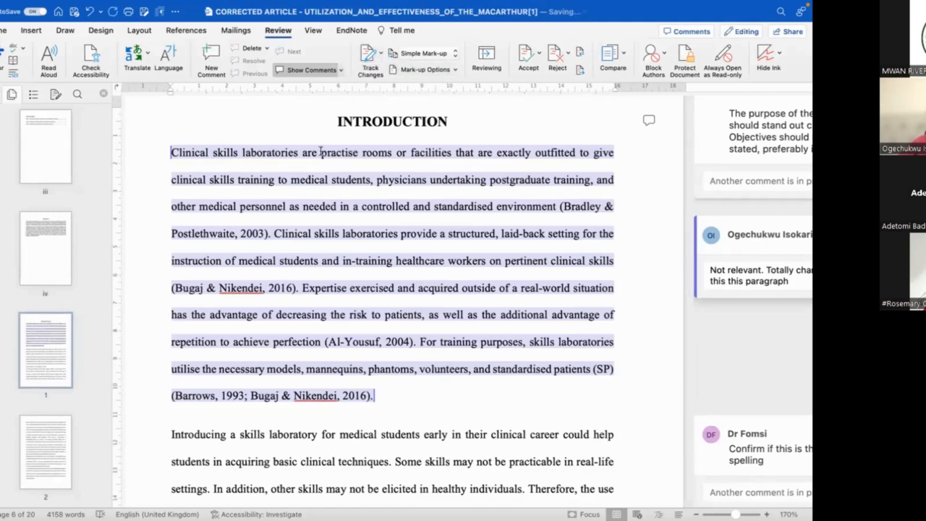
{"action": "left_click", "coordinate": [368, 58]}
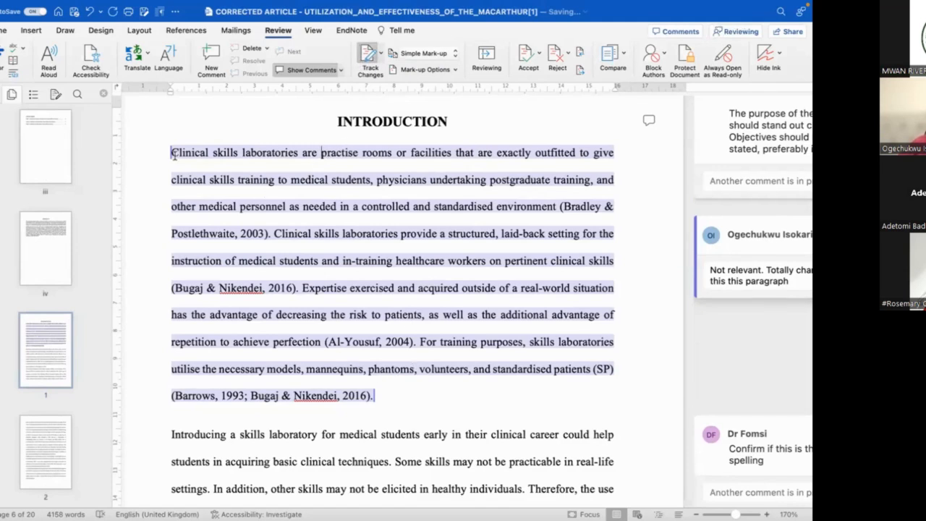
Insert the line "Introducing a clinical skills lab to medical students early in their career is important." above the first Introduction paragraph as a tracked change.
{"action": "key", "text": "Return"}
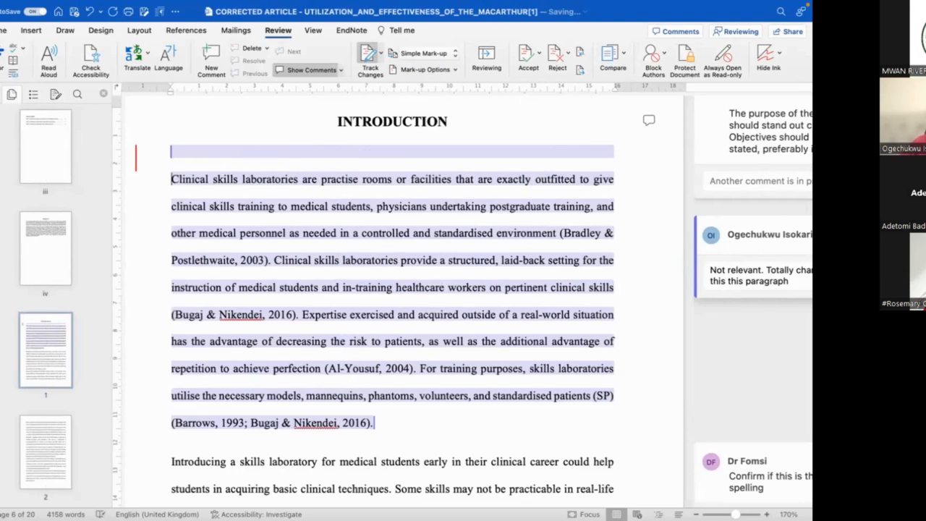
{"action": "type", "text": "Introducin"}
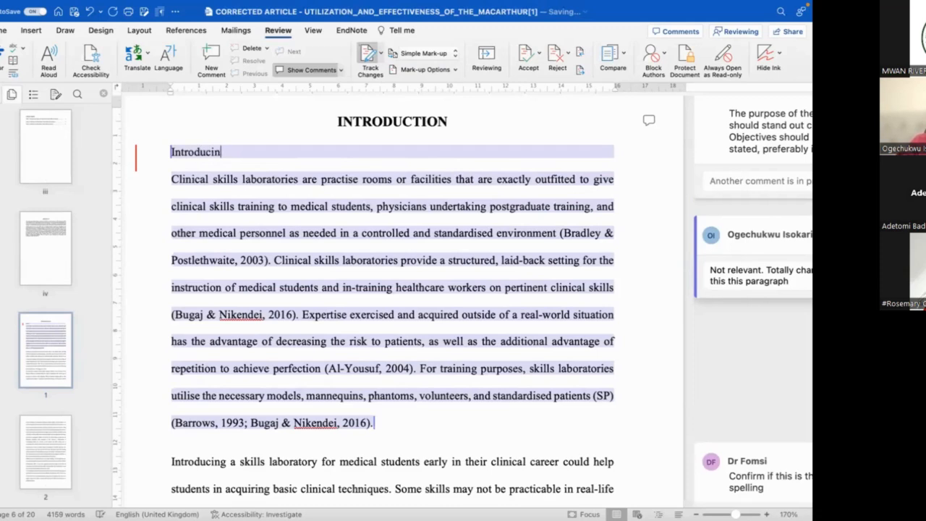
{"action": "type", "text": "g a clinical skills lab "}
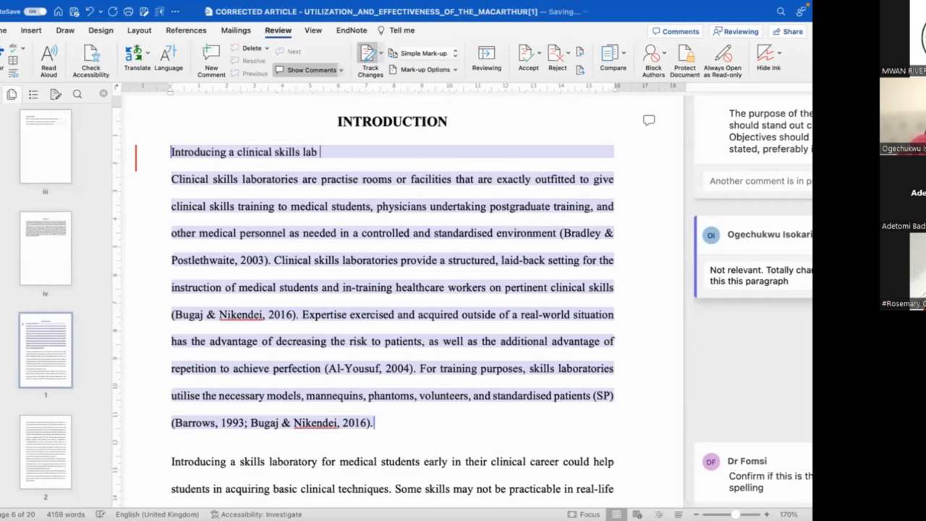
{"action": "type", "text": "t"}
{"action": "type", "text": "o medical students ea"}
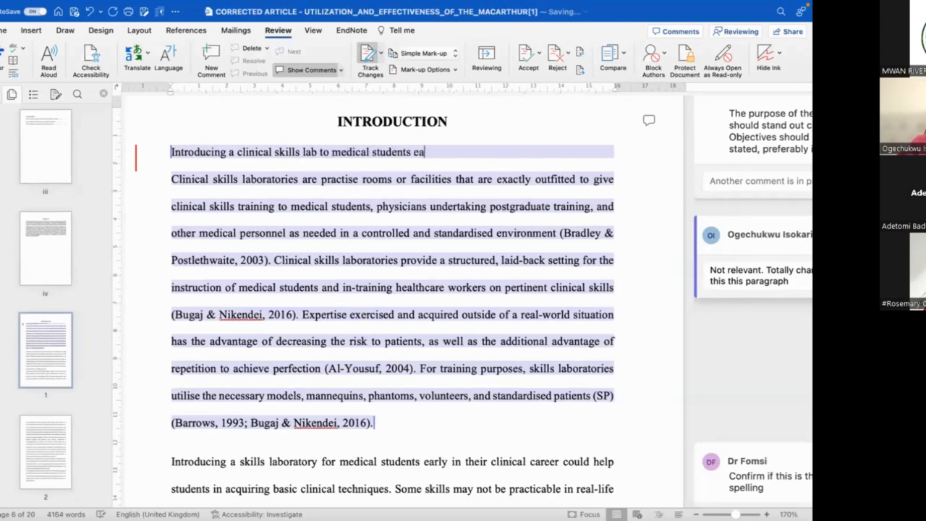
{"action": "type", "text": "rly in their career is impo"}
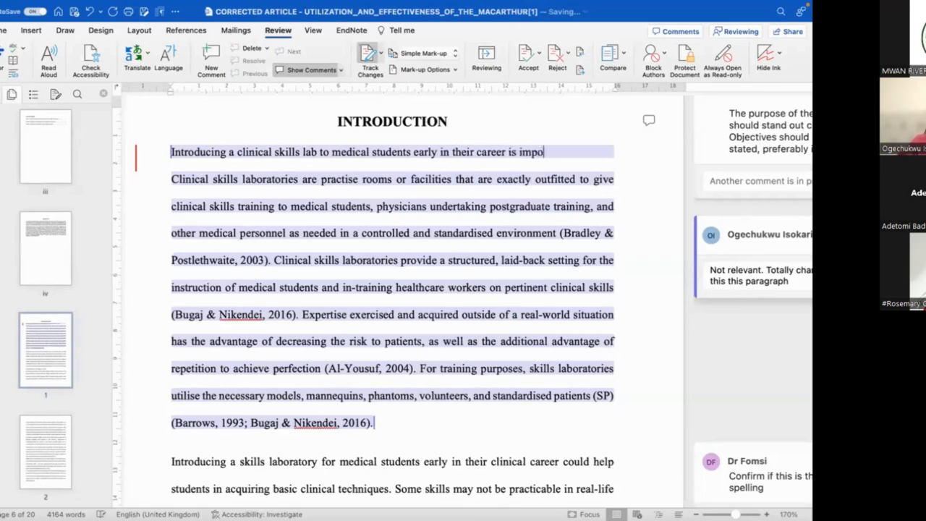
{"action": "type", "text": "rtant."}
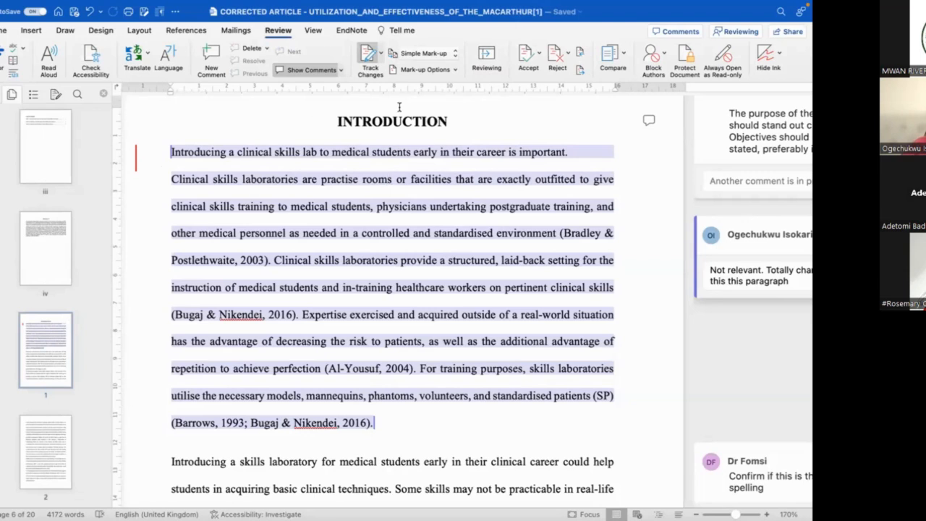
Set the tracked changes display to All Markup and look over the marked insertion in the Introduction.
{"action": "left_click", "coordinate": [439, 54]}
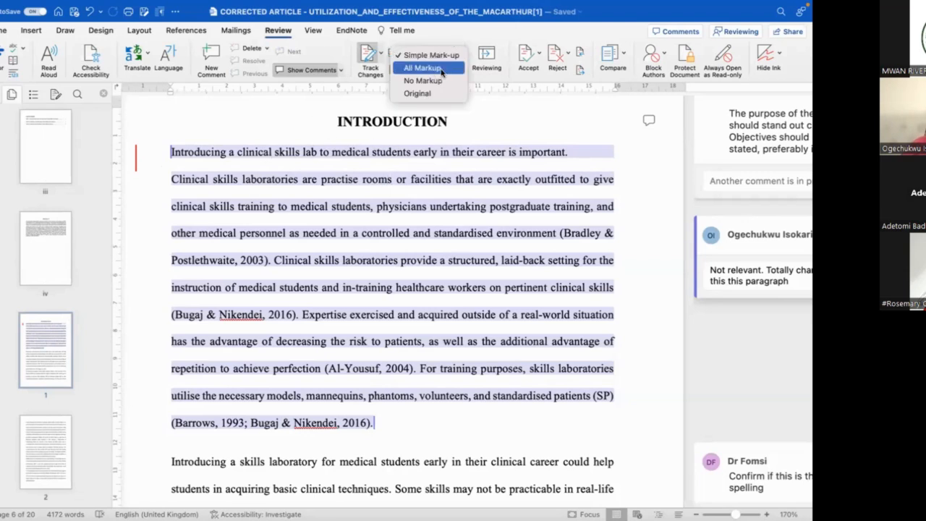
{"action": "left_click", "coordinate": [441, 70]}
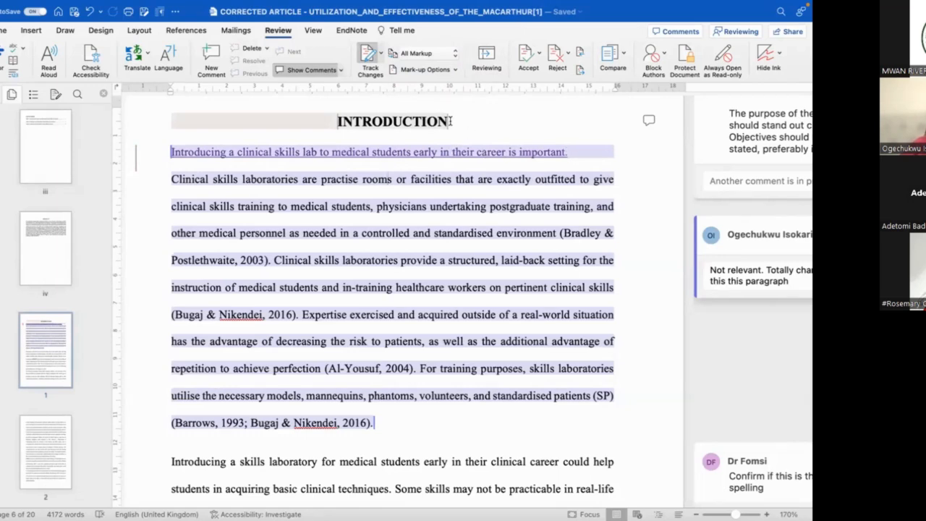
{"action": "scroll", "coordinate": [388, 418], "scroll_direction": "down", "scroll_amount": 1}
{"action": "scroll", "coordinate": [389, 418], "scroll_direction": "down", "scroll_amount": 1}
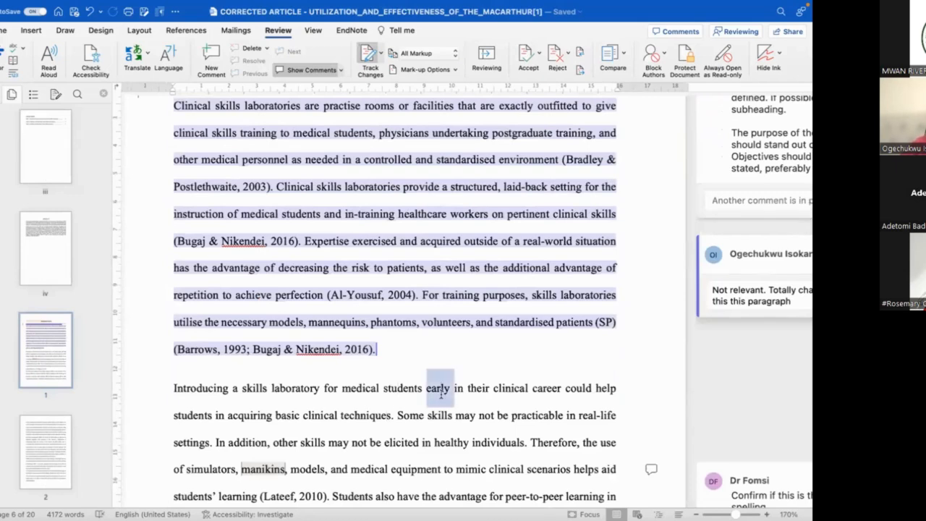
{"action": "scroll", "coordinate": [574, 293], "scroll_direction": "up", "scroll_amount": 1}
{"action": "scroll", "coordinate": [574, 293], "scroll_direction": "up", "scroll_amount": 5}
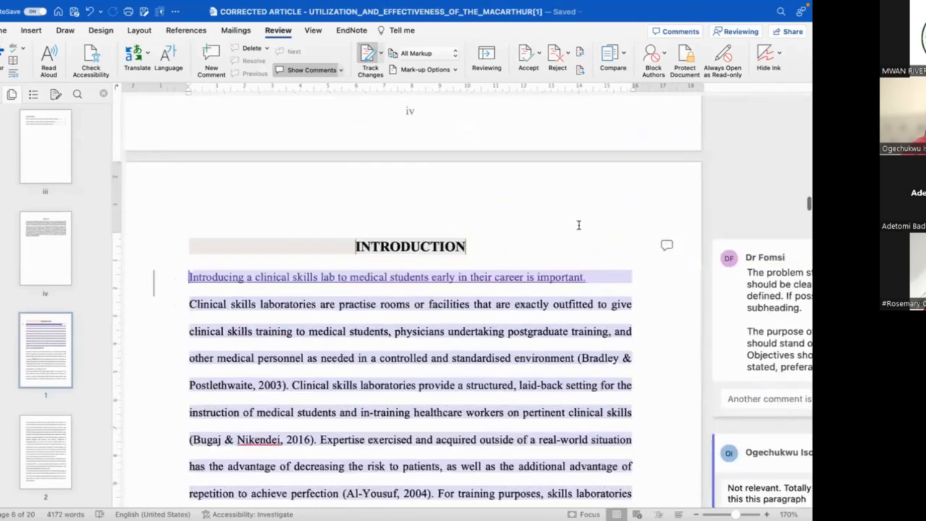
{"action": "scroll", "coordinate": [579, 224], "scroll_direction": "down", "scroll_amount": 3}
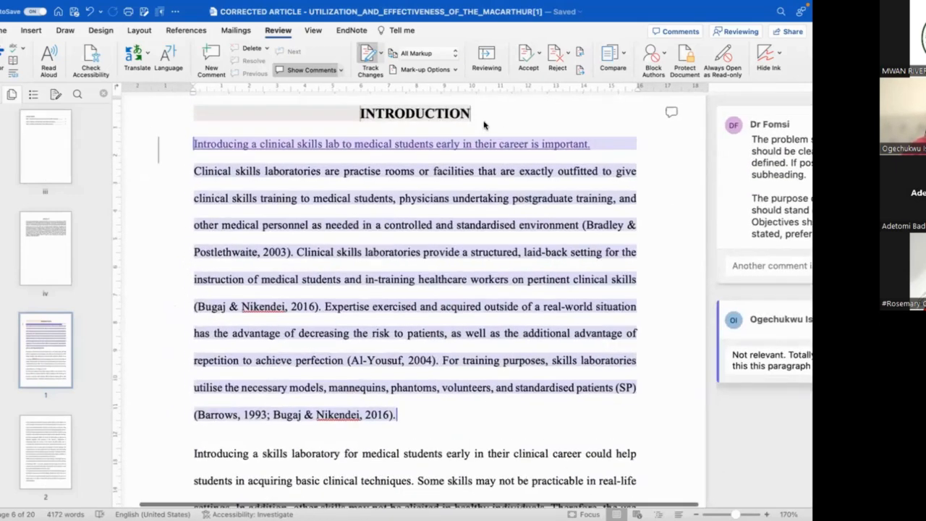
Hide the comments and discard the unposted comment on the first Introduction paragraph.
{"action": "left_click", "coordinate": [289, 70]}
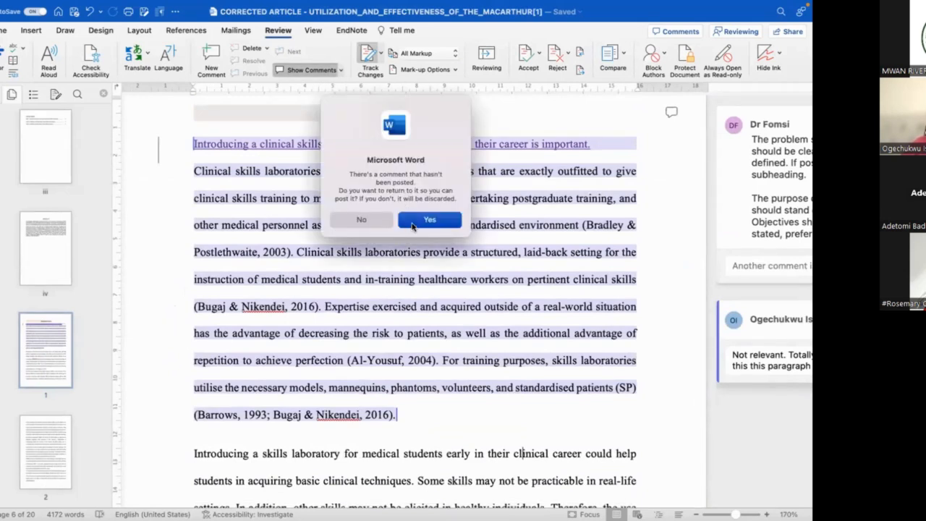
{"action": "left_click", "coordinate": [362, 219]}
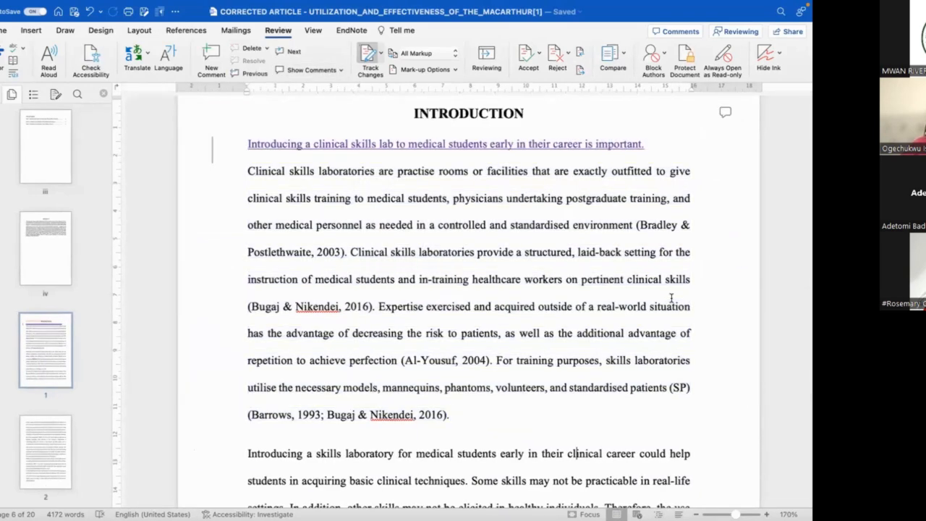
{"action": "scroll", "coordinate": [672, 297], "scroll_direction": "down", "scroll_amount": 1}
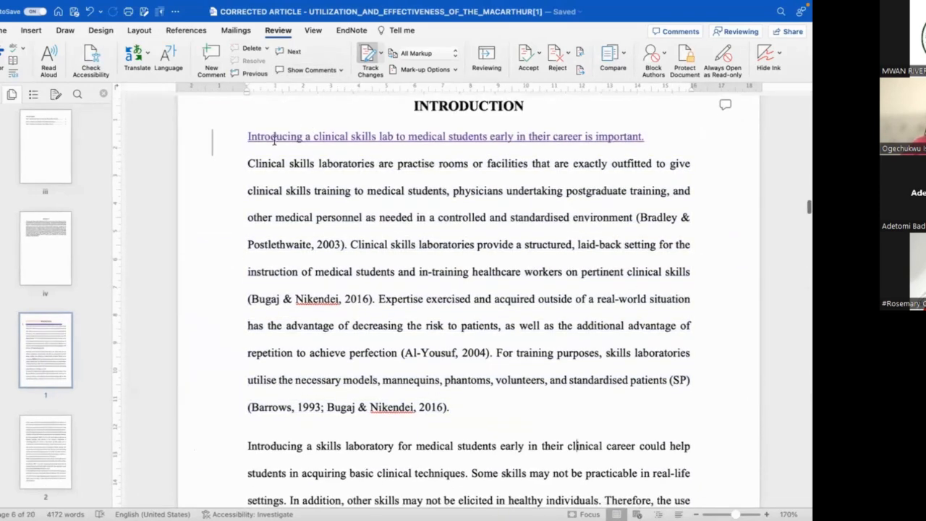
{"action": "scroll", "coordinate": [274, 140], "scroll_direction": "up", "scroll_amount": 1}
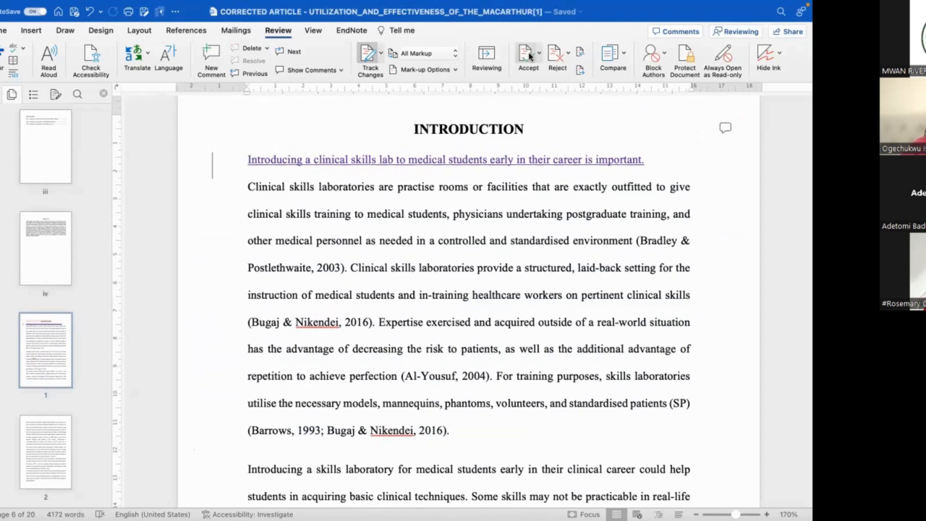
Accept the tracked insertion of the new sentence under the Introduction heading and dismiss the message.
{"action": "left_click", "coordinate": [516, 162]}
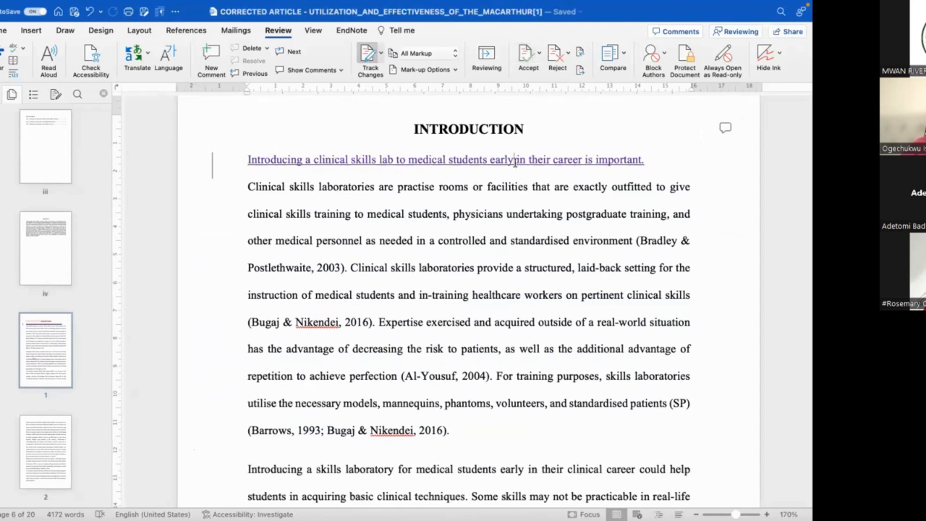
{"action": "left_click", "coordinate": [527, 58]}
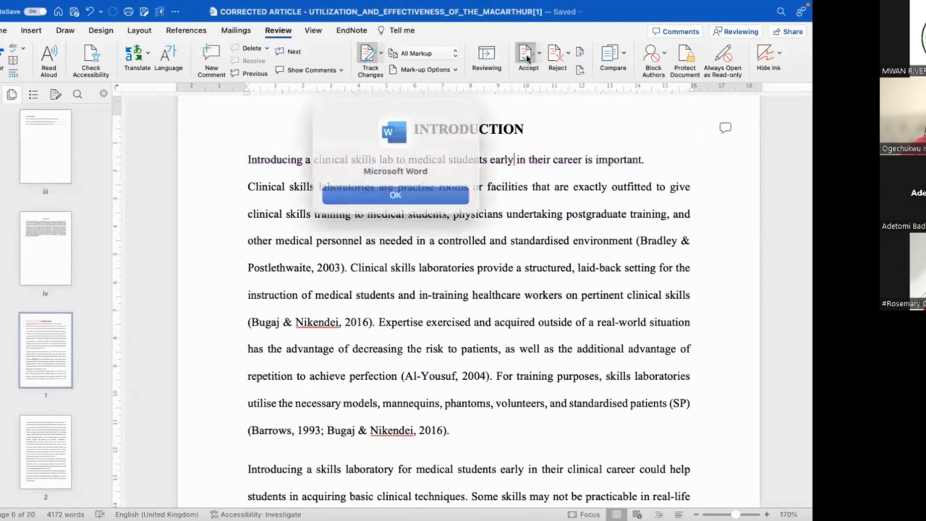
{"action": "left_click", "coordinate": [453, 188]}
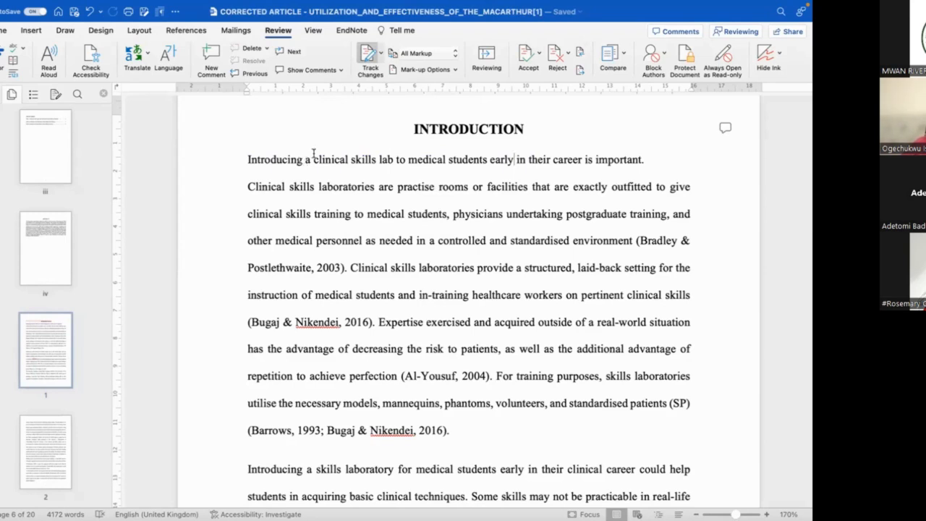
View the reviewer's comment attached to the Introduction heading, and hide the comments again.
{"action": "left_click", "coordinate": [726, 130]}
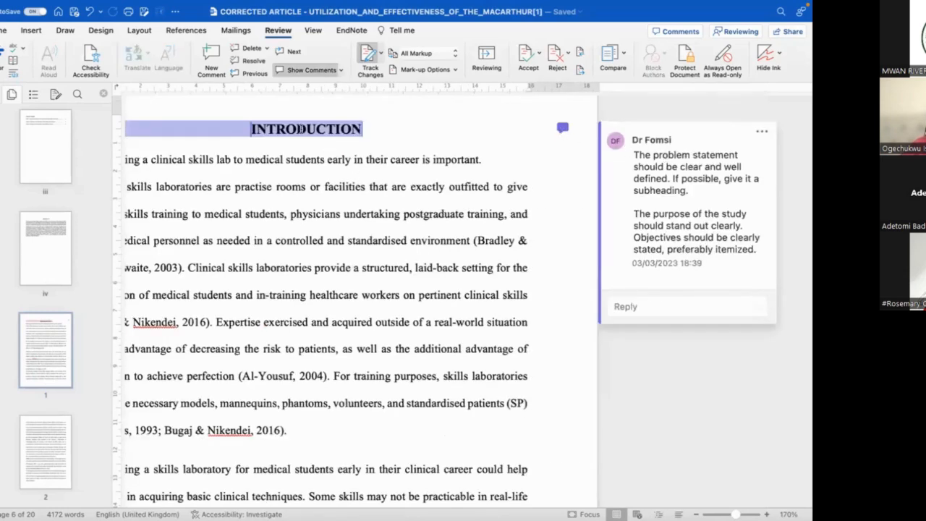
{"action": "left_click", "coordinate": [296, 70]}
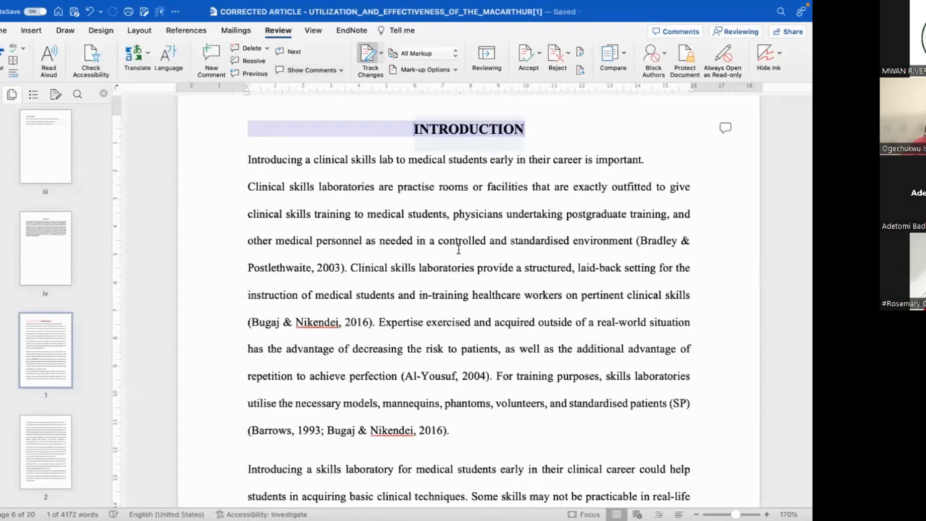
{"action": "left_click", "coordinate": [526, 159]}
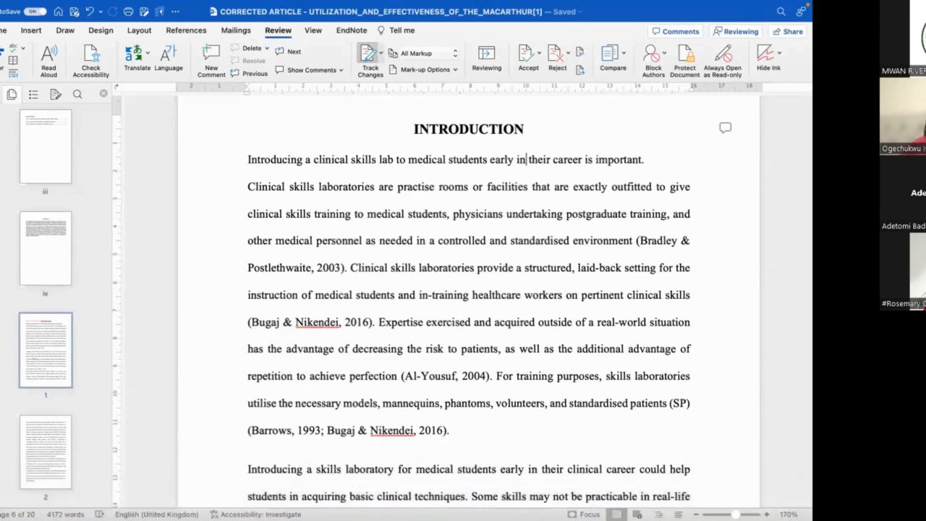
Leave the document, switch to Zoom and stop sharing the screen with the meeting.
{"action": "mouse_move", "coordinate": [538, 503]}
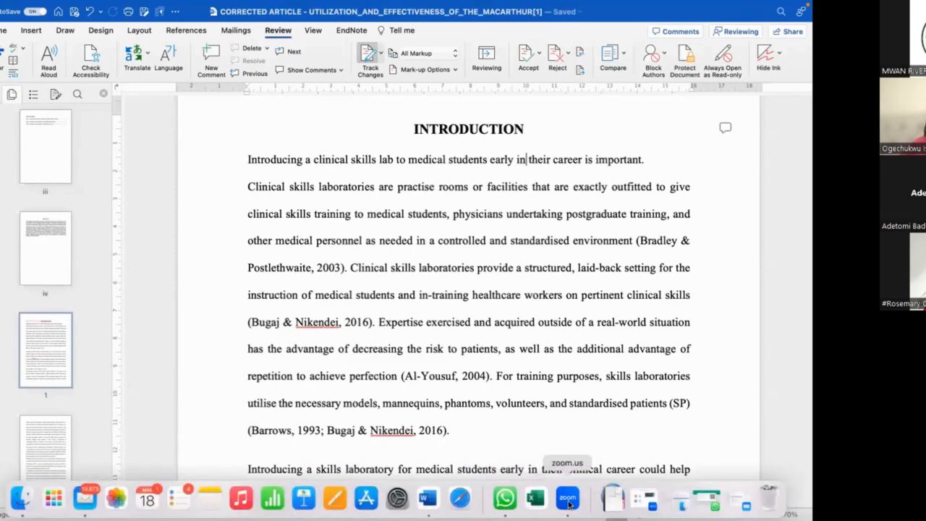
{"action": "left_click", "coordinate": [539, 501]}
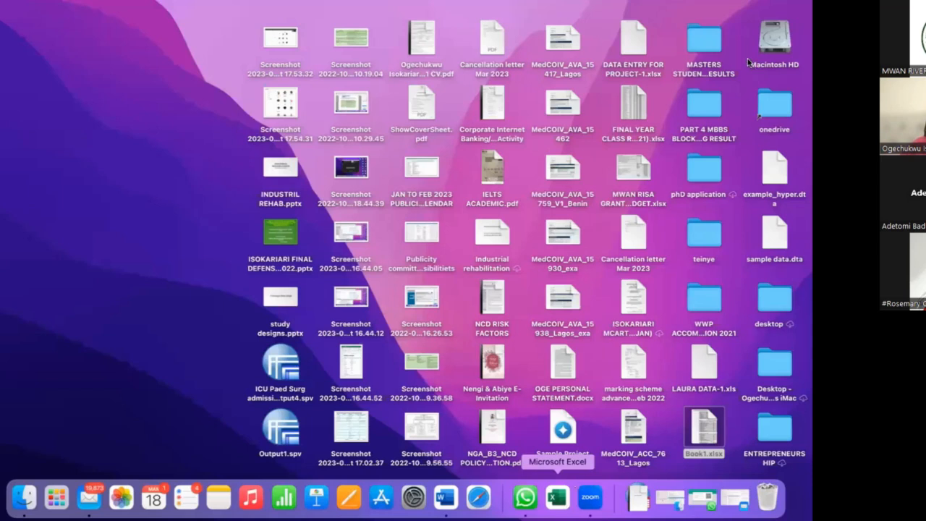
{"action": "left_click", "coordinate": [590, 507]}
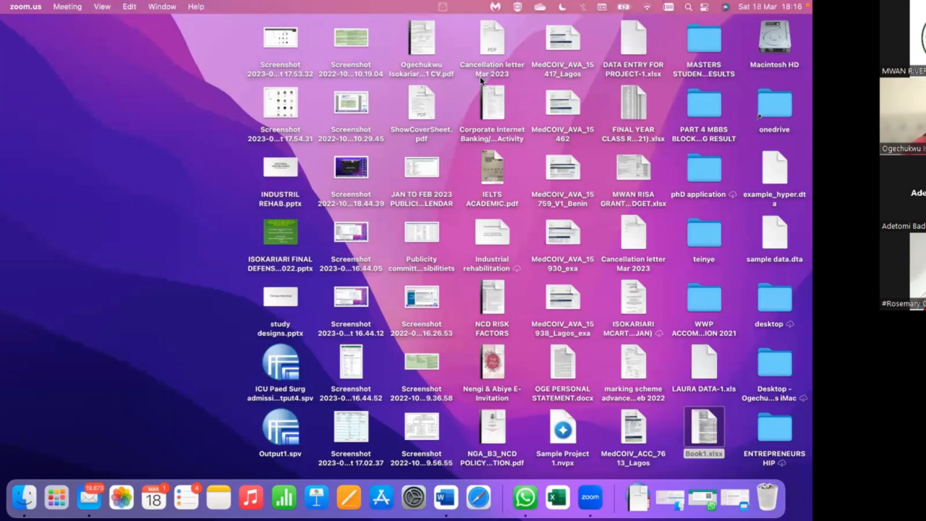
{"action": "right_click", "coordinate": [588, 505]}
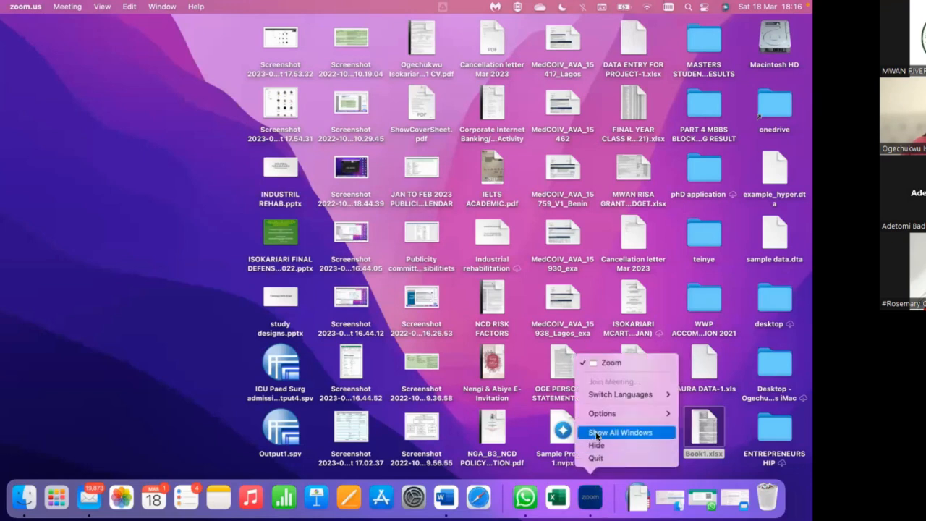
{"action": "mouse_move", "coordinate": [600, 415]}
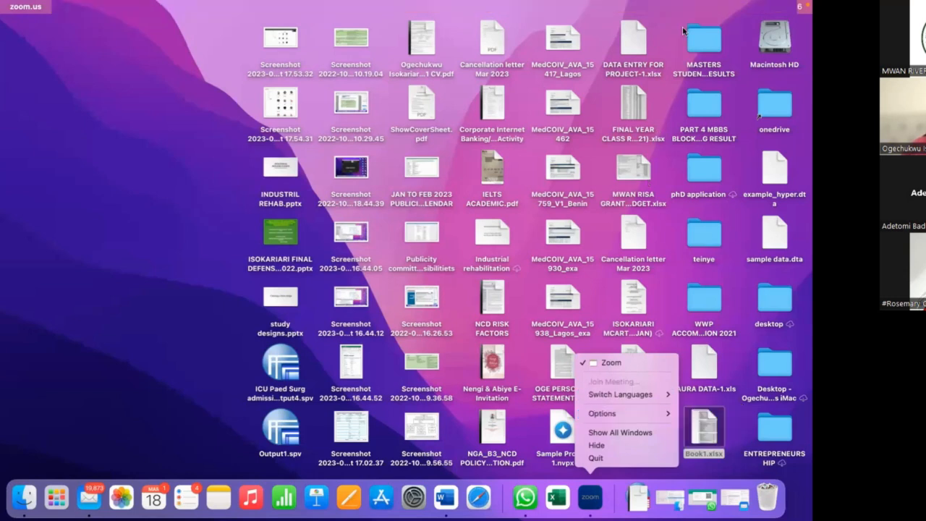
{"action": "left_click", "coordinate": [24, 7]}
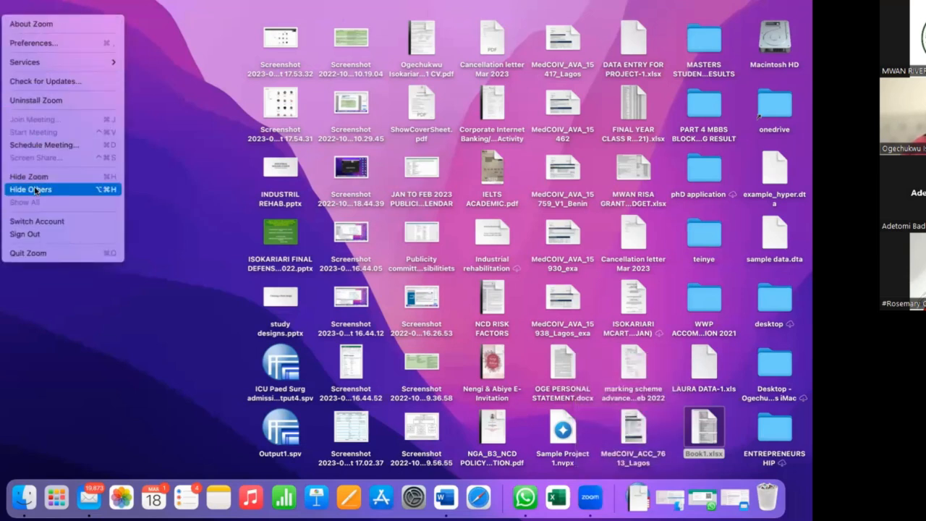
{"action": "mouse_move", "coordinate": [71, 9]}
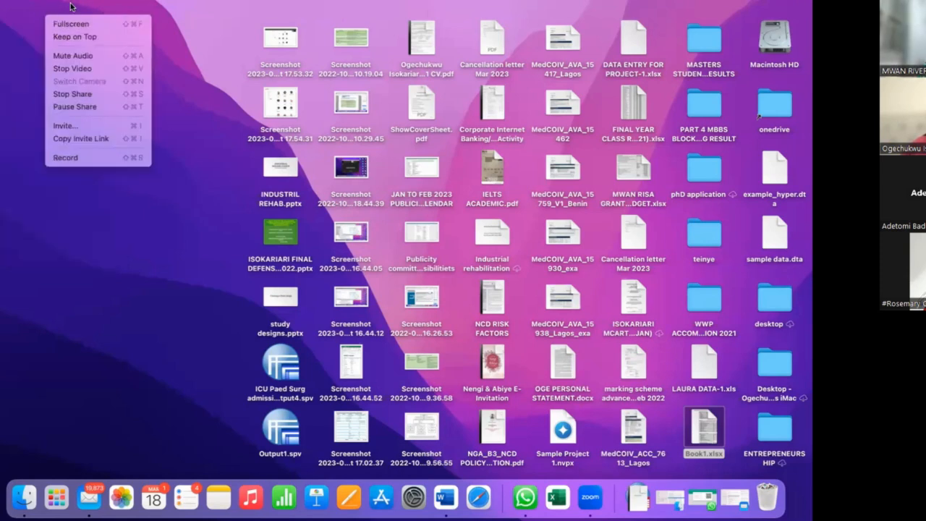
{"action": "left_click", "coordinate": [78, 94]}
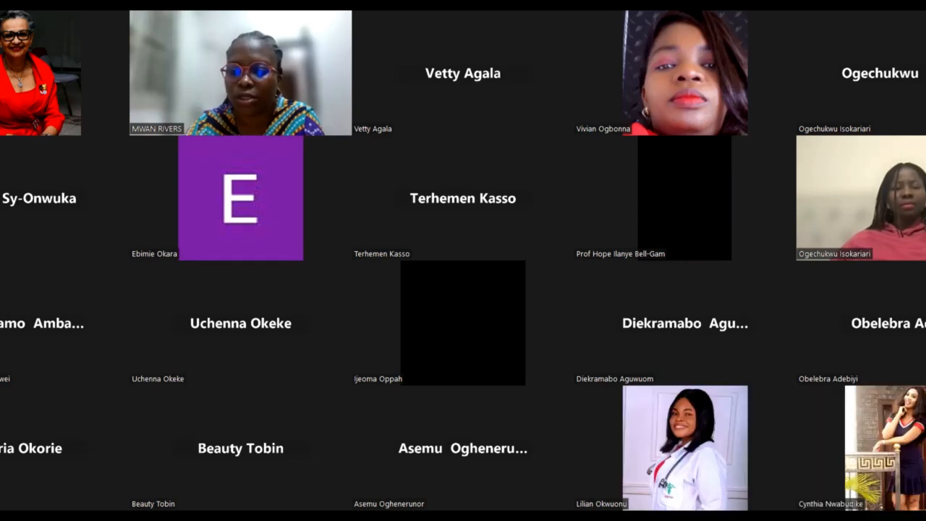